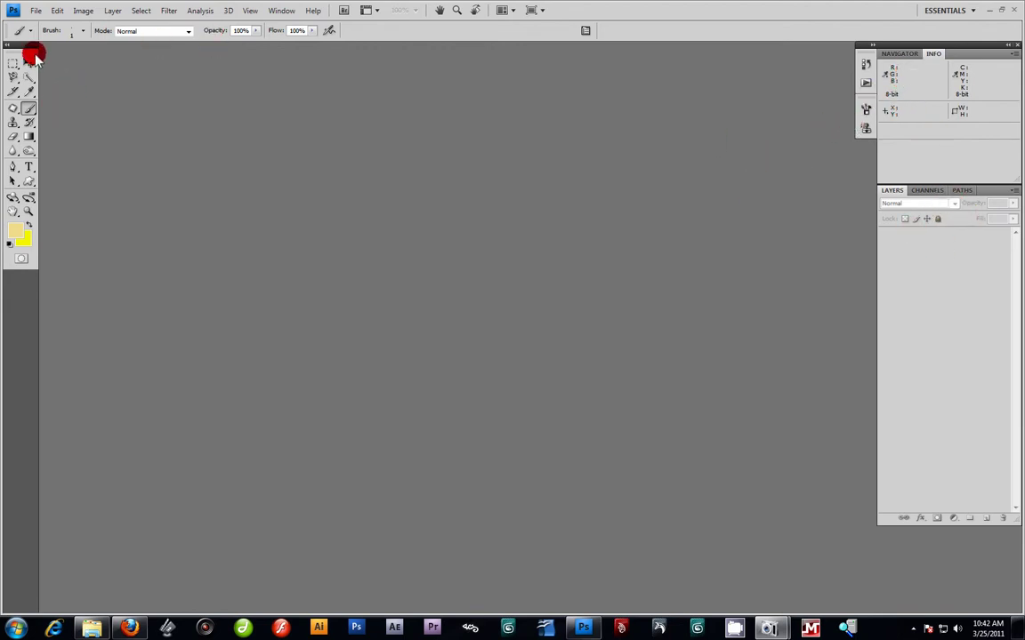
- Detach the Layers panel group and close it, along with the Navigator and Info panel group
click(1015, 191)
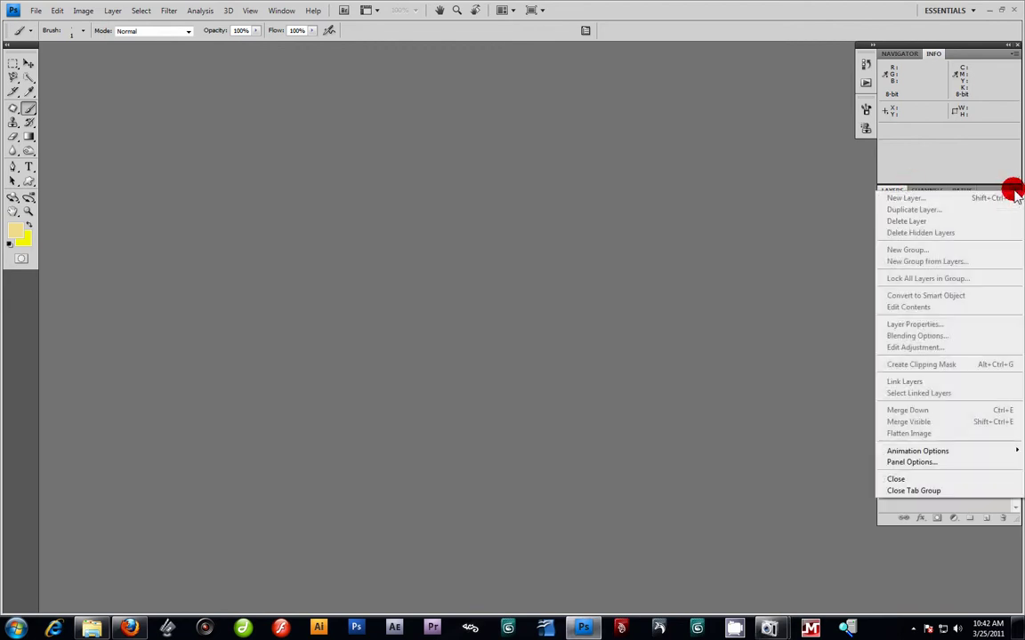
click(1013, 192)
drag(997, 190, 908, 227)
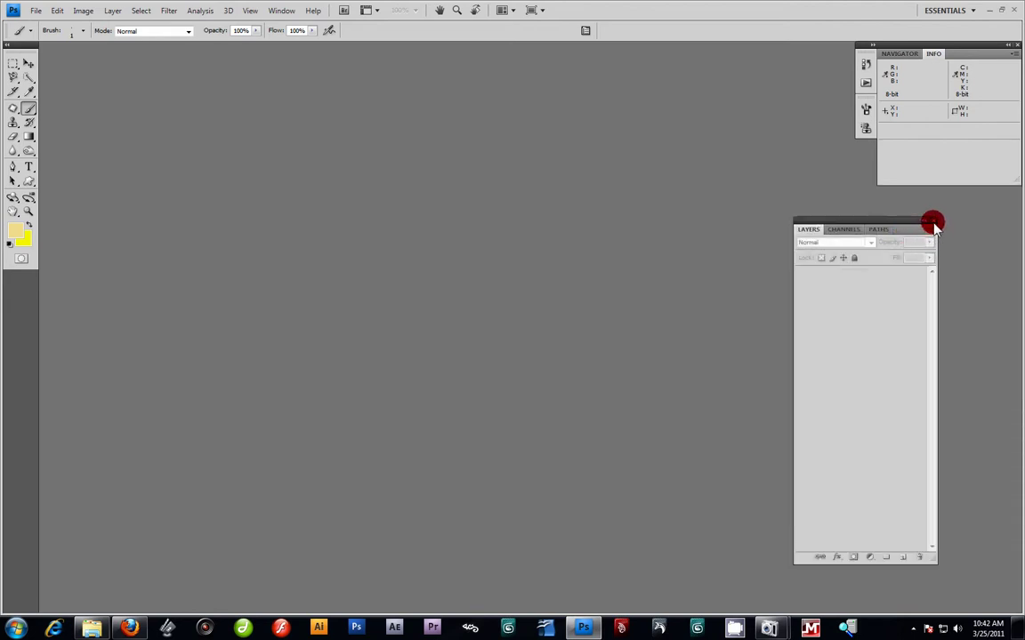
click(930, 220)
click(1016, 45)
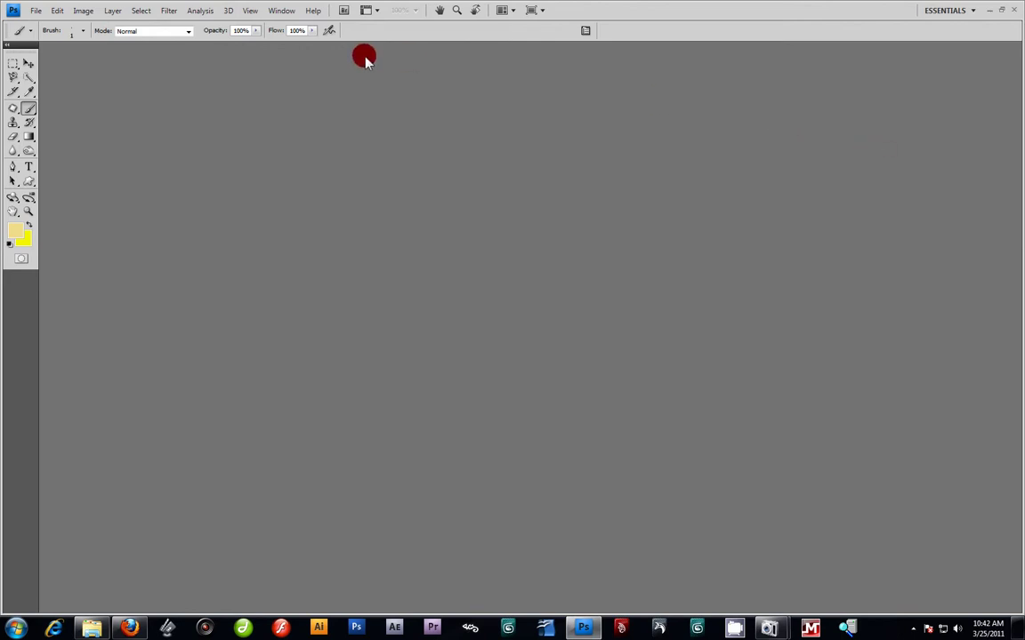
- Show the Layers panel again at the edge of the workspace and display the Color panel
click(280, 11)
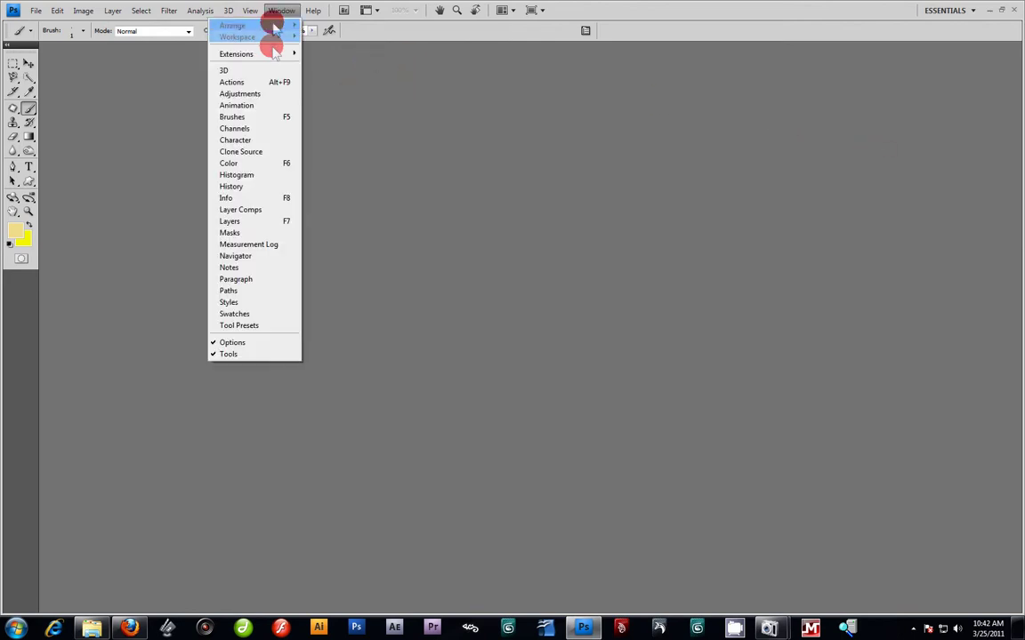
click(242, 221)
drag(859, 220, 982, 230)
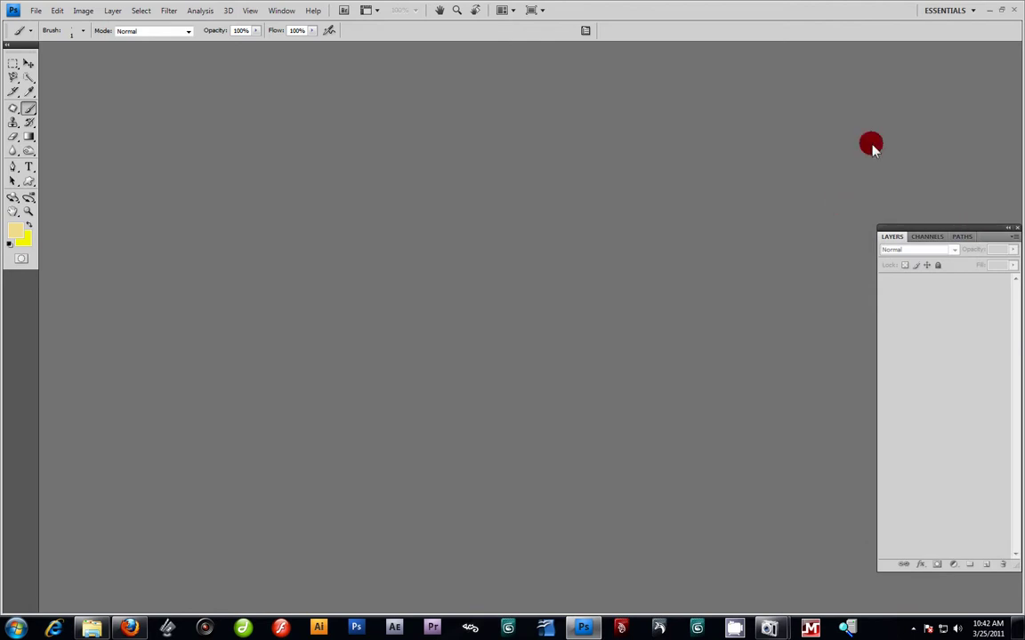
click(275, 10)
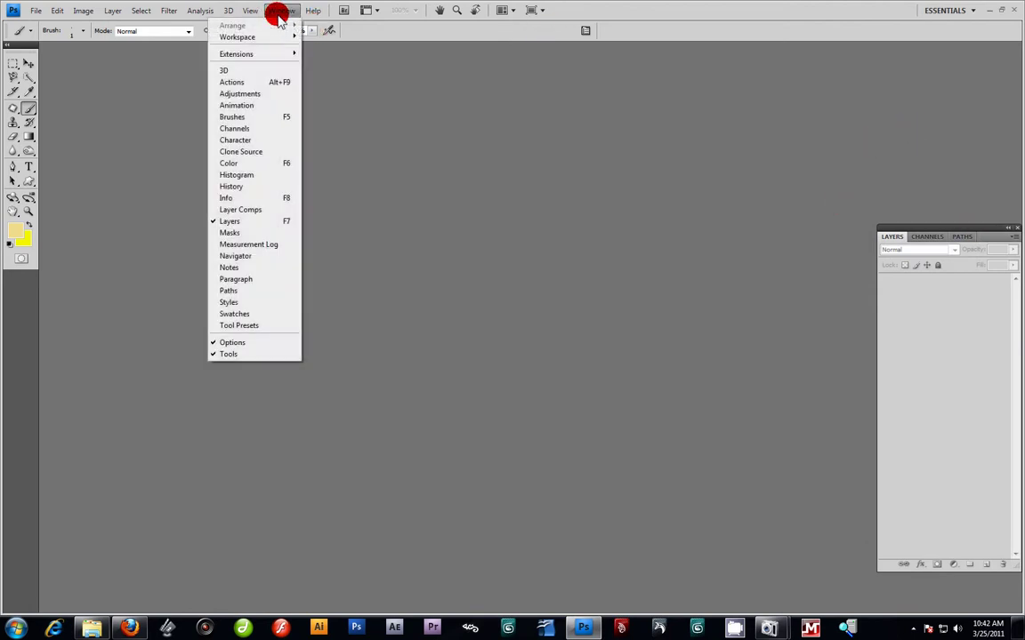
click(250, 163)
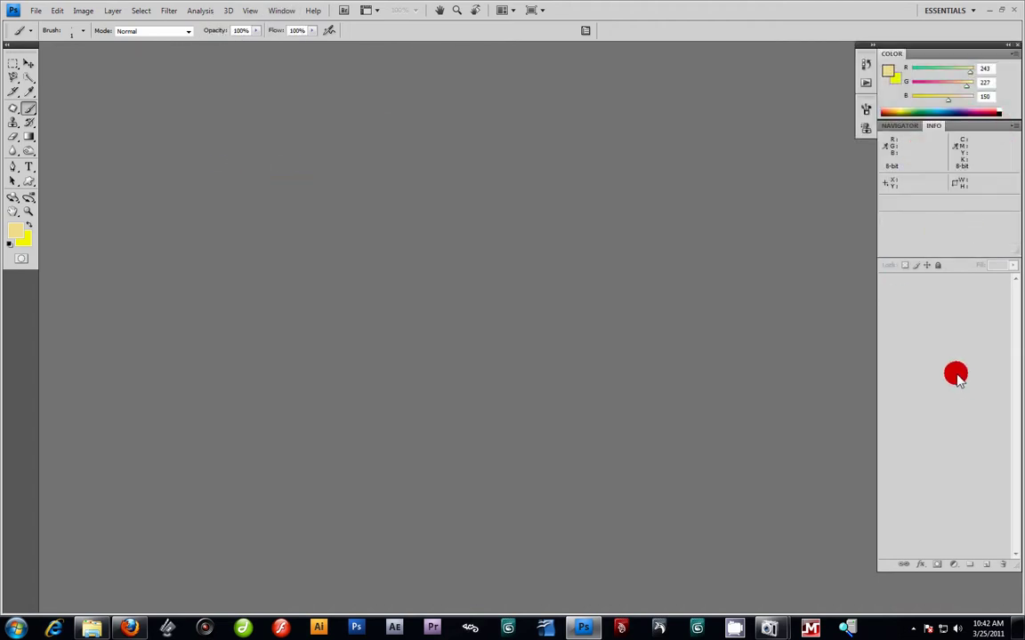
click(271, 10)
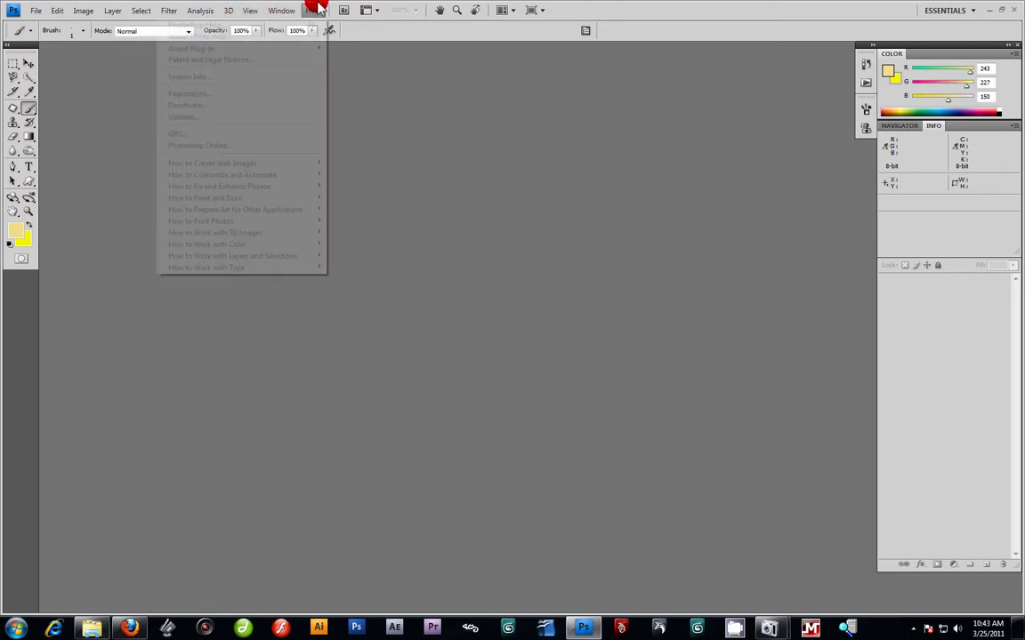
click(316, 10)
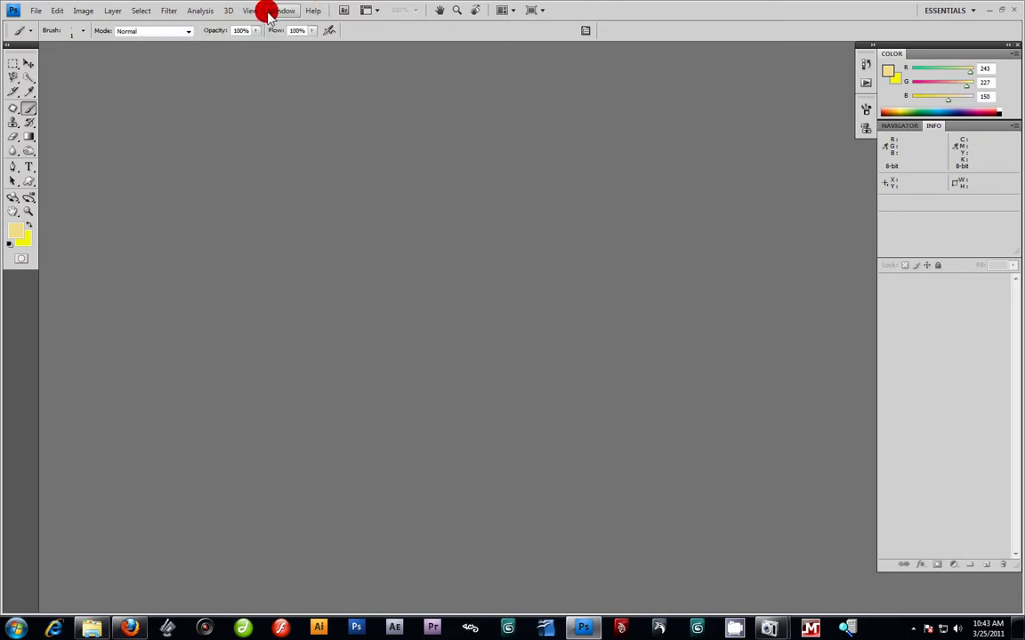
- Start a new document and name it Test
click(35, 11)
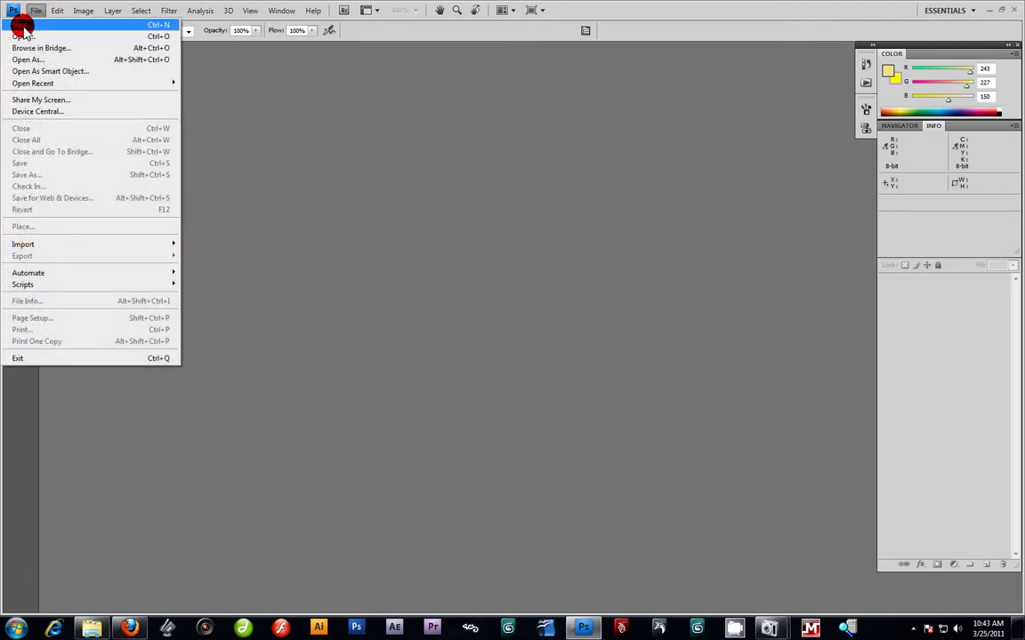
click(76, 24)
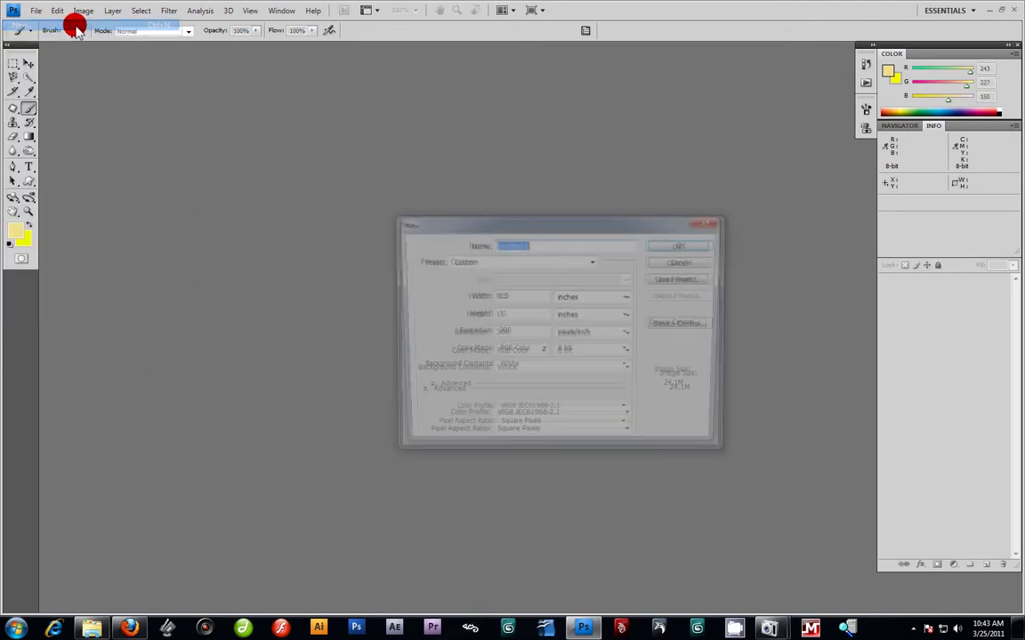
drag(565, 221, 494, 185)
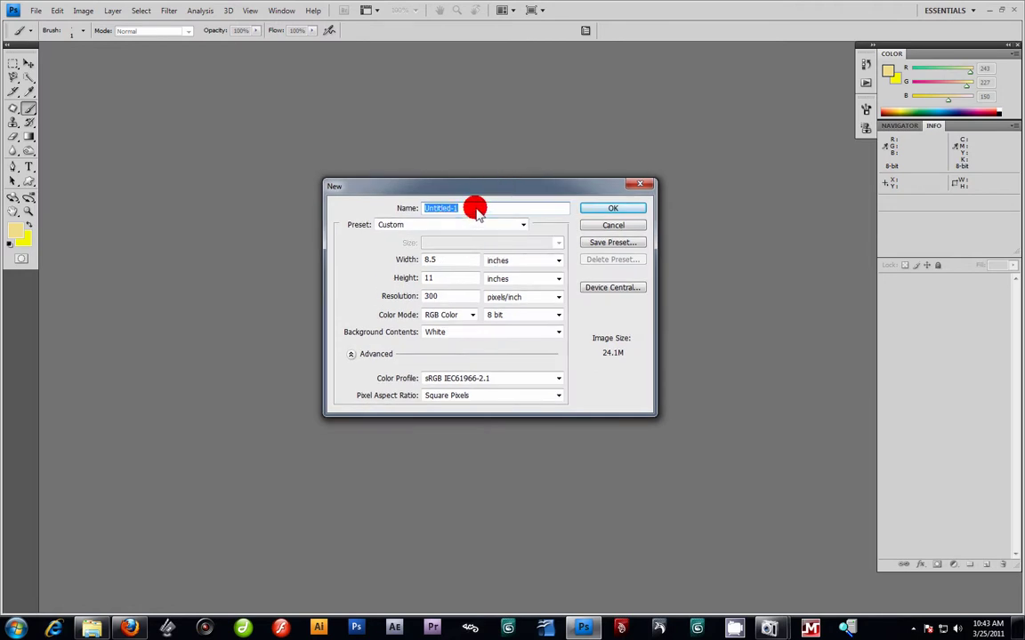
drag(476, 212, 414, 210)
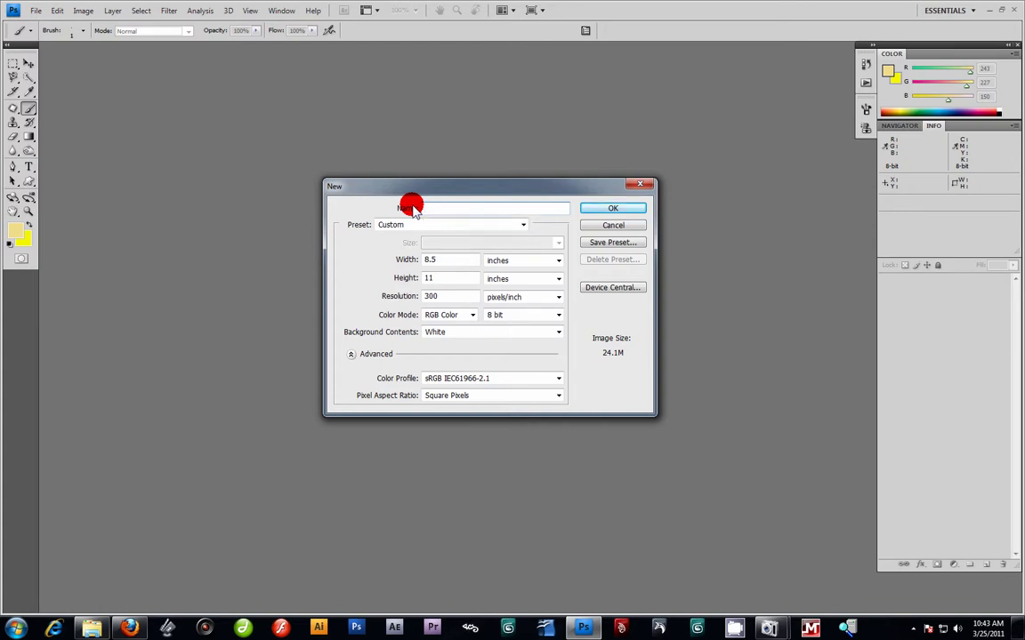
text(Test)
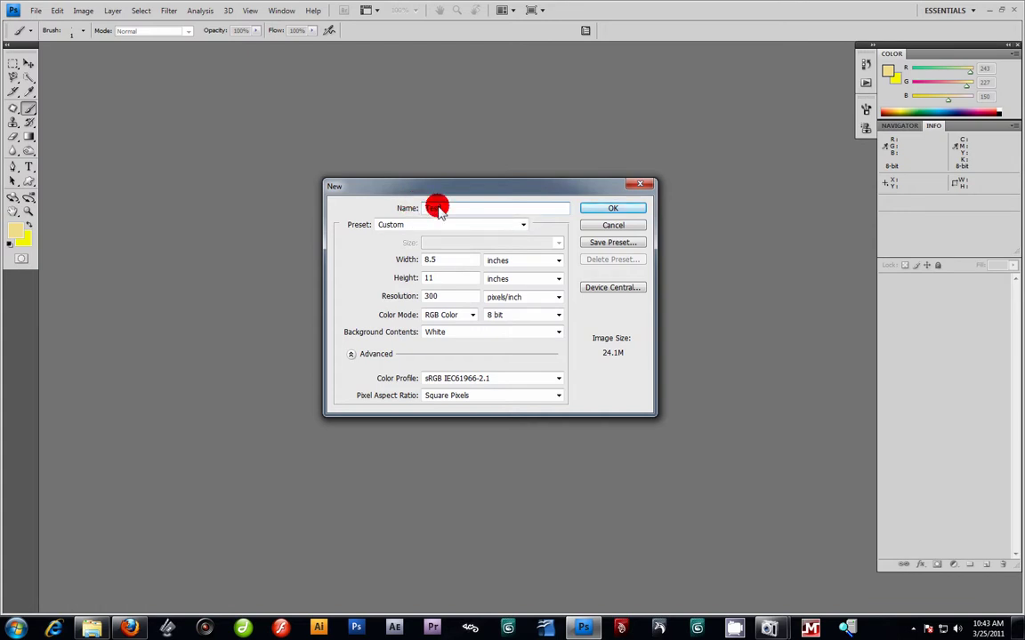
- Review the available document presets and the measurement units offered for the width
click(523, 224)
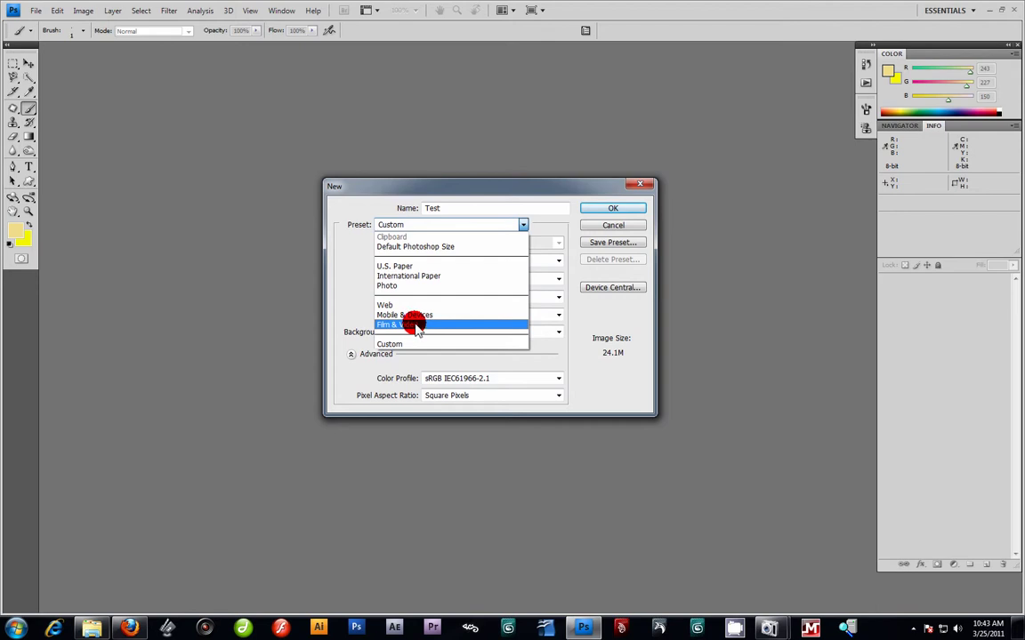
click(566, 223)
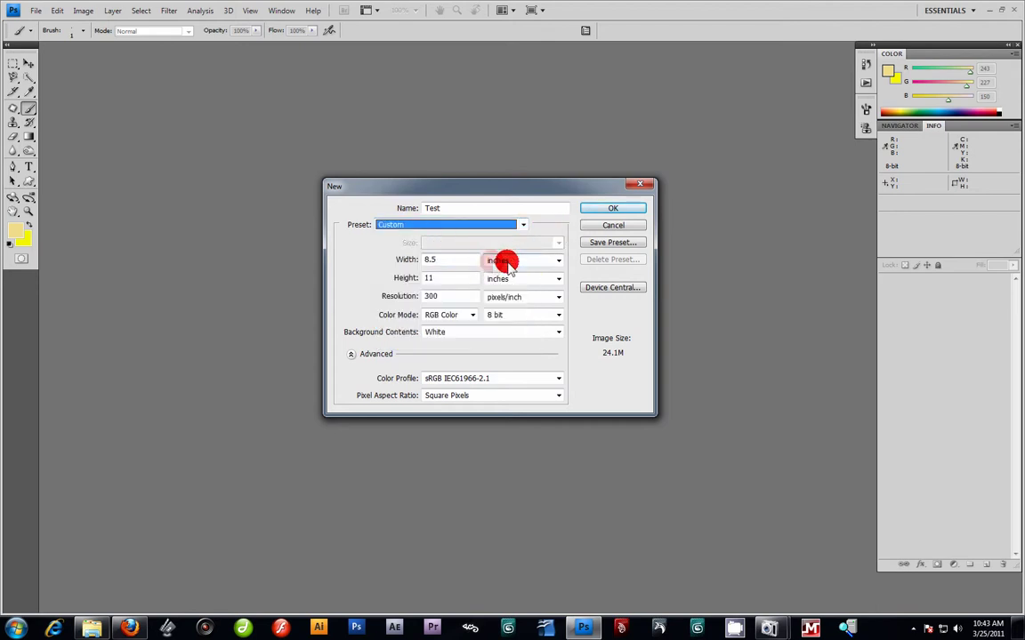
click(558, 260)
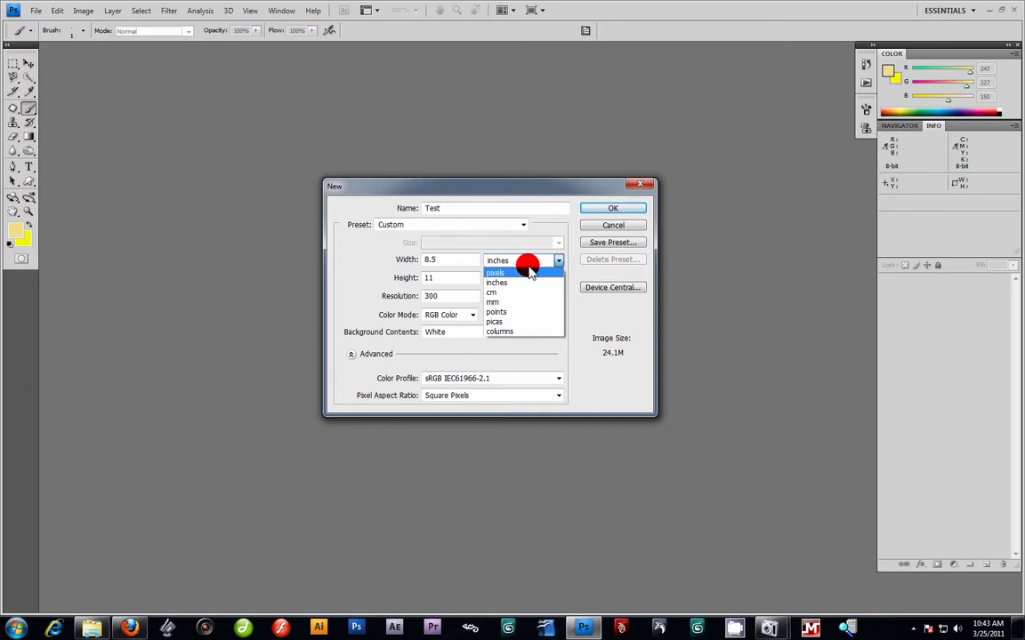
click(525, 262)
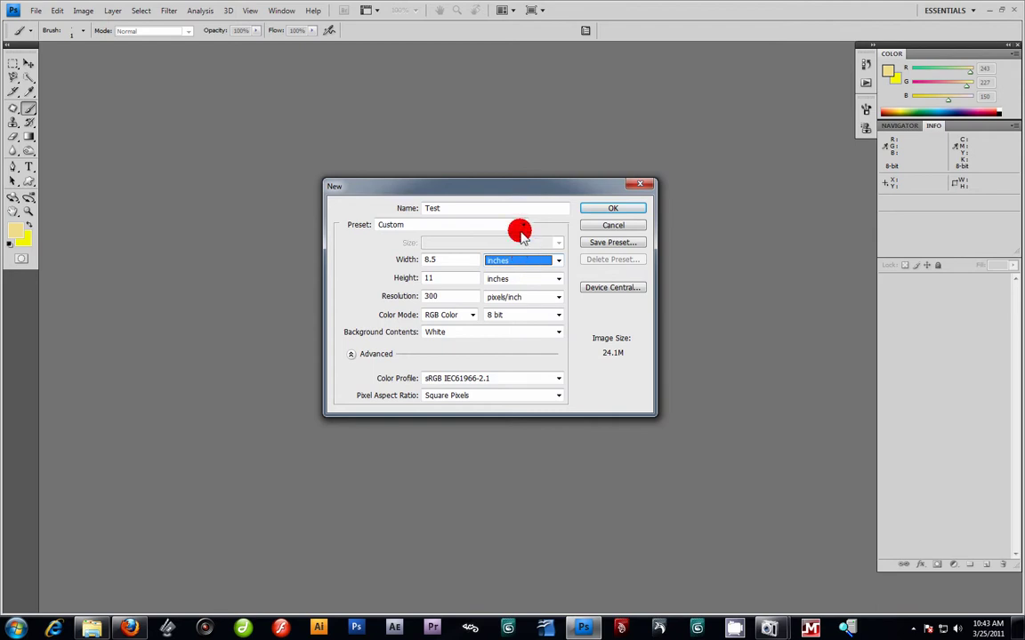
- Set the new document's resolution to 72 pixels/inch
drag(455, 297, 413, 293)
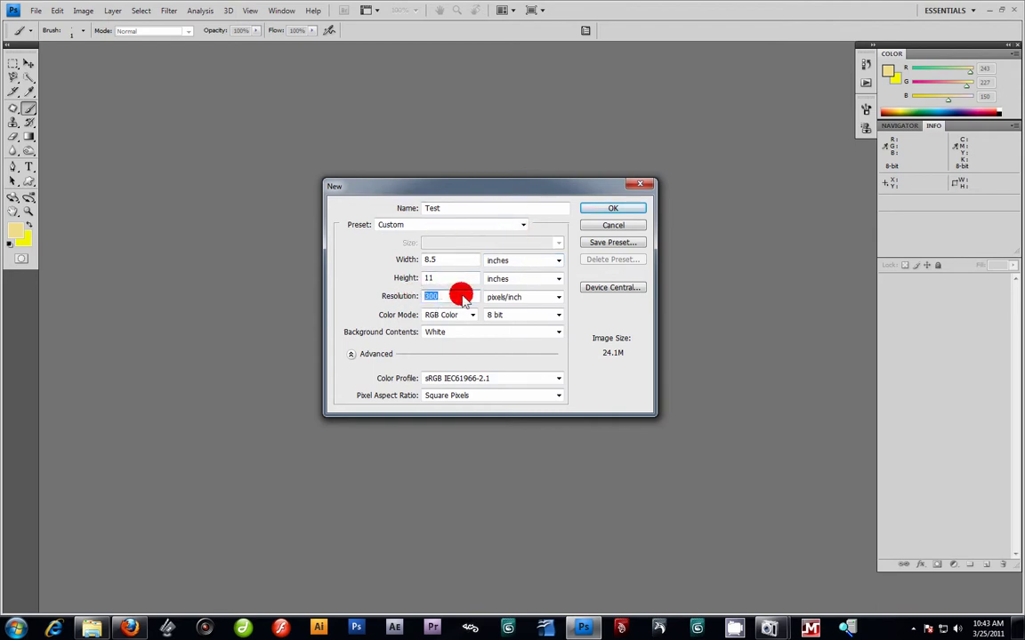
drag(451, 300, 351, 105)
drag(458, 188, 444, 170)
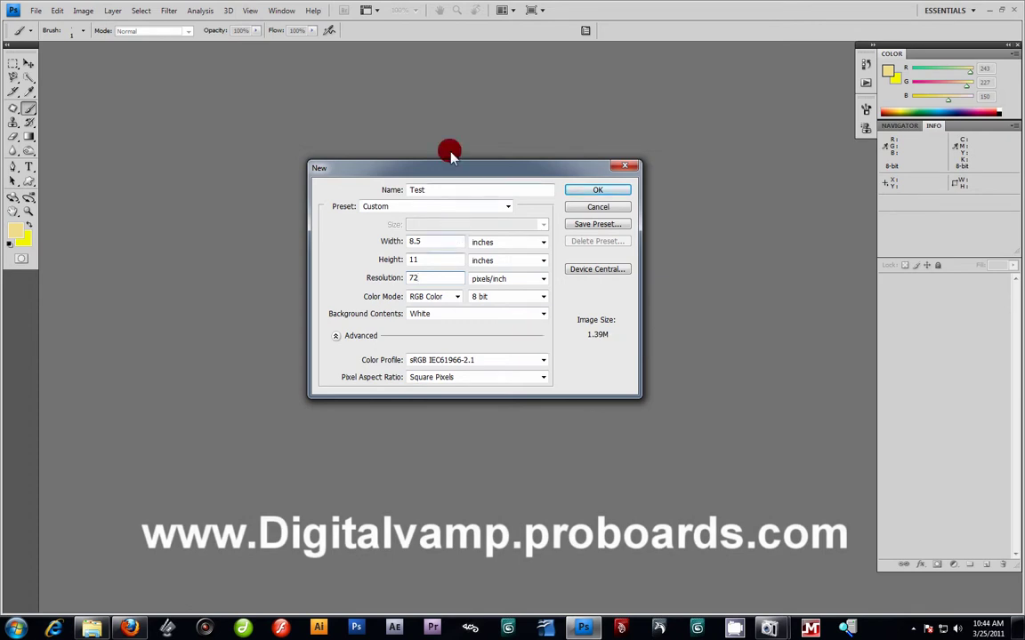
drag(450, 168, 467, 186)
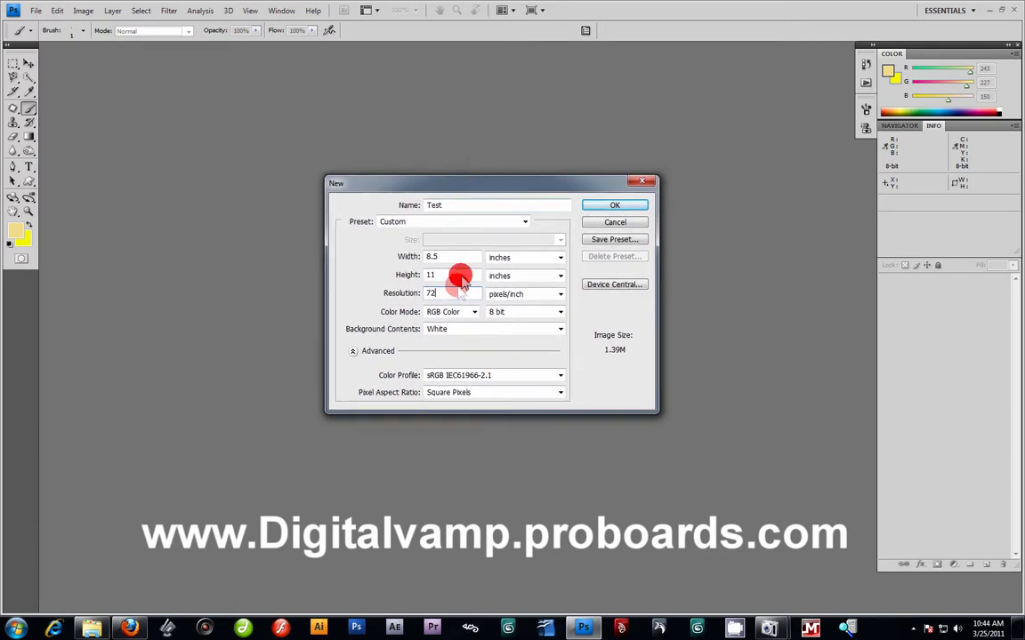
- Set the resolution to 300 pixels/inch and keep RGB Color after checking the color mode options
drag(455, 286, 425, 300)
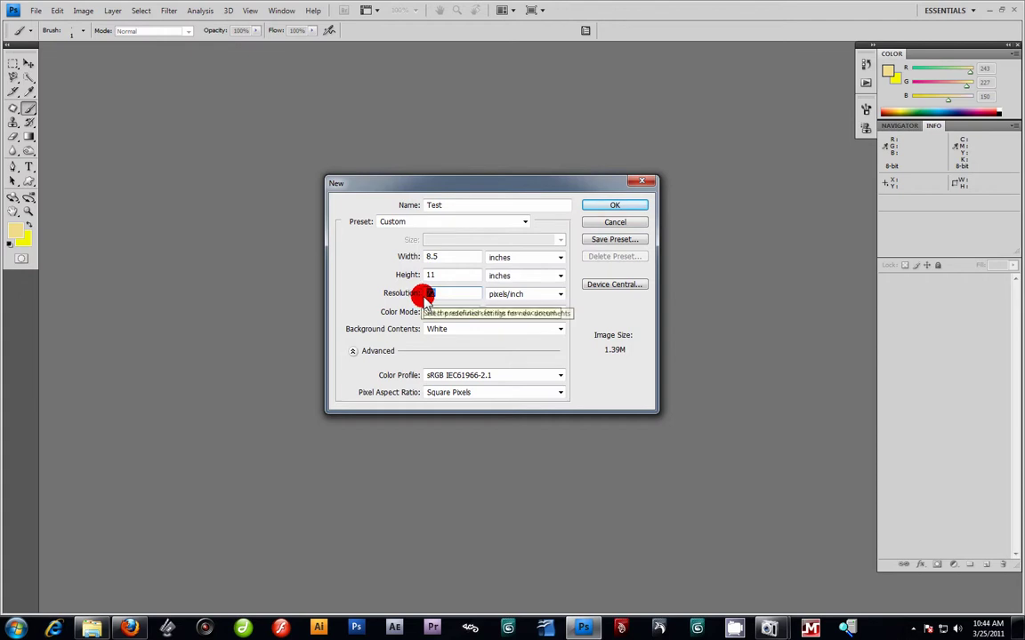
key(BackSpace)
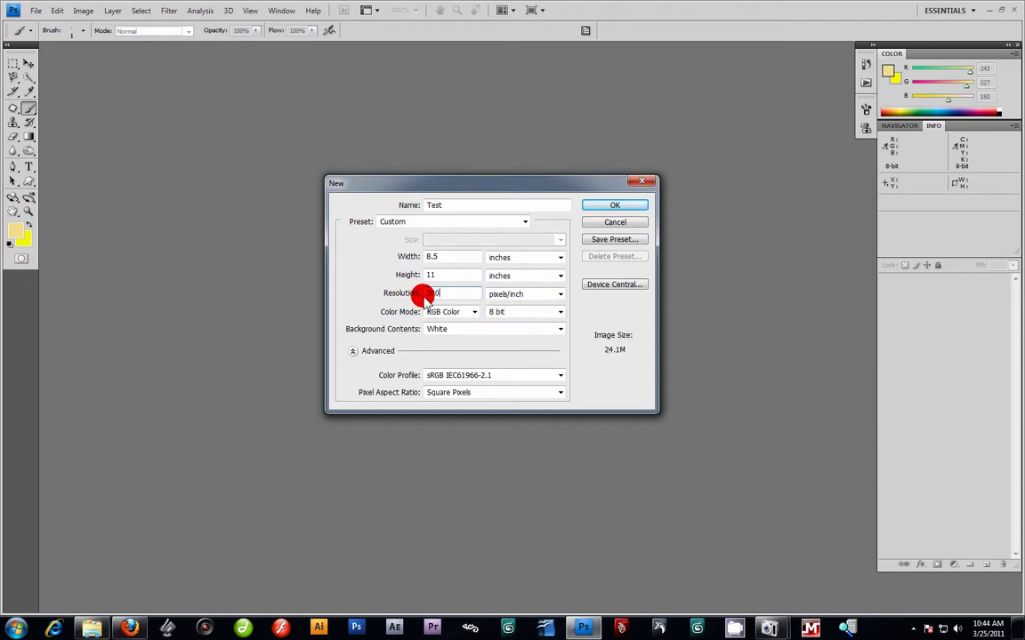
click(475, 312)
click(476, 312)
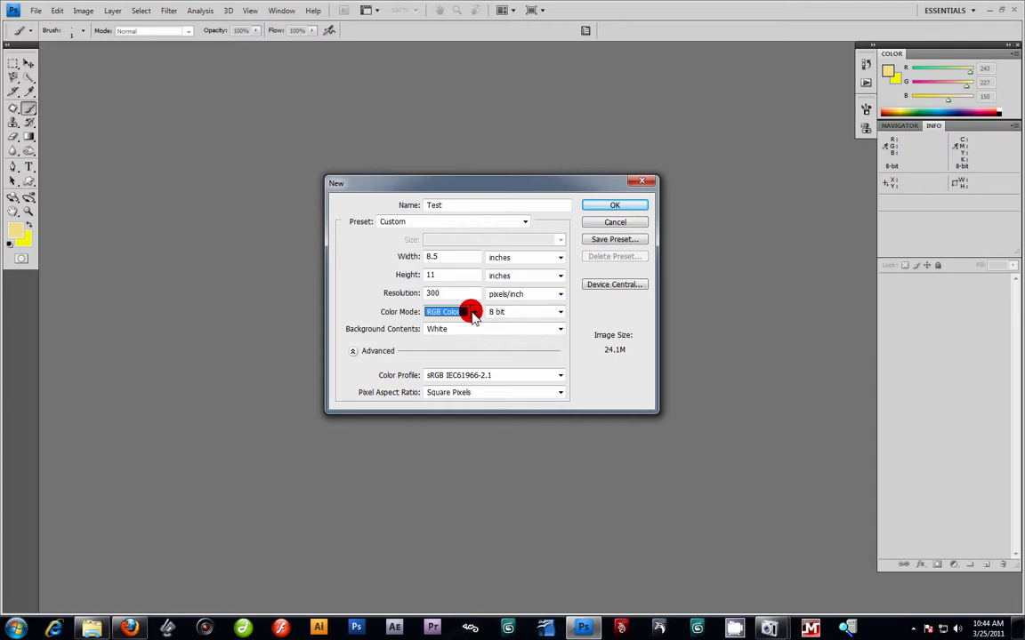
click(475, 314)
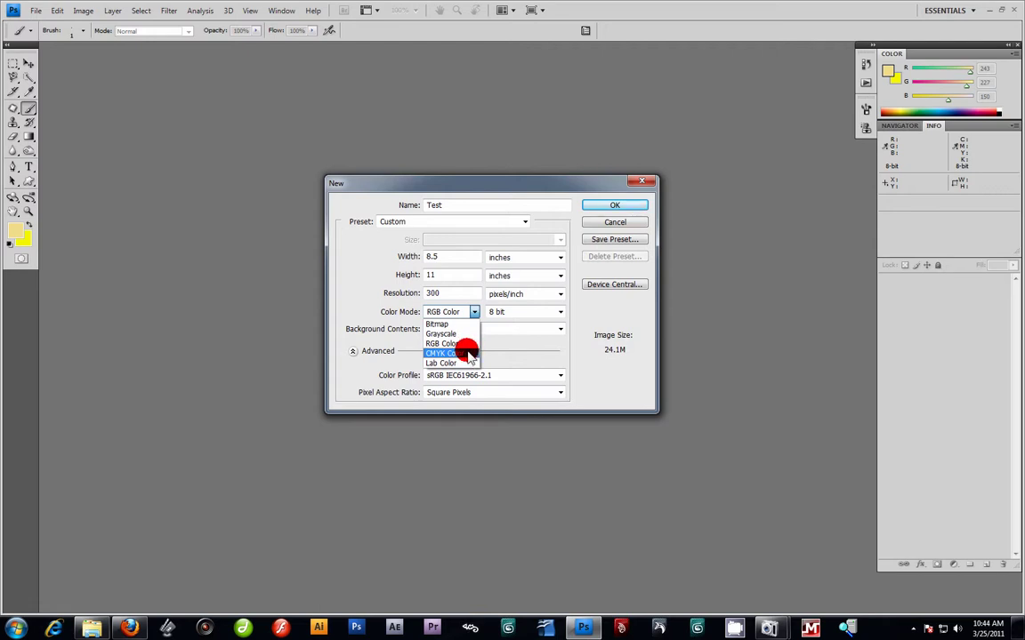
click(490, 342)
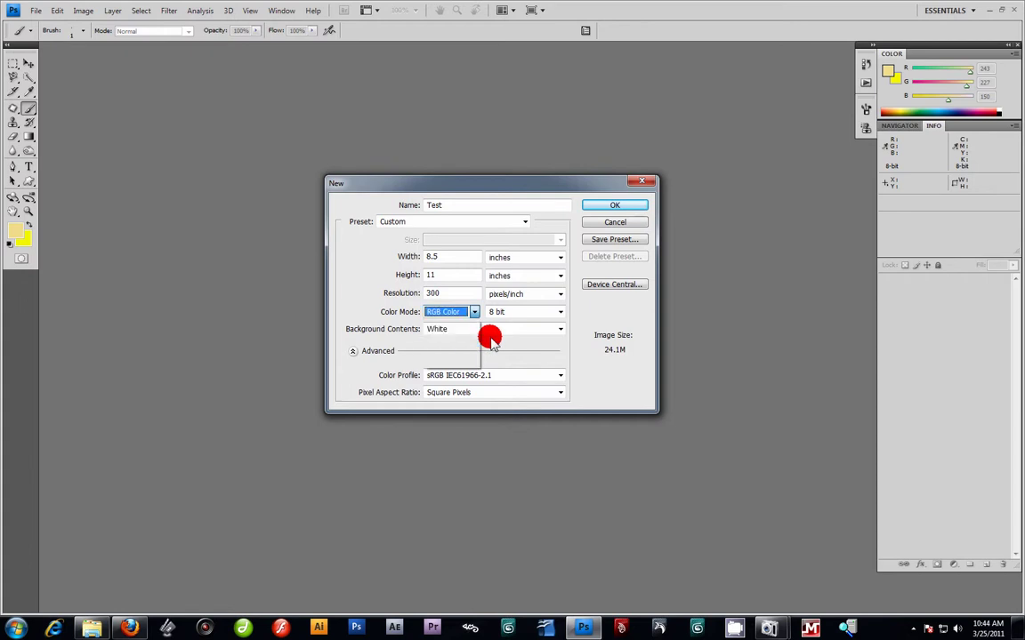
- Review the bit depth options for the new document and choose 8 bit
click(560, 311)
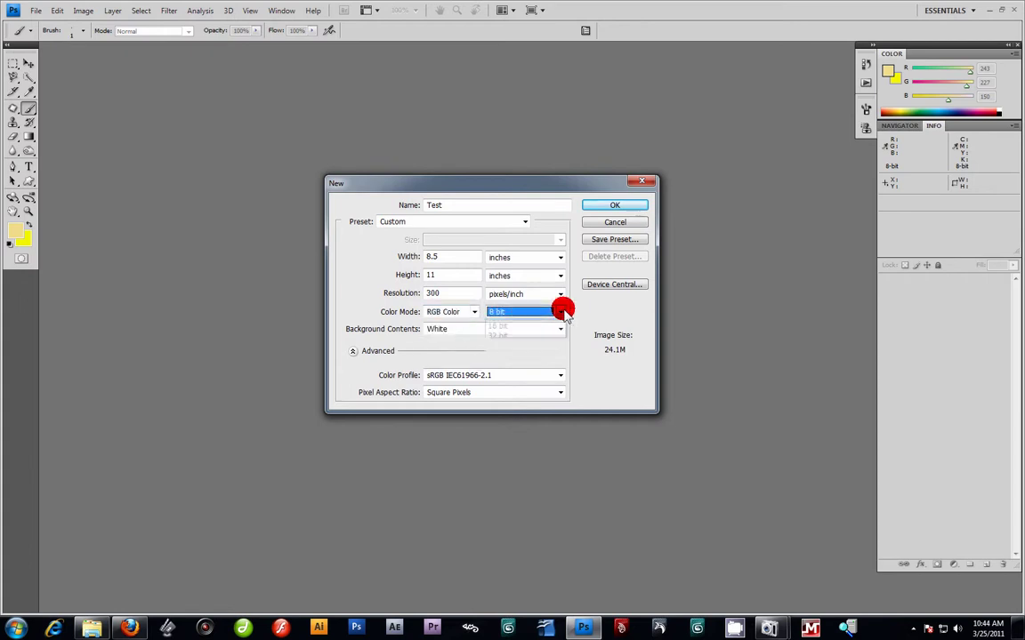
click(505, 345)
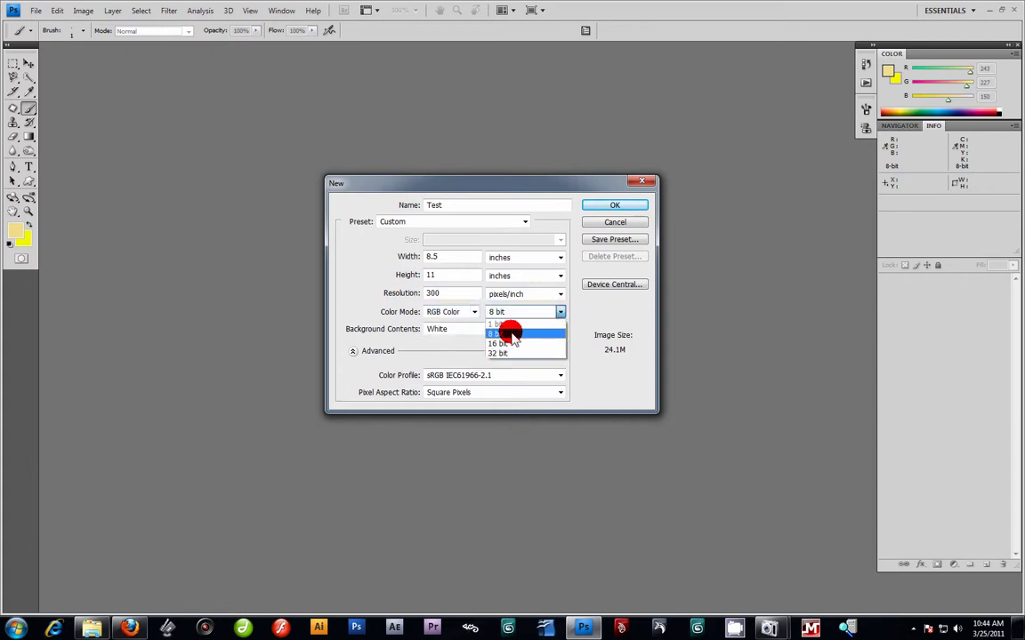
drag(514, 341, 506, 352)
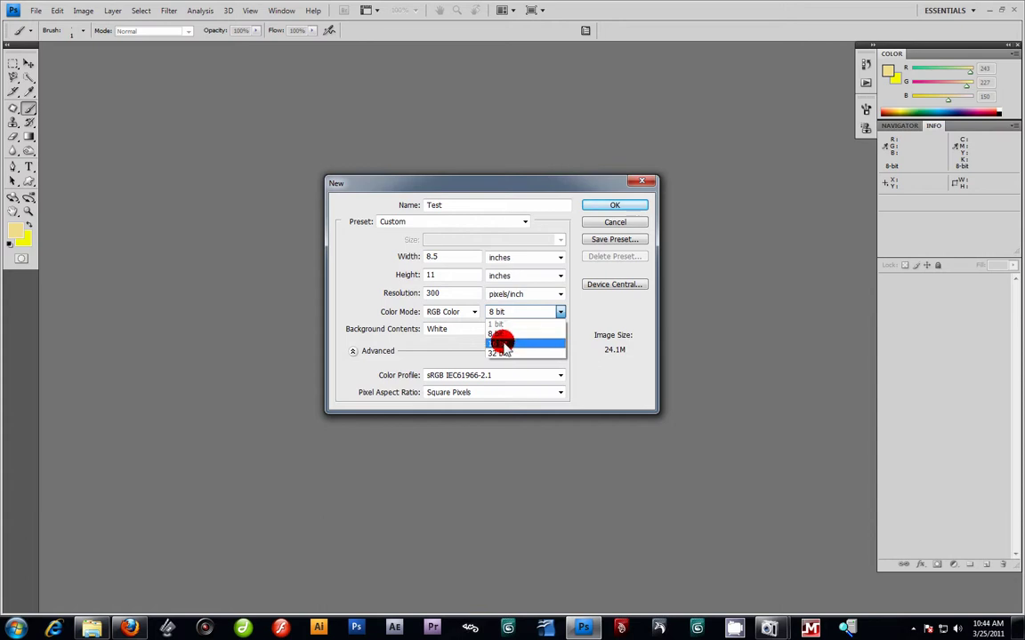
mouse_move(507, 347)
mouse_down()
mouse_move(526, 294)
mouse_move(536, 345)
mouse_move(531, 336)
mouse_up()
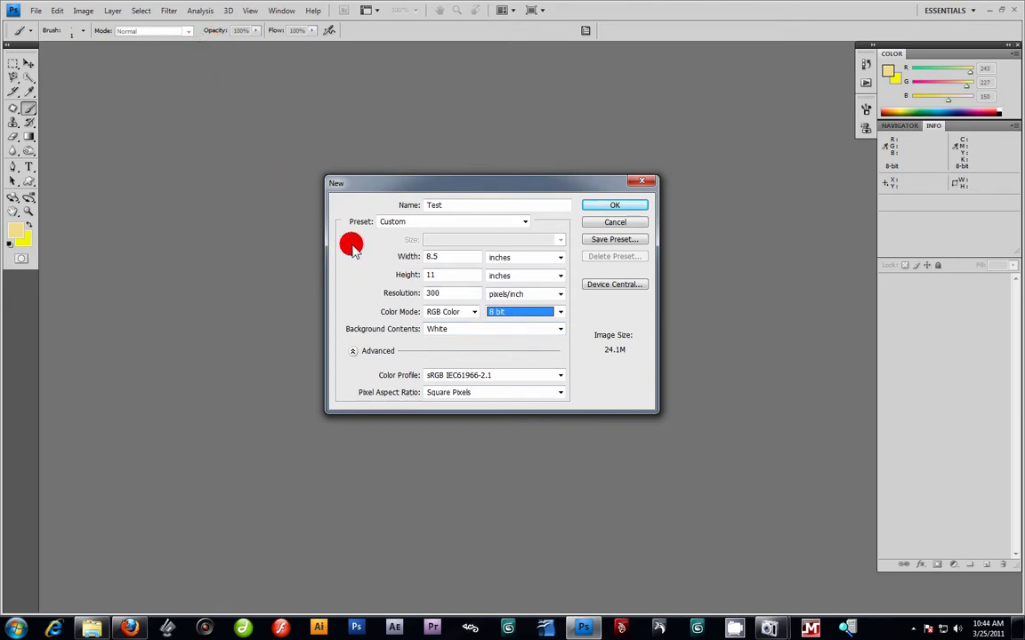
click(553, 313)
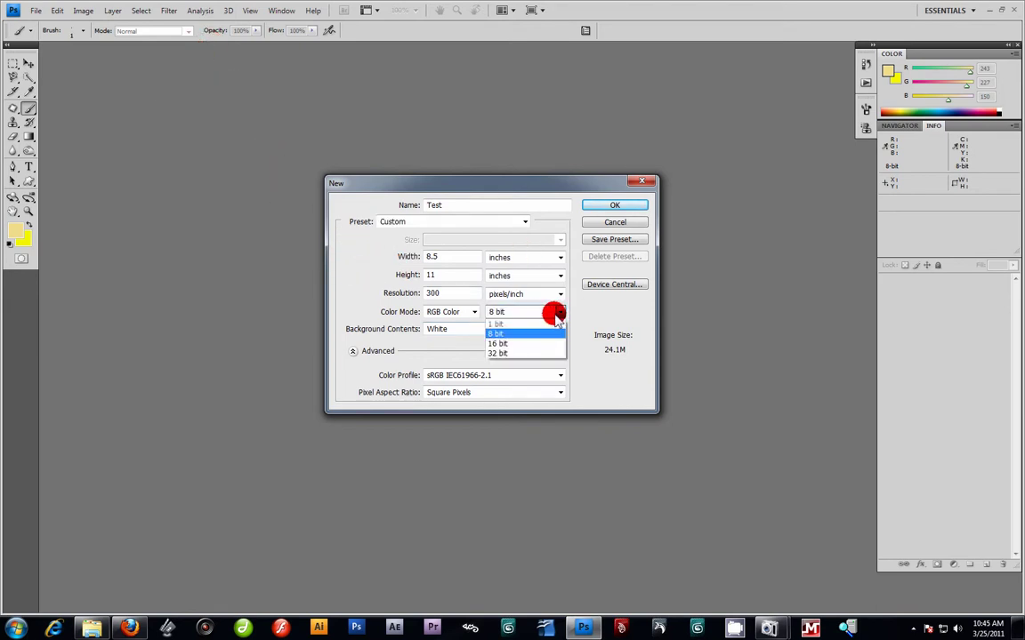
click(528, 334)
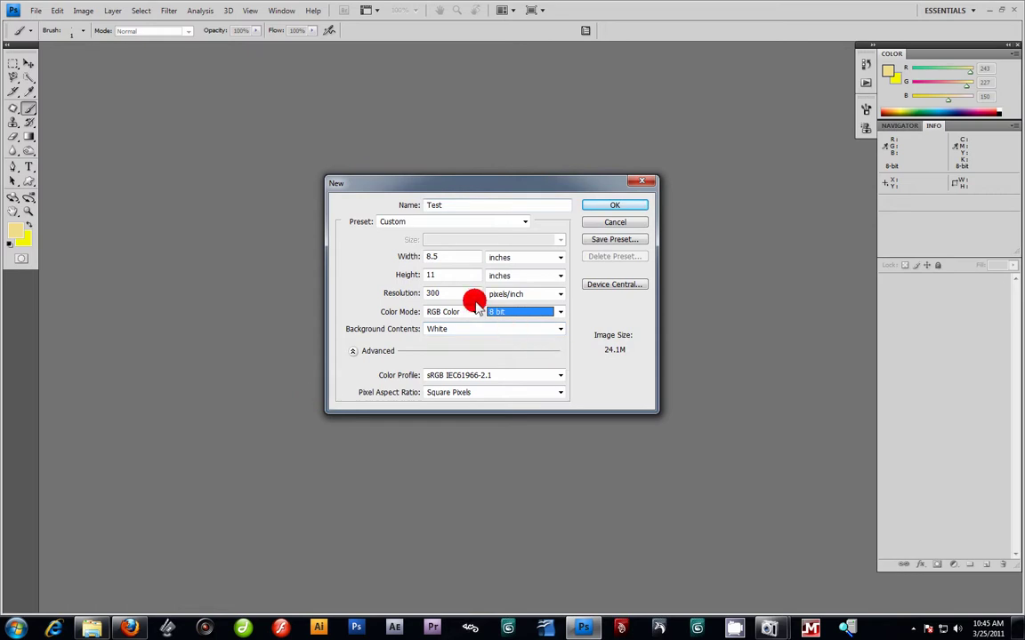
- Create the Test document and move its window to the middle of the workspace
click(622, 206)
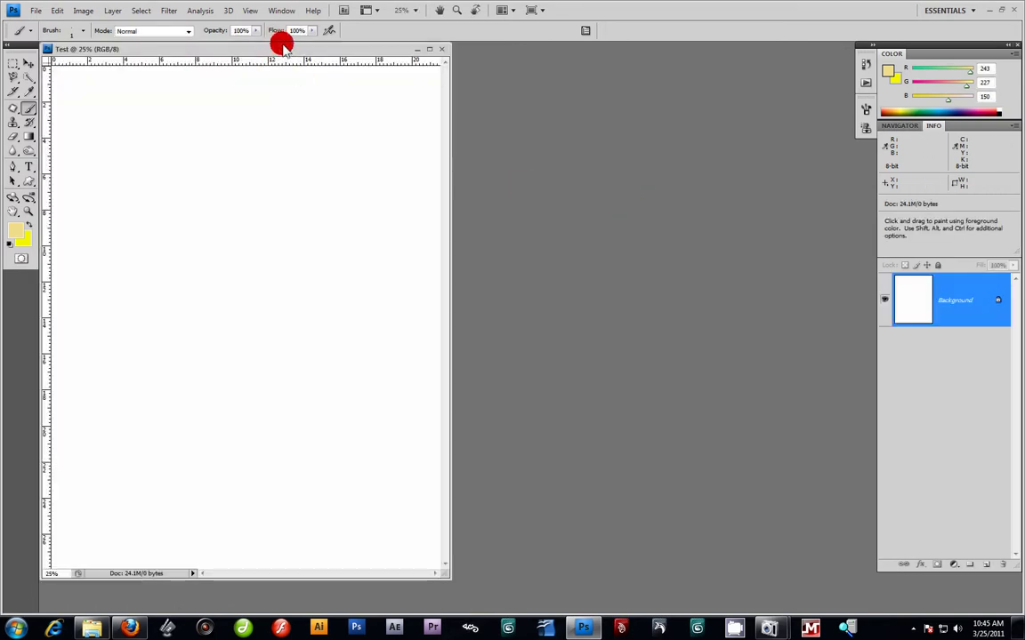
drag(288, 51, 464, 66)
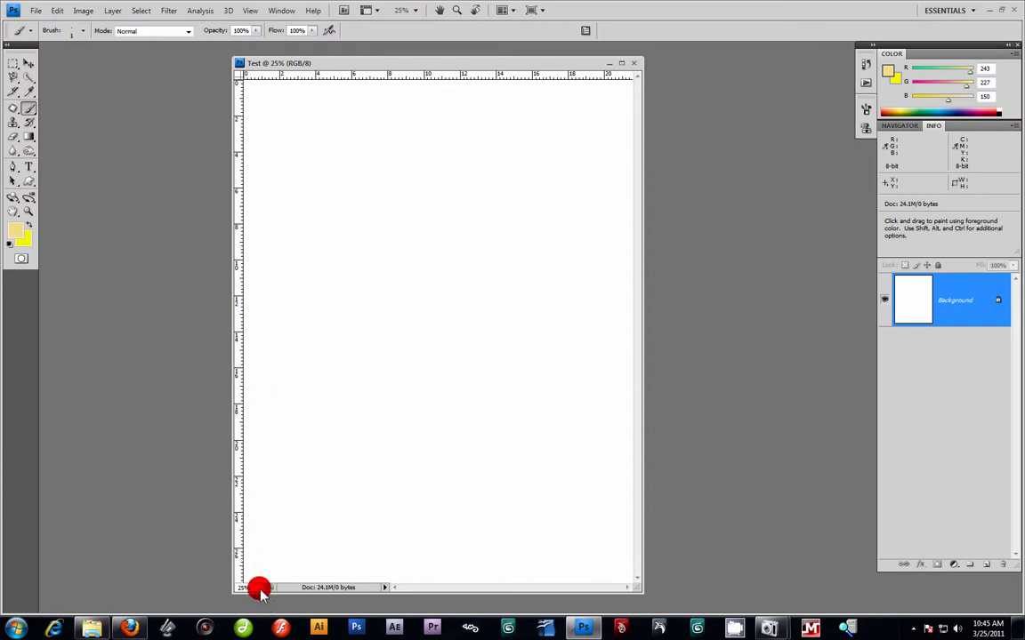
drag(261, 589, 204, 589)
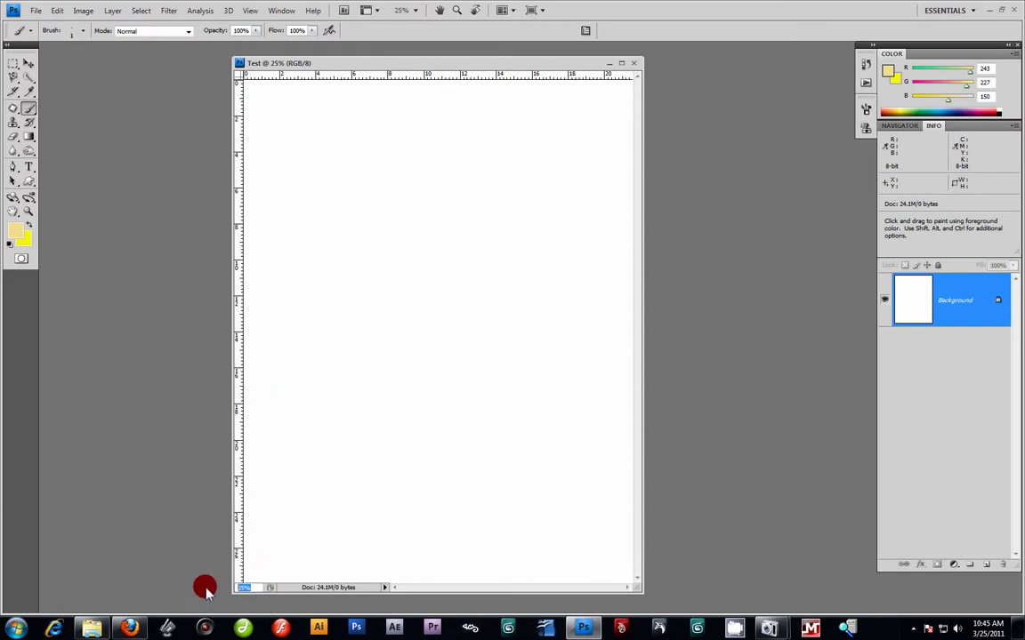
click(255, 593)
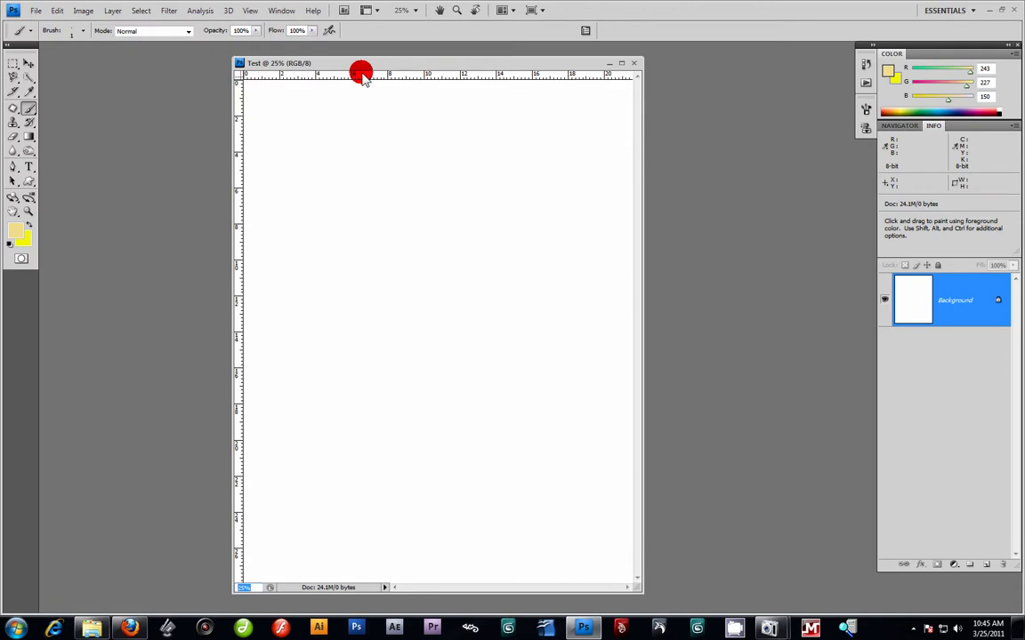
- Place a horizontal guide at about 3.8 cm and a vertical guide at about 4.9 cm on the page
drag(360, 73, 361, 146)
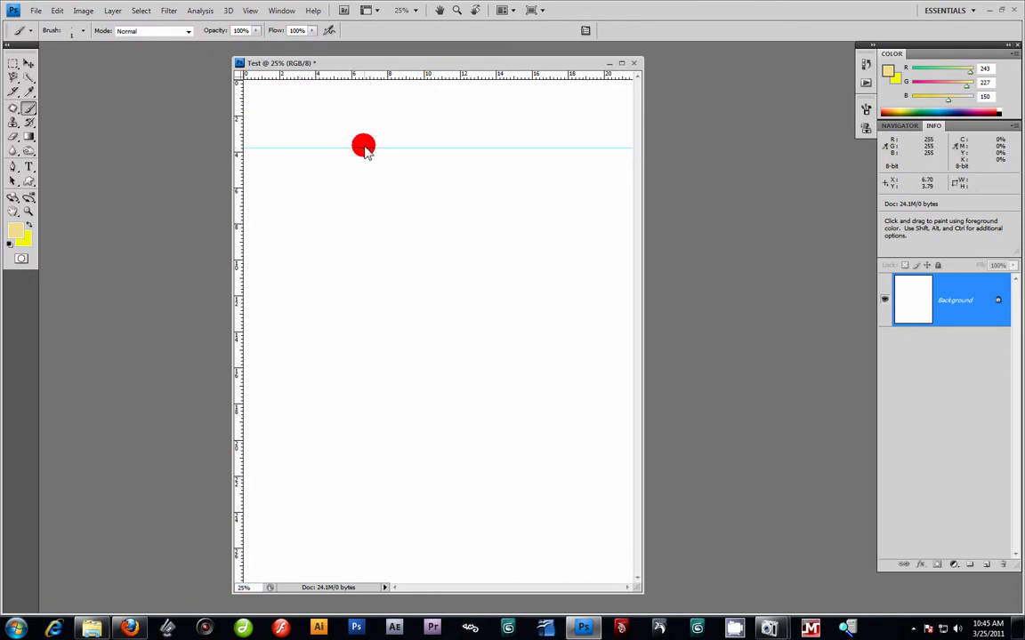
drag(240, 149, 332, 152)
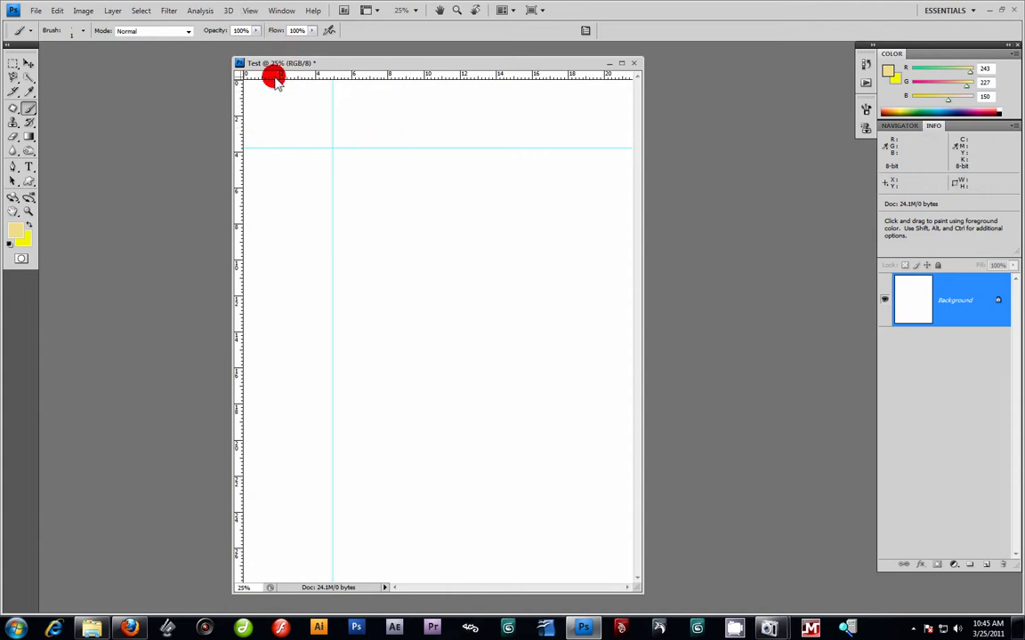
- Hide the document's rulers and show them again
click(247, 11)
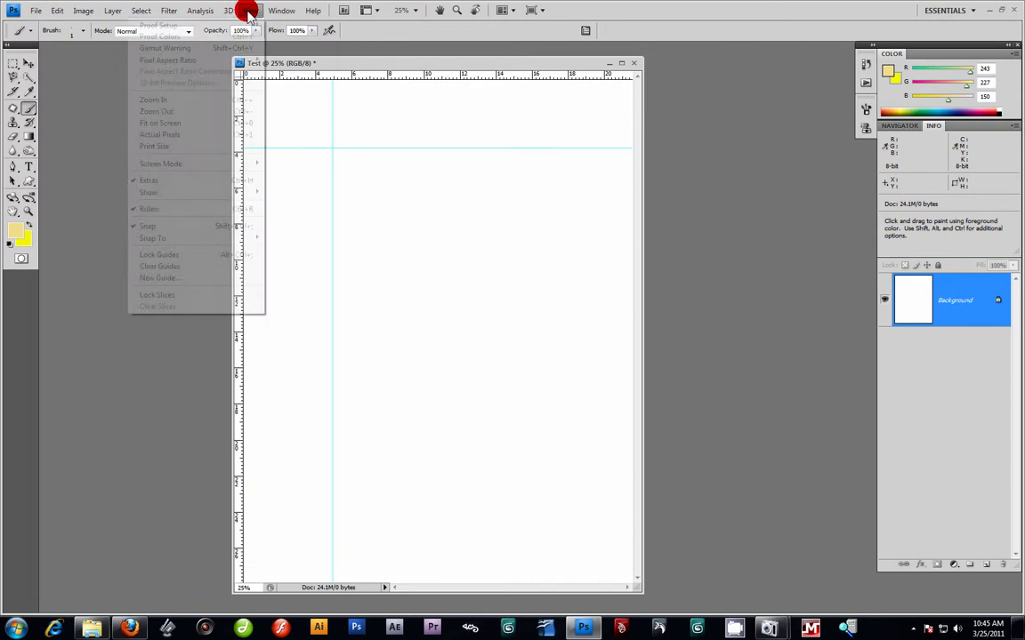
click(169, 208)
click(242, 12)
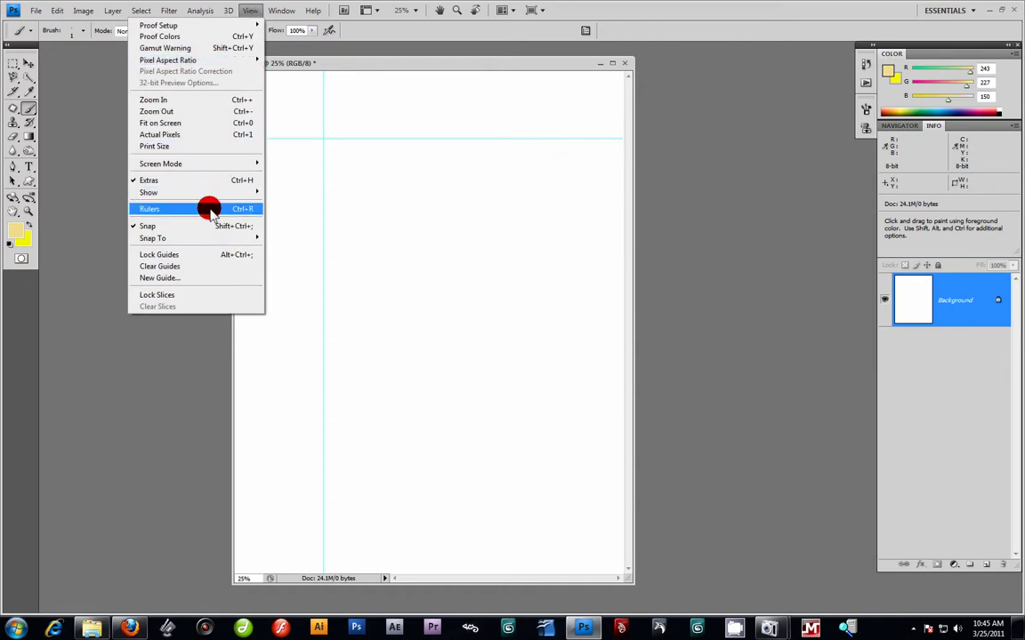
click(209, 209)
- Turn off the display of Extras to hide the guides, and turn it back on
click(250, 10)
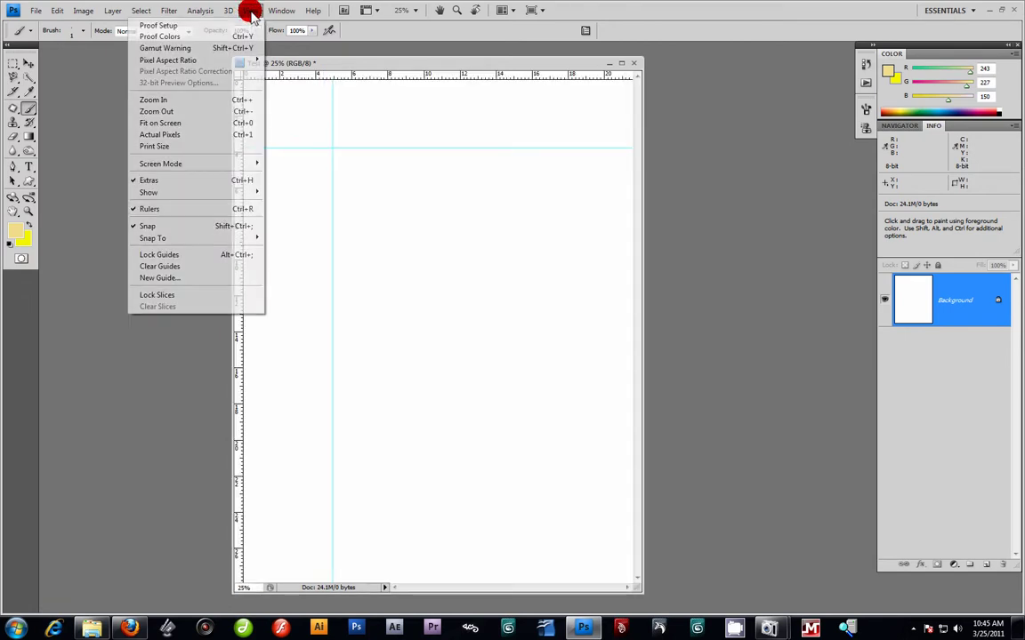
click(178, 180)
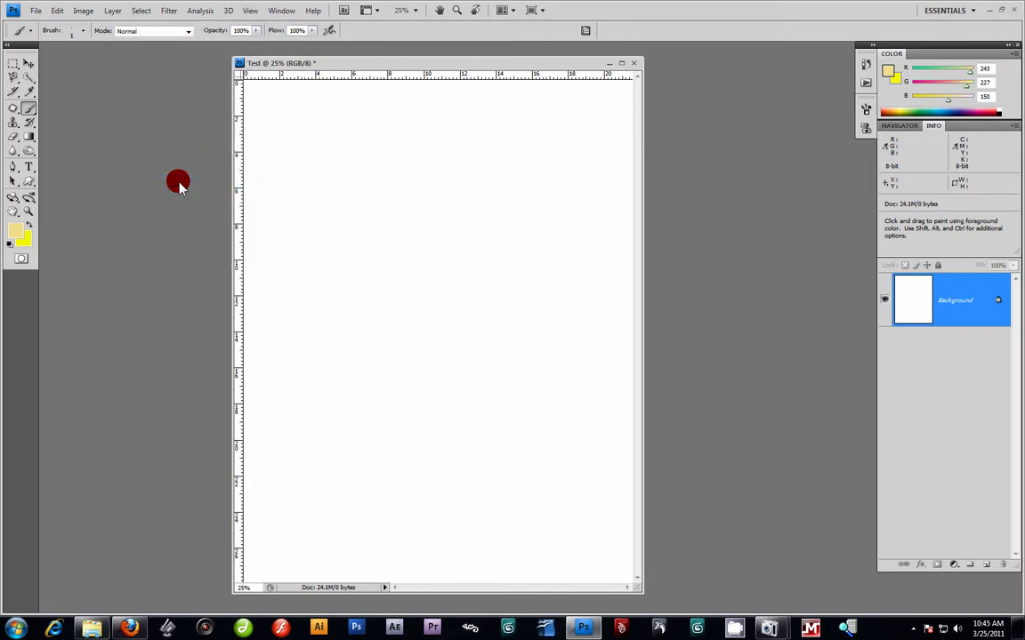
click(249, 9)
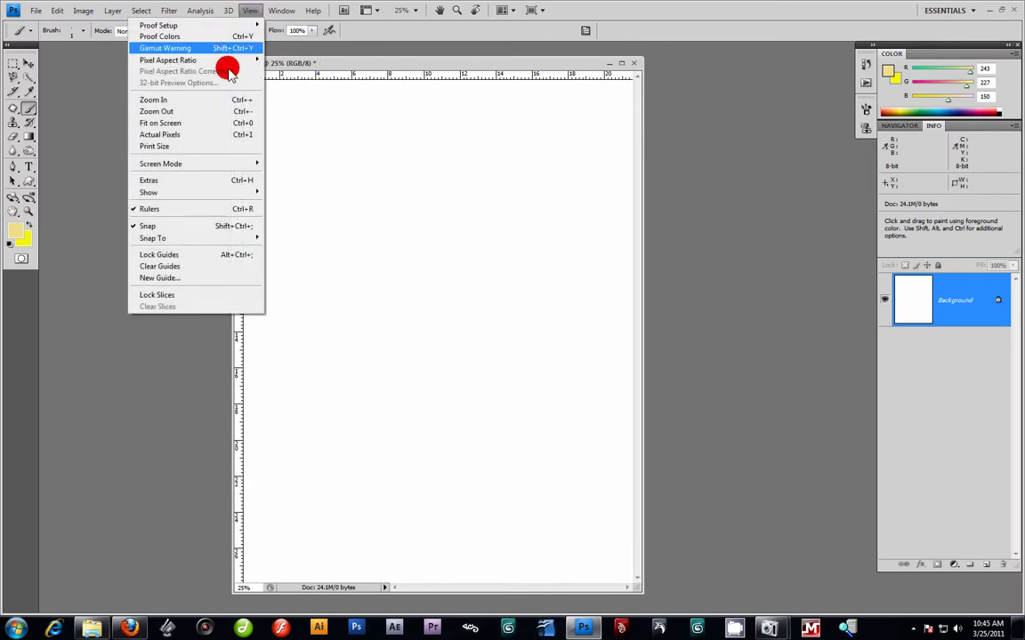
click(183, 181)
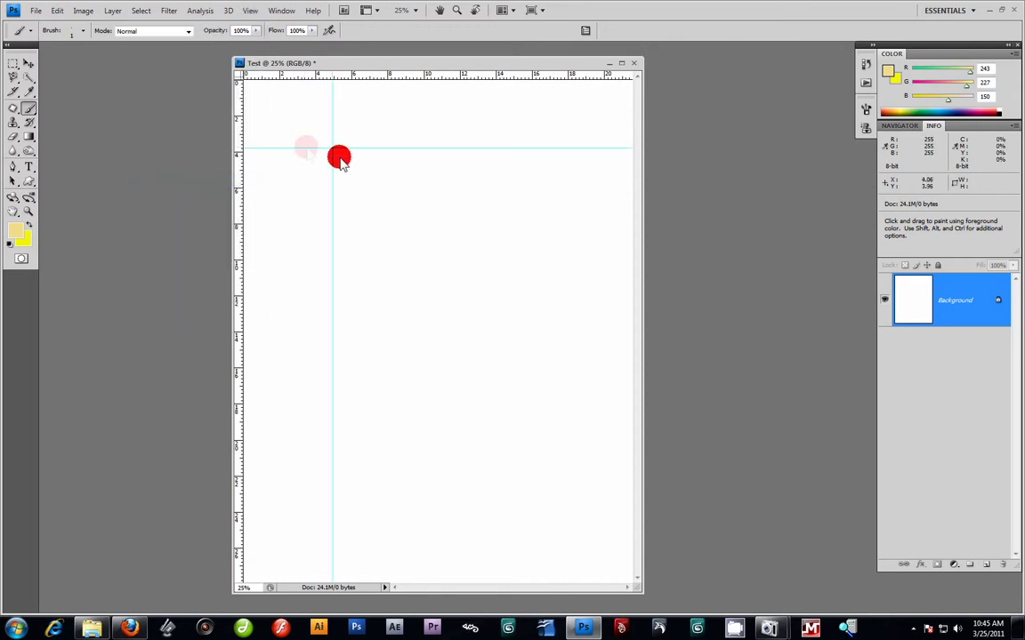
- Remove both guides from the page by moving them off the canvas with the Move tool
click(29, 63)
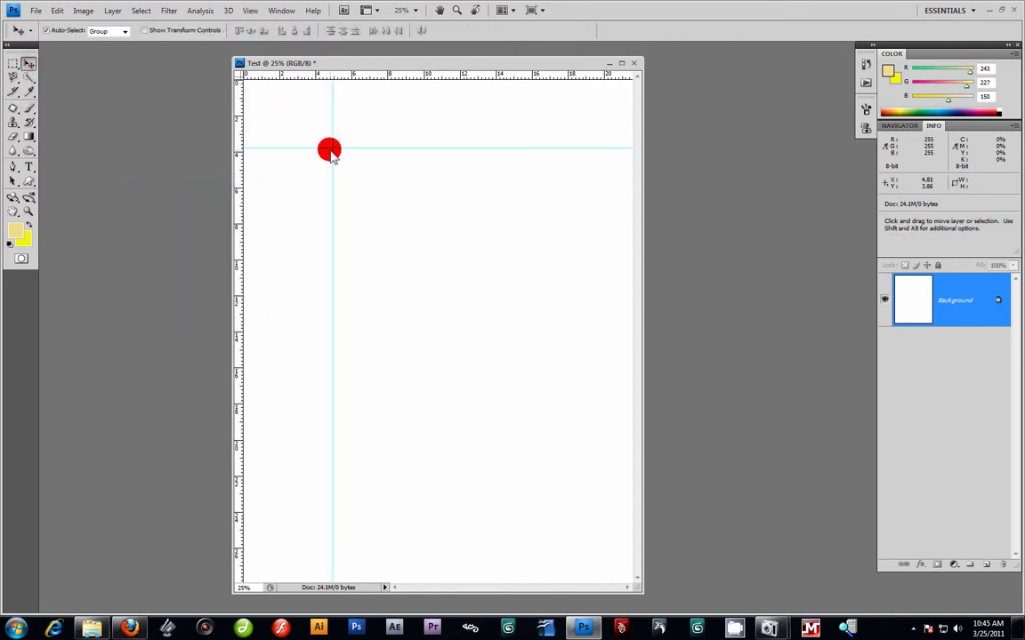
drag(332, 153, 244, 133)
drag(384, 149, 391, 55)
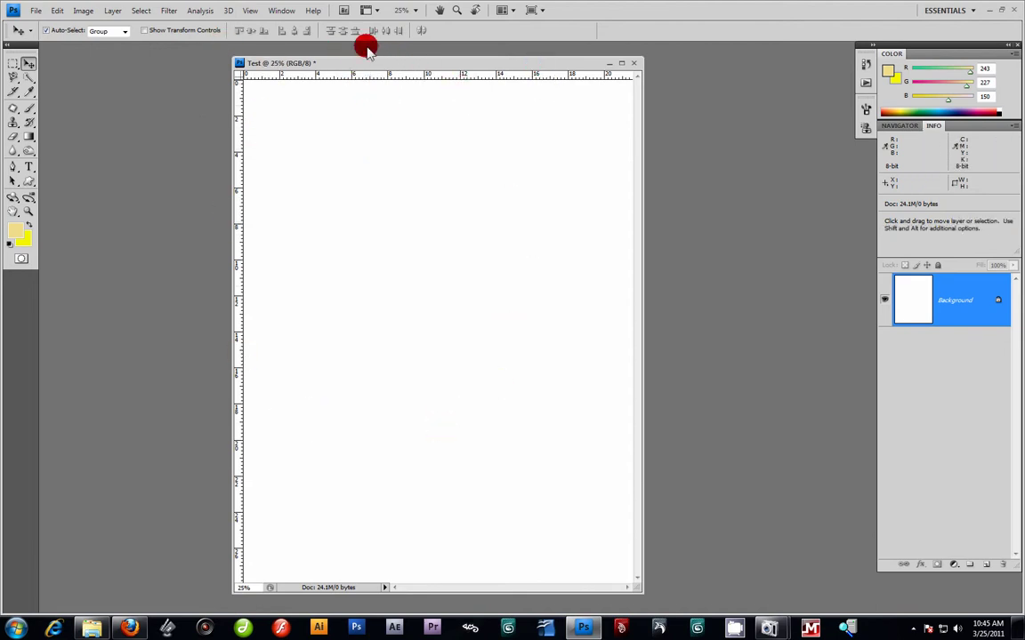
- Rotate the whole image 90° CW and move the document window to the middle of the workspace
click(81, 12)
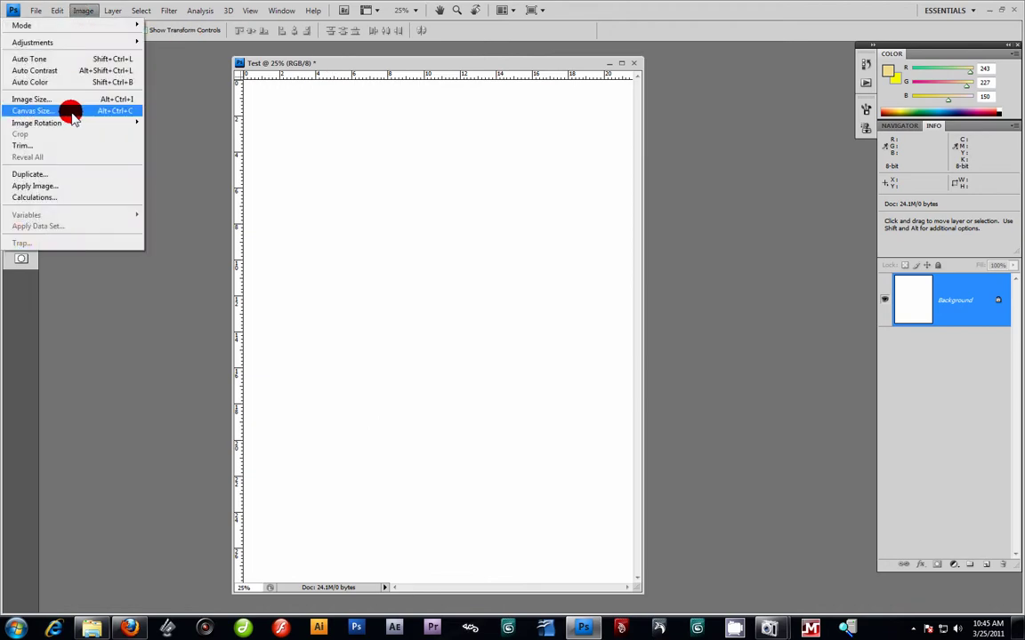
mouse_move(68, 124)
click(199, 133)
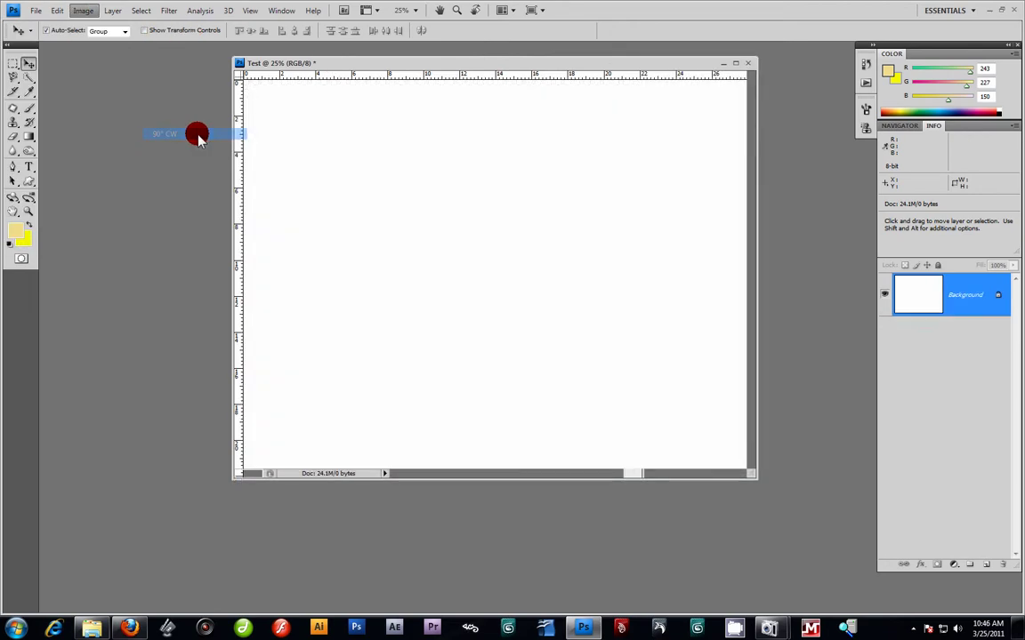
drag(514, 62, 480, 119)
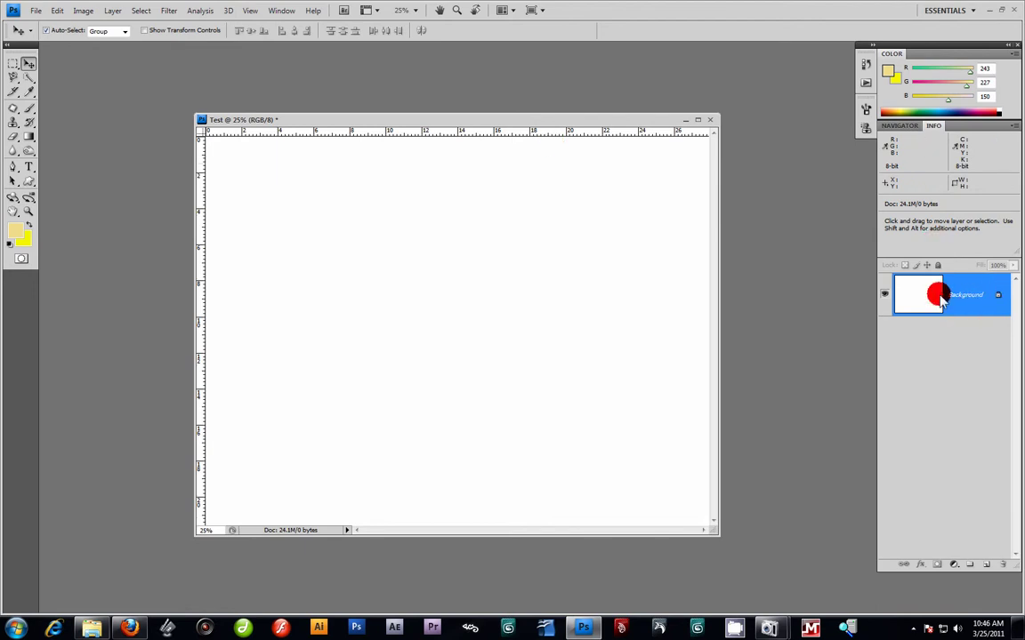
- Convert the locked Background into a regular layer named Back Drop with the color label Green
double_click(998, 296)
drag(480, 289, 458, 292)
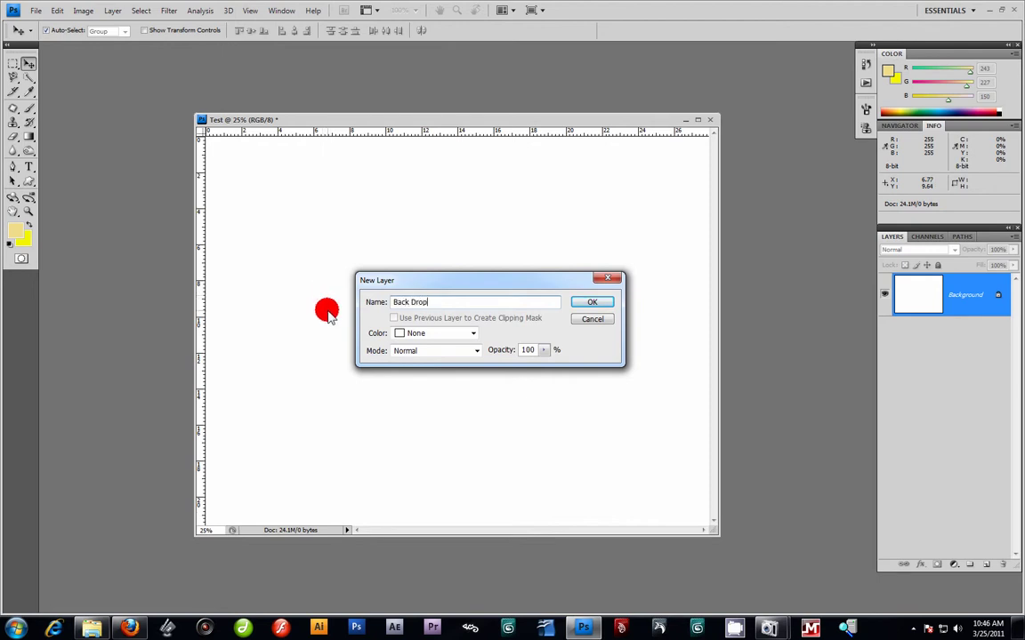
click(473, 333)
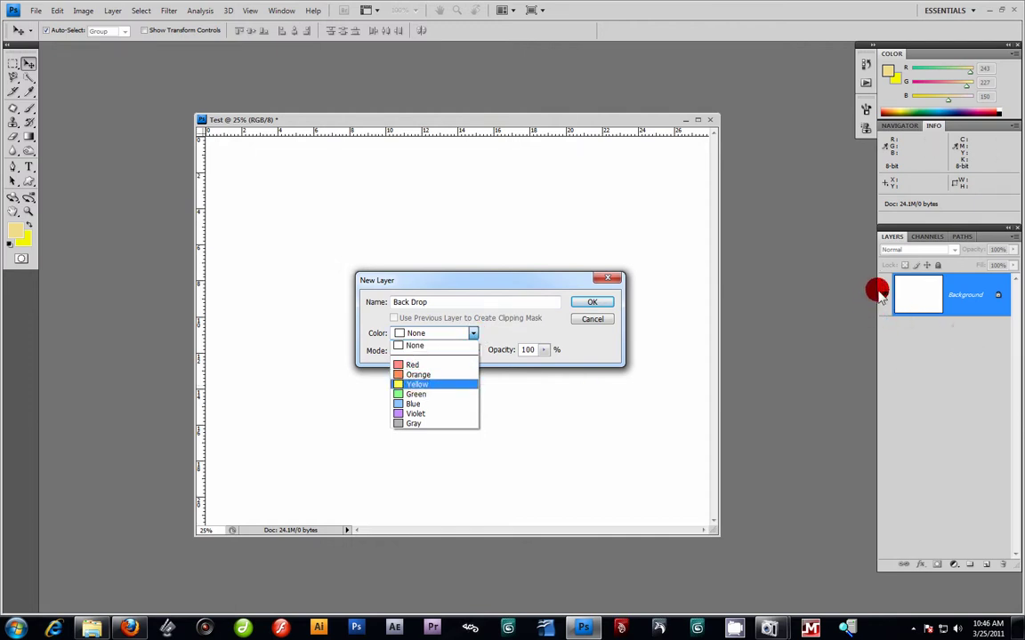
click(418, 394)
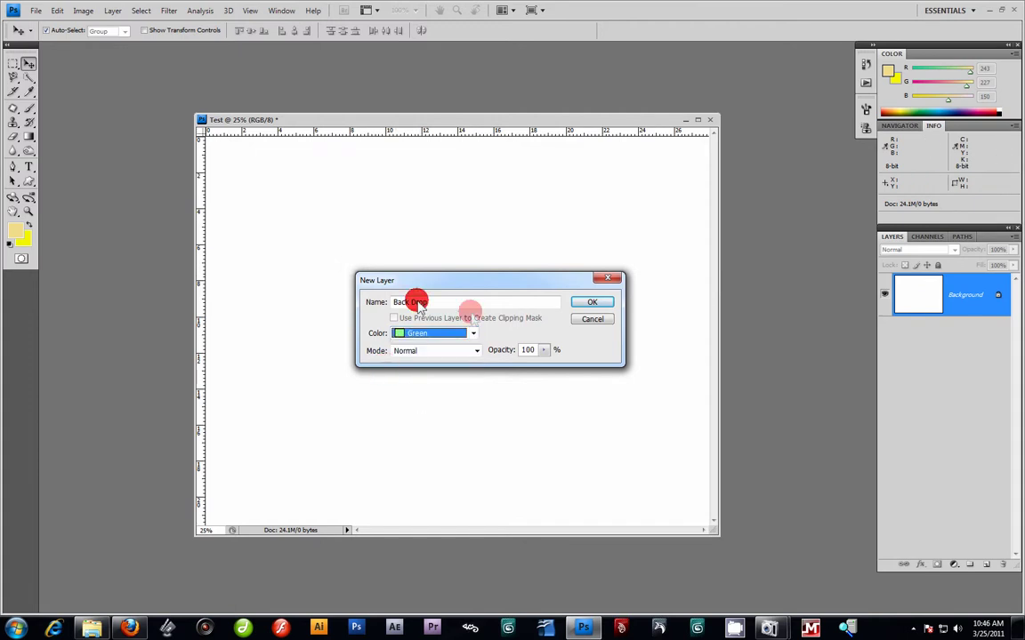
click(583, 302)
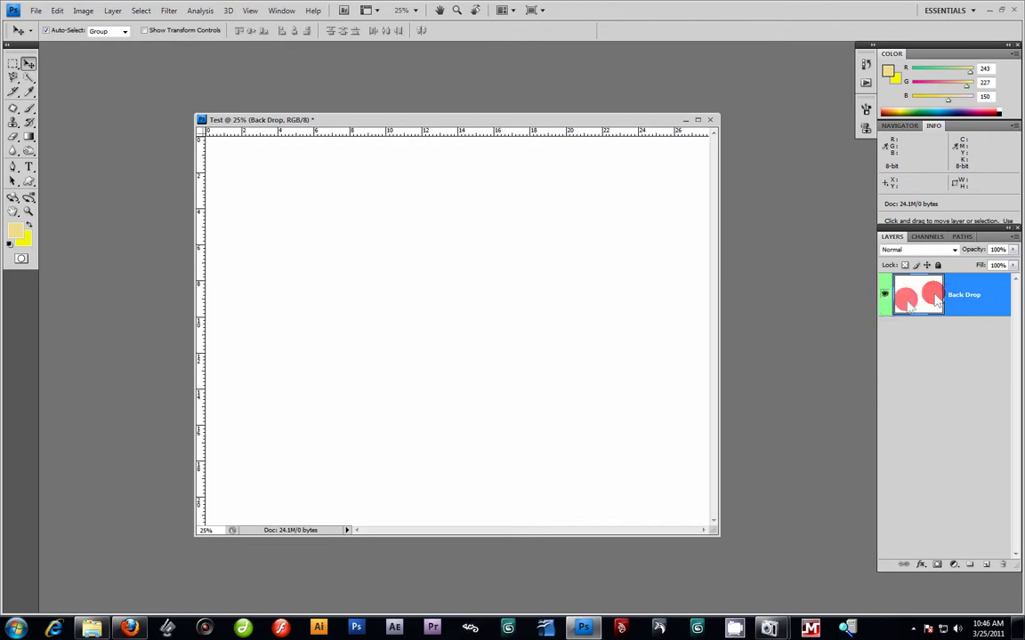
- Toggle the Back Drop layer's visibility off and on several times, leaving the layer hidden
click(886, 298)
click(886, 296)
click(885, 299)
click(886, 297)
click(886, 297)
click(886, 297)
click(886, 298)
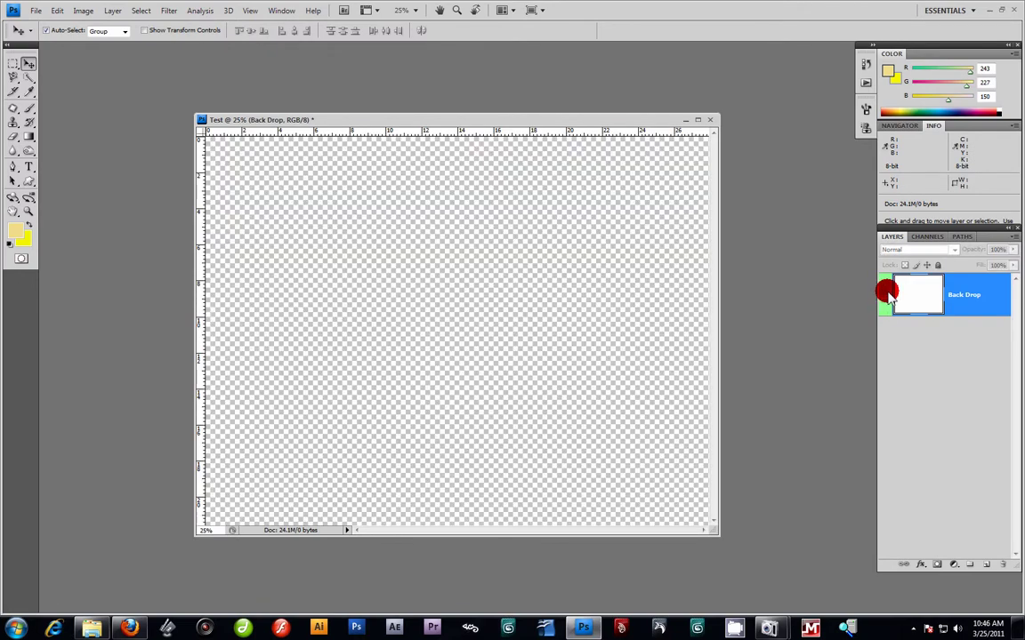
click(886, 297)
click(886, 297)
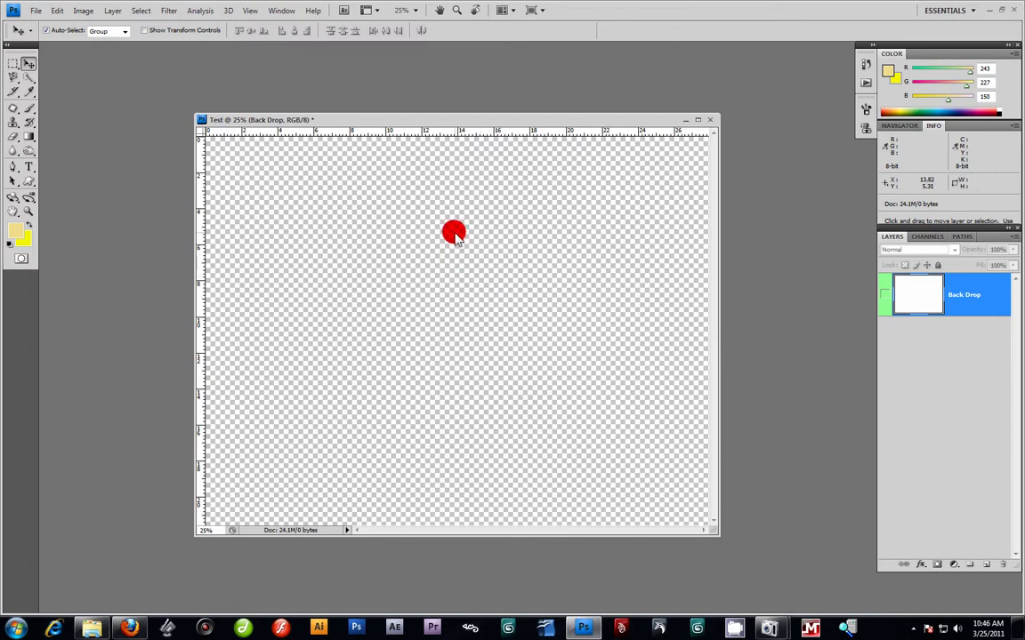
click(886, 297)
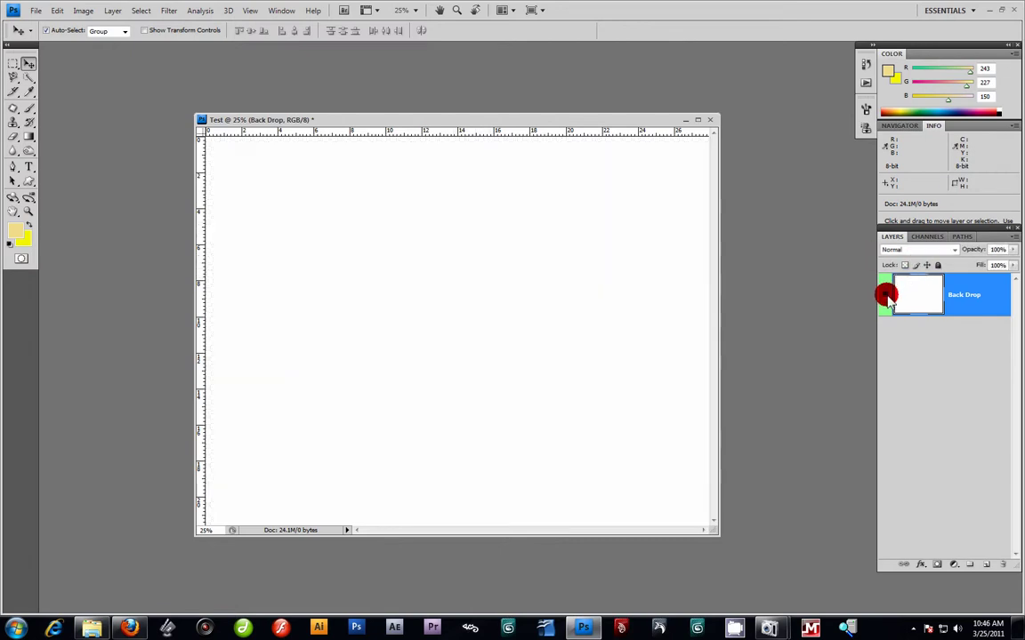
click(886, 297)
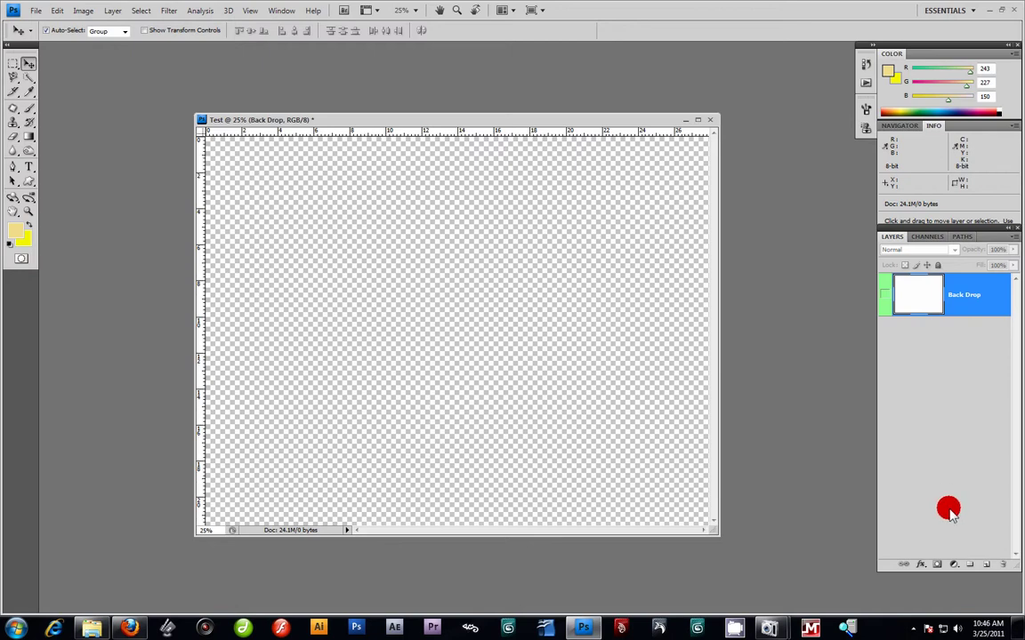
- Add a new layer above Back Drop and draw an elliptical selection about 9.3 by 8.2 cm near the canvas's upper middle
click(987, 564)
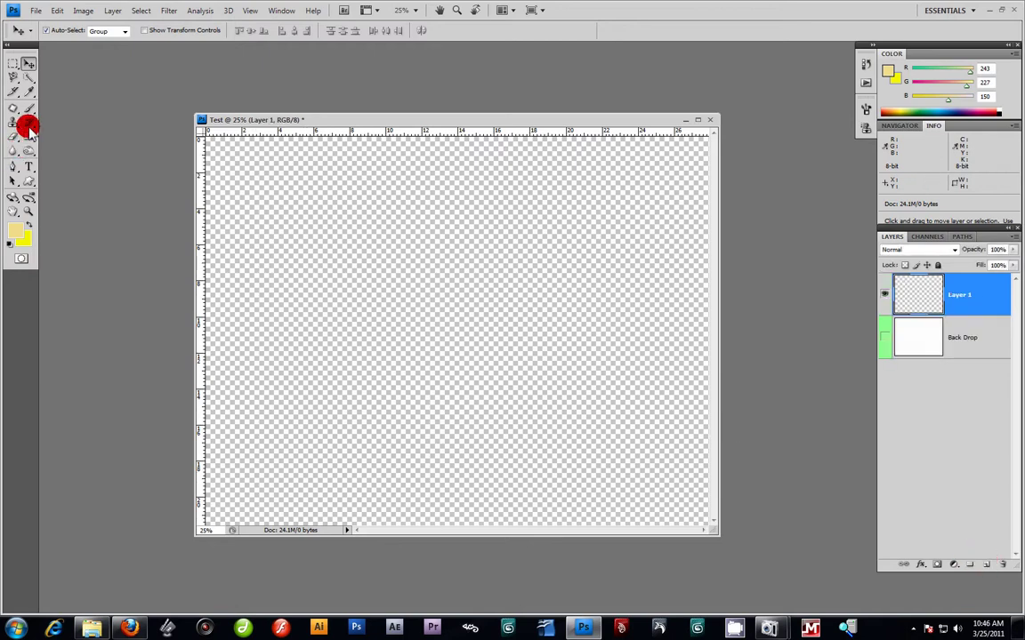
drag(12, 64, 39, 71)
drag(343, 217, 510, 359)
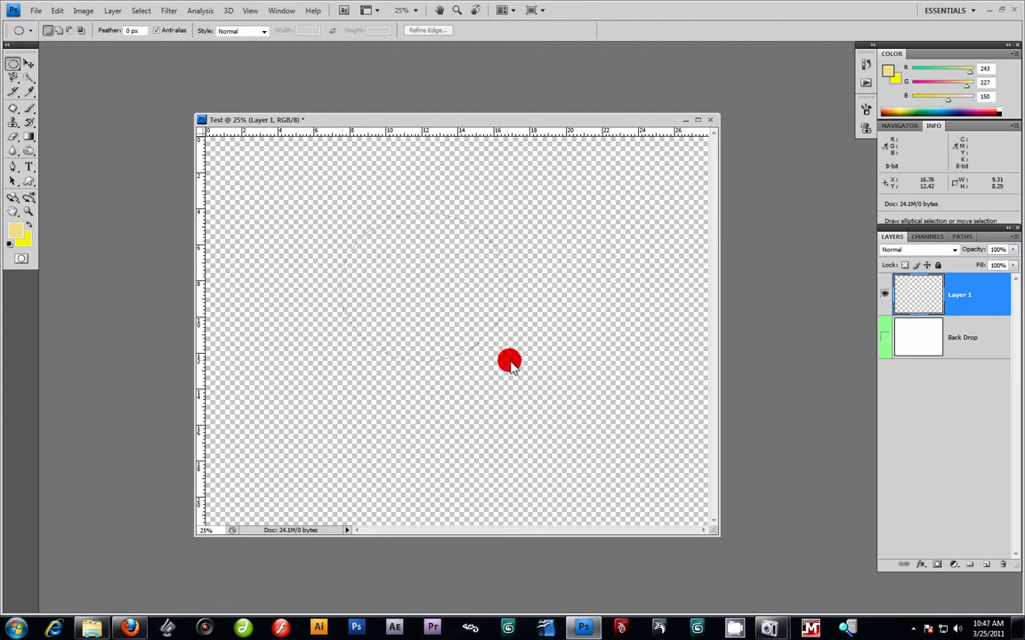
- Set the foreground color to a saturated blue (R 0, G 54, B 255)
click(18, 230)
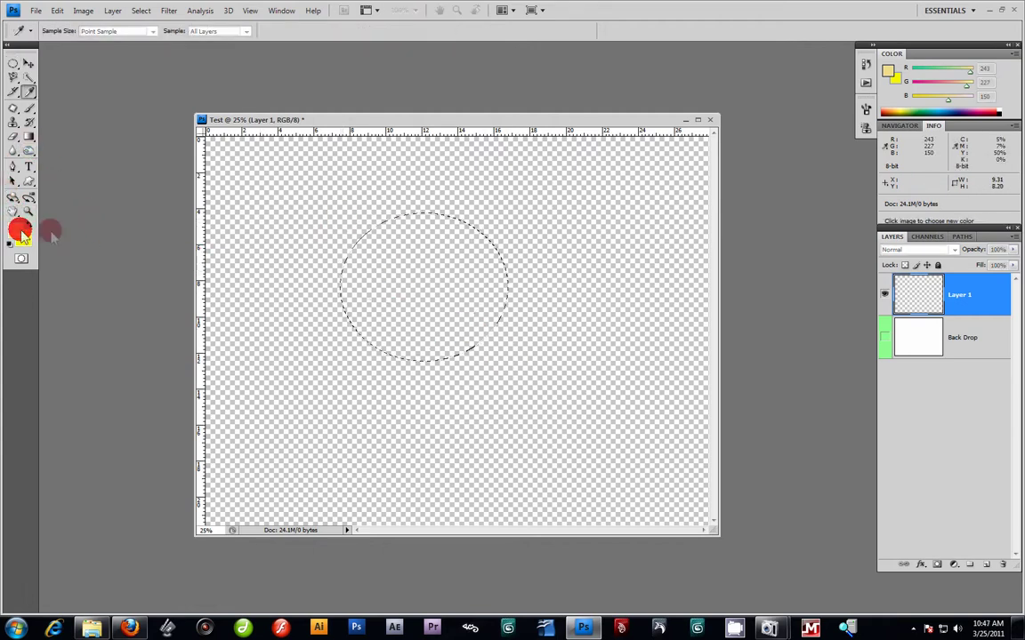
drag(695, 298, 620, 303)
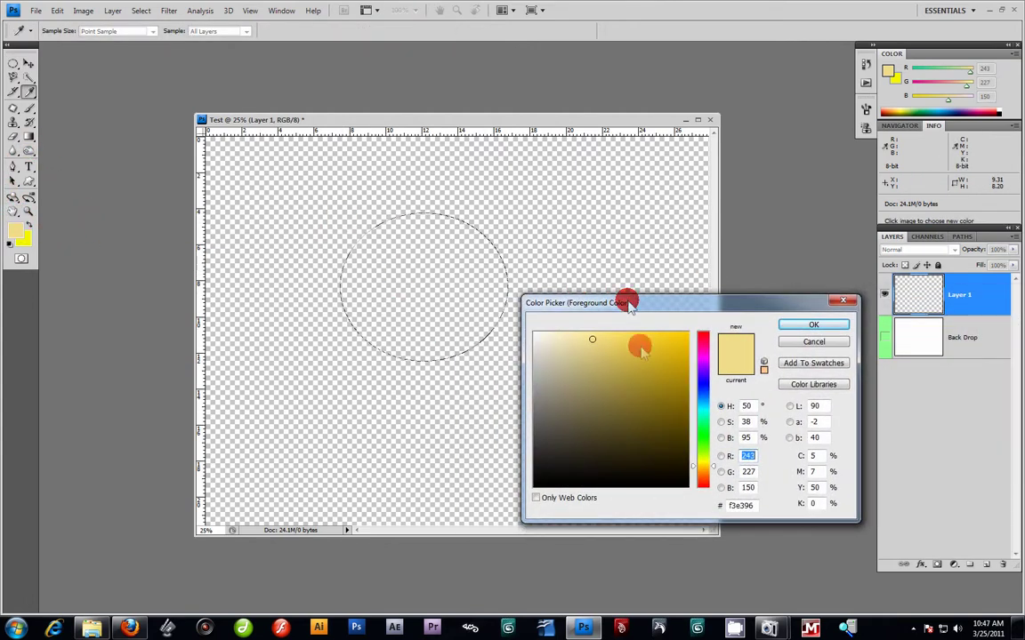
click(709, 412)
drag(709, 412, 727, 334)
click(811, 324)
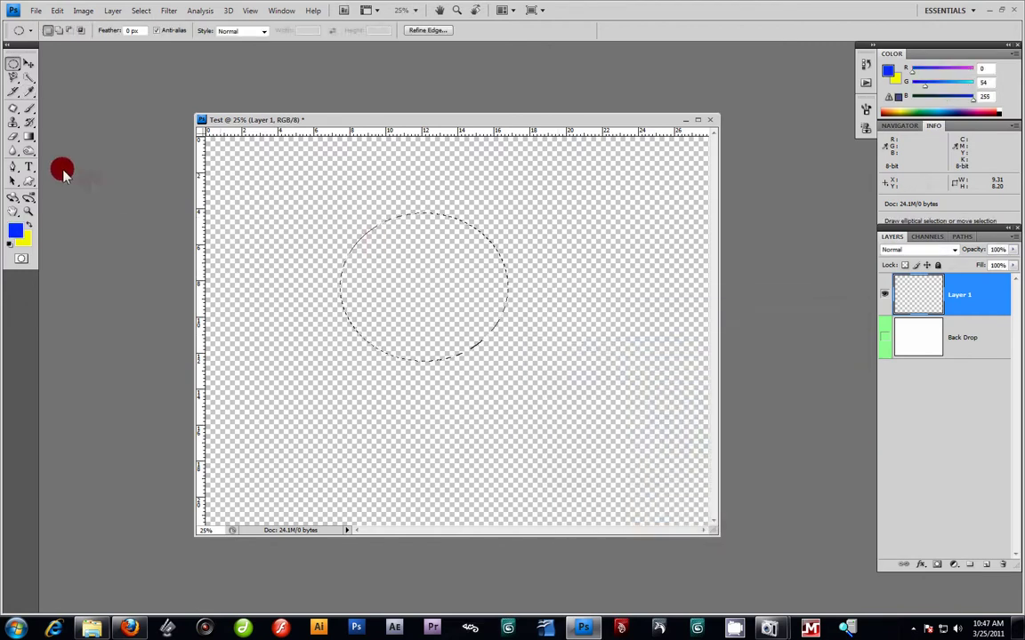
- Fill the elliptical selection with the blue foreground color using the Paint Bucket tool and deselect it
click(29, 136)
click(85, 144)
click(389, 269)
key(ctrl+d)
click(13, 64)
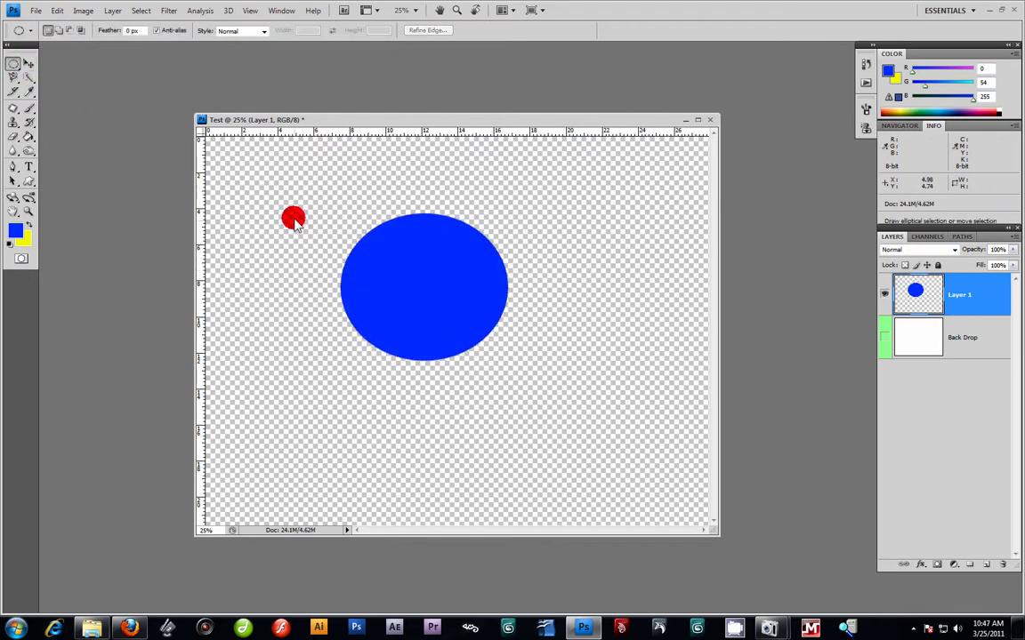
- Move the blue ellipse slightly down and to the right, and make the Back Drop layer visible
click(28, 64)
drag(385, 275, 452, 311)
click(886, 338)
drag(908, 339, 893, 348)
click(885, 342)
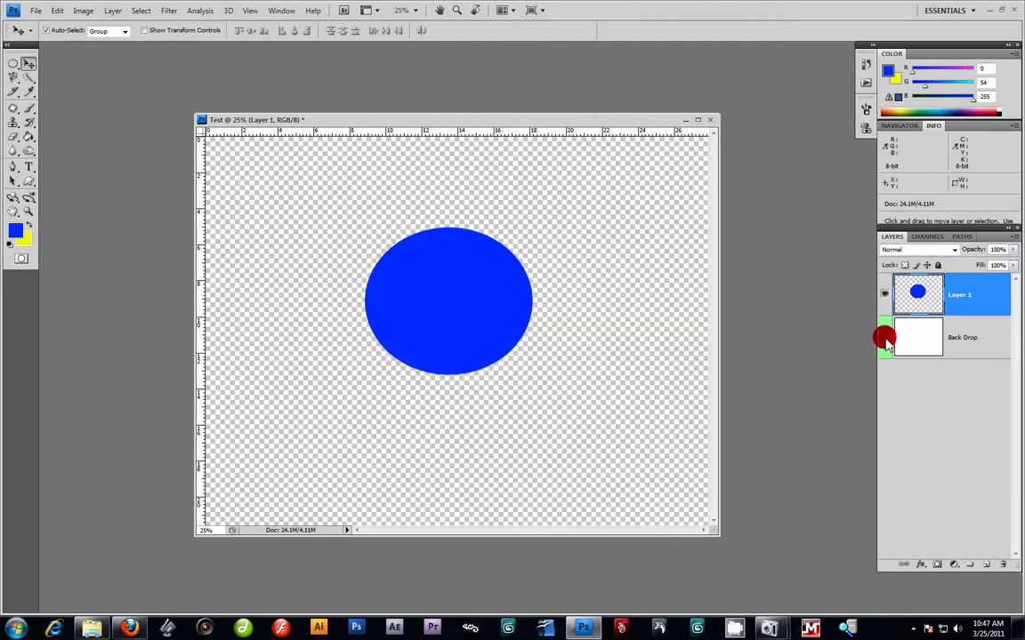
click(884, 339)
- Move the blue ellipse back up and to the left, and rename its layer Blue Dot
drag(494, 303, 435, 290)
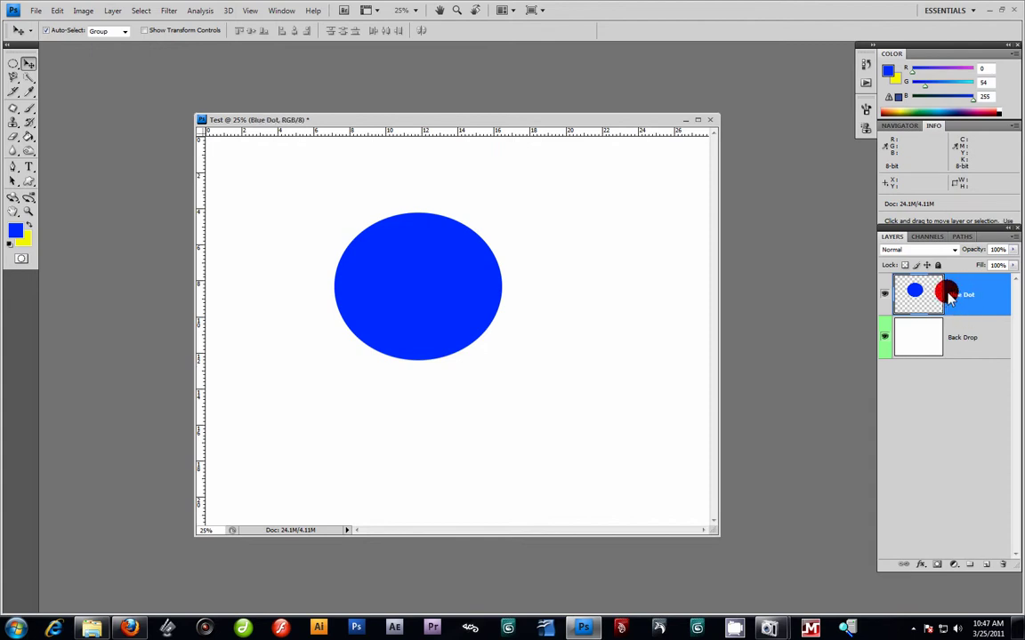
click(967, 299)
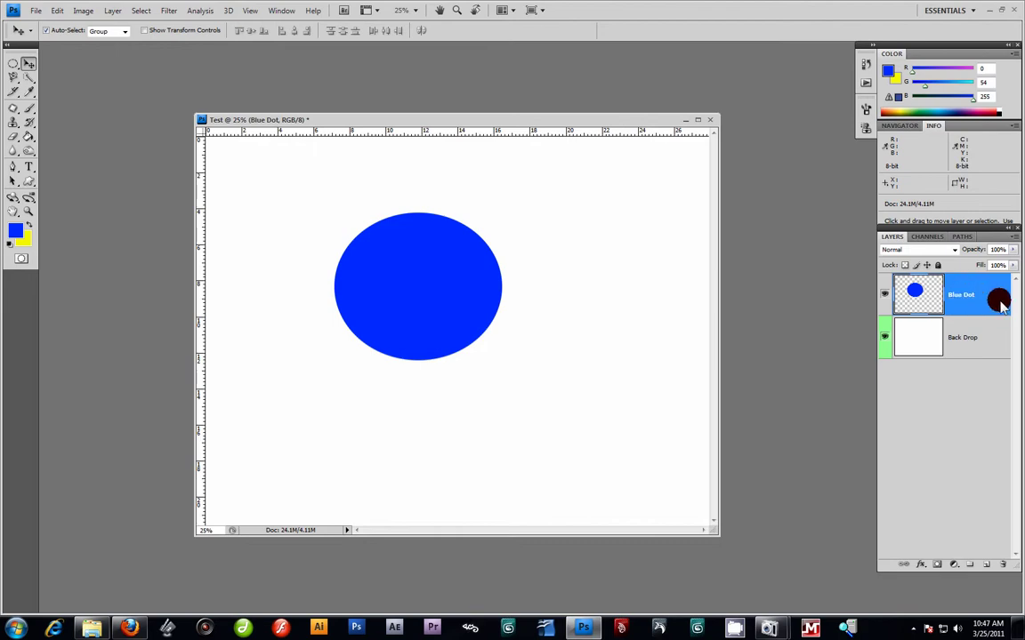
- Try a drop shadow on the Blue Dot layer with distance 50 px, spread 24% and size 65 px, and discard it
double_click(1005, 301)
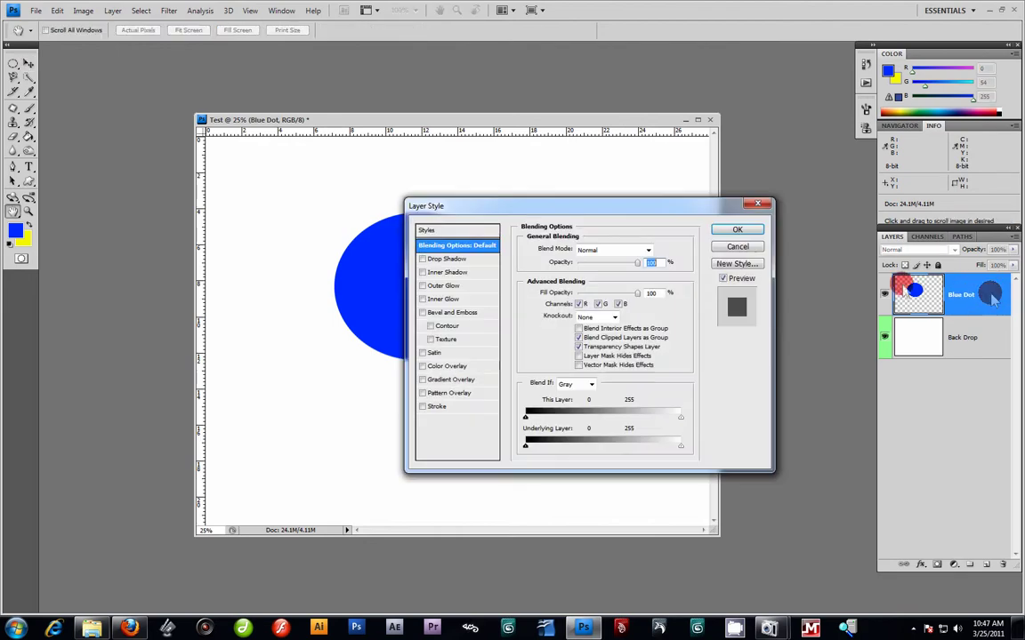
drag(597, 206, 527, 217)
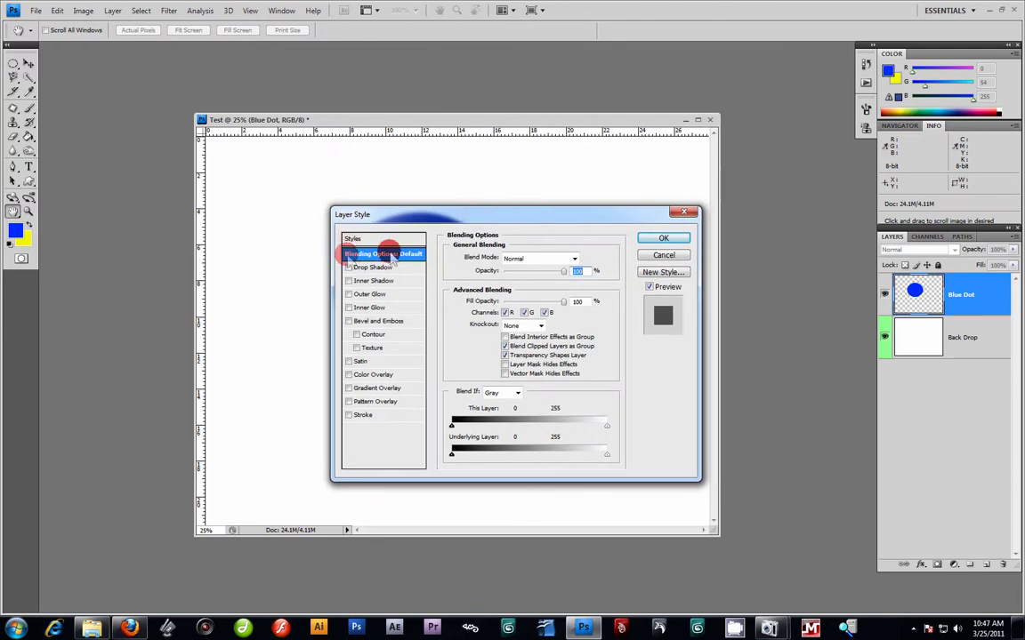
drag(452, 215, 654, 181)
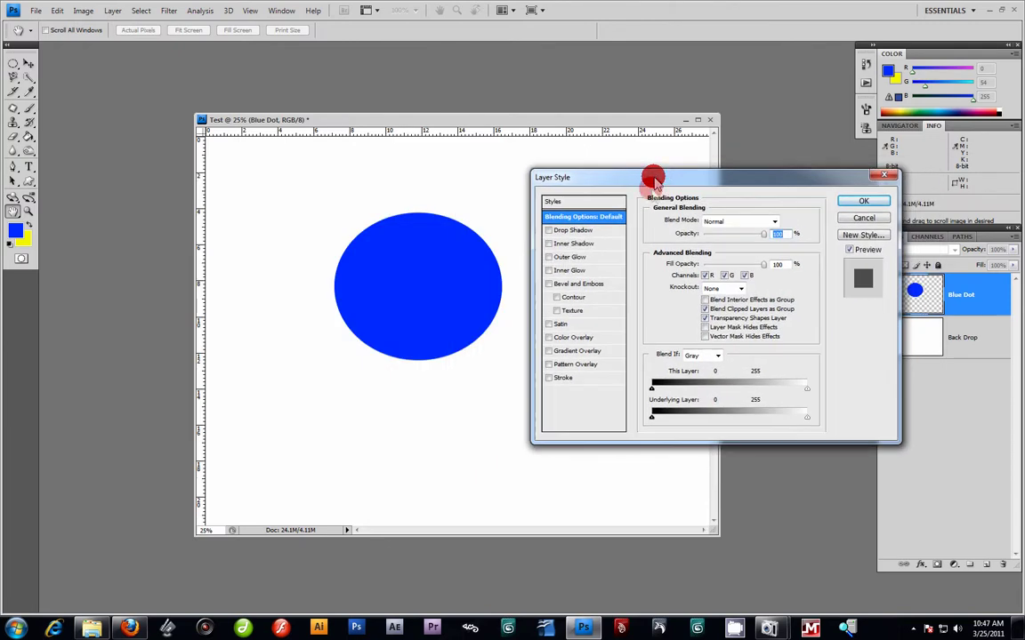
click(549, 231)
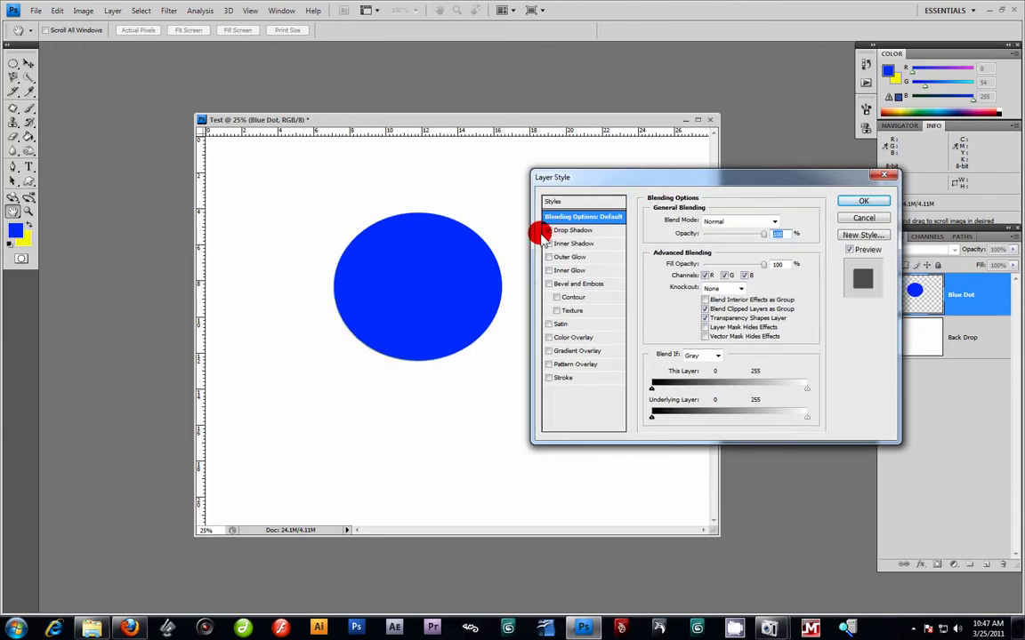
click(568, 232)
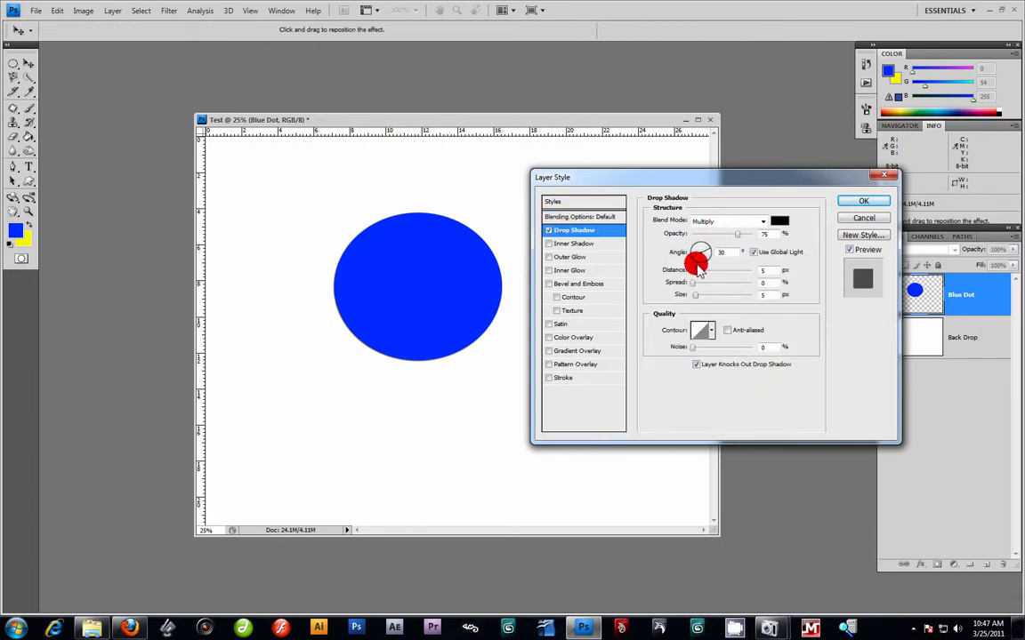
drag(699, 271, 711, 294)
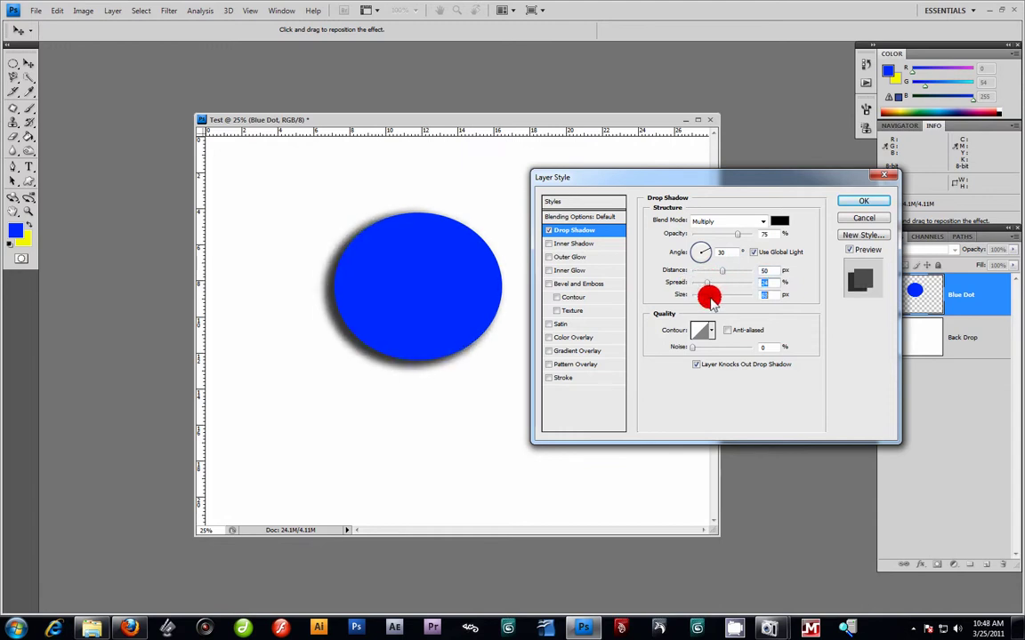
click(548, 229)
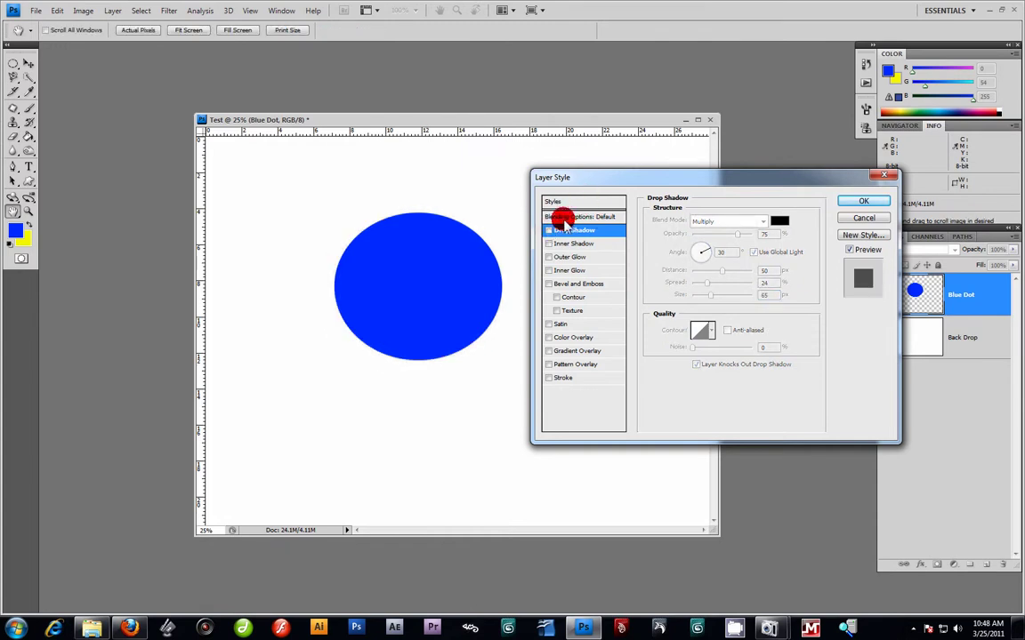
click(860, 219)
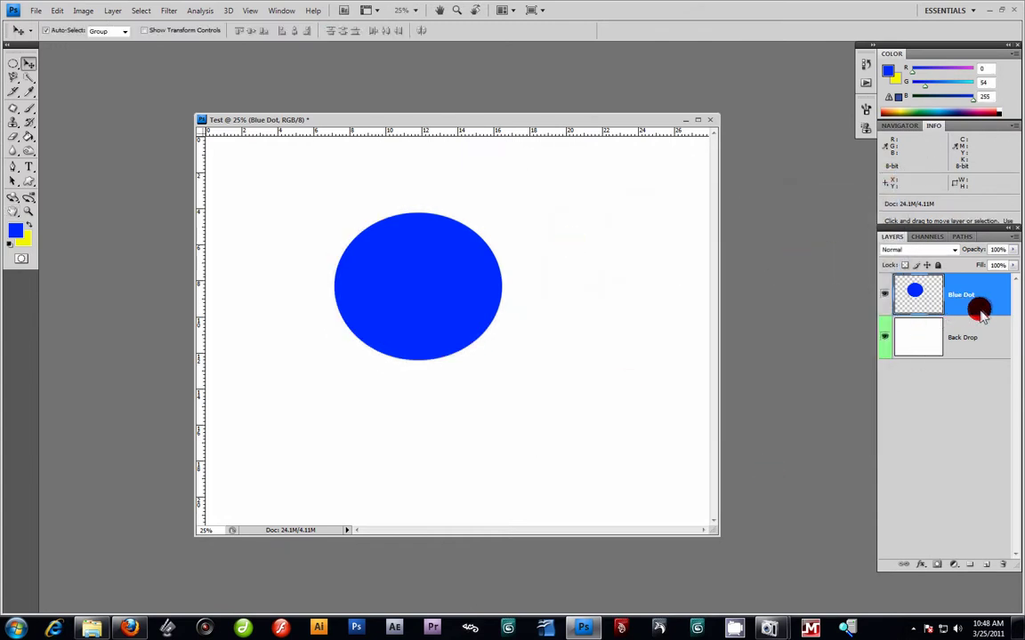
- Open the Blue Dot layer's blending options and its Drop Shadow settings, cancelling each without applying an effect
double_click(1003, 294)
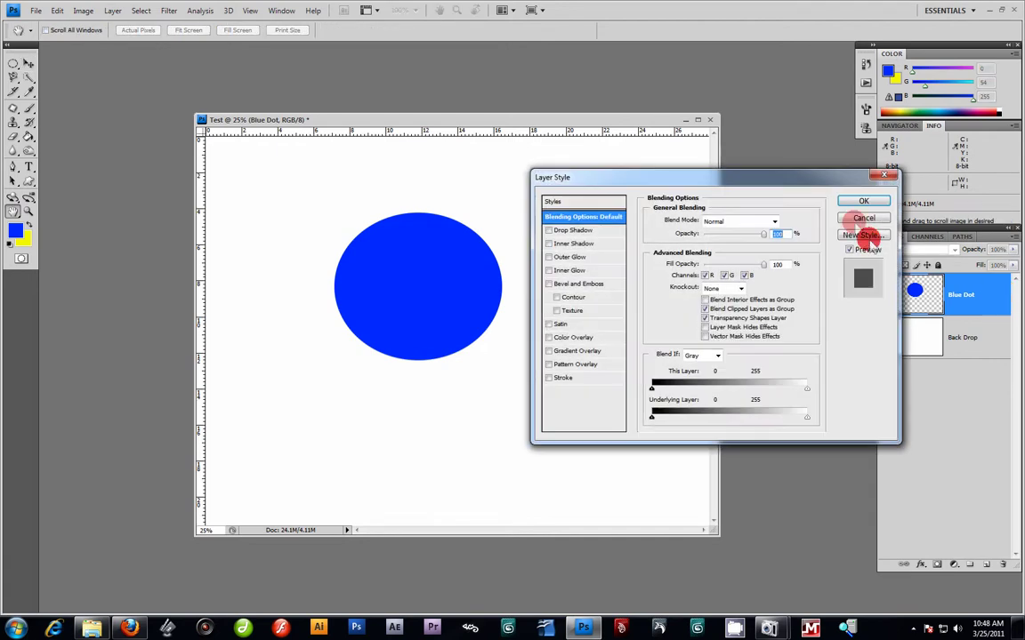
click(843, 218)
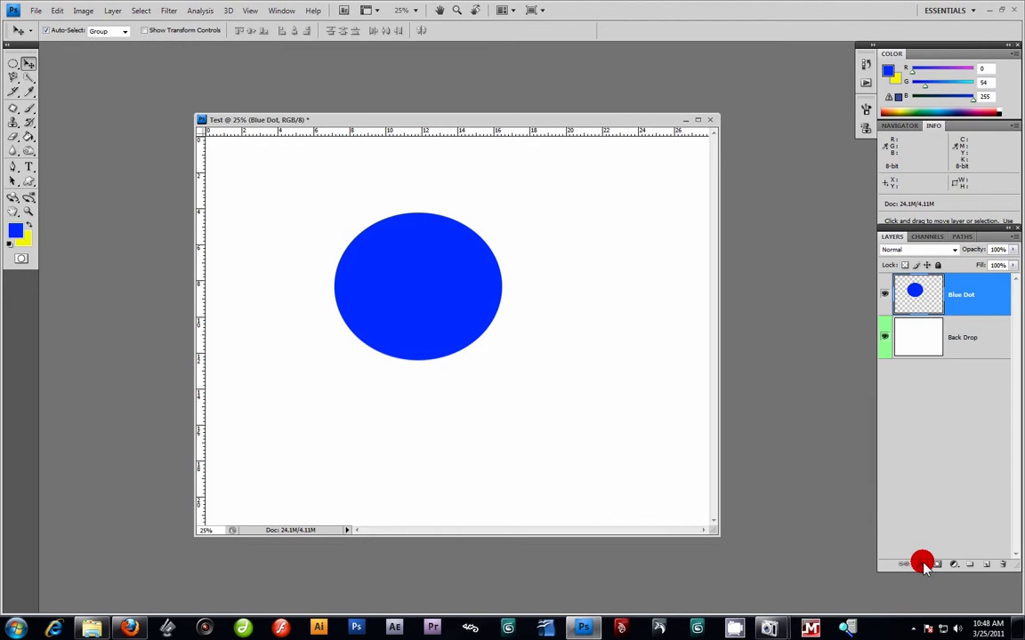
drag(924, 566, 963, 429)
drag(572, 177, 576, 180)
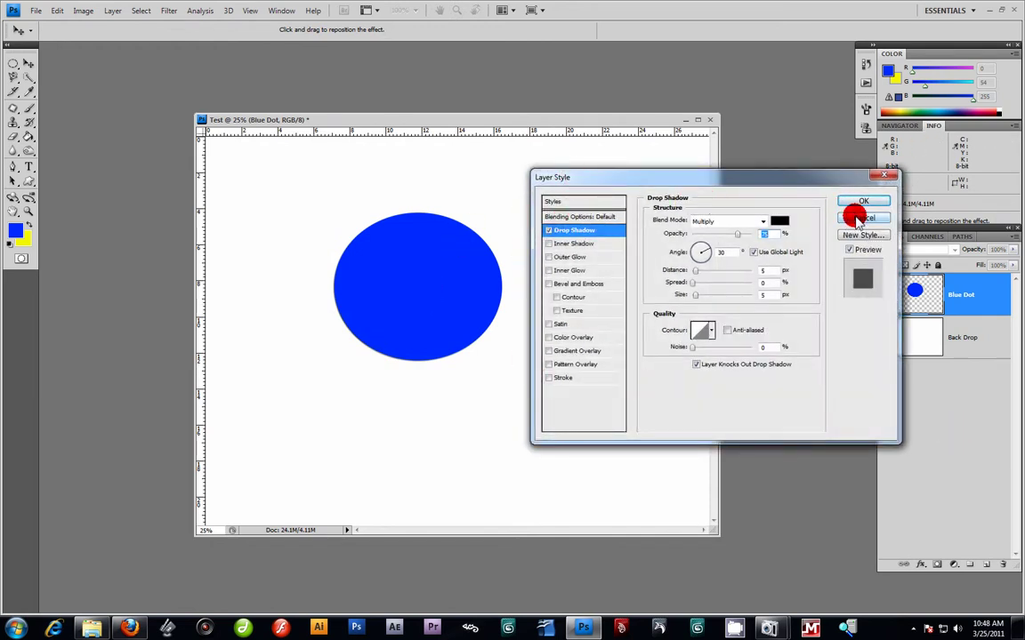
click(857, 218)
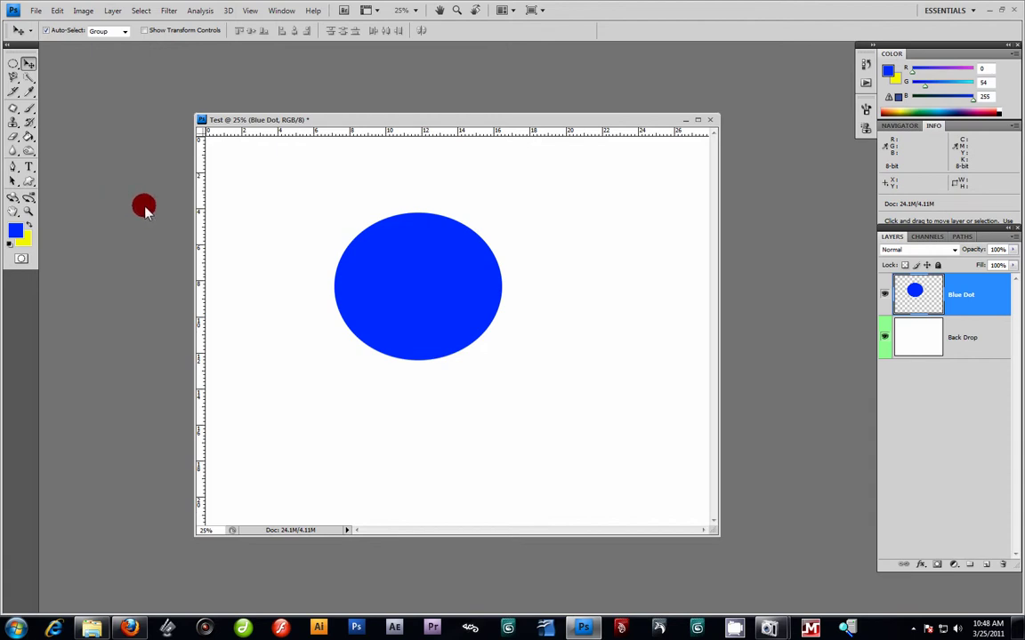
- Move the blue ellipse slightly up and to the right, keeping the Blue Dot layer above Back Drop
click(229, 215)
mouse_move(412, 268)
mouse_down()
mouse_move(341, 231)
mouse_move(449, 265)
mouse_move(421, 257)
mouse_up()
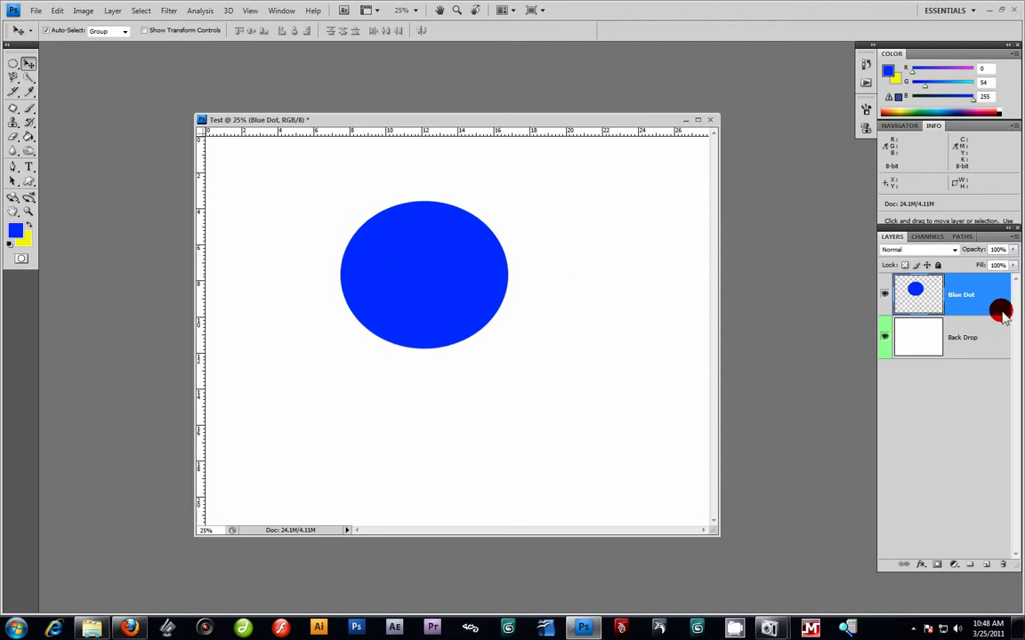
right_click(992, 299)
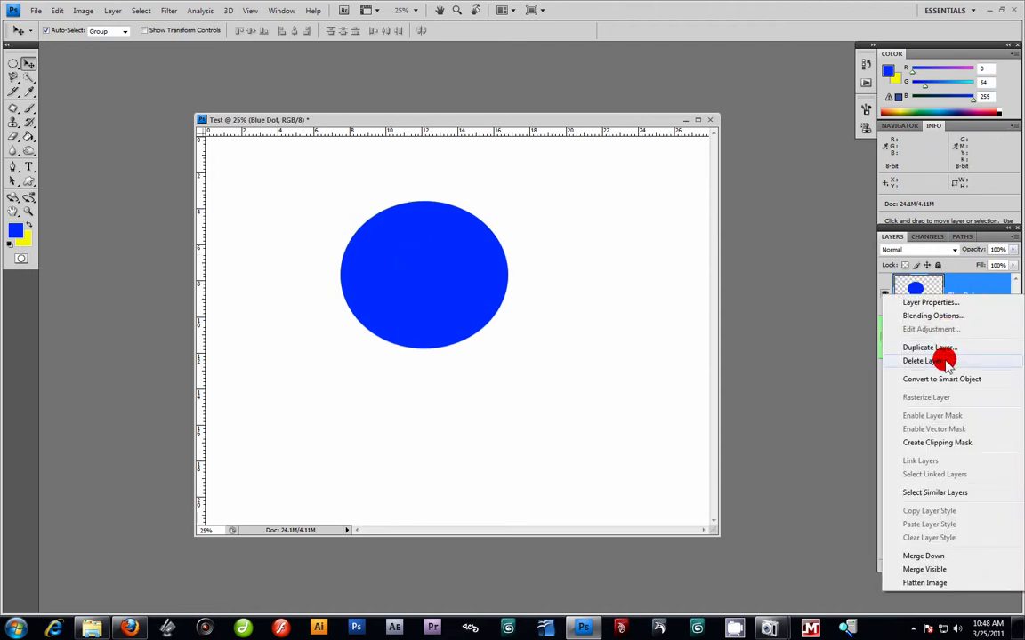
click(979, 279)
drag(986, 283, 1002, 566)
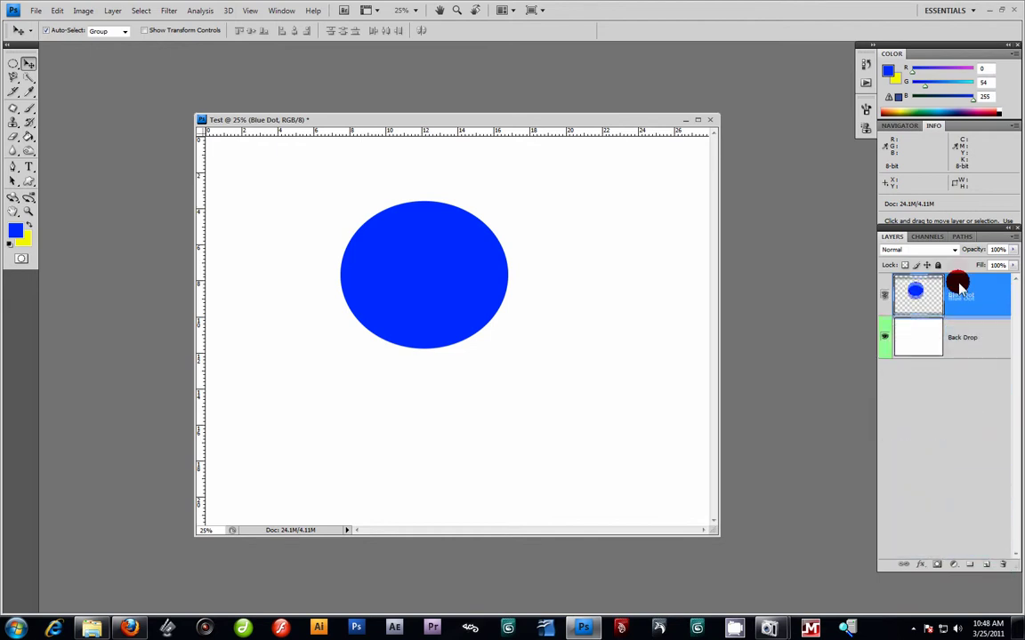
click(1008, 290)
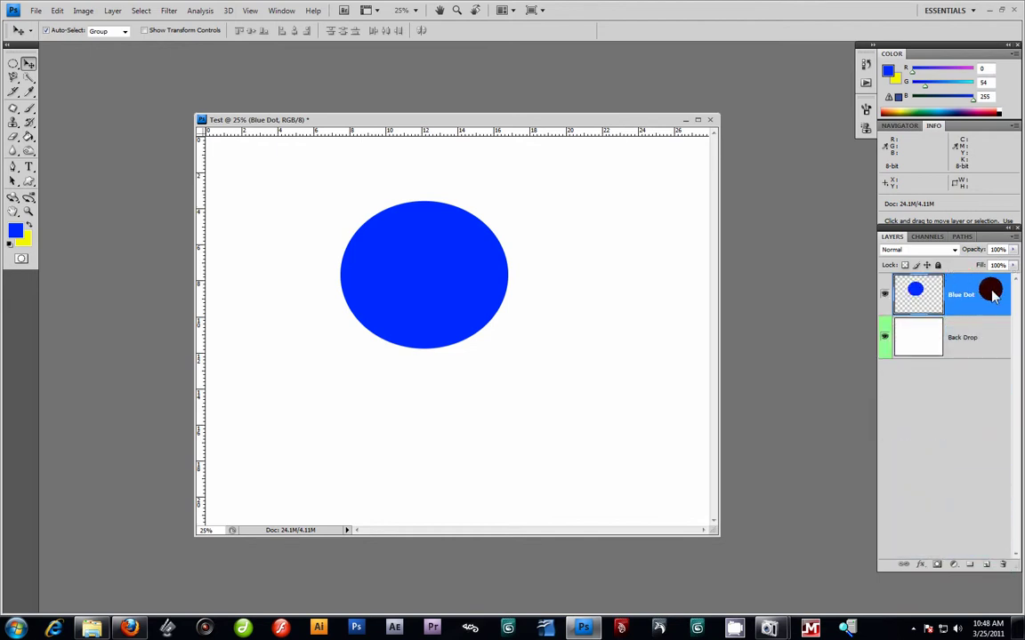
- Duplicate the Blue Dot layer within the Test document under the name Blue Dot copy, and delete the copy
right_click(993, 297)
click(950, 345)
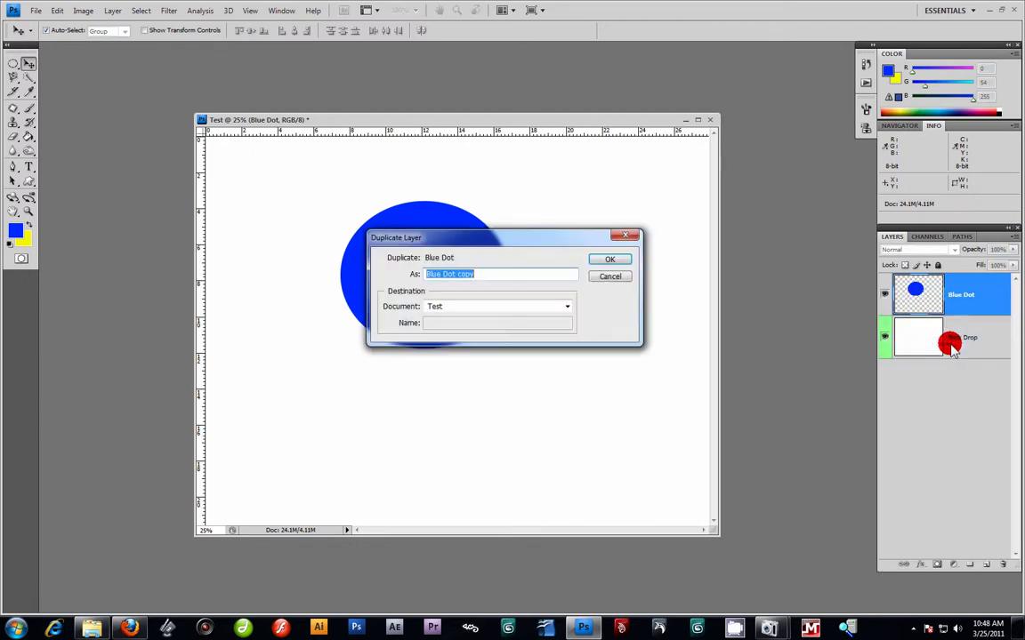
click(613, 259)
click(1013, 293)
click(972, 293)
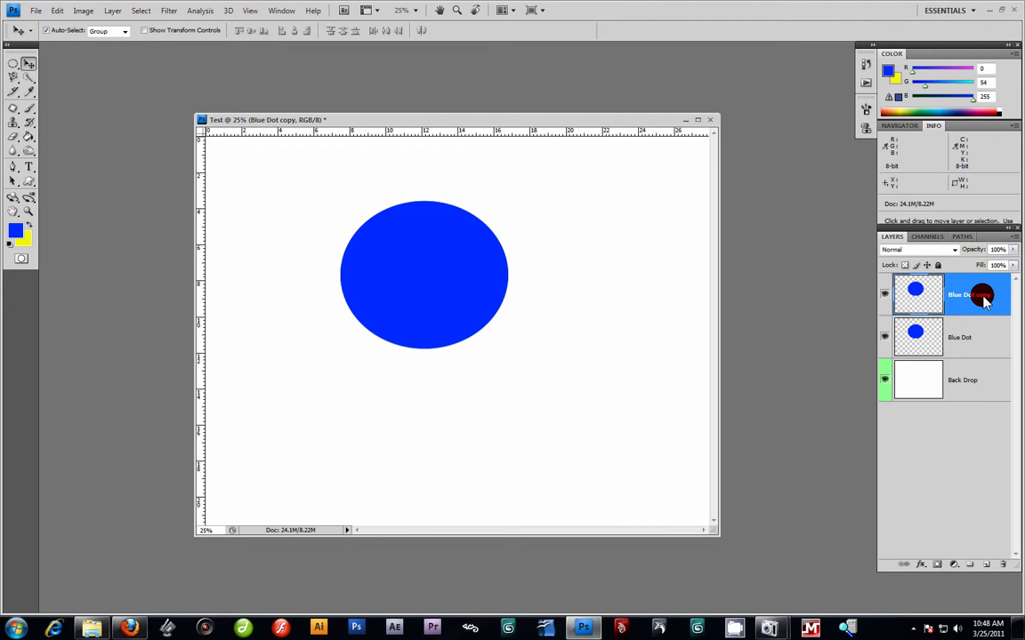
key(Delete)
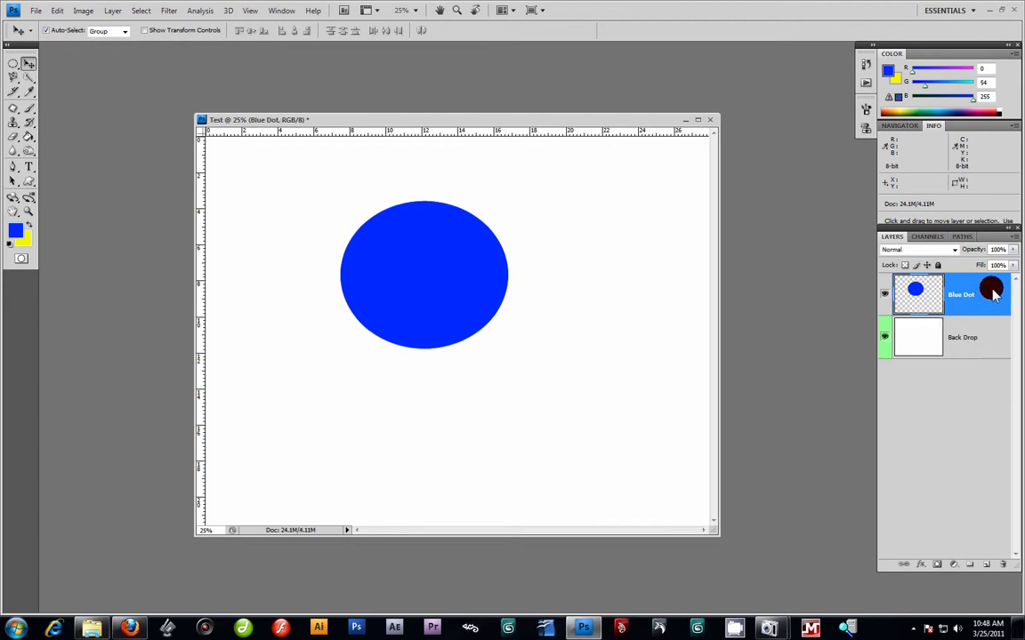
- Duplicate the Blue Dot layer directly without the naming dialog, and undo that duplication
drag(995, 296, 993, 568)
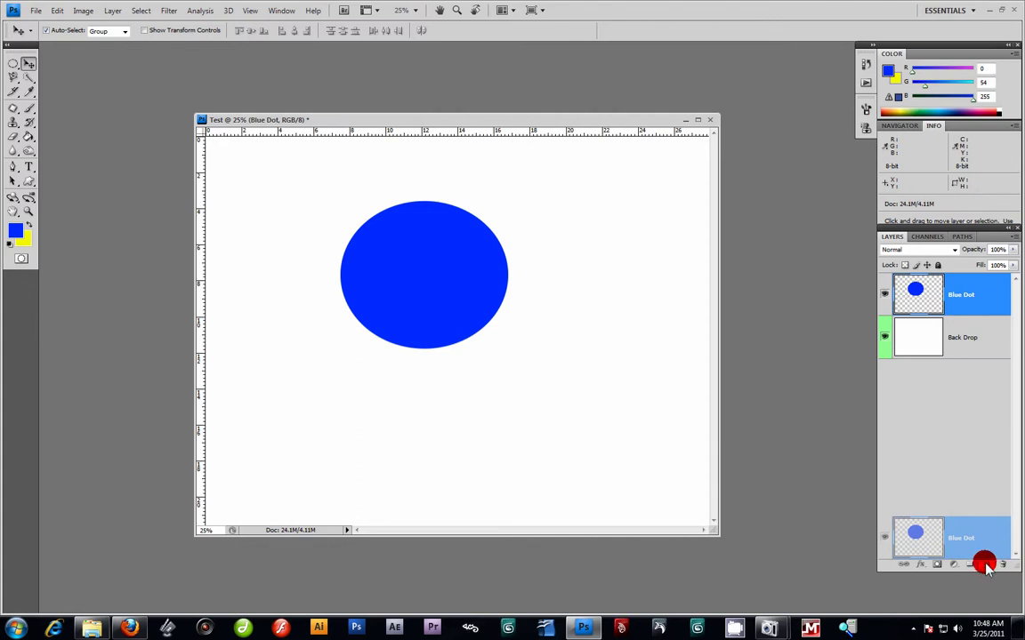
drag(986, 567, 984, 564)
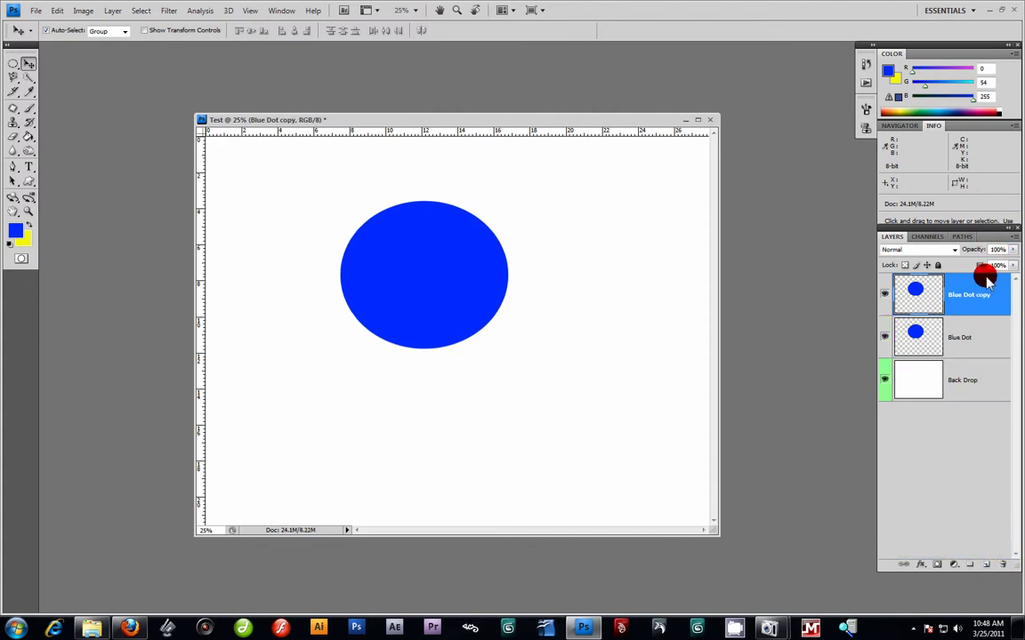
key(ctrl+z)
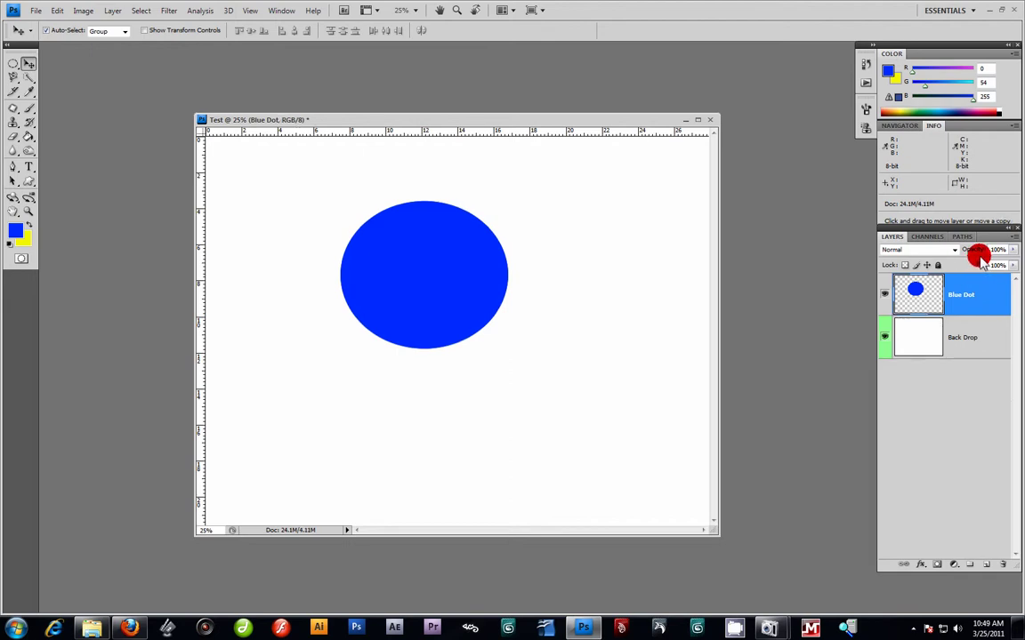
- Step back through the history to the unfilled elliptical selection with an empty Layer 1 above Back Drop
key(ctrl+alt+z)
key(ctrl+alt+z)
key(ctrl+alt+z)
key(ctrl+alt+z)
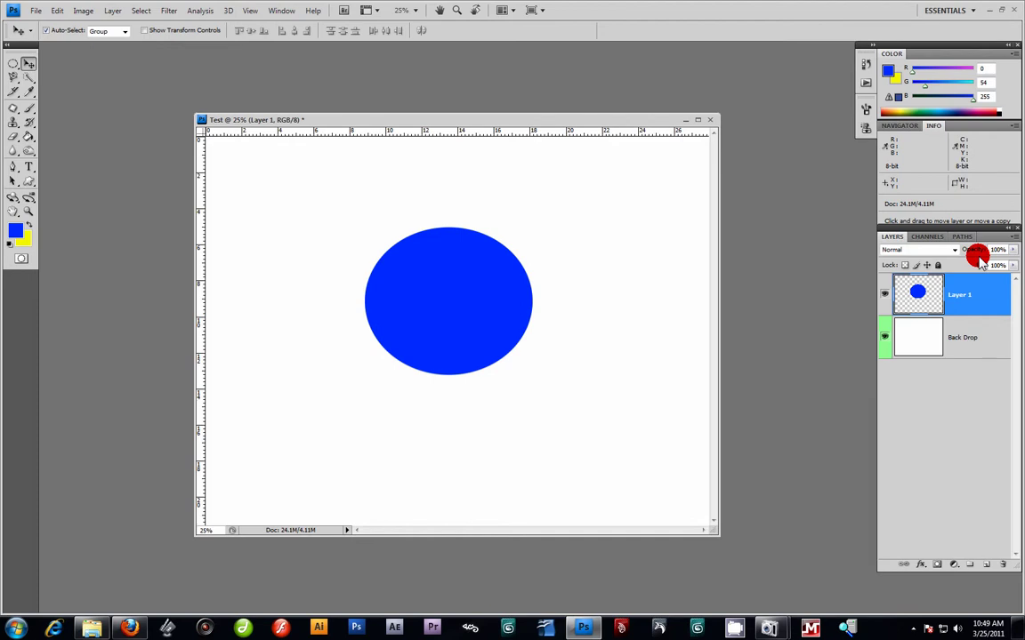
key(ctrl+alt+z)
key(ctrl+alt+z)
key(alt+bracketleft)
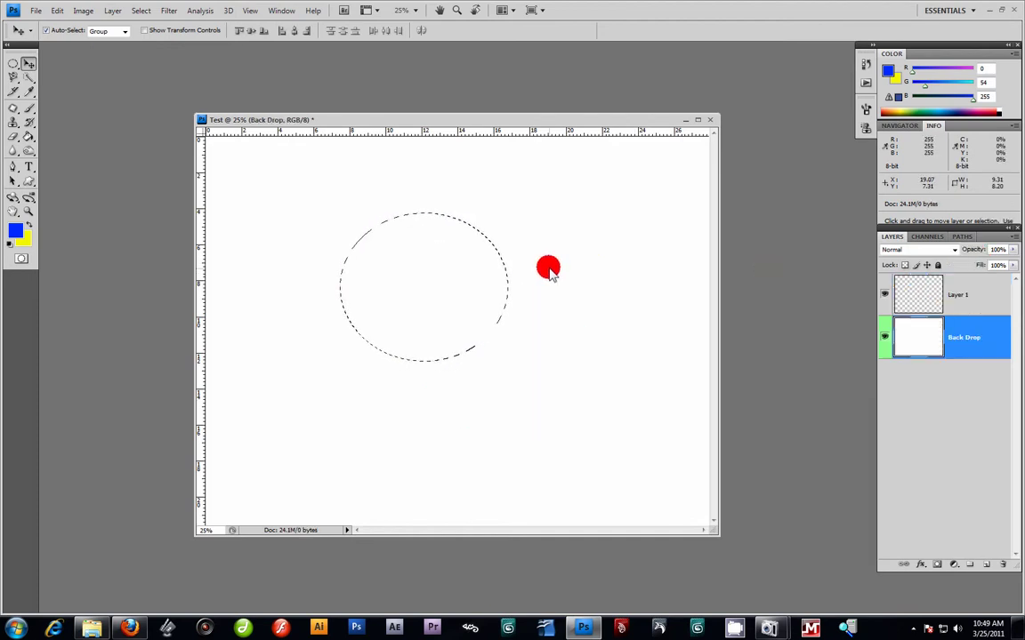
- Deselect the ellipse with the Elliptical Marquee tool, and undo, redo and undo again that deselection
click(13, 67)
click(434, 208)
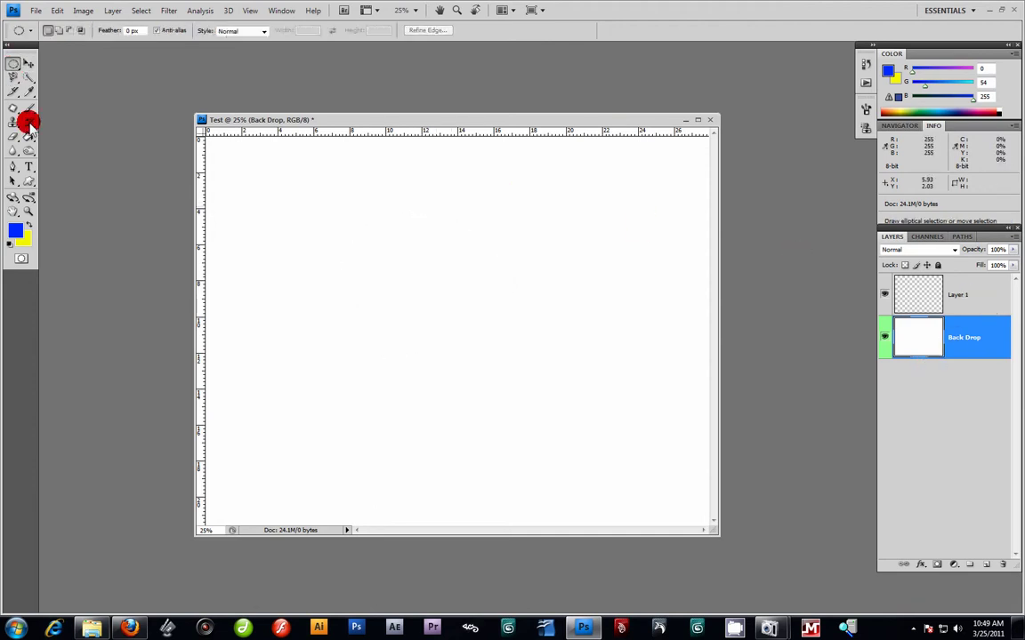
click(57, 10)
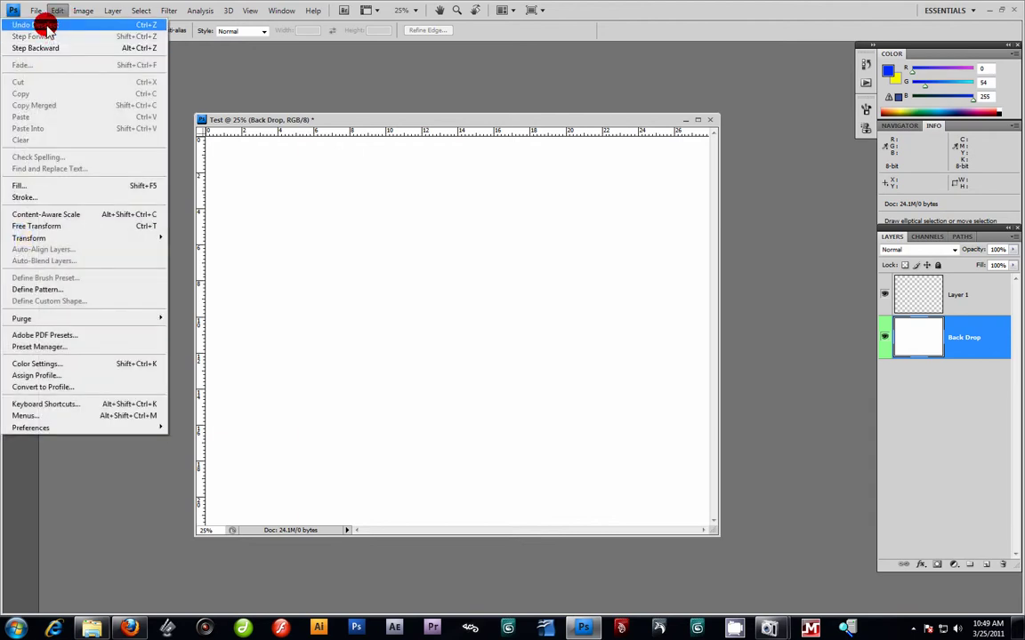
click(46, 25)
click(55, 10)
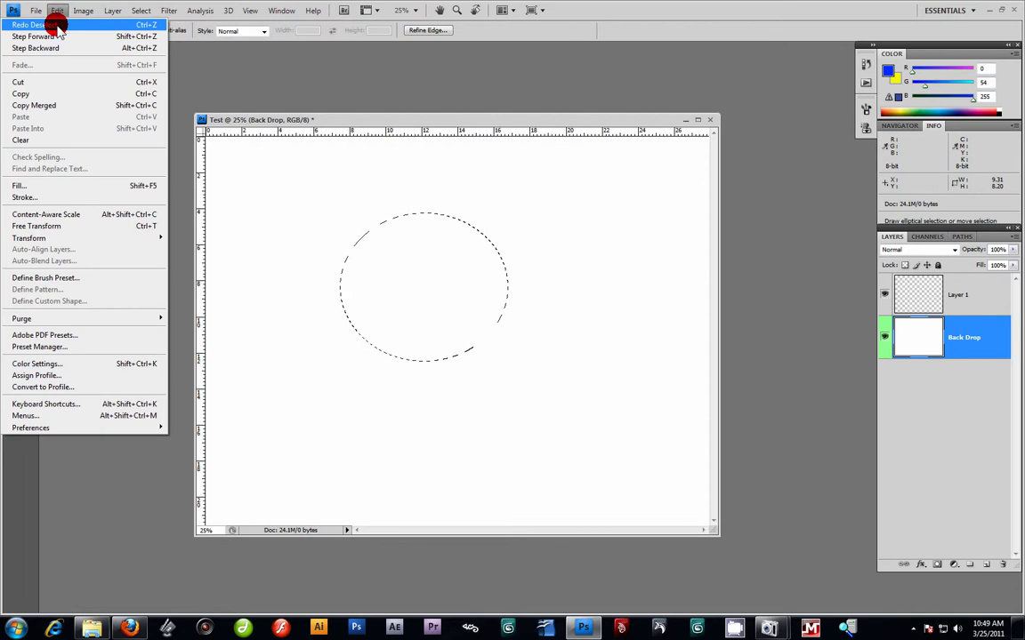
click(56, 25)
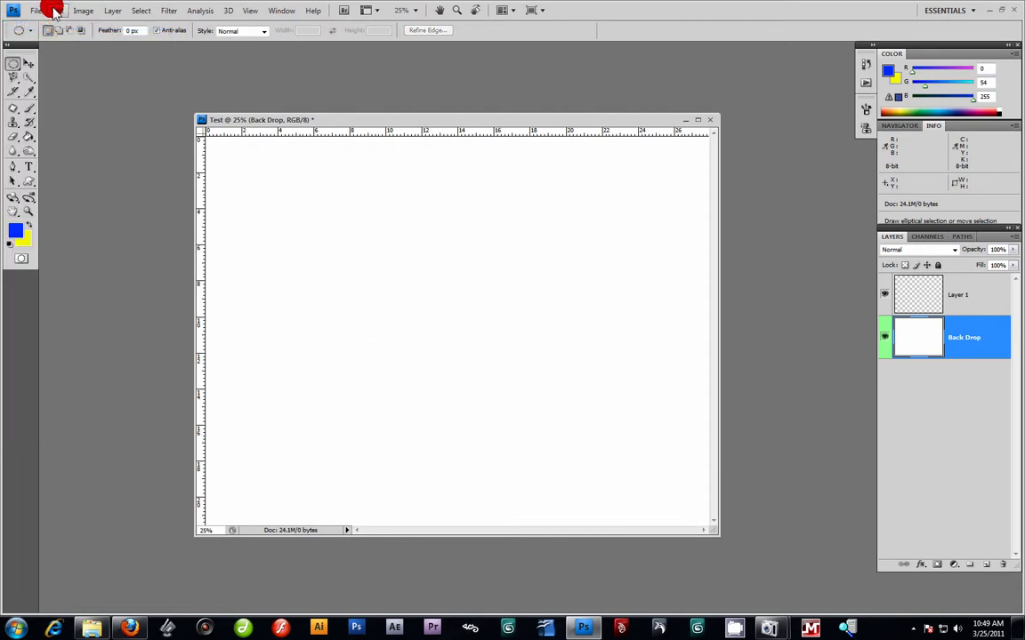
key(ctrl+z)
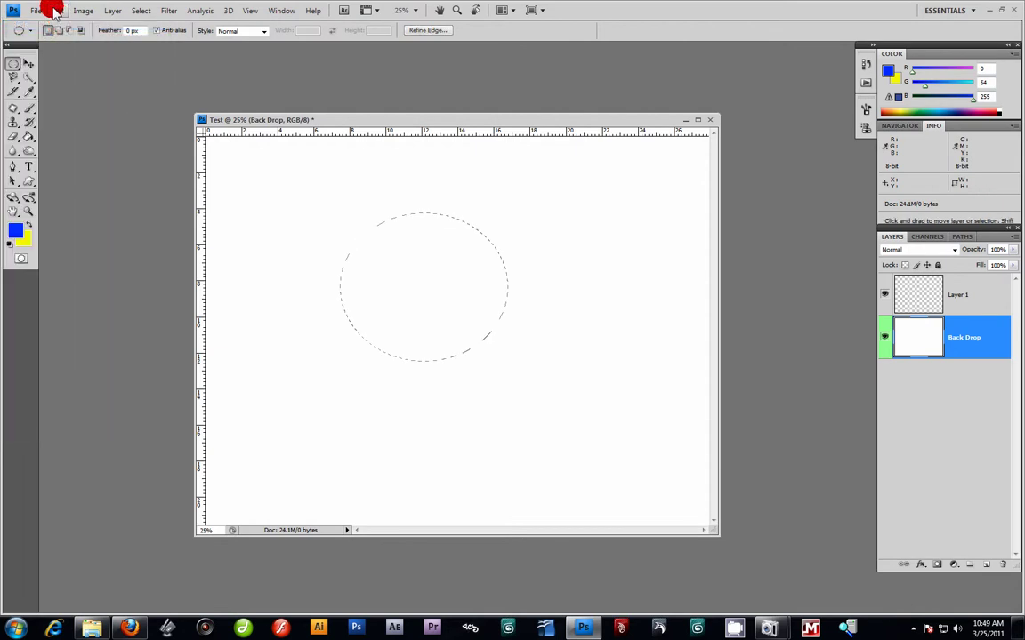
- Step back through the history to the original portrait page containing only the locked Background layer
key(ctrl+alt+z)
key(ctrl+alt+z)
key(ctrl+alt+z)
key(ctrl+alt+z)
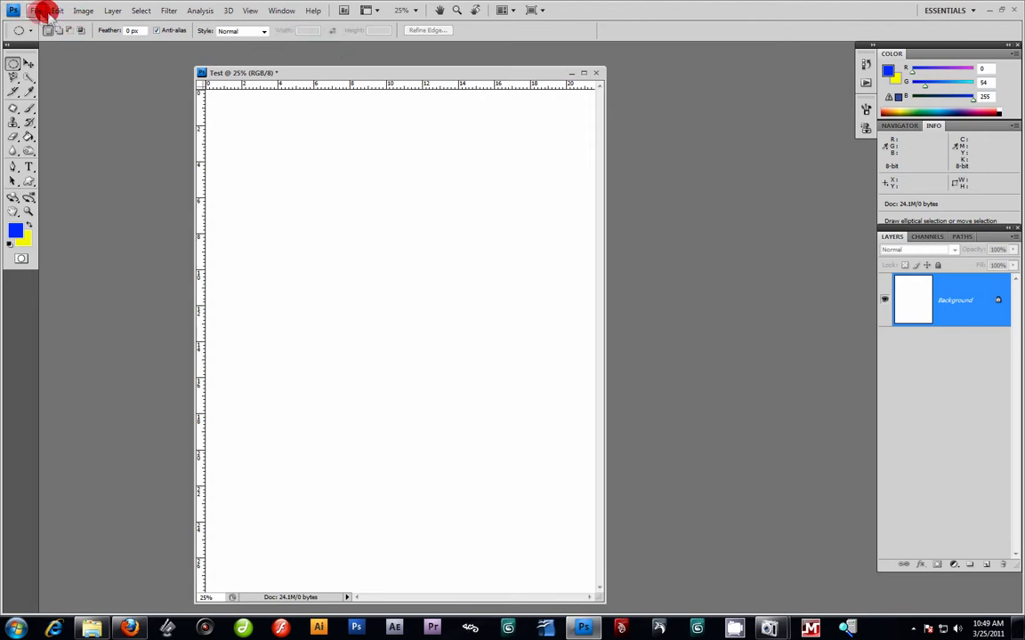
- Step forward one history state to restore the page's landscape rotation
click(40, 11)
click(71, 51)
click(56, 10)
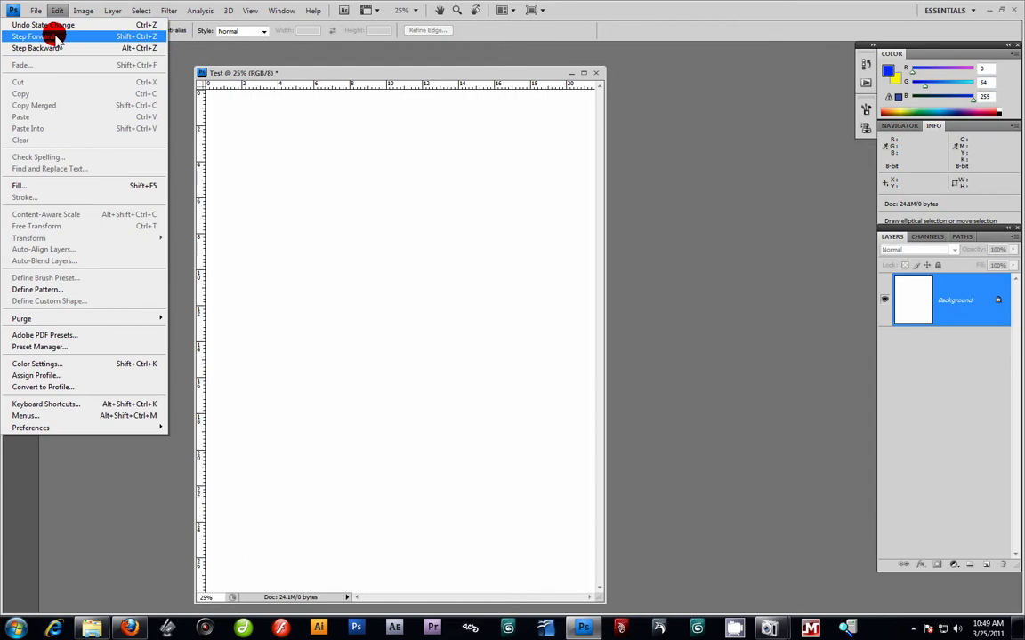
click(51, 35)
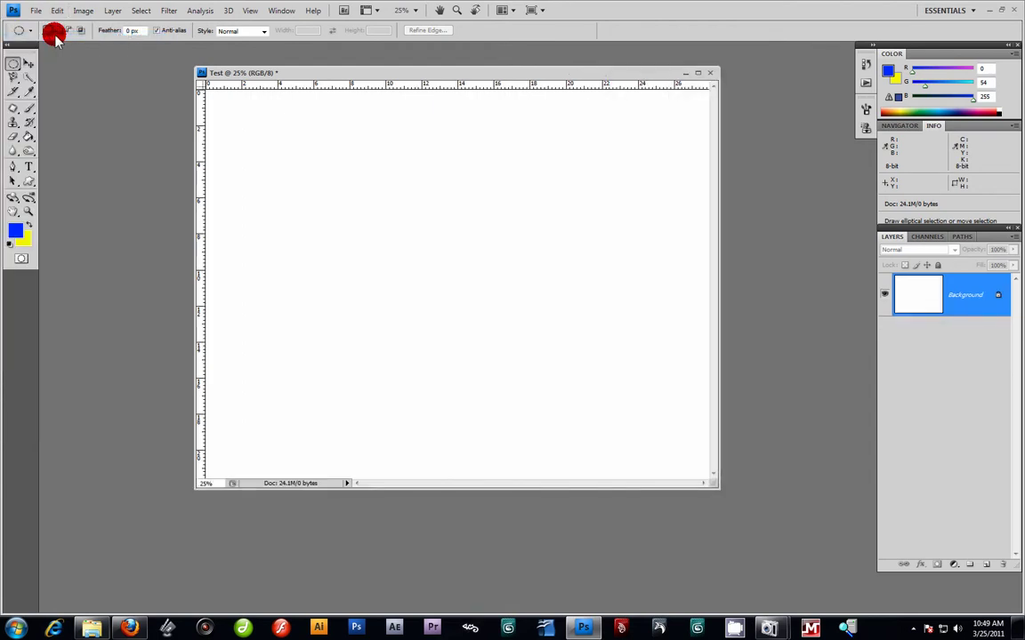
- Convert the locked Background into an editable layer with the default name, and move the document window slightly down and to the left
double_click(999, 297)
click(580, 299)
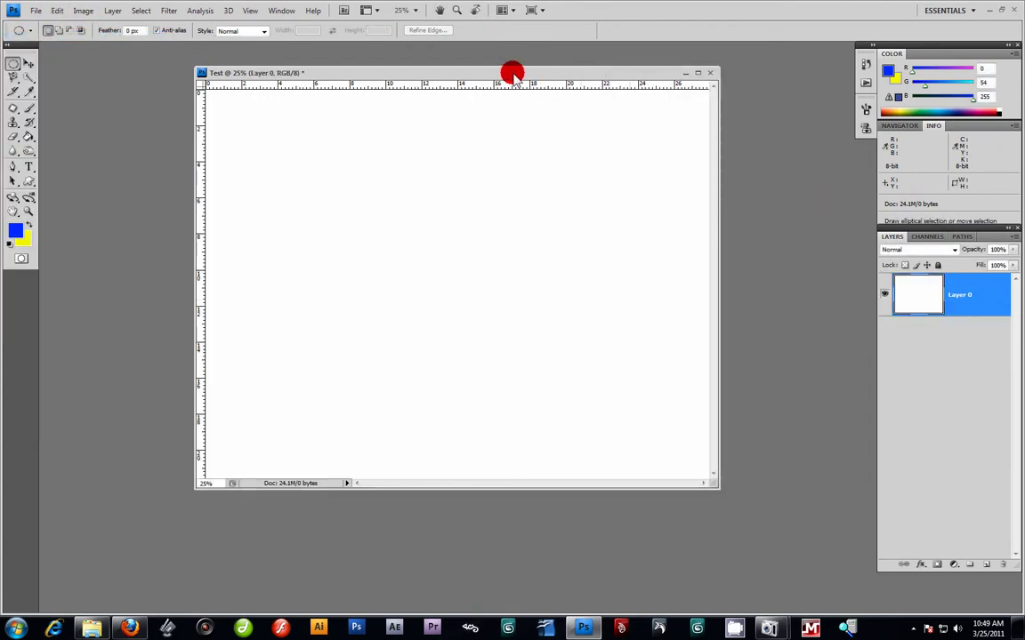
drag(513, 76, 488, 114)
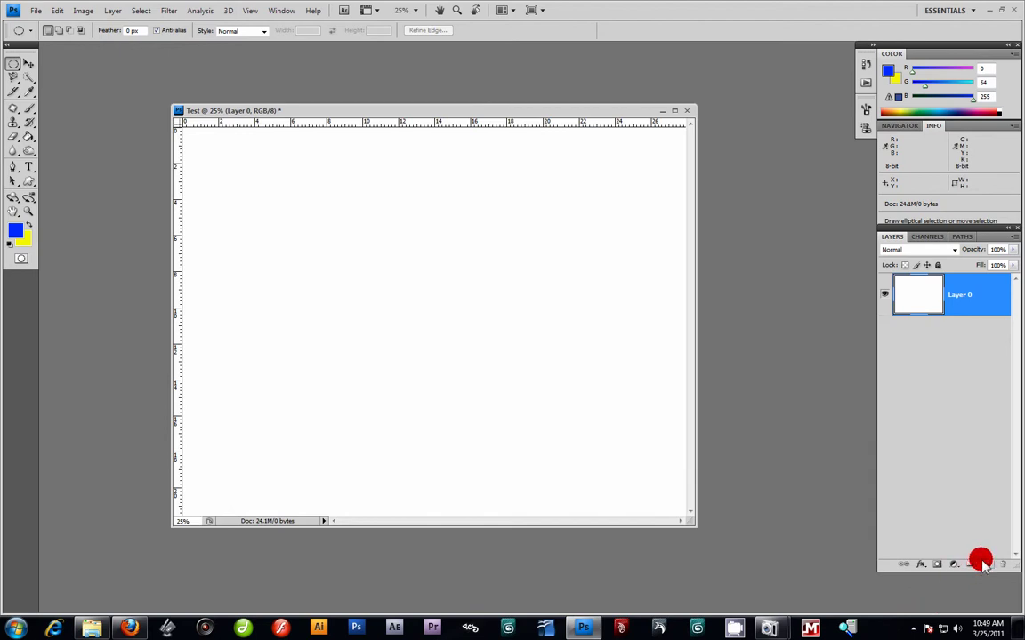
- Add a new layer, draw an elliptical selection about 9.7 wide and 7.7 high near the page's upper left, and fill it with the blue foreground color
click(984, 565)
drag(278, 184, 451, 318)
click(28, 136)
click(403, 232)
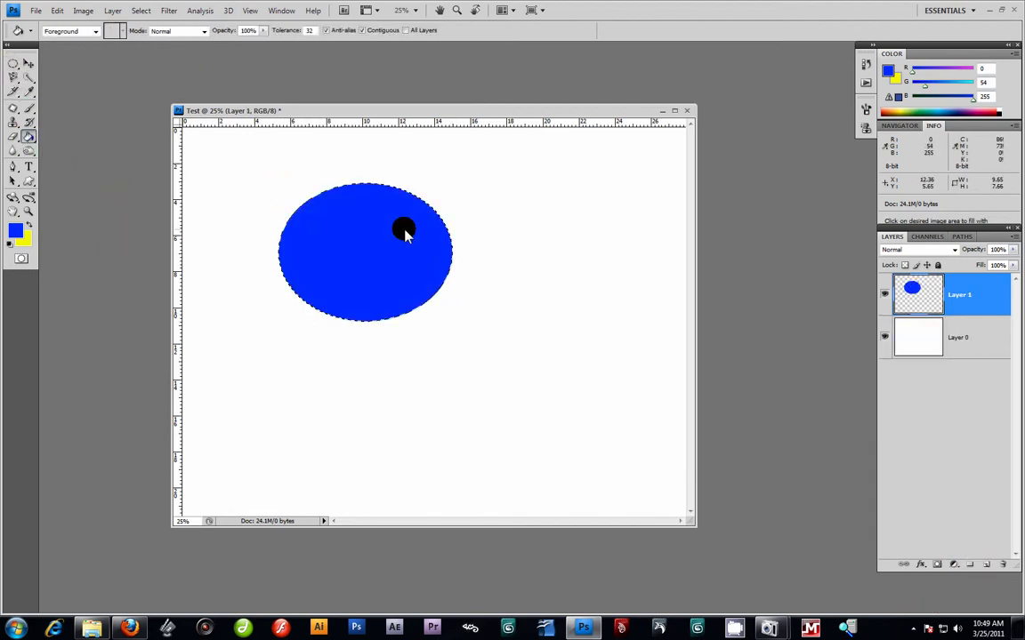
- Deselect the elliptical selection and move the blue ellipse down and to the right, just below the page's center
click(13, 62)
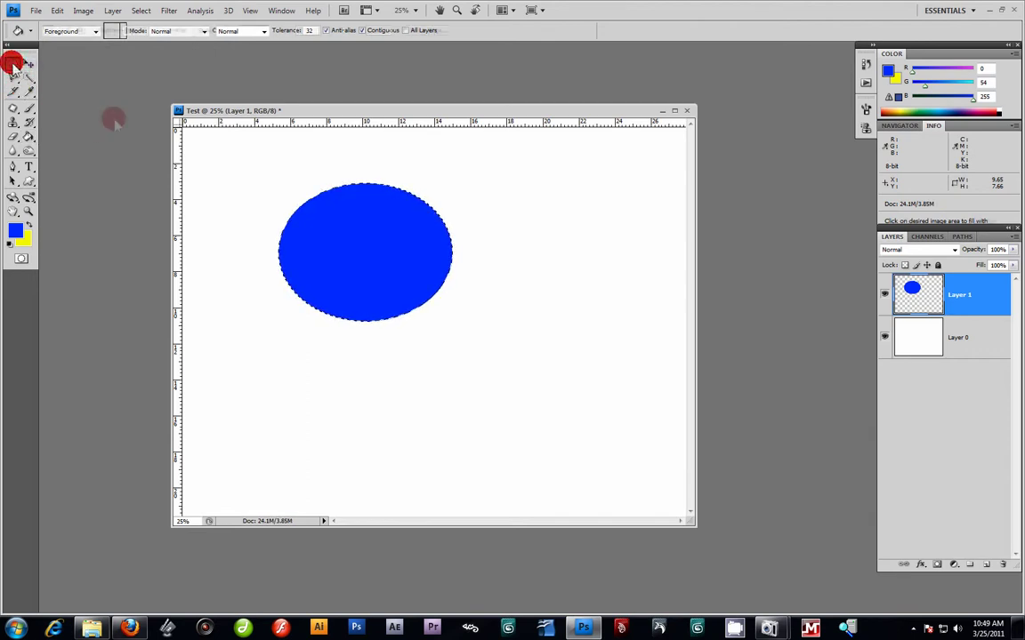
click(293, 164)
click(29, 63)
drag(361, 245, 454, 339)
- Duplicate the blue ellipse layer twice, keeping the default copy names
click(972, 302)
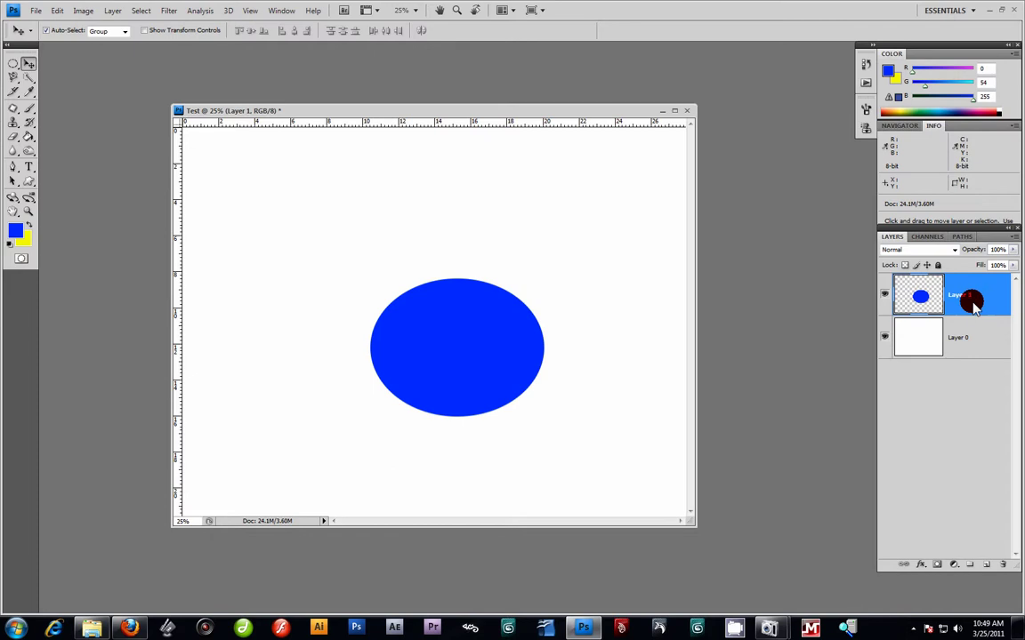
click(964, 565)
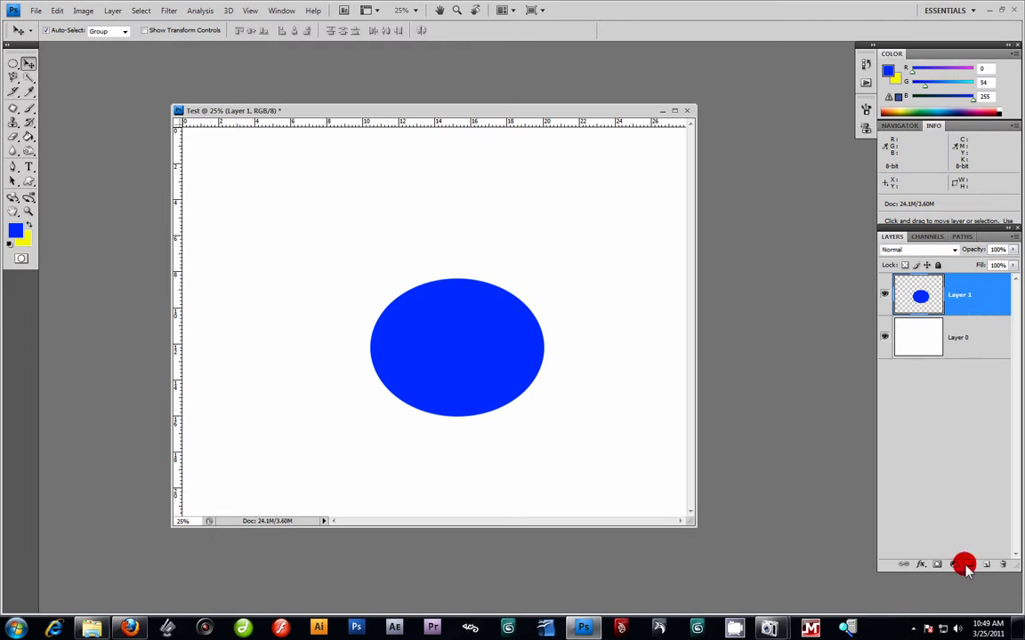
drag(988, 297, 989, 568)
drag(976, 296, 988, 565)
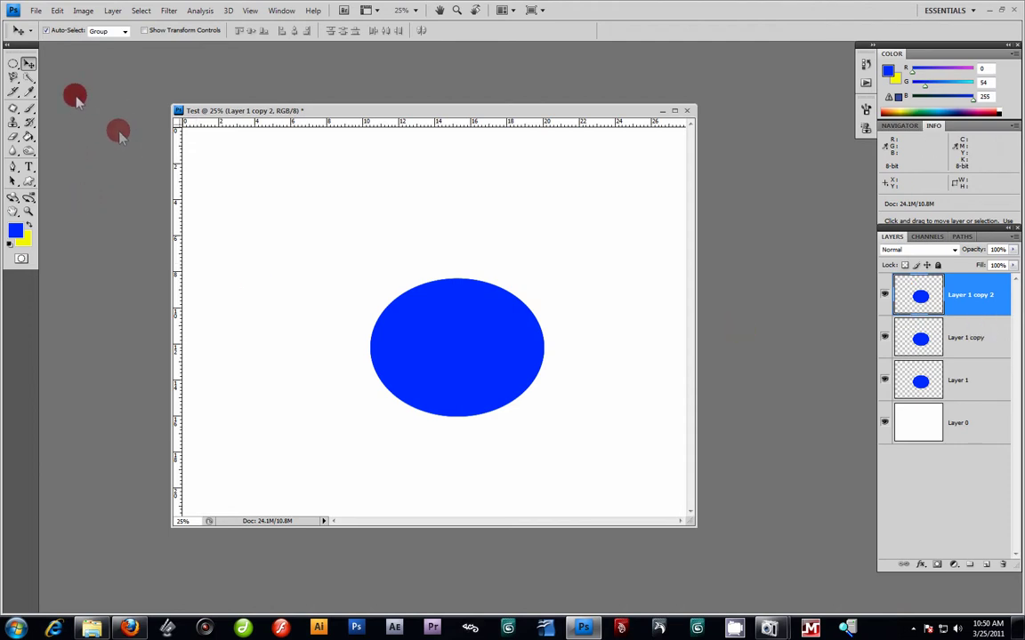
- Move the Layer 1 copy 2 ellipse to the page's upper left and the Layer 1 copy ellipse to its upper right
drag(435, 359, 310, 241)
shift+click(986, 333)
drag(505, 327, 638, 200)
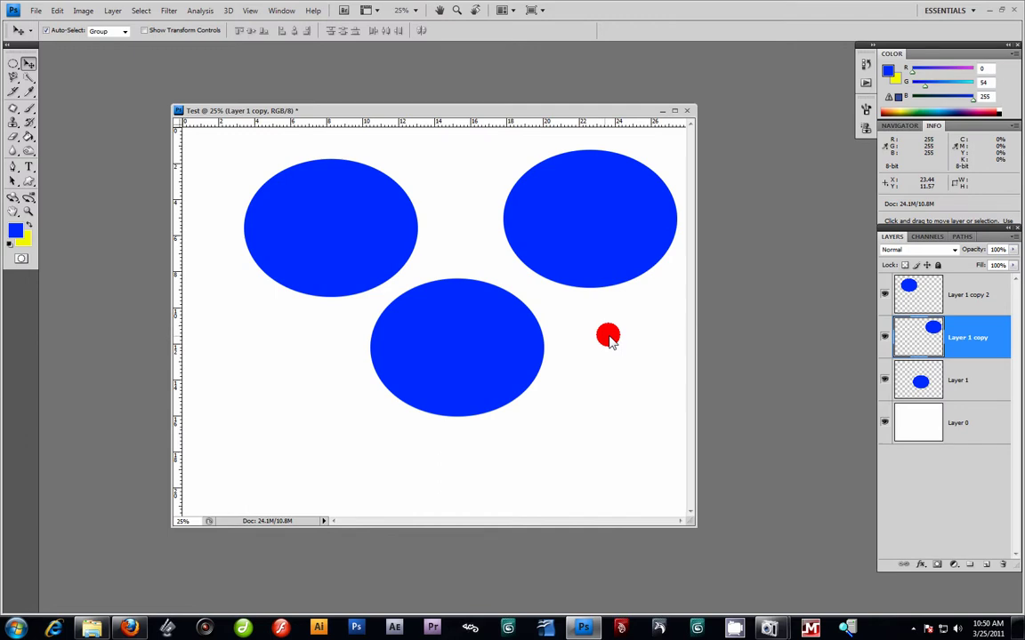
- Turn off Auto-Select for the Move tool and move the Layer 1 ellipse down and slightly left, below the other two ellipses
click(978, 392)
click(953, 286)
click(977, 384)
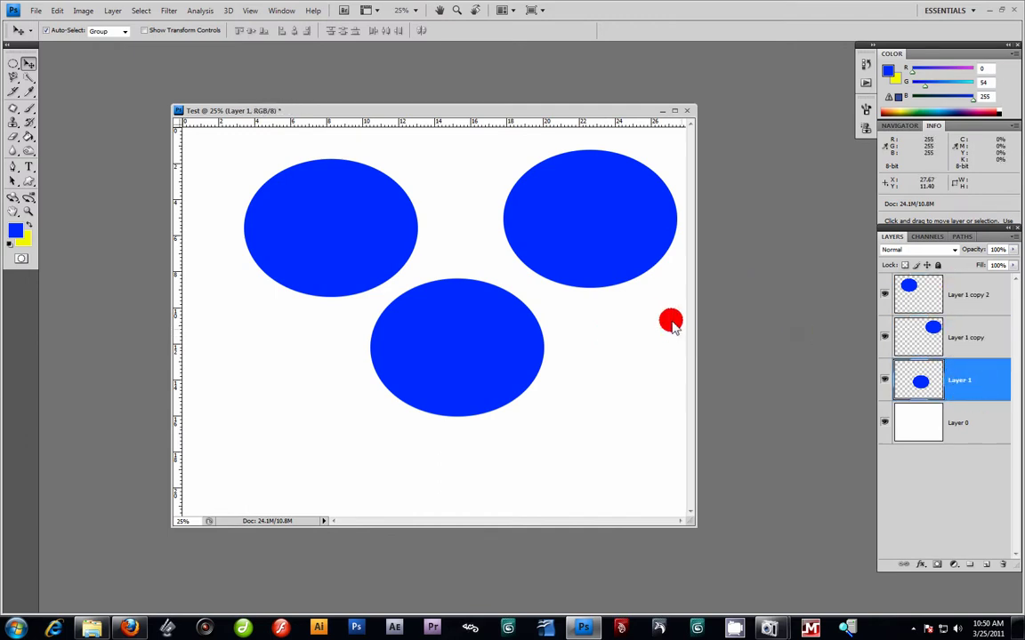
click(46, 32)
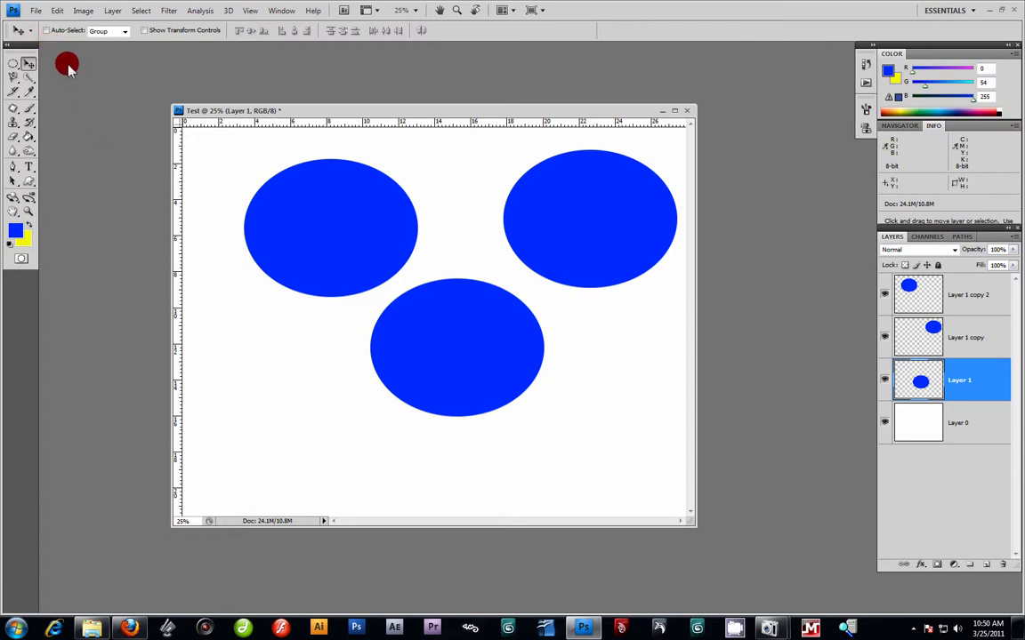
drag(316, 233, 347, 238)
drag(616, 211, 589, 229)
drag(411, 417, 430, 391)
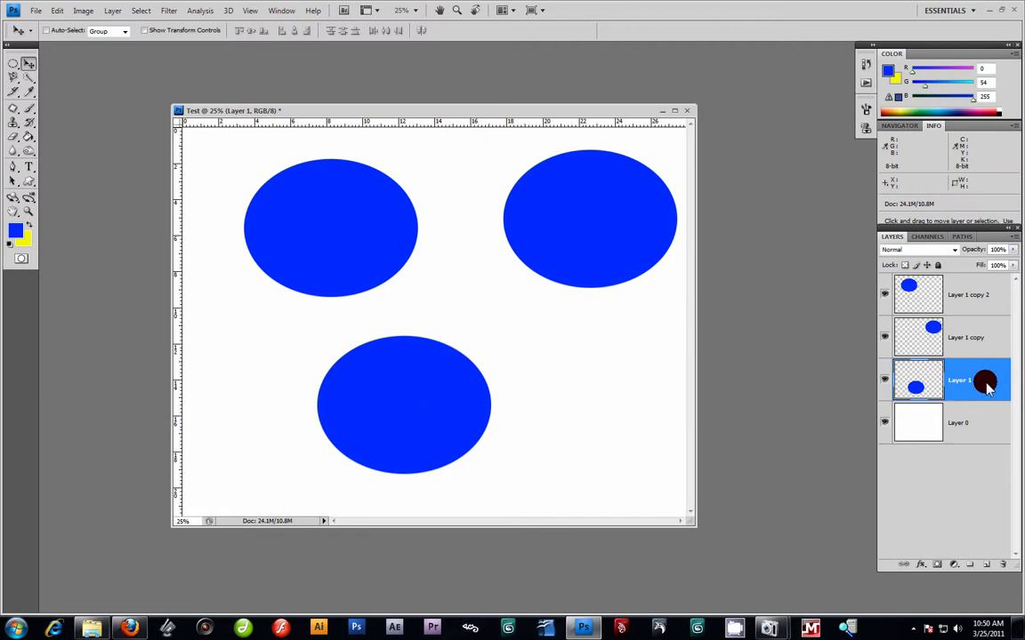
- Select Layer 1 copy and reposition its ellipse near the page's upper right corner
click(930, 338)
drag(592, 228, 555, 283)
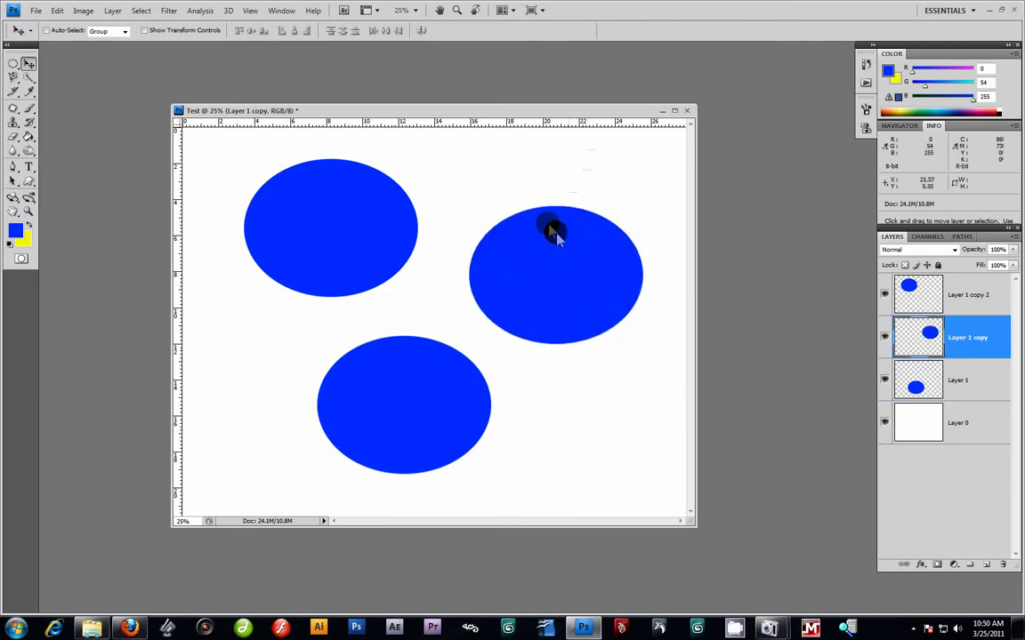
drag(538, 272, 564, 205)
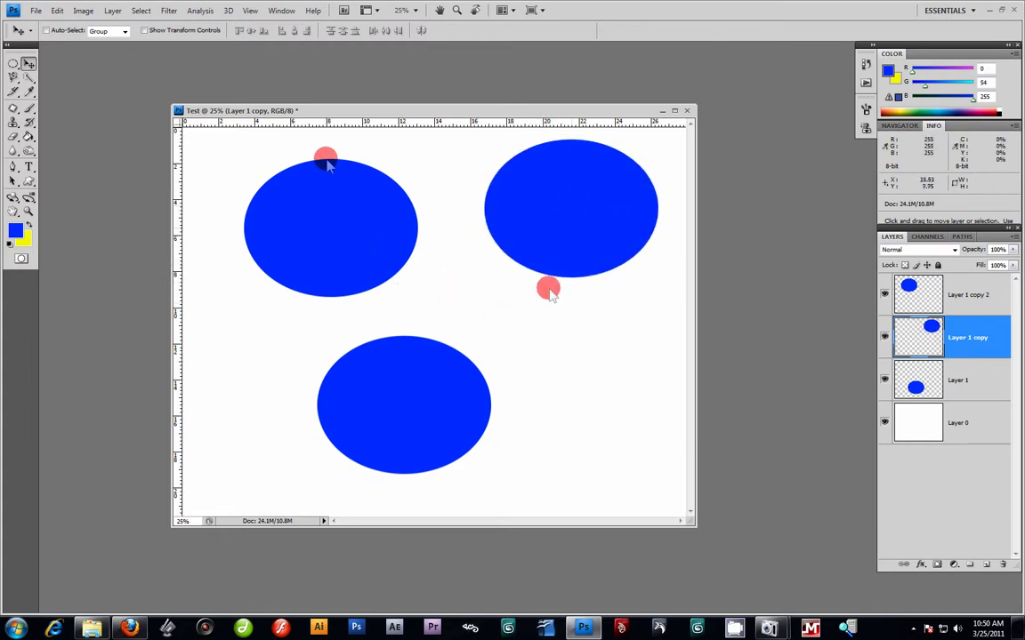
- Move the Layer 1 copy ellipse straight down to about mid-page and the Layer 1 ellipse slightly lower
click(322, 204)
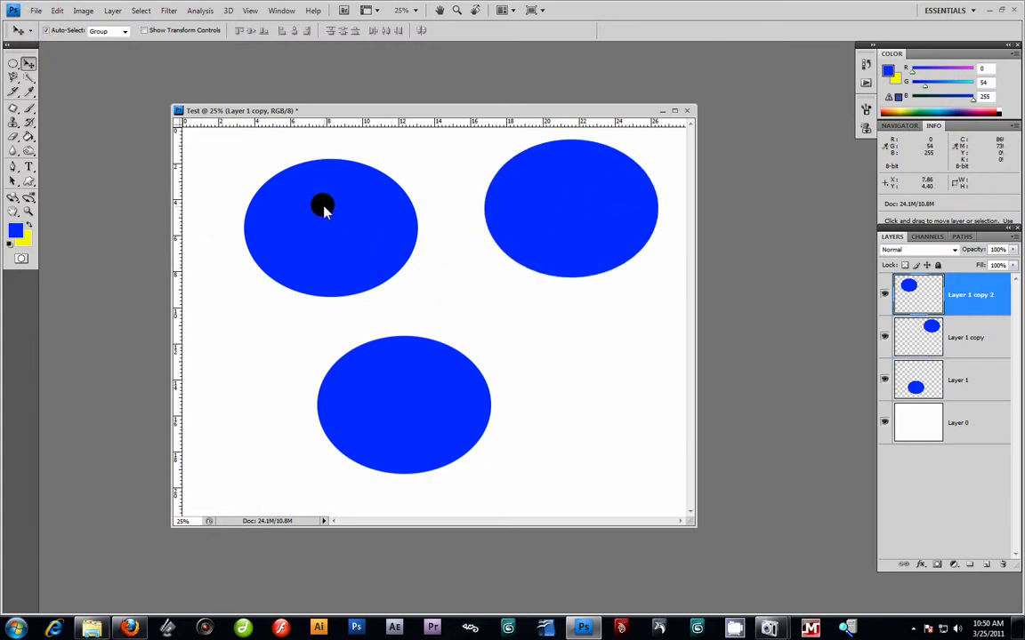
click(940, 338)
drag(570, 211, 569, 281)
mouse_move(389, 411)
mouse_down()
mouse_move(268, 418)
mouse_move(402, 420)
mouse_move(386, 426)
mouse_up()
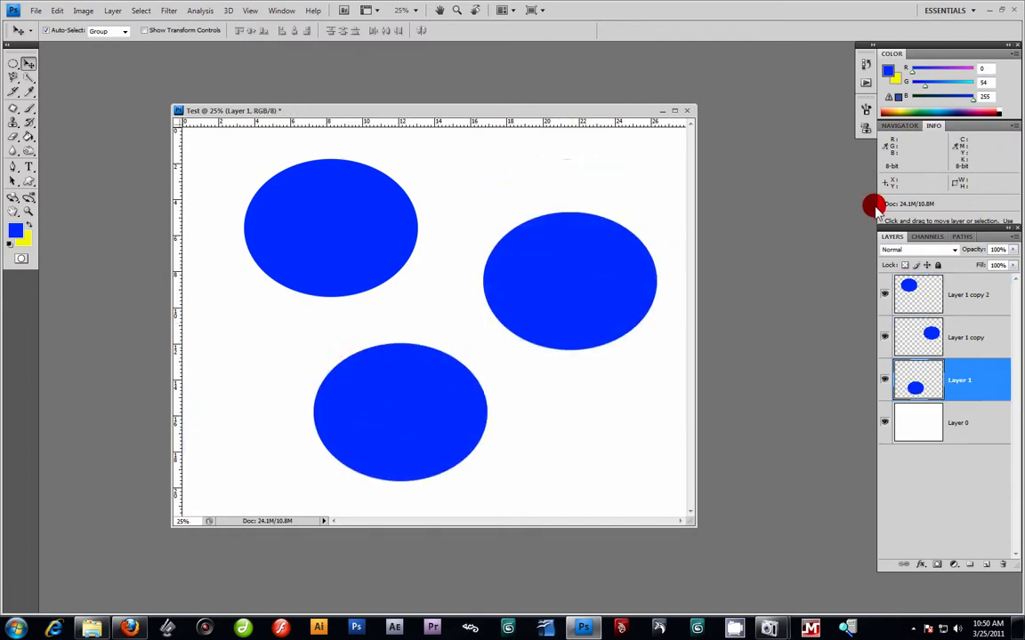
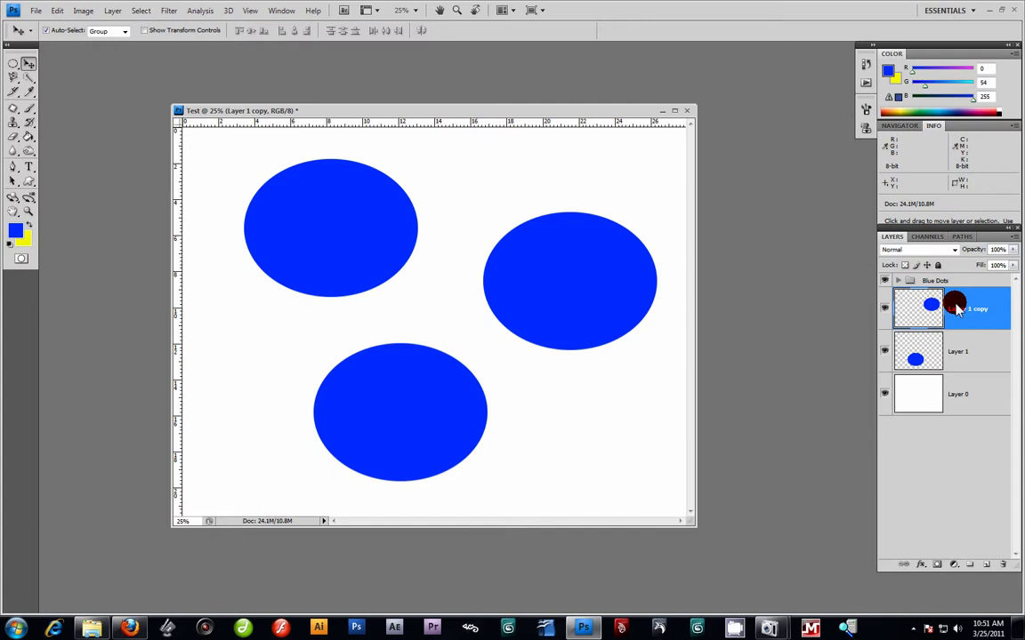
- Put Layer 1 copy and Layer 1 into the Blue Dots group, and expand and collapse the group to check its contents
shift+click(969, 360)
drag(969, 359, 934, 283)
click(898, 281)
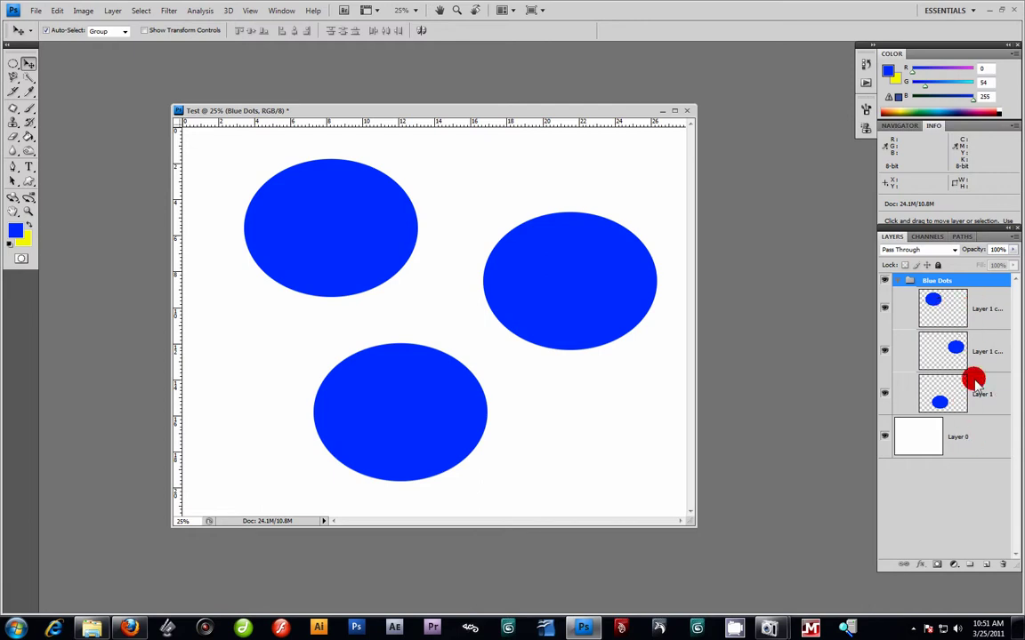
click(897, 280)
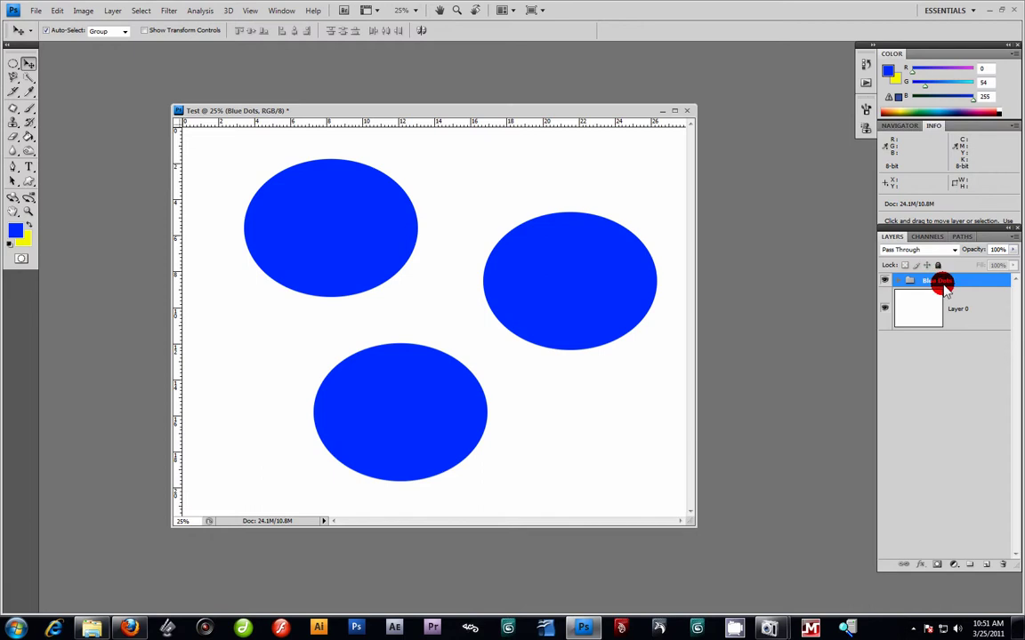
- Step back through the history to before the layer group was created, leaving the three ellipse layers ungrouped
key(ctrl+alt+z)
key(ctrl+alt+z)
key(ctrl+alt+z)
key(ctrl+alt+z)
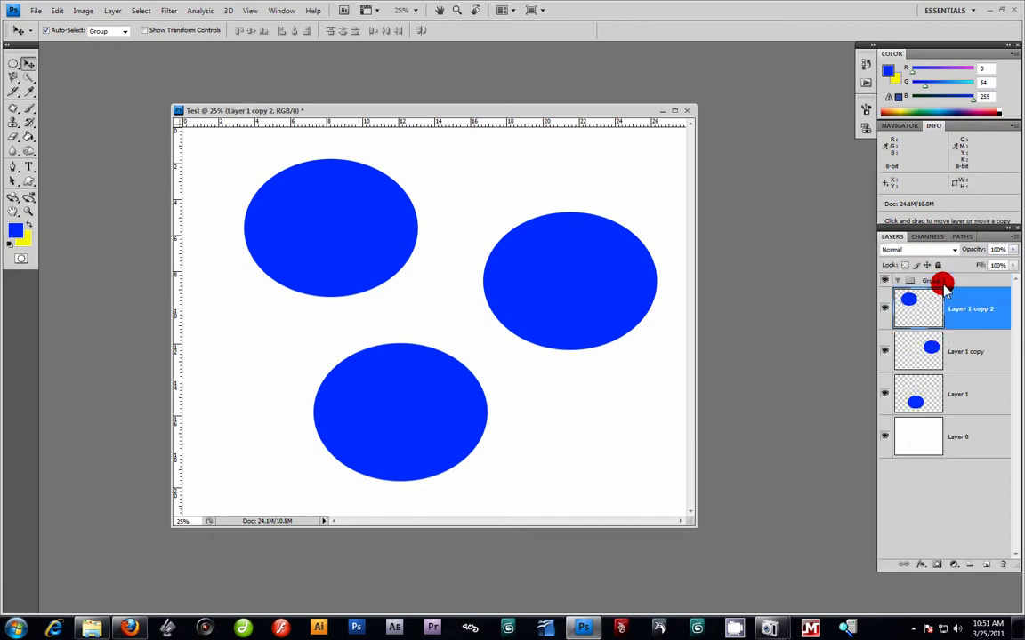
key(ctrl+alt+z)
key(ctrl+alt+z)
key(ctrl+alt+z)
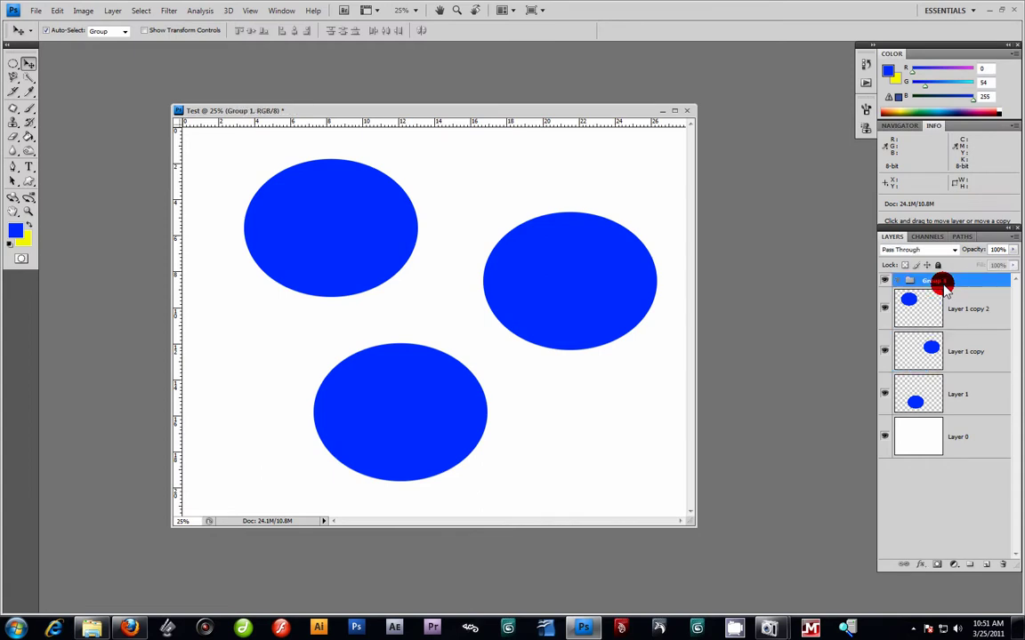
key(ctrl+alt+z)
key(ctrl+alt+z)
key(ctrl+alt+z)
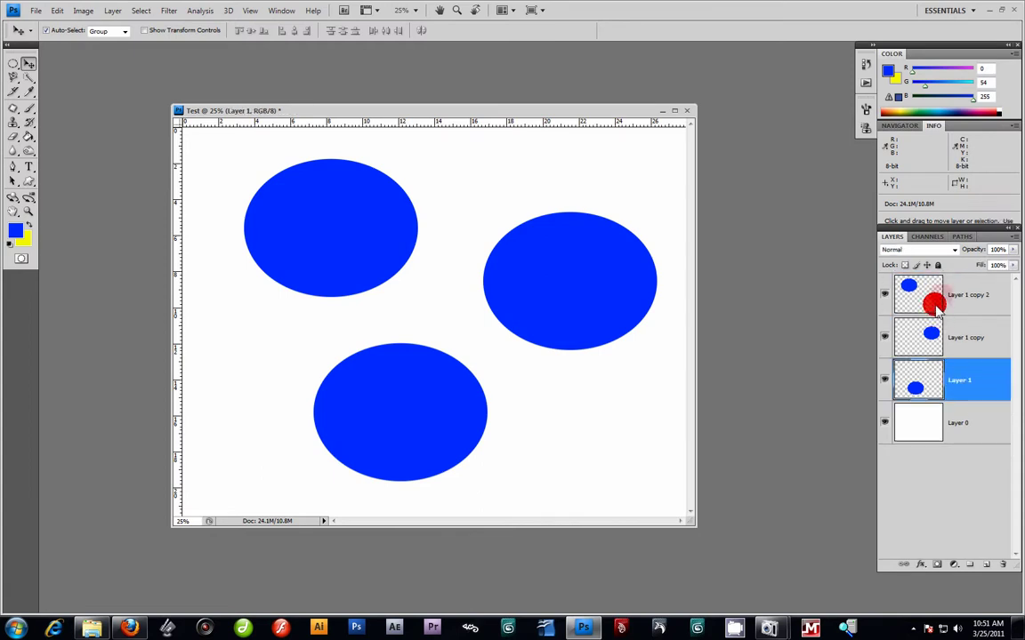
- Merge Layer 1 copy 2 down into Layer 1 copy and the result down into Layer 1, and undo both merges
click(979, 365)
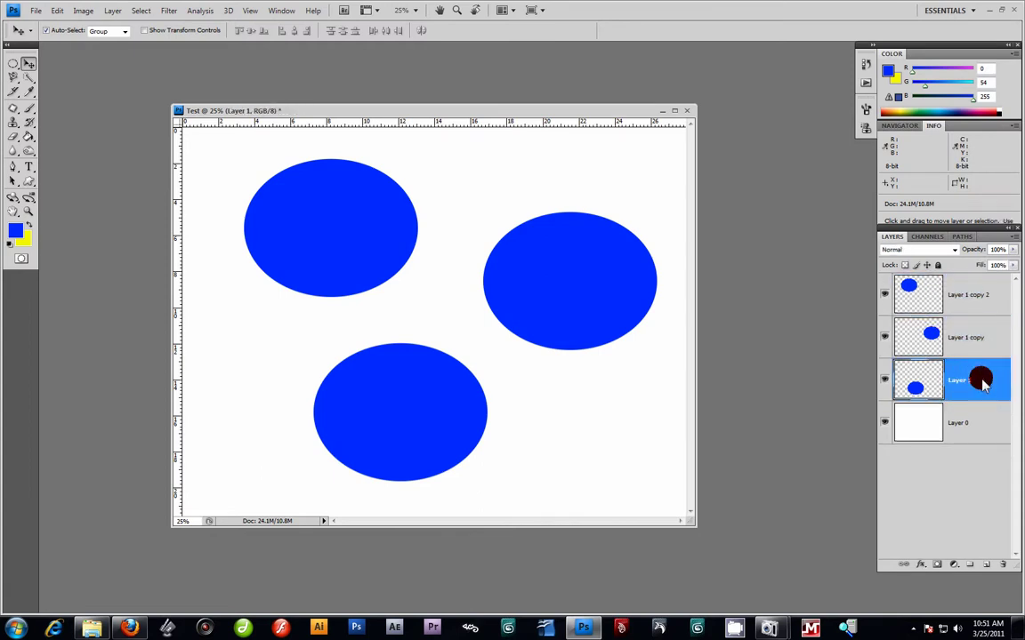
click(965, 298)
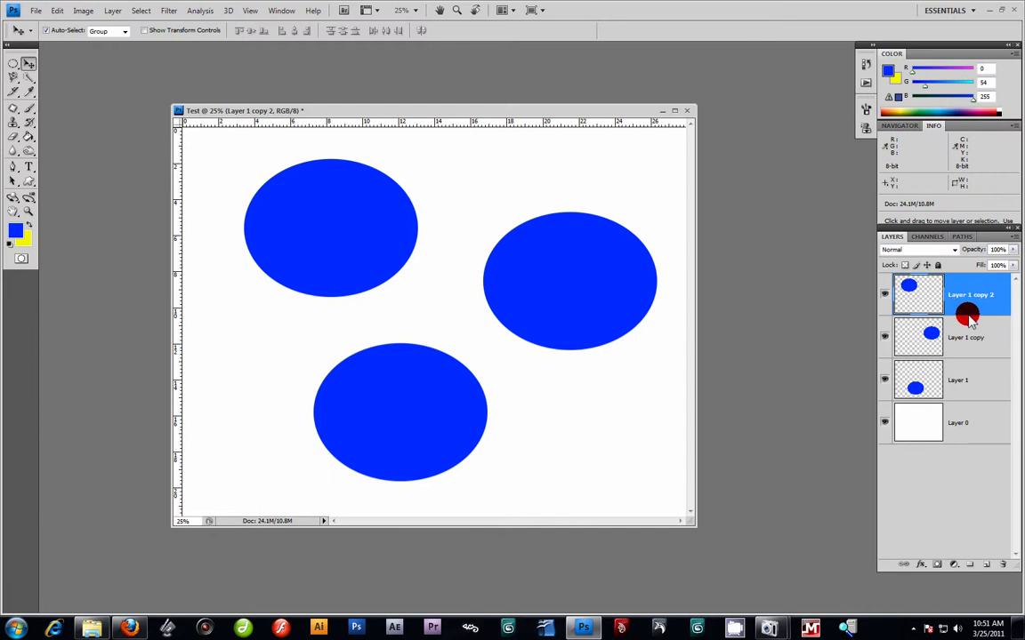
key(ctrl+e)
click(956, 291)
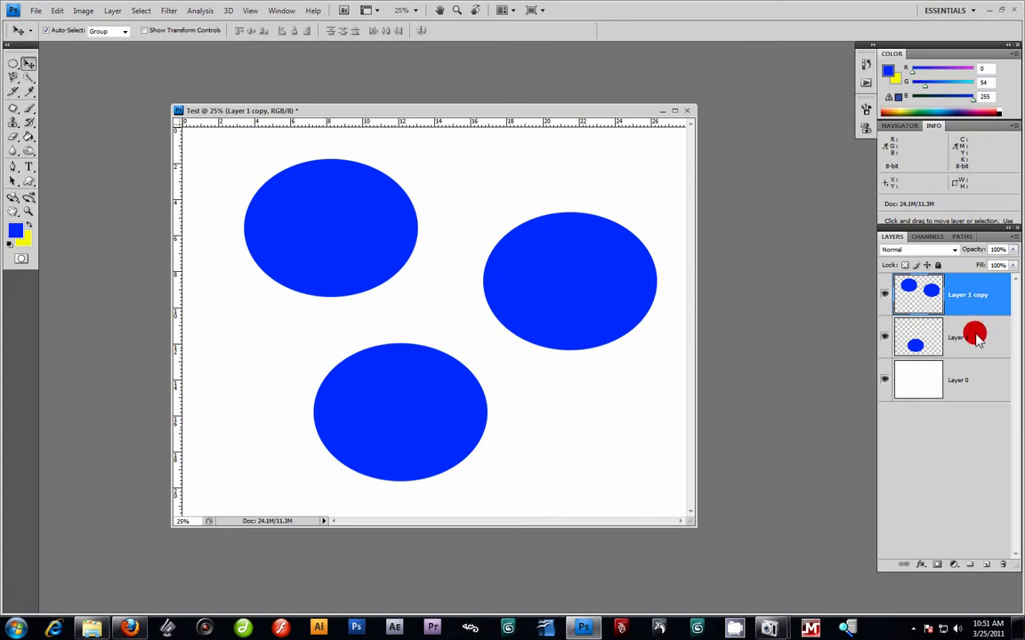
key(ctrl+e)
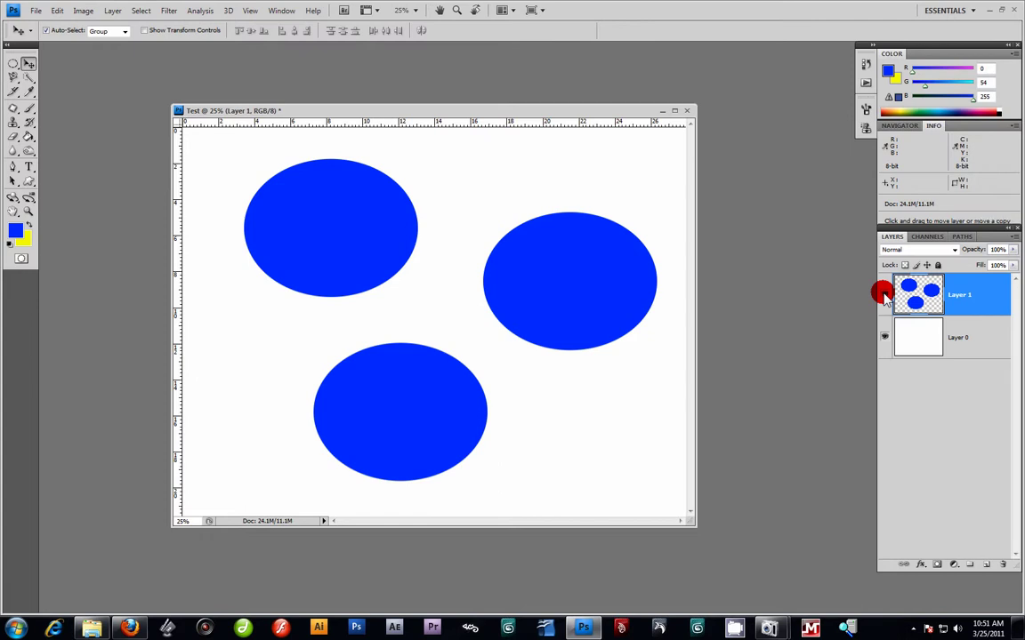
key(ctrl+alt+z)
key(ctrl+alt+z)
- Select all three ellipse layers, combine them with Merge Layers, and undo the merge
click(981, 298)
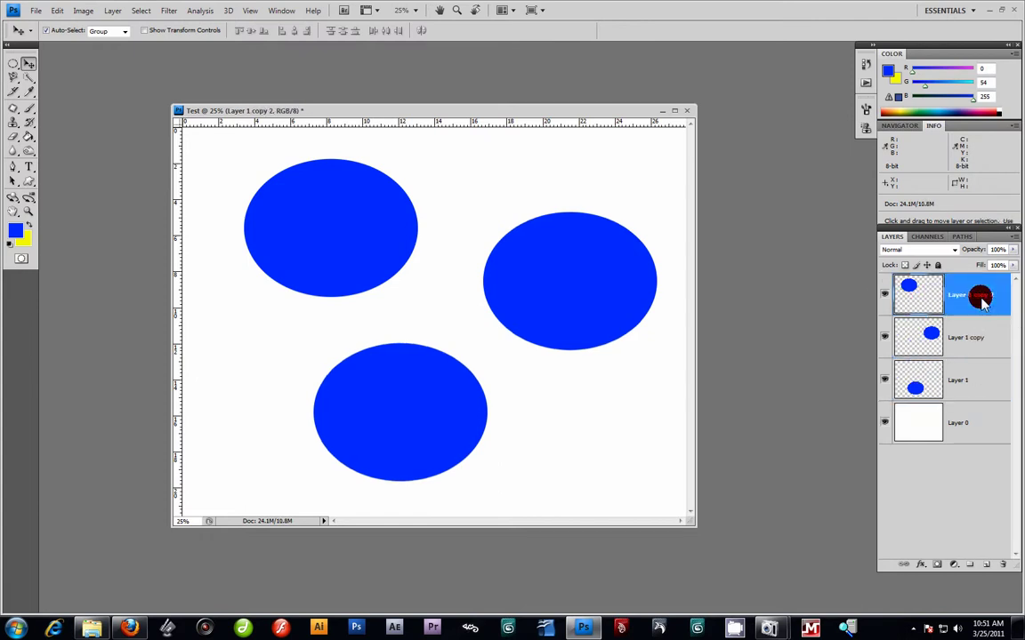
ctrl+click(985, 328)
ctrl+click(978, 386)
right_click(976, 296)
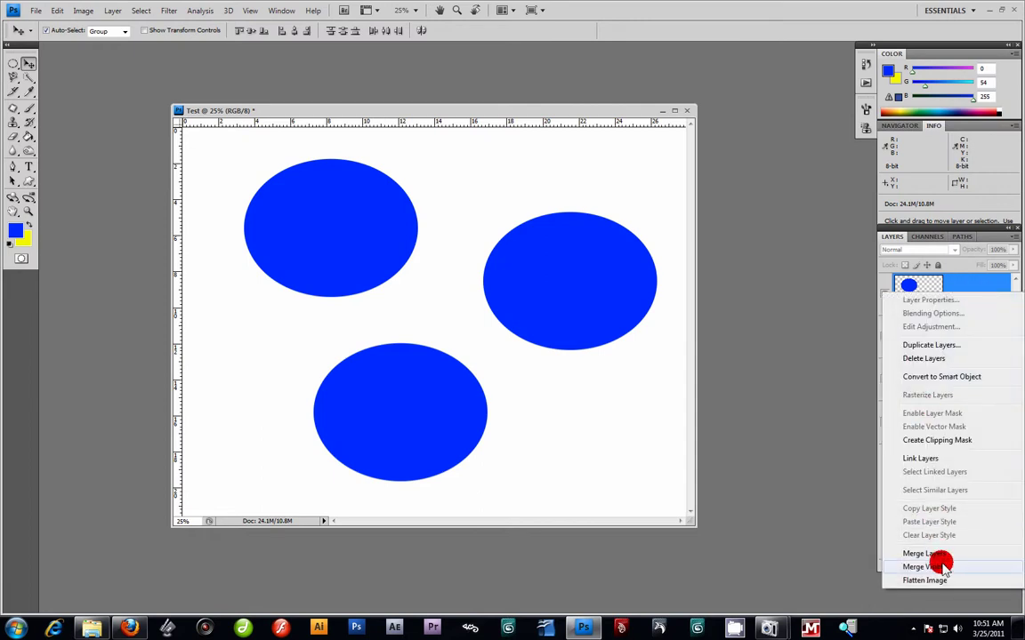
click(943, 553)
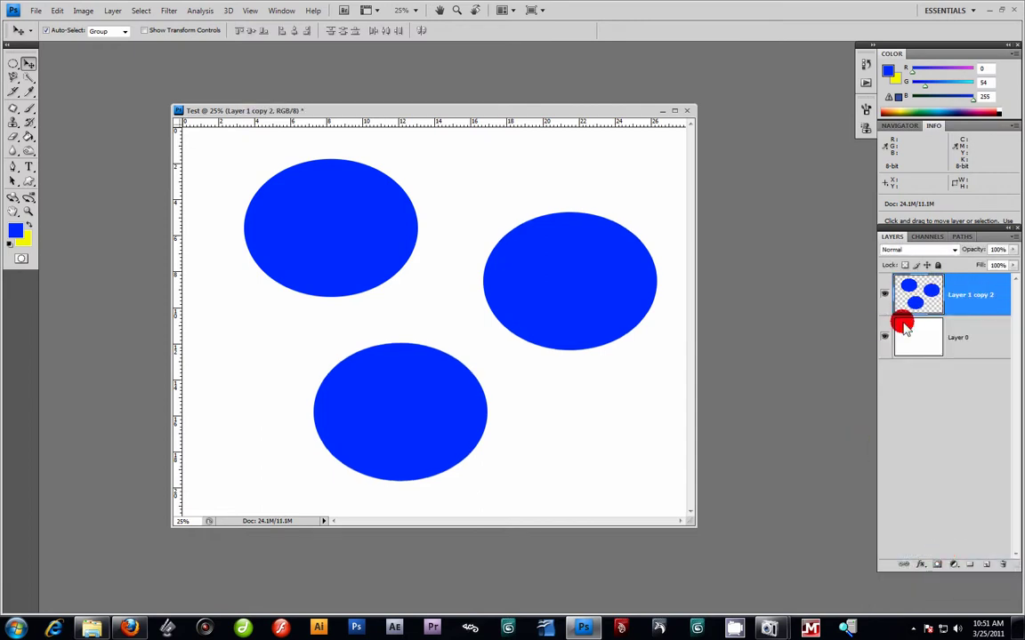
key(ctrl+z)
- Try Merge Visible with Layer 1 copy 2 and Layer 1 copy selected, and undo it
click(958, 300)
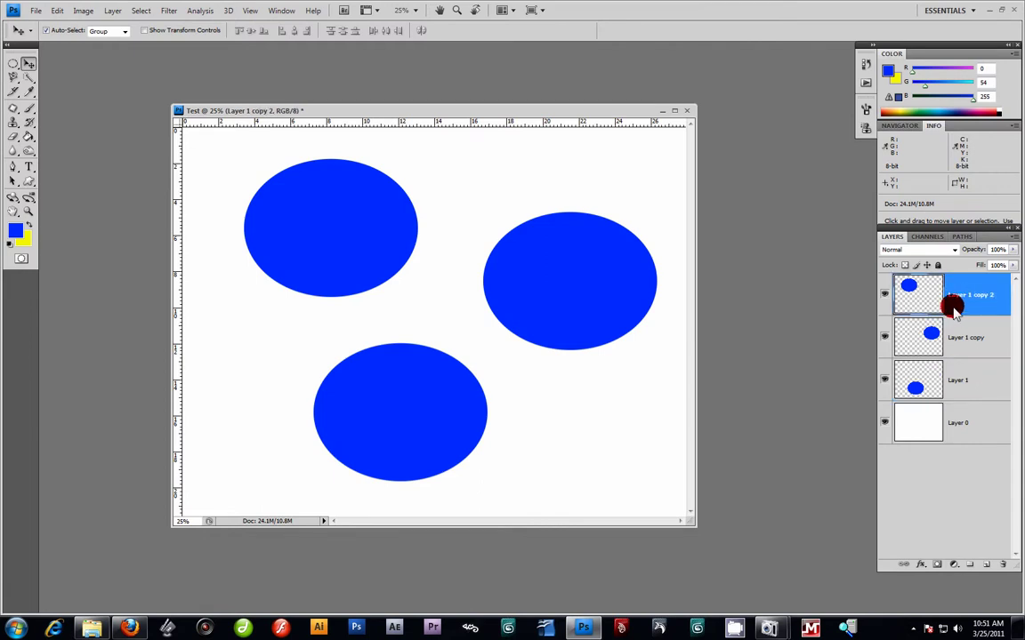
ctrl+click(961, 322)
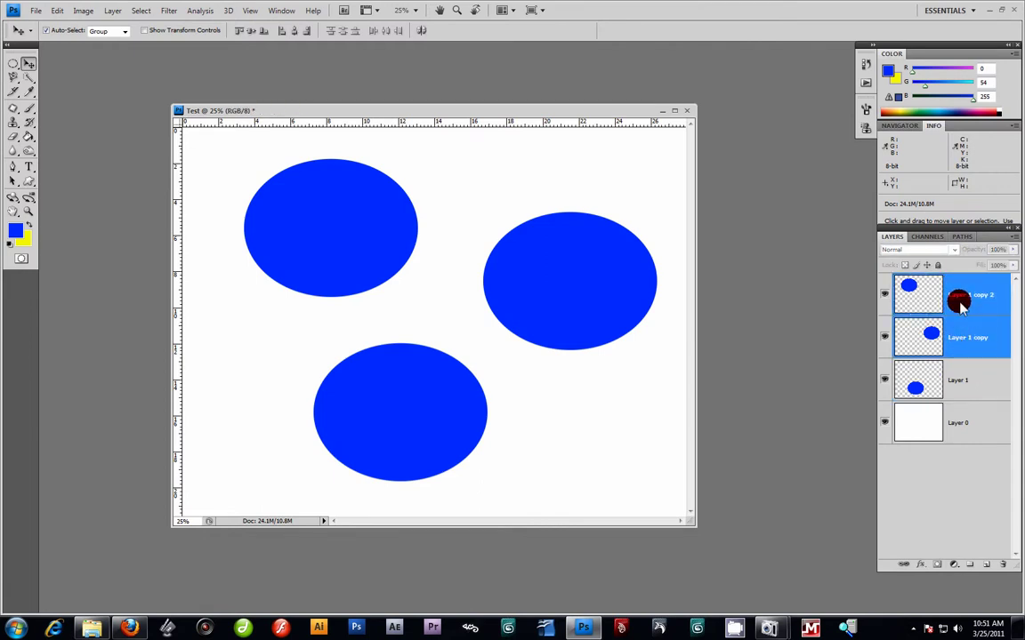
right_click(958, 296)
click(938, 560)
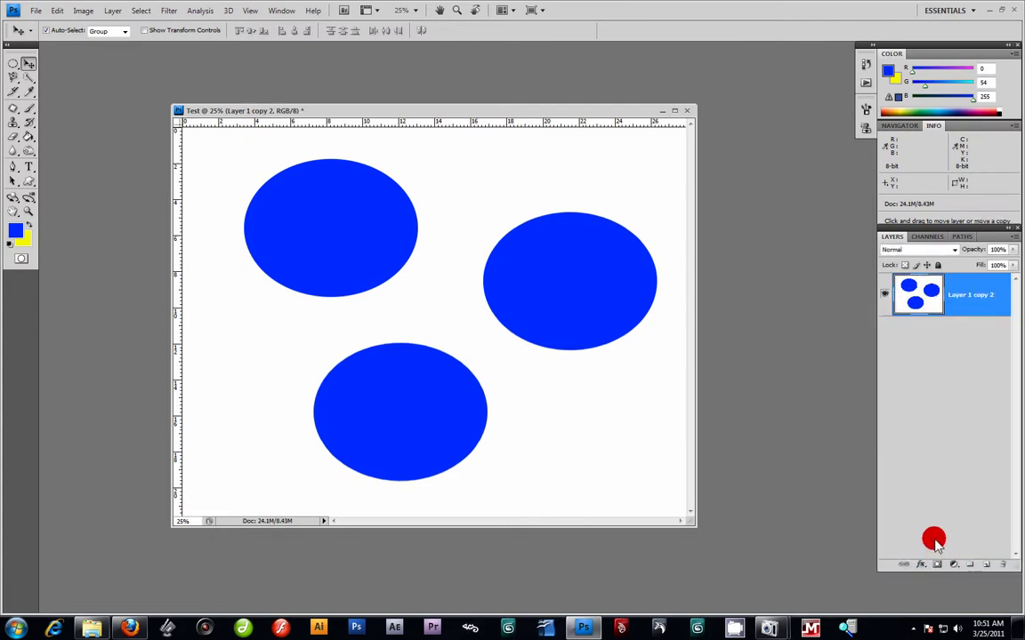
key(ctrl+z)
- Combine only Layer 1 copy 2 and Layer 1 copy with Merge Layers, and undo the merge
click(958, 284)
ctrl+click(965, 334)
right_click(957, 287)
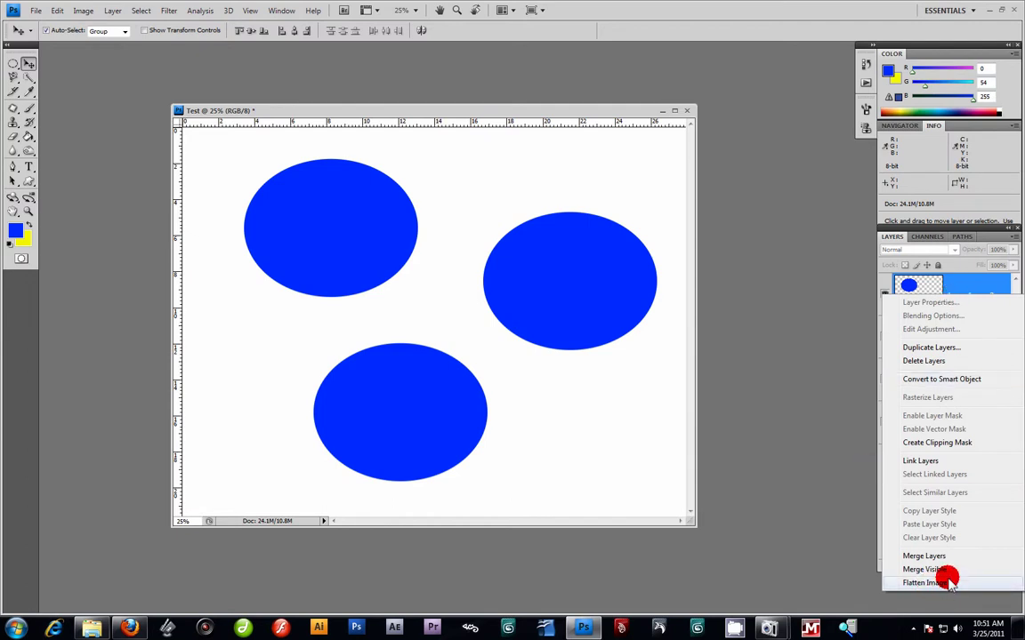
click(924, 556)
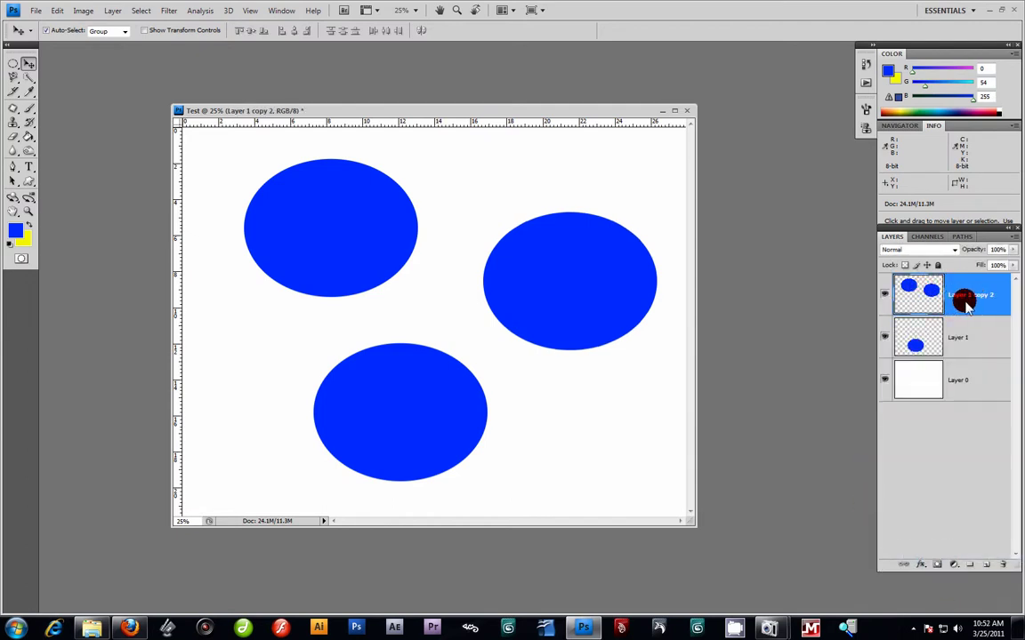
key(ctrl+z)
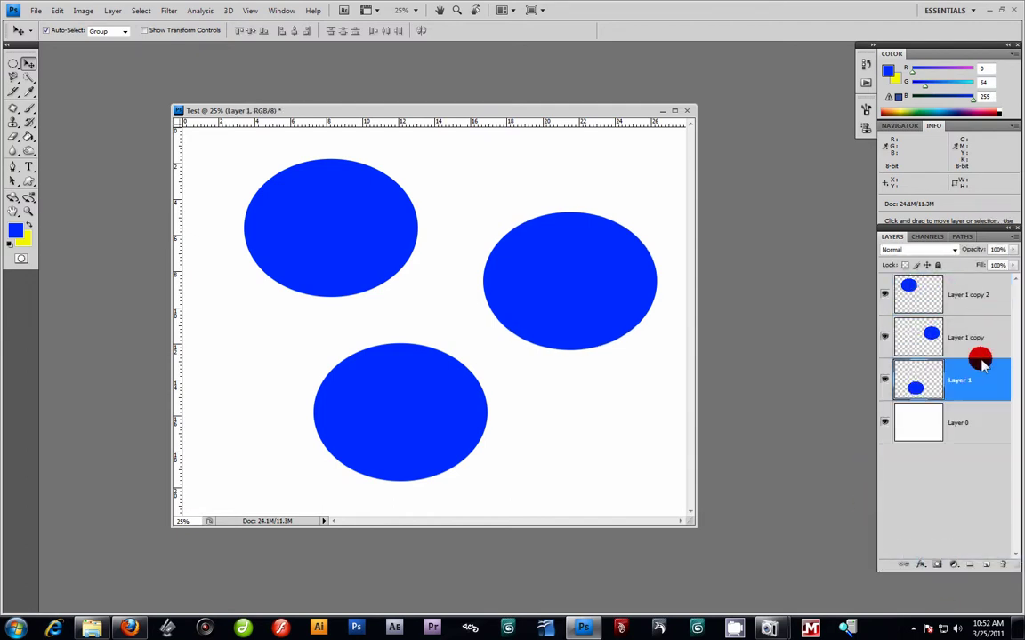
- Repeat Merge Layers on the top two ellipse layers, and undo it to keep all three ellipses separate
click(977, 303)
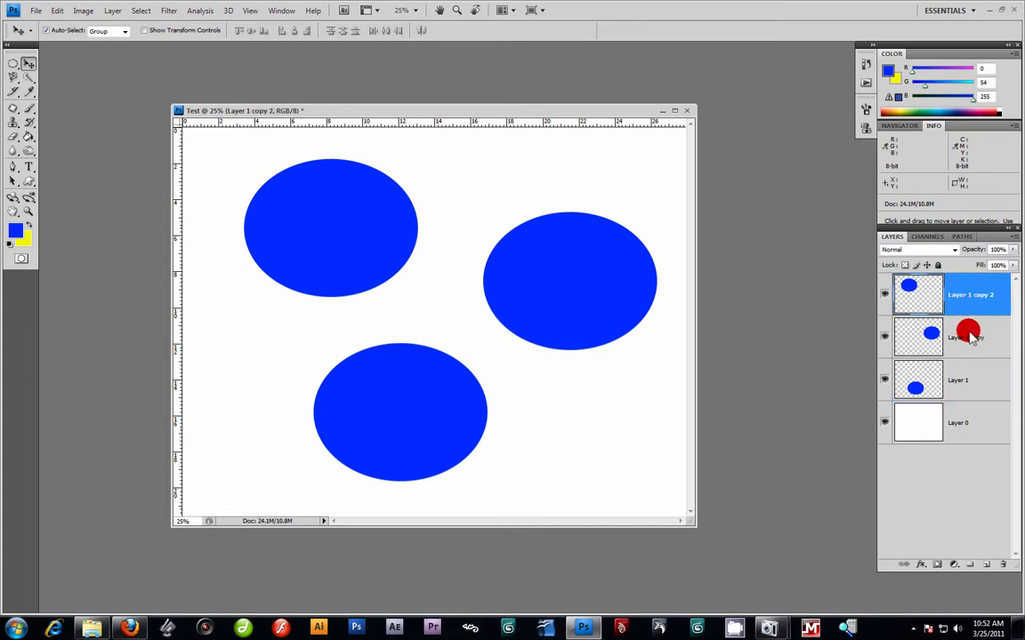
shift+click(970, 337)
right_click(970, 336)
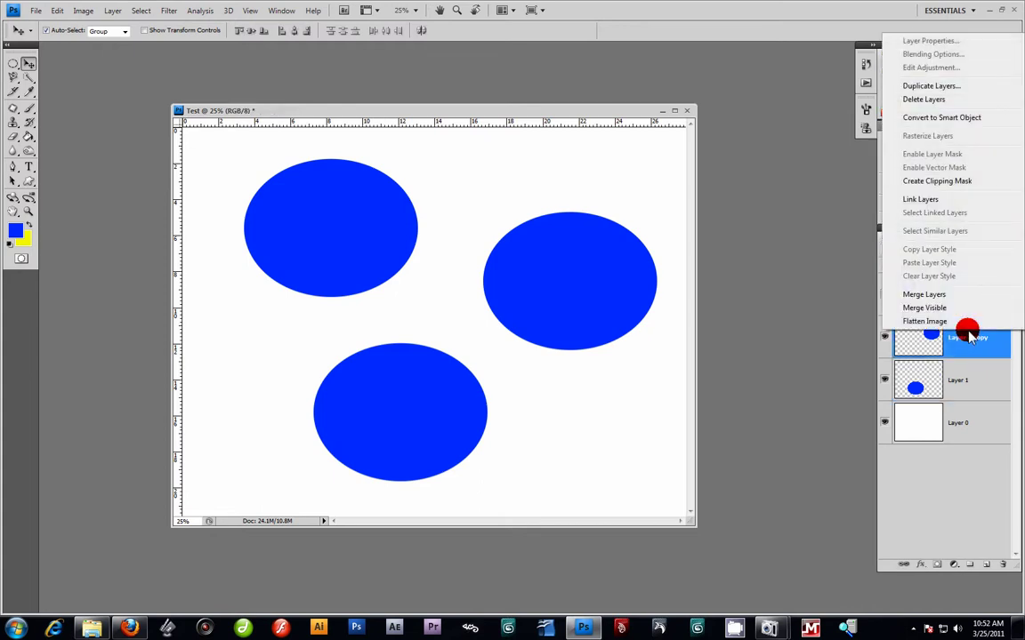
click(916, 292)
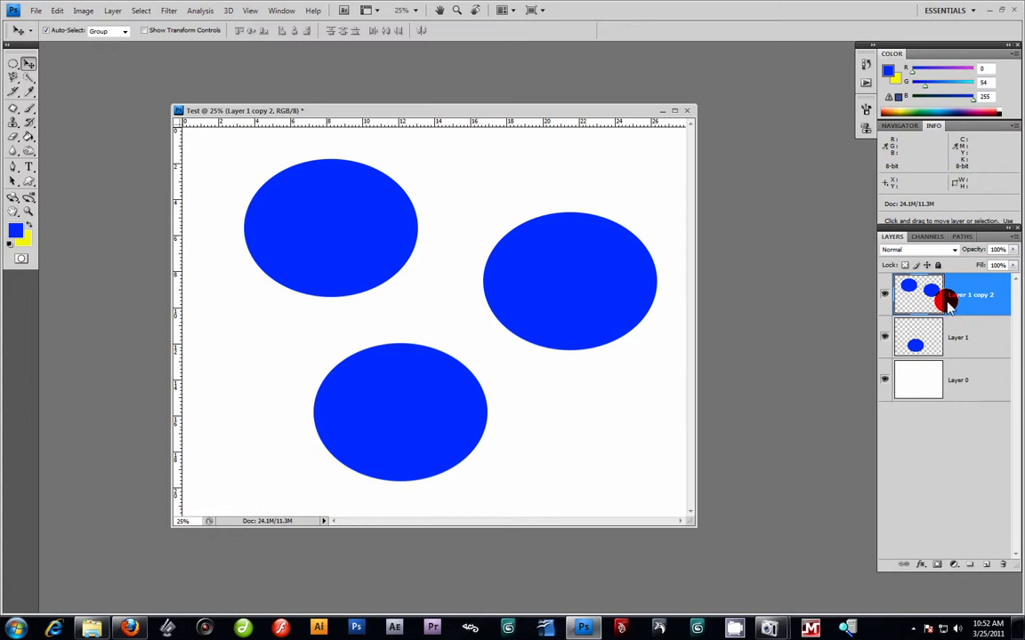
key(ctrl+z)
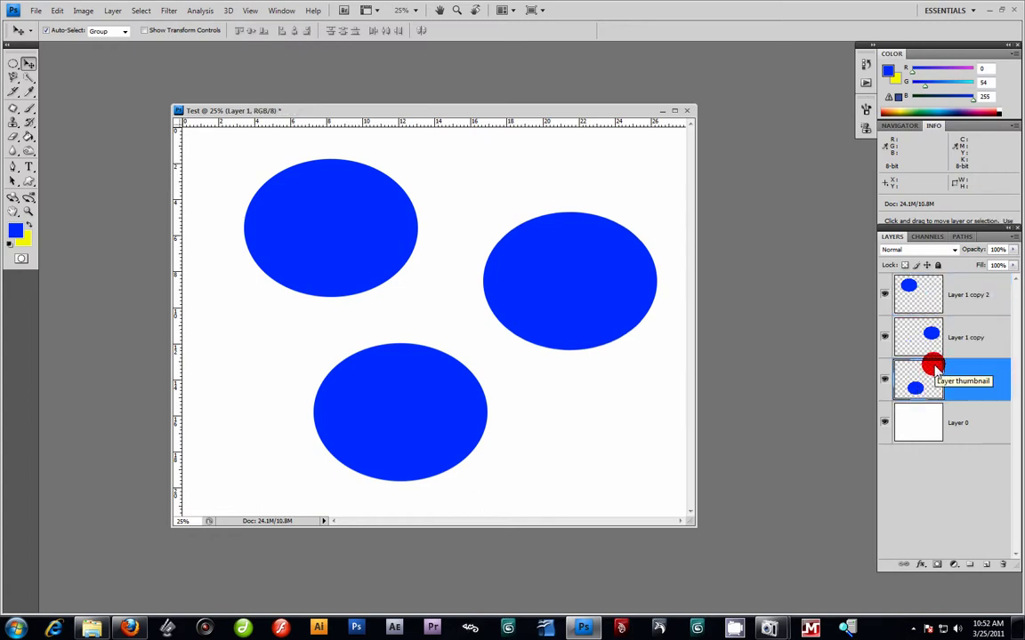
- Merge Layer 1 copy 2 down through Layer 1 copy and Layer 1 into a single layer named 3 Dots
click(969, 299)
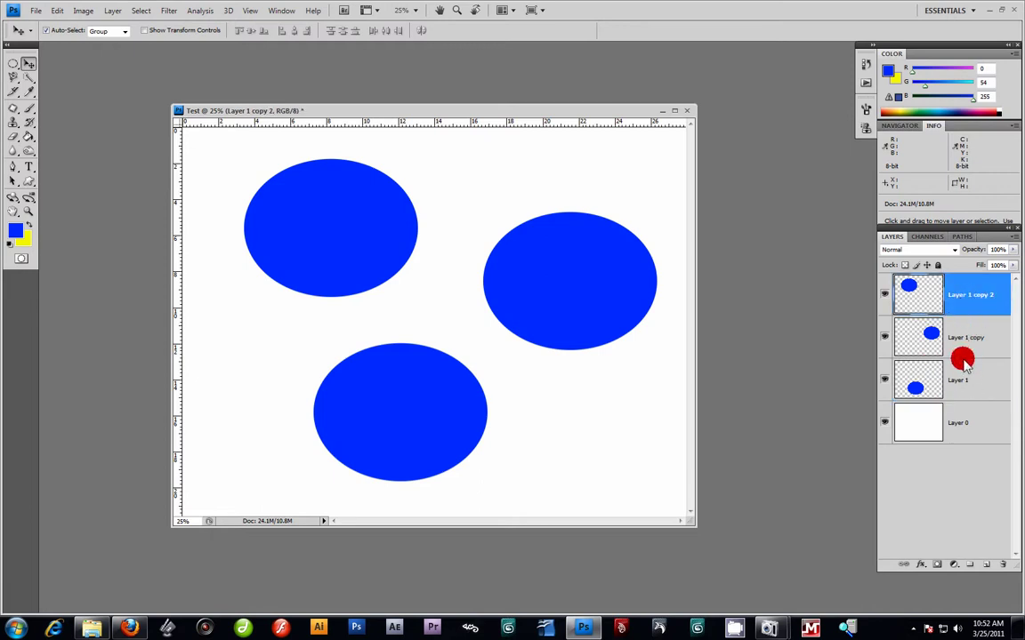
key(ctrl+e)
key(ctrl+e)
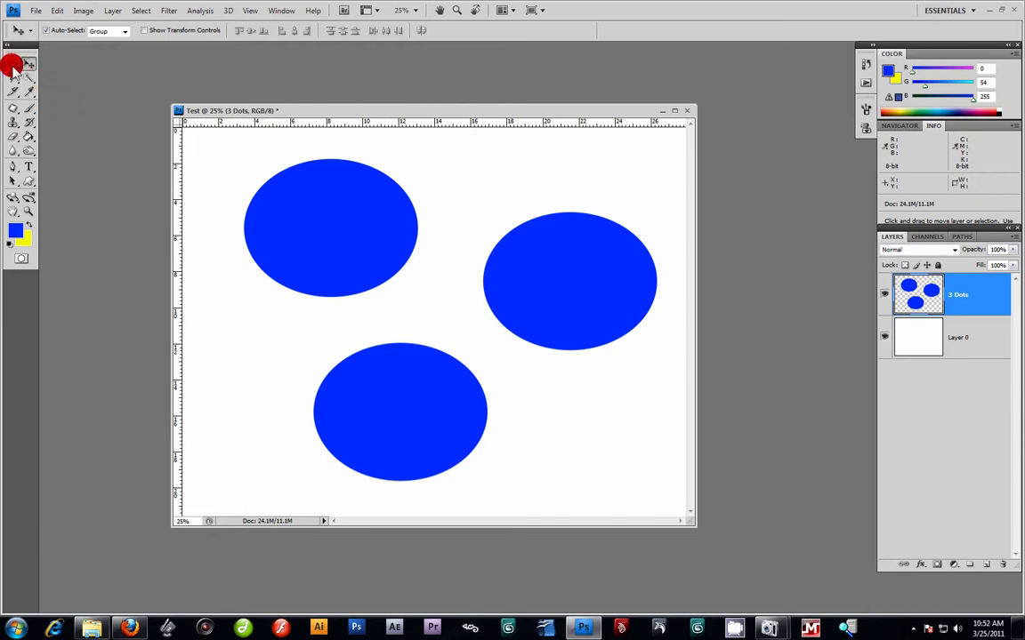
drag(255, 112, 268, 121)
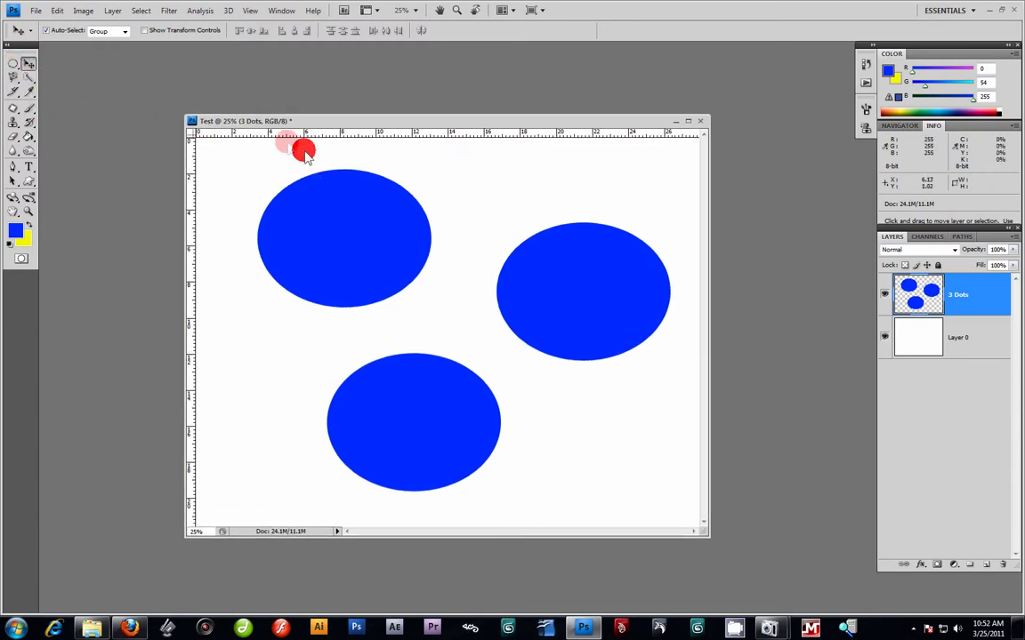
- With the Rectangular Marquee Tool, select an area about 5.8 by 5.5 over the upper-right part of the upper-left ellipse
drag(12, 64, 100, 71)
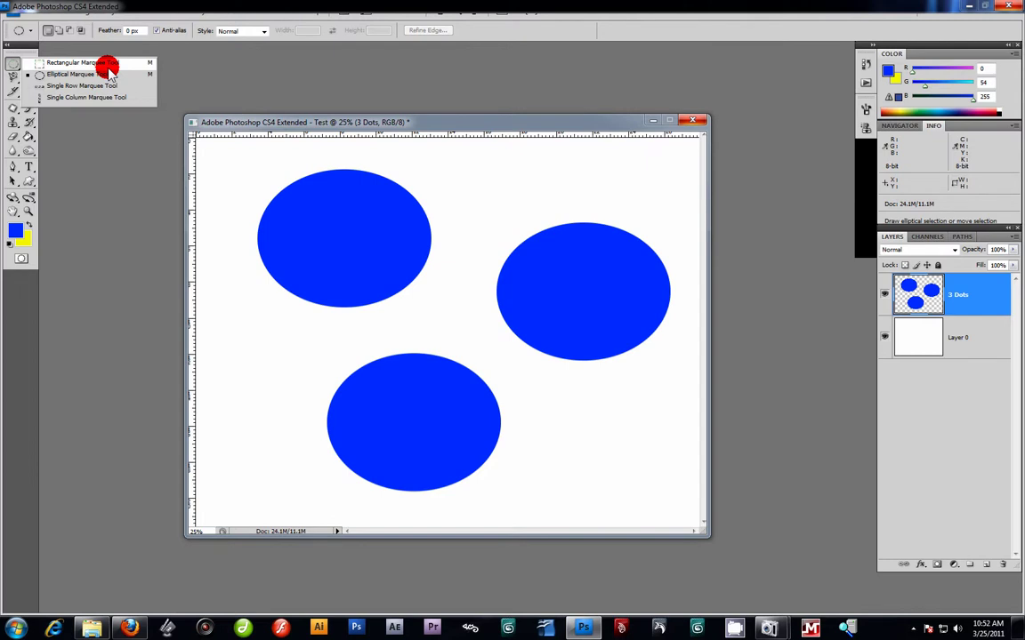
drag(108, 80, 103, 63)
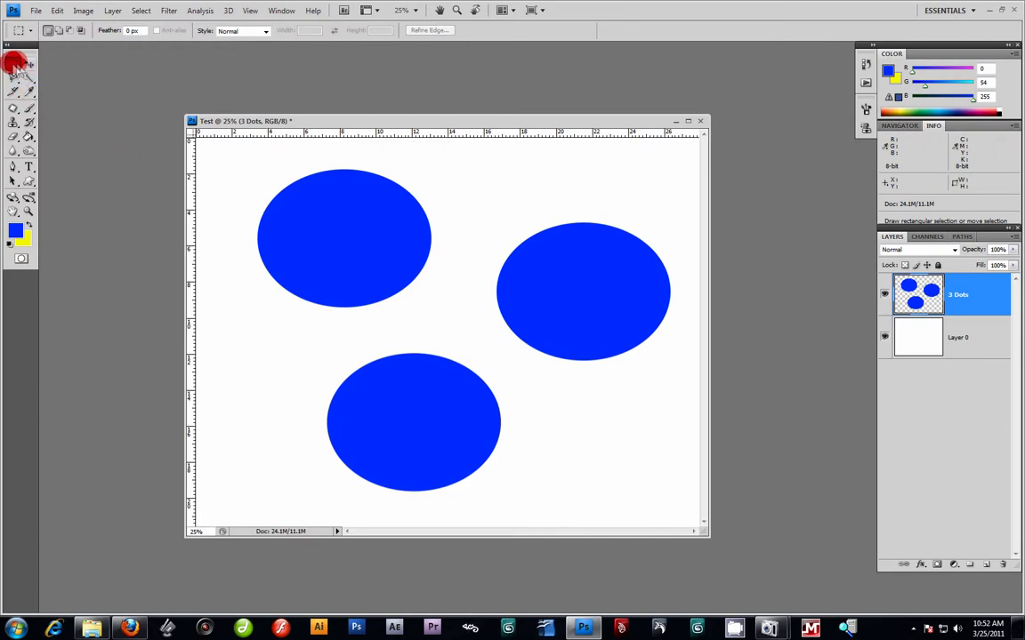
drag(12, 65, 50, 59)
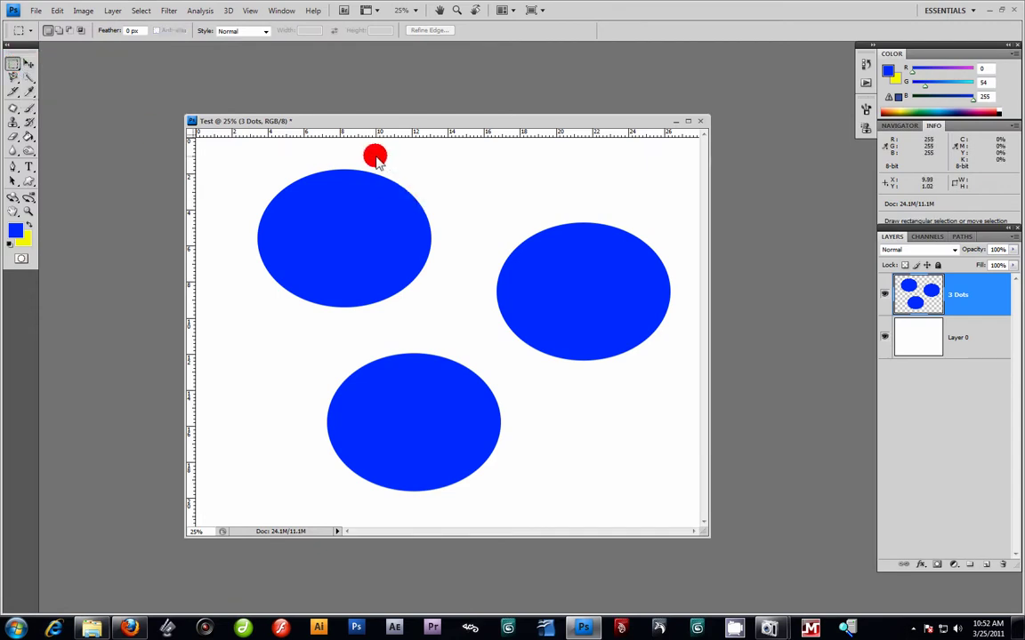
drag(358, 154, 461, 252)
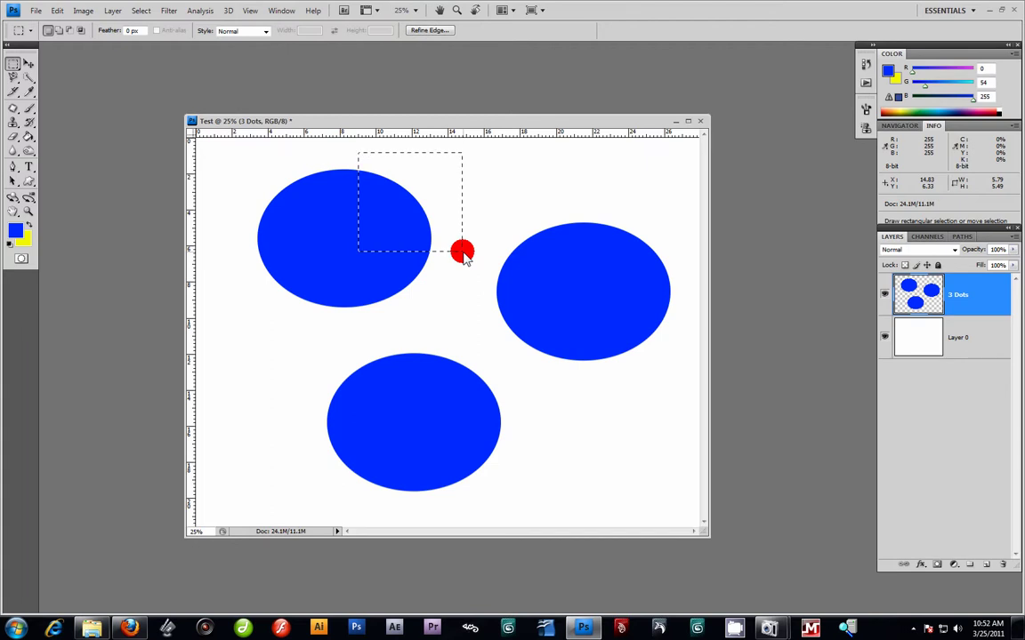
- Select a strip about 3.4 by 8.2 over the upper-left ellipse's left edge, move the piece outward, and undo the move
drag(246, 164, 306, 312)
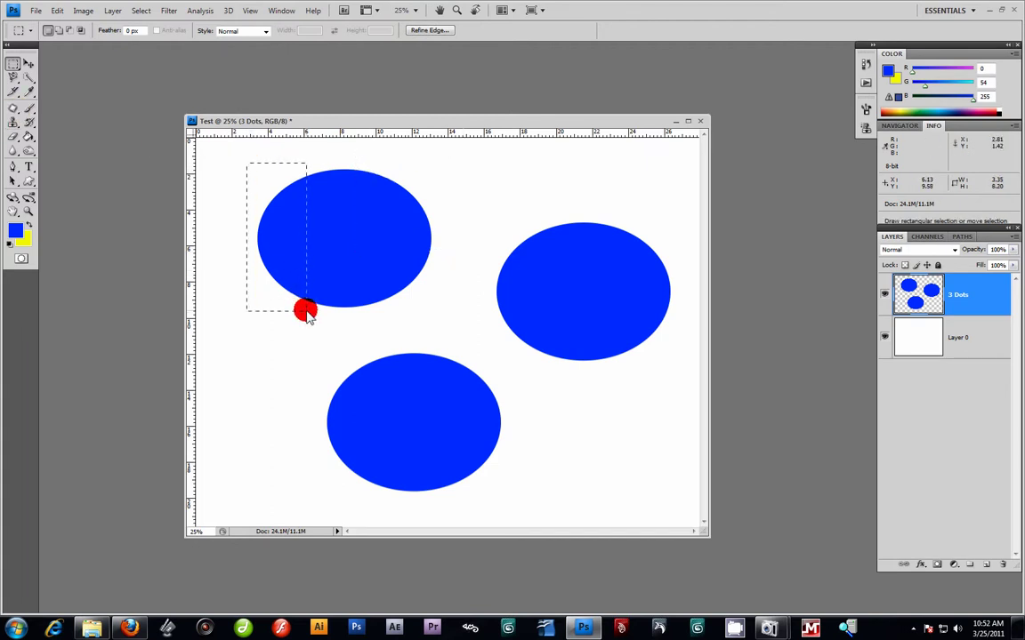
click(28, 63)
drag(275, 219, 250, 215)
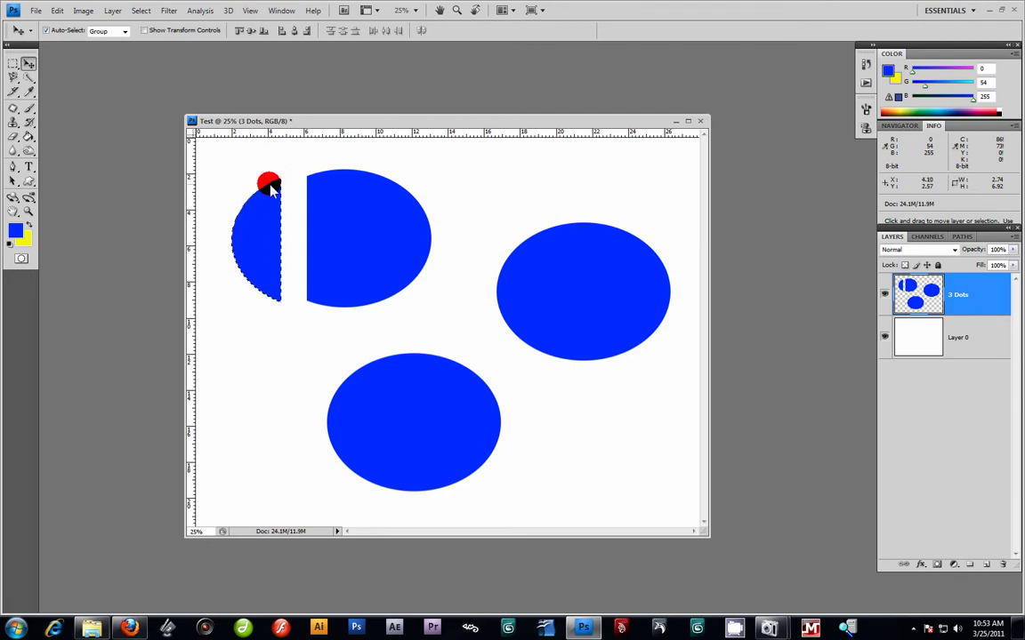
key(ctrl+z)
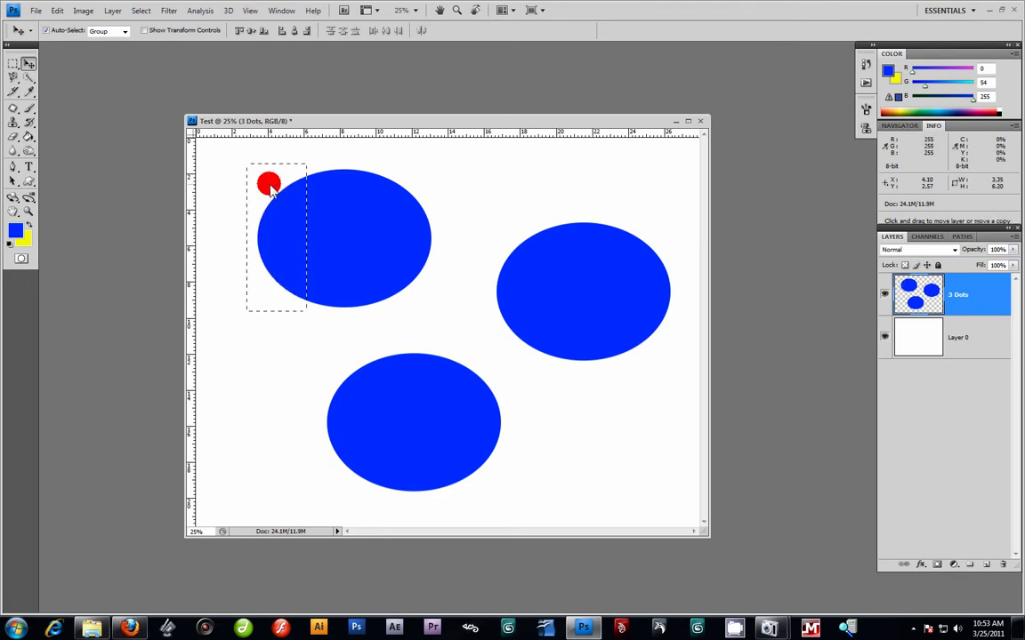
- Select a rectangle about 4.7 by 5 over the top of the upper-left ellipse, move that piece to the right, and undo the move
click(12, 66)
click(416, 158)
drag(302, 153, 380, 233)
key(v)
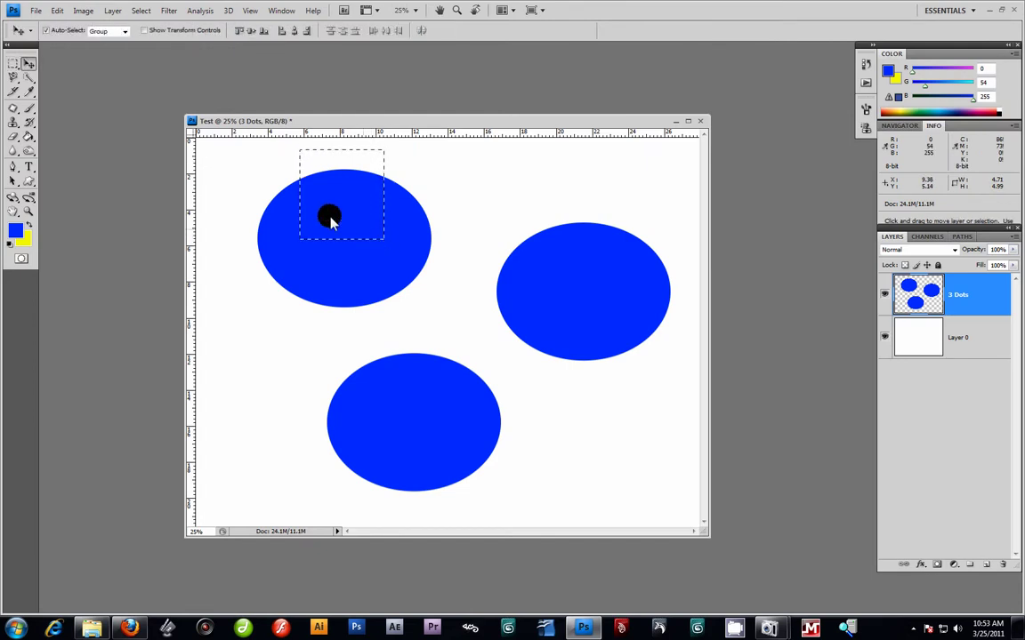
drag(381, 195, 503, 183)
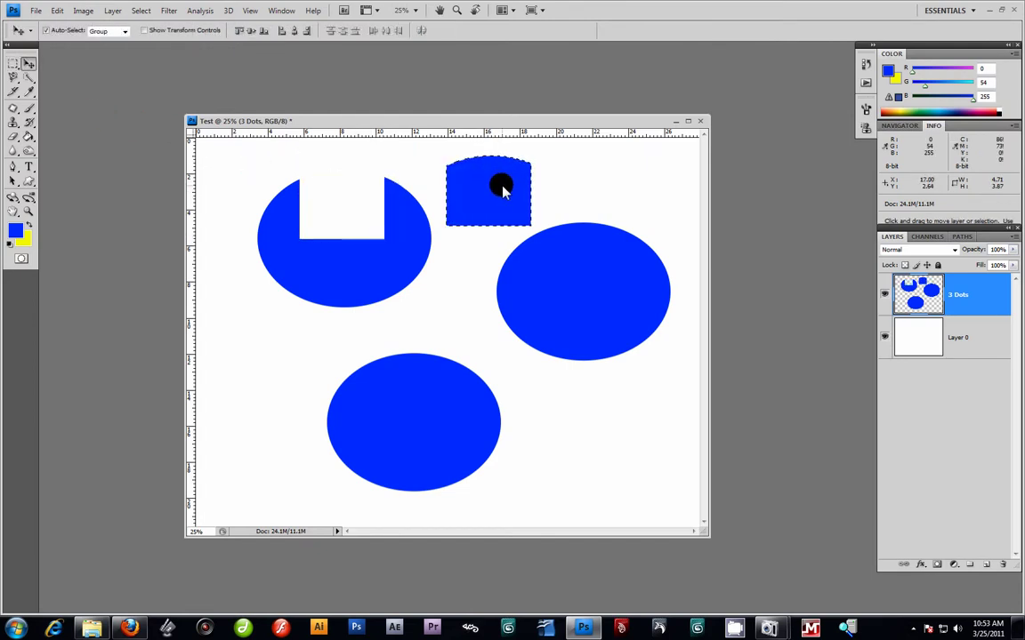
key(ctrl+z)
- Replace the selection with four separate rectangles added together over the left, top, right and bottom edges of the upper-left ellipse
click(13, 64)
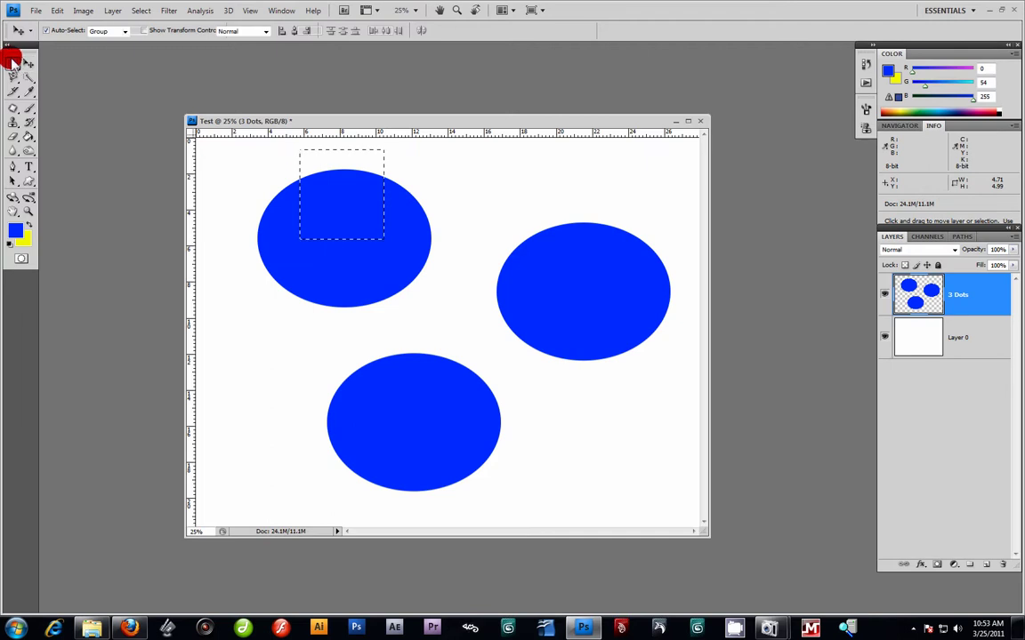
click(201, 188)
drag(237, 165, 309, 227)
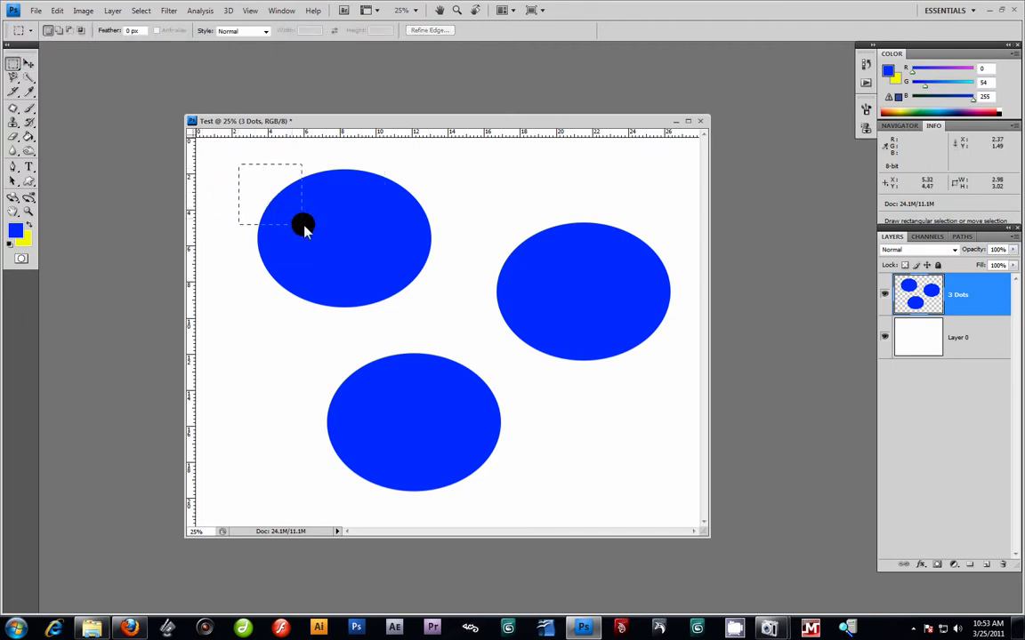
drag(334, 159, 362, 205)
drag(430, 176, 389, 260)
drag(342, 357, 295, 258)
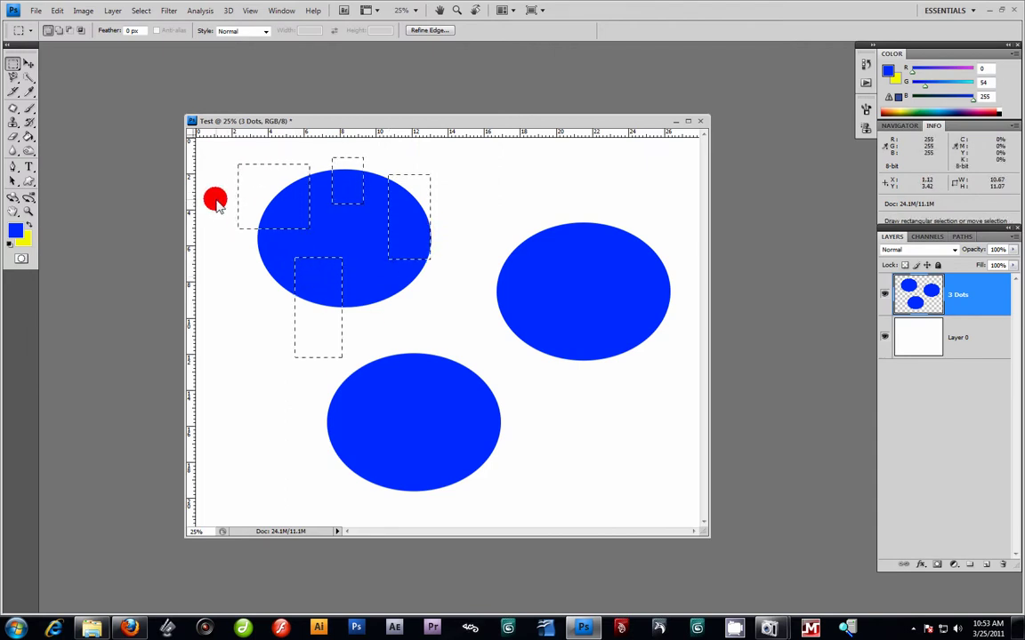
- Try deleting the four selected areas of the upper-left ellipse and shifting the selection, and undo both
key(Delete)
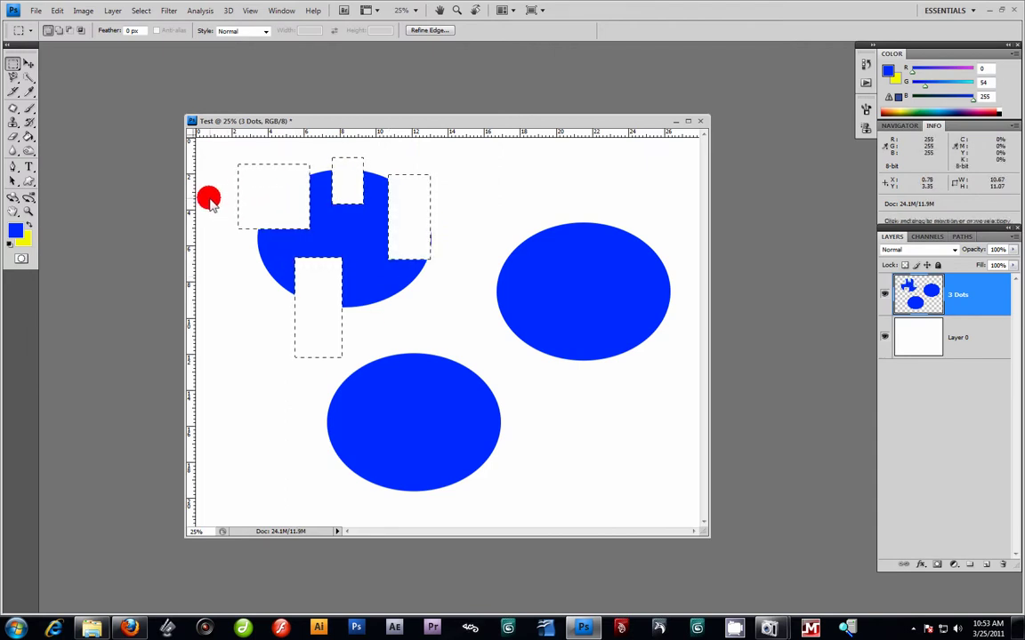
key(ctrl+z)
drag(256, 217, 522, 193)
key(ctrl+z)
- Try moving the four selected ellipse pieces to the canvas's lower right, and undo back to three selected rectangles
click(28, 64)
drag(320, 212, 544, 423)
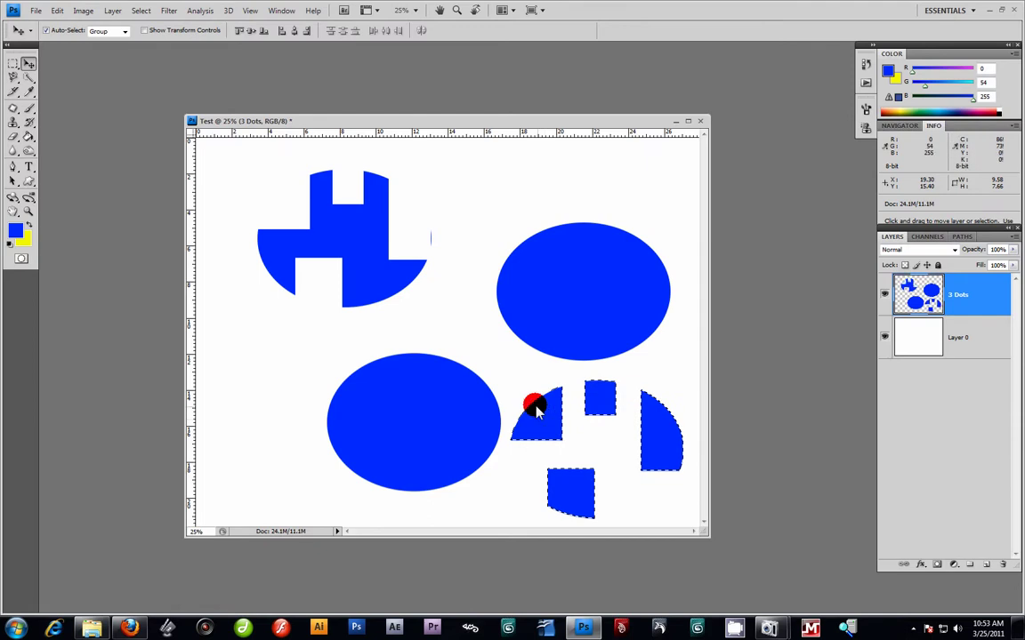
key(ctrl+z)
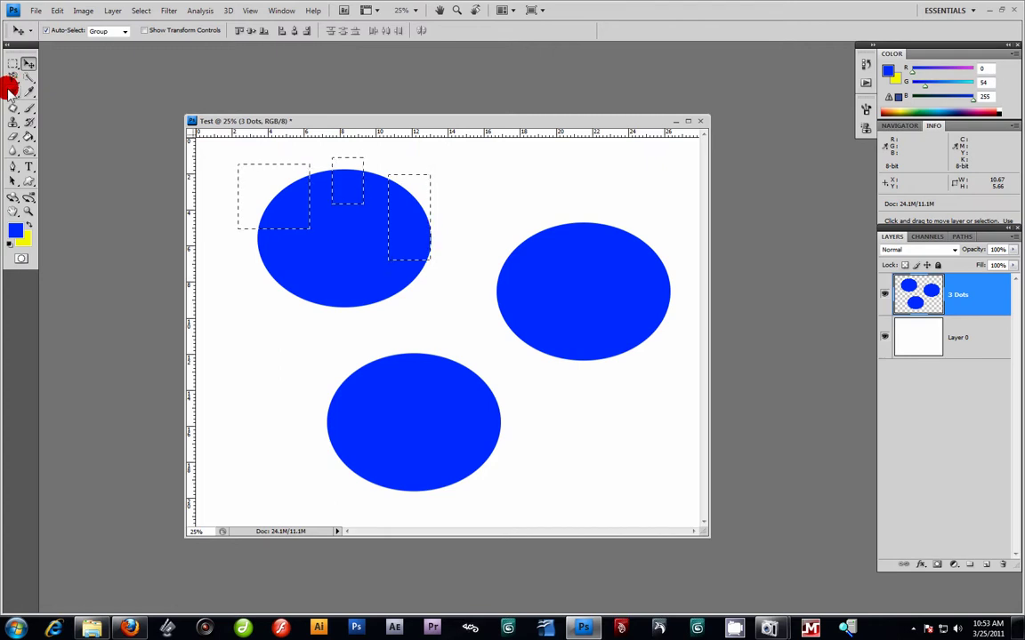
- Try moving the three selected pieces of the upper-left ellipse to the right, undo the move, and clear the selection
click(269, 302)
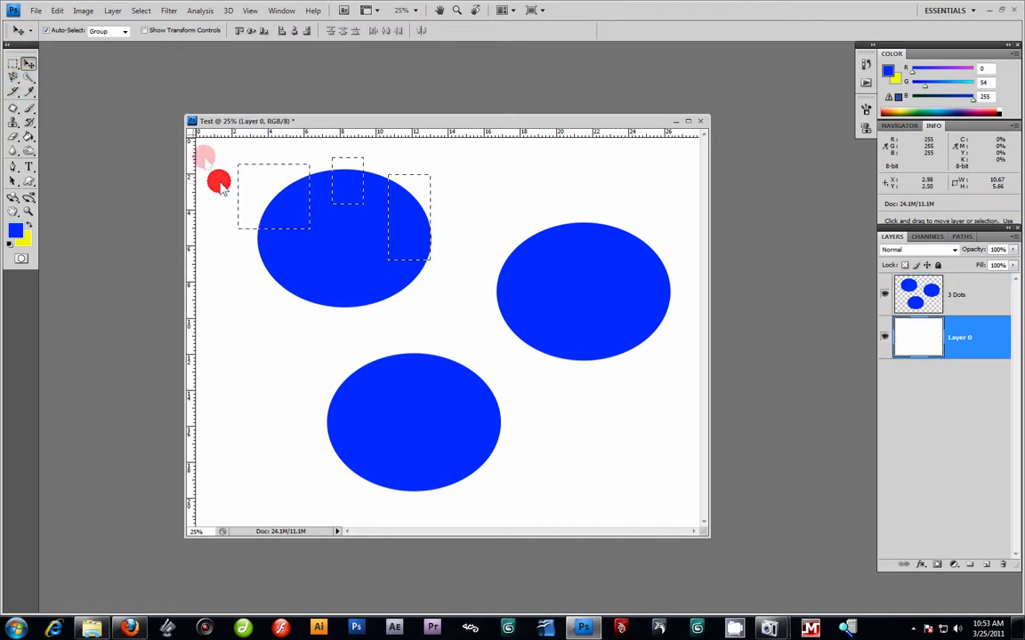
drag(297, 270, 328, 260)
drag(243, 199, 303, 196)
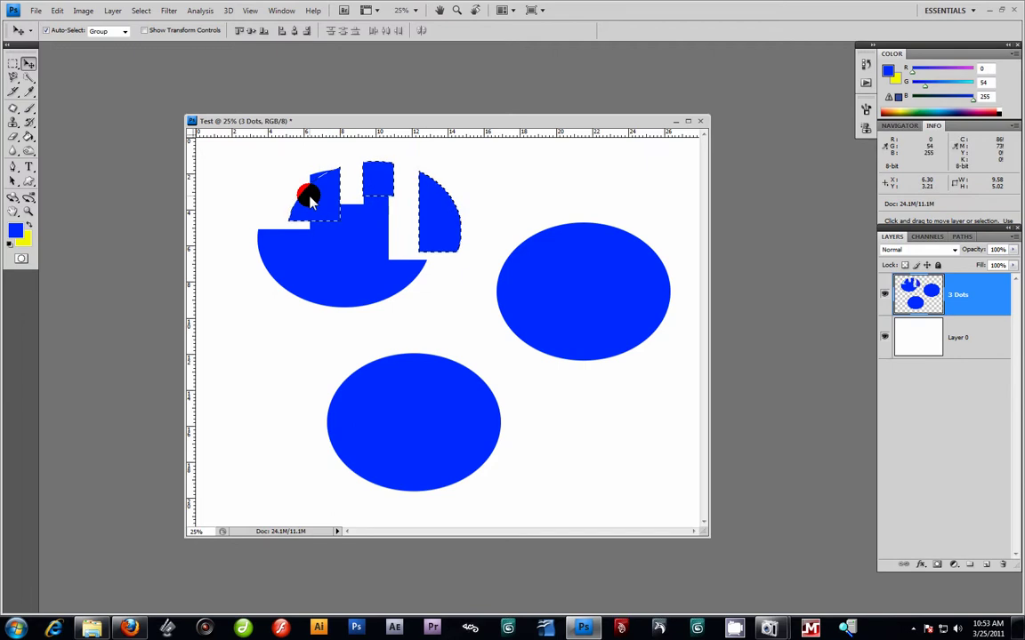
key(ctrl+z)
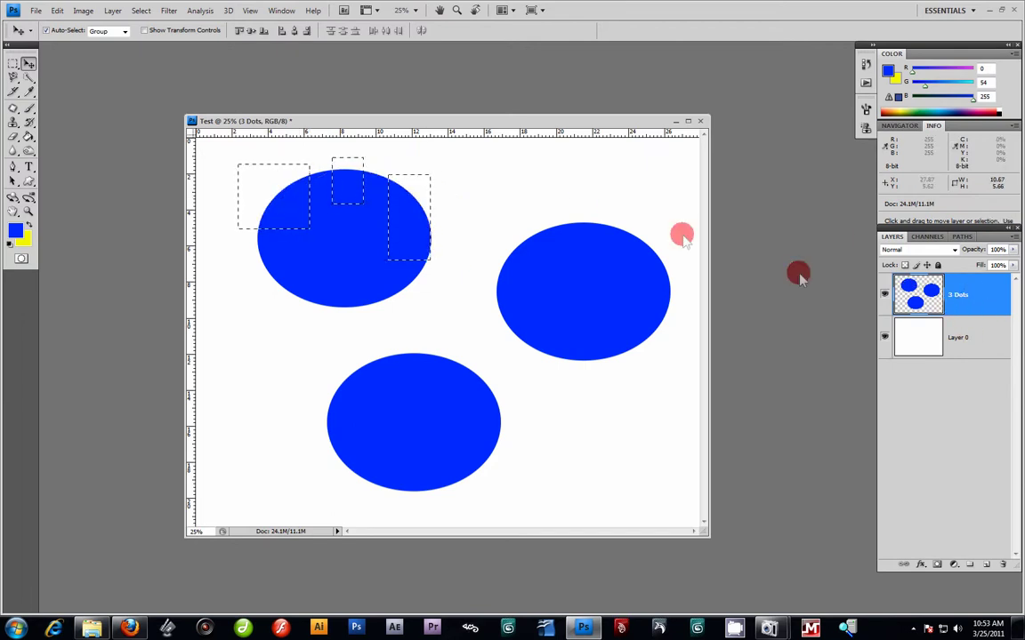
click(14, 64)
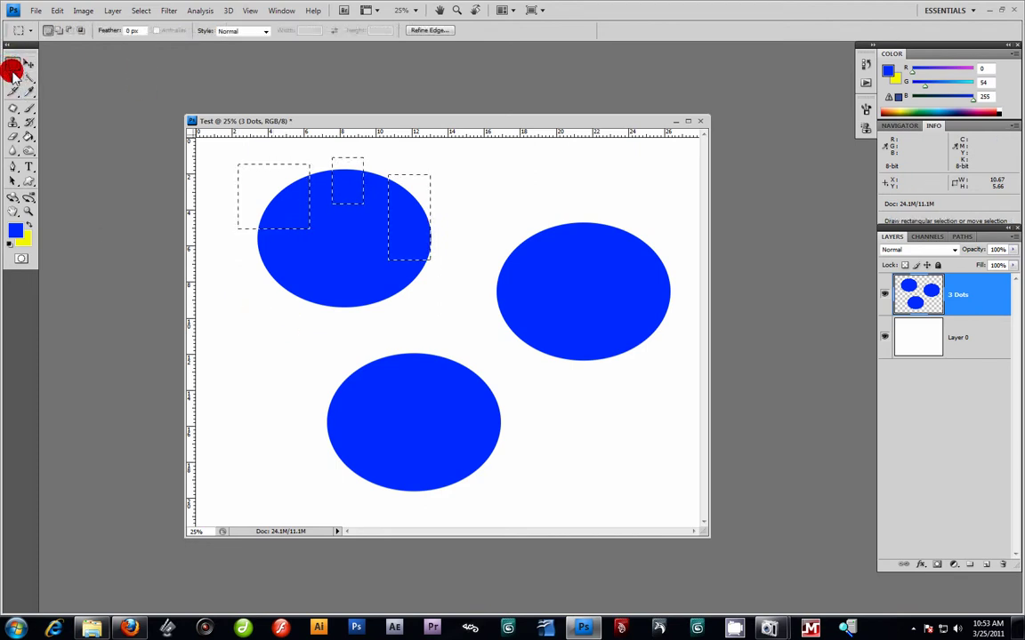
click(612, 153)
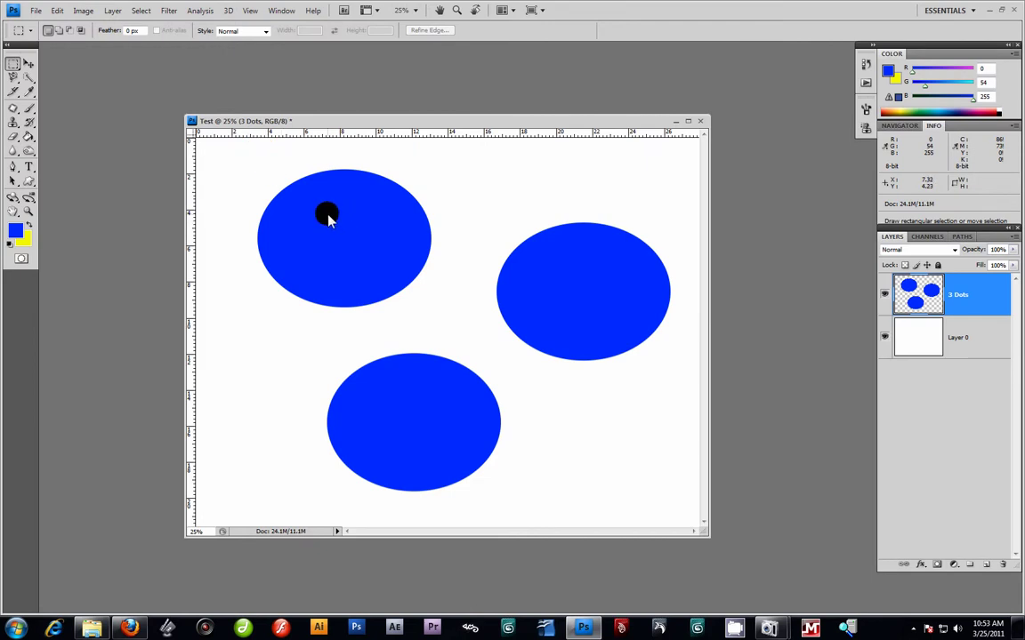
- Outline the whole upper-left ellipse with the Lasso Tool, move it slightly right and down, and deselect it
click(95, 132)
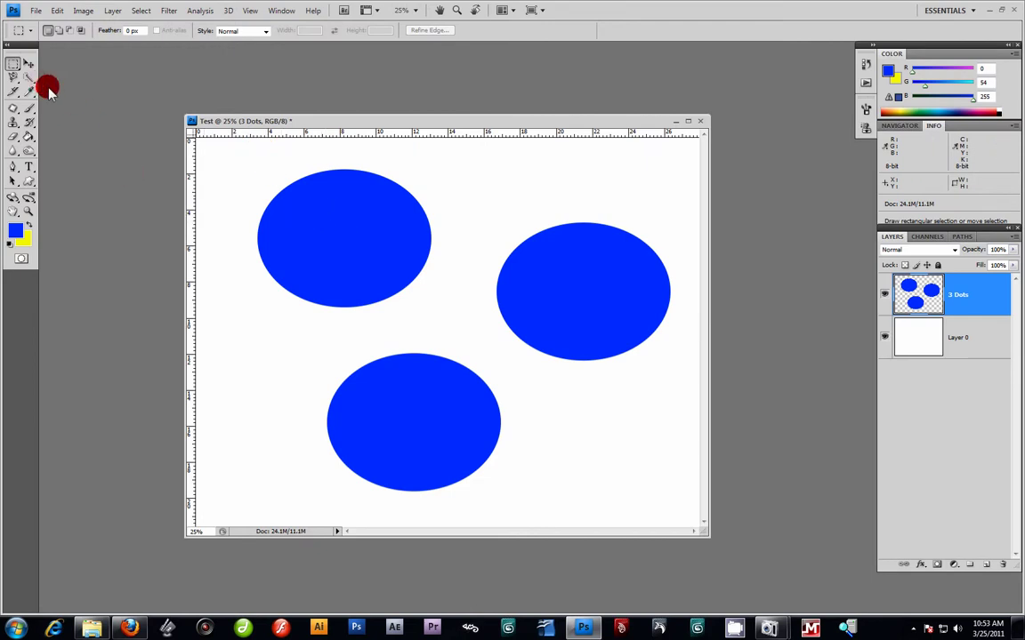
drag(15, 64, 63, 98)
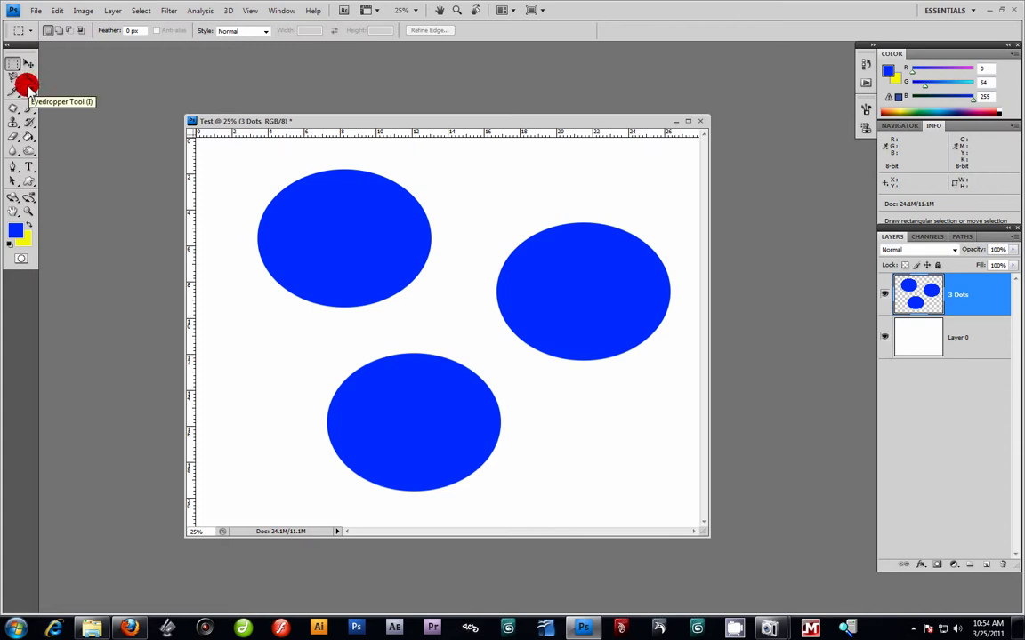
mouse_move(11, 78)
mouse_down()
mouse_move(73, 79)
mouse_move(65, 96)
mouse_move(80, 79)
mouse_move(84, 96)
mouse_move(71, 78)
mouse_up()
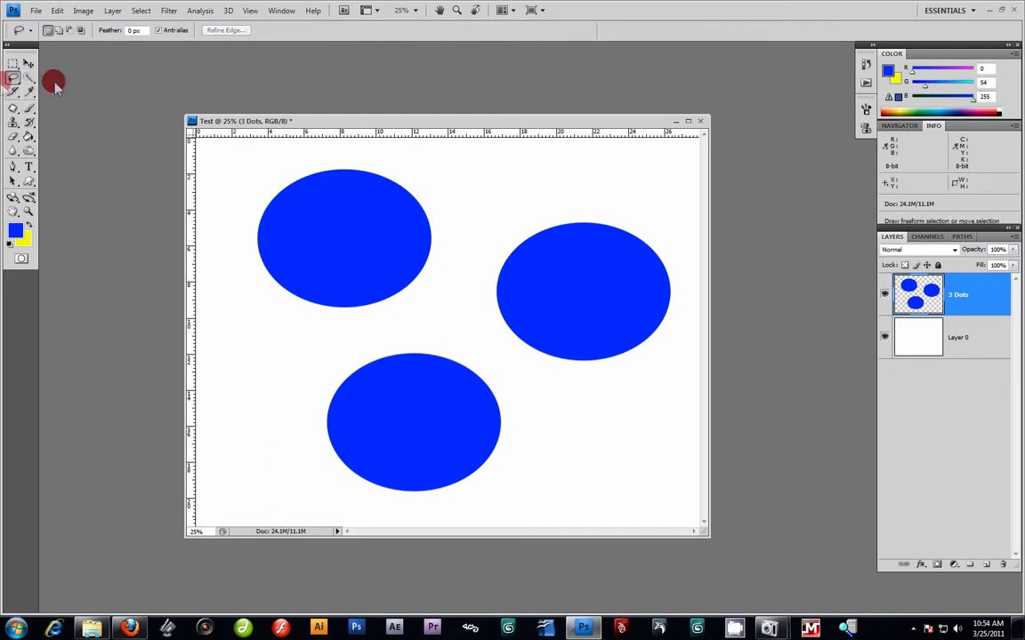
mouse_move(290, 308)
mouse_down()
mouse_move(246, 203)
mouse_move(313, 157)
mouse_move(367, 153)
mouse_move(474, 230)
mouse_move(447, 306)
mouse_move(323, 318)
mouse_move(261, 303)
mouse_up()
click(29, 63)
mouse_move(297, 217)
mouse_down()
mouse_move(211, 280)
mouse_move(307, 222)
mouse_up()
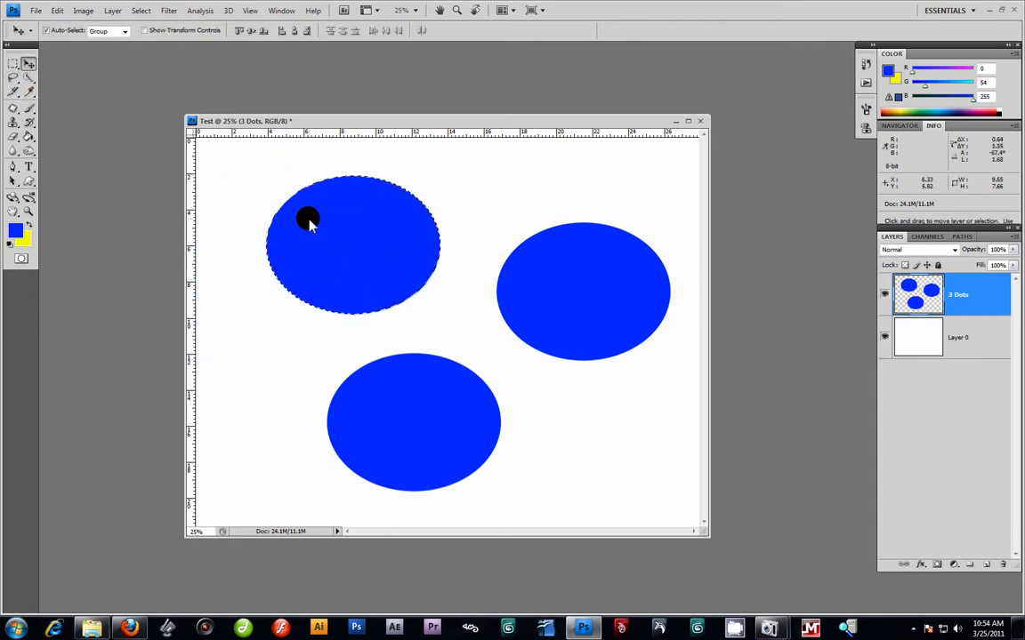
click(16, 62)
click(251, 234)
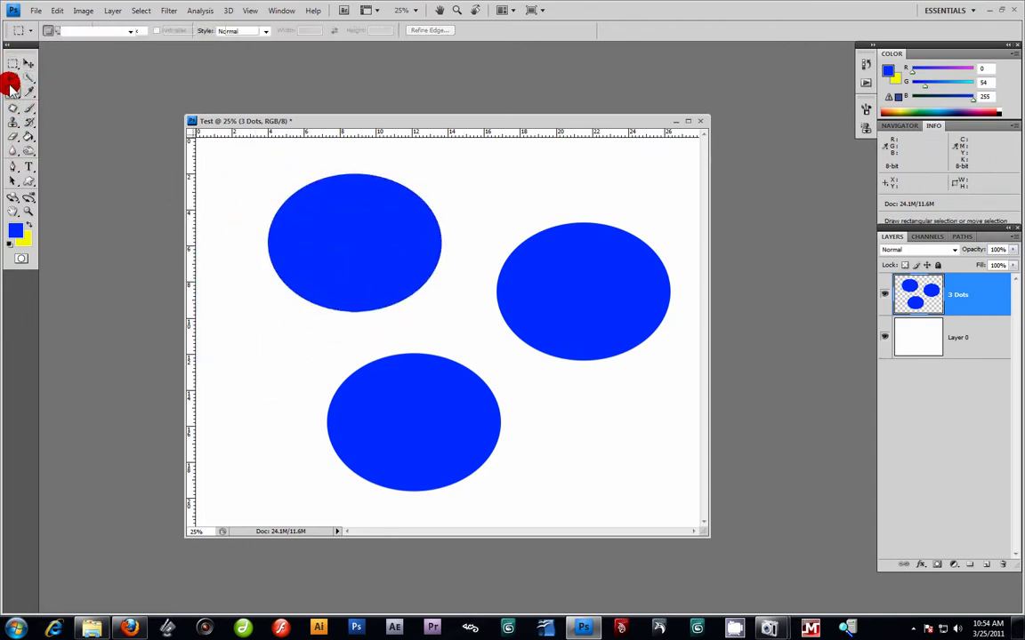
- Lasso an irregular area about 9.1 by 4.6 over the upper-left ellipse's bottom, try moving it down-left, undo the move, and deselect
click(14, 92)
click(13, 77)
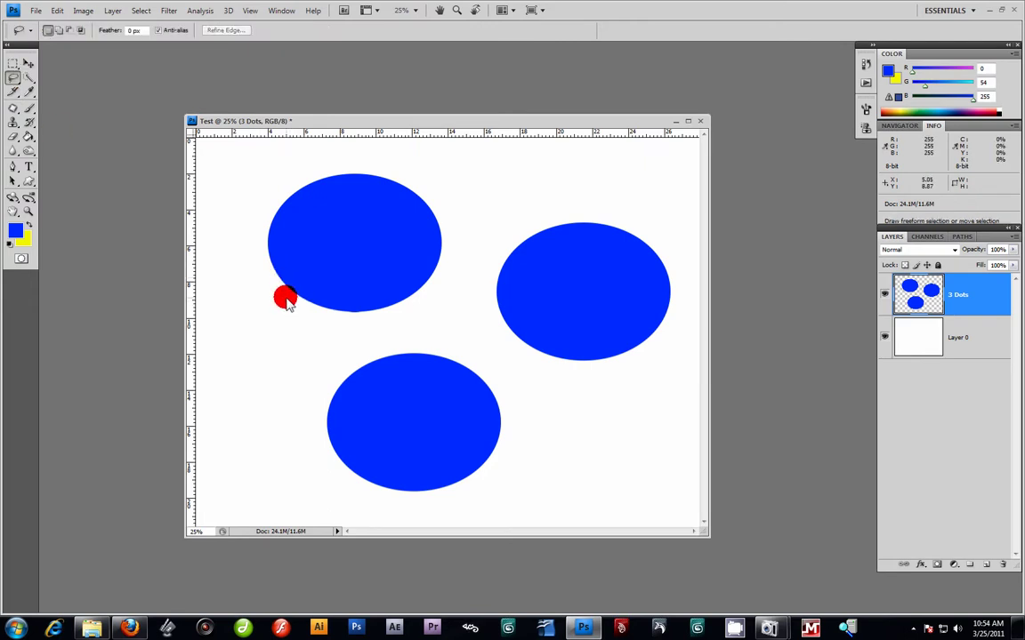
mouse_move(281, 326)
mouse_down()
mouse_move(292, 256)
mouse_move(347, 269)
mouse_up()
drag(437, 313, 283, 331)
click(27, 64)
mouse_move(297, 275)
mouse_down()
mouse_move(240, 344)
mouse_move(254, 326)
mouse_up()
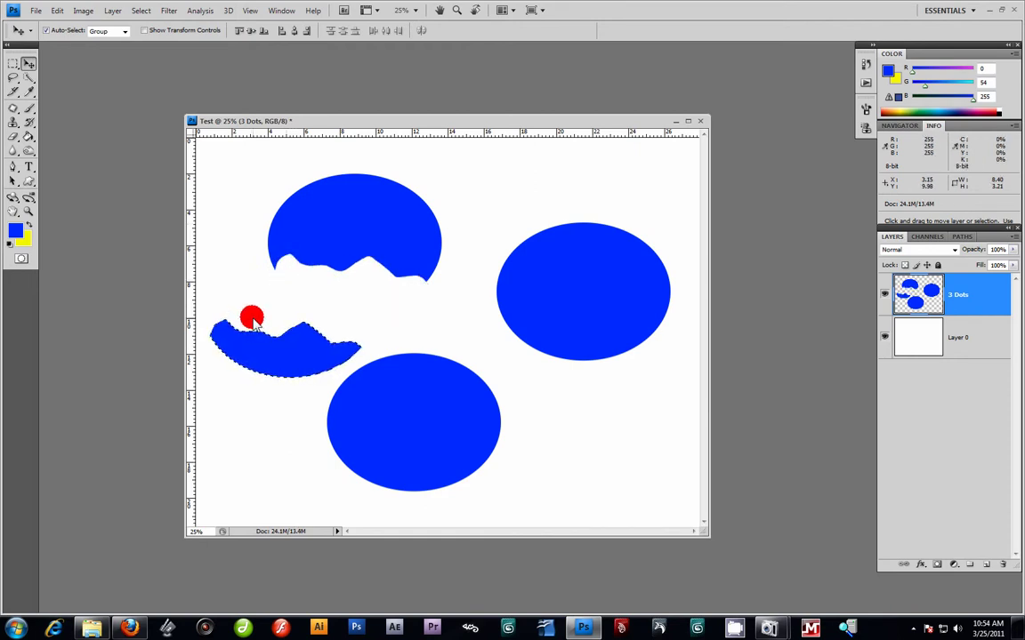
key(ctrl+z)
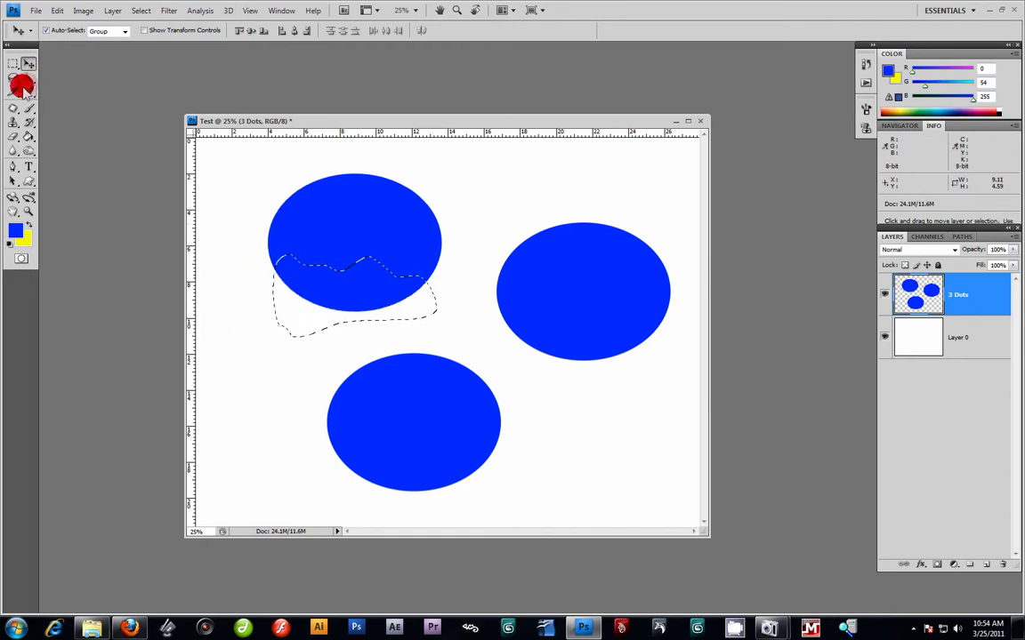
click(10, 66)
click(261, 147)
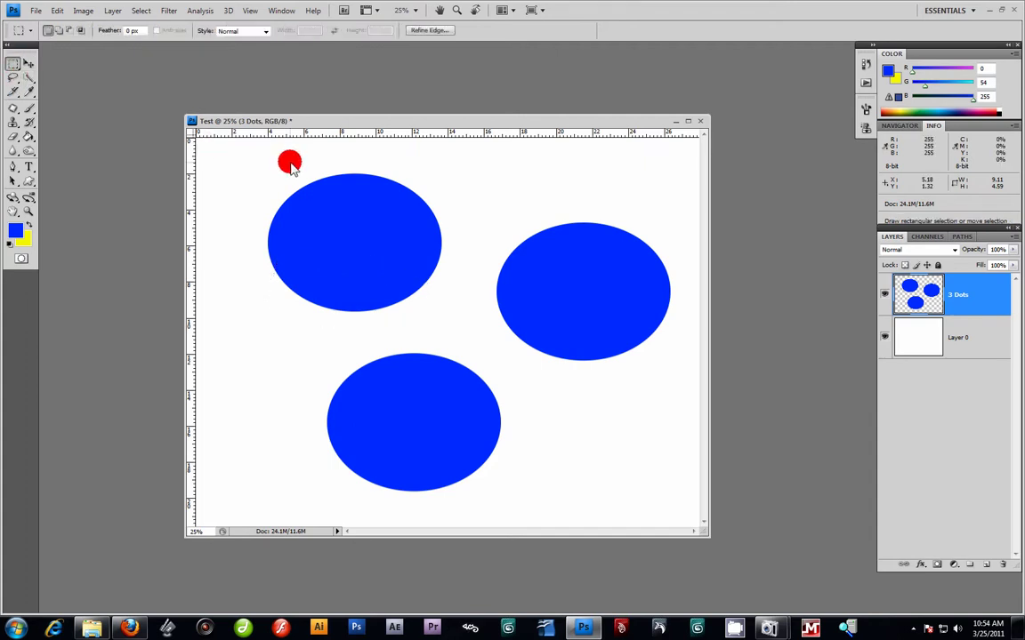
- With the Polygonal Lasso Tool, outline a jagged closed selection about 13.9 by 11.1 around the upper-left ellipse, and switch to the Move tool
drag(17, 83, 26, 88)
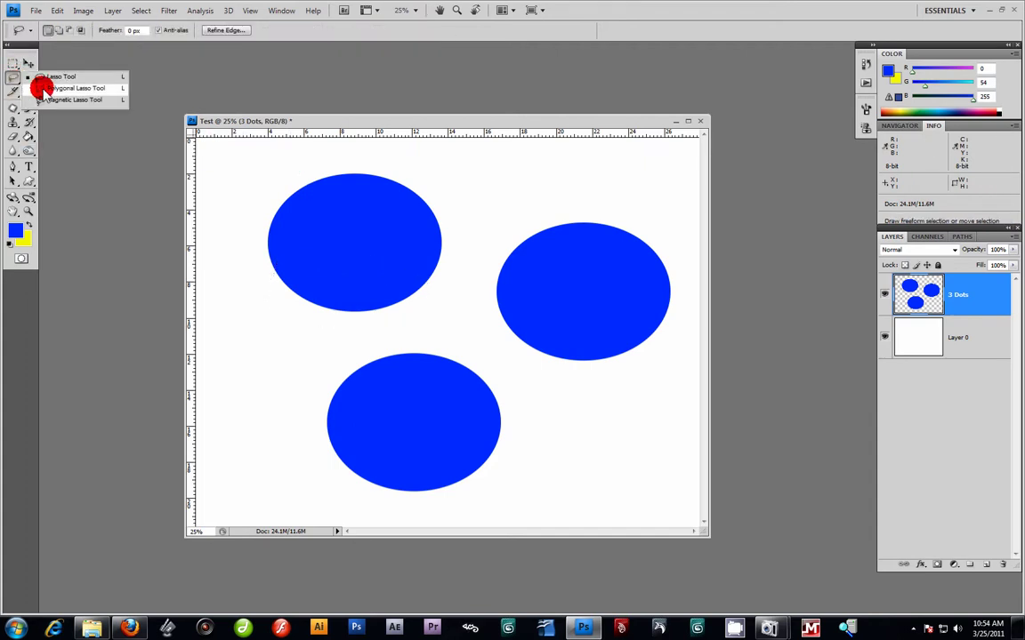
click(236, 238)
click(281, 173)
click(352, 220)
click(417, 186)
click(480, 175)
click(478, 271)
click(389, 249)
click(386, 307)
click(290, 351)
click(309, 288)
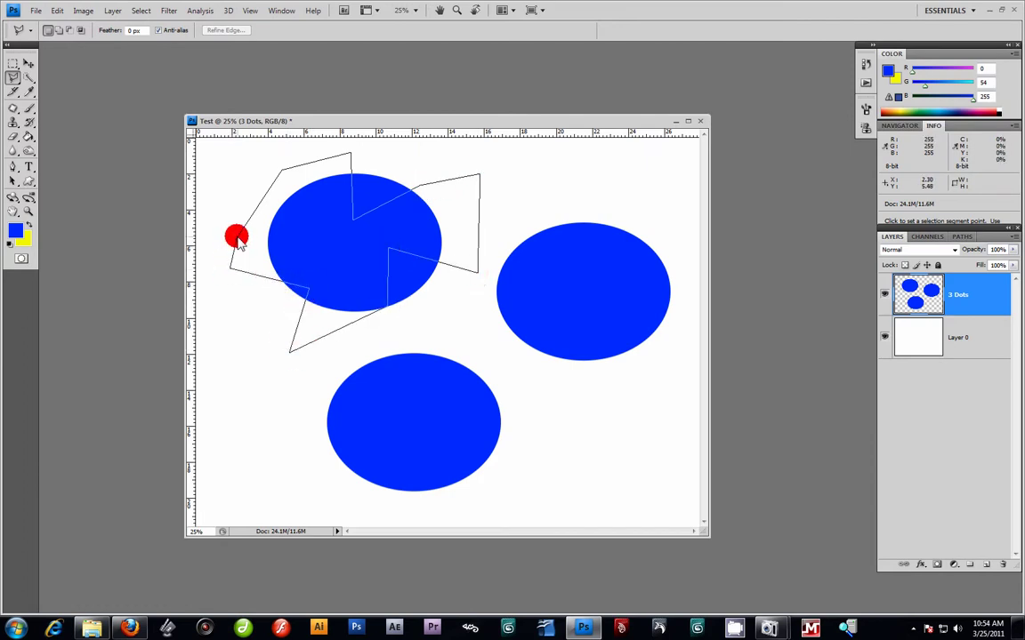
click(237, 240)
click(27, 64)
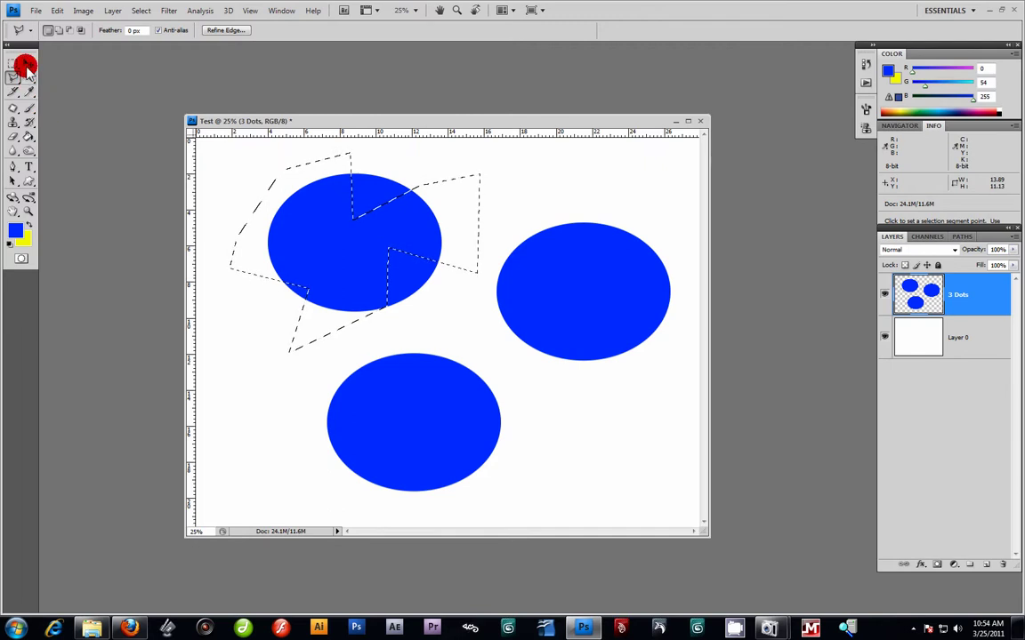
- Try moving the jagged selection's contents down, undo it, and outline a closed polygon about 12.4 by 12.9 around the right ellipse
mouse_move(319, 234)
mouse_down()
mouse_move(231, 393)
mouse_move(297, 313)
mouse_move(307, 316)
mouse_up()
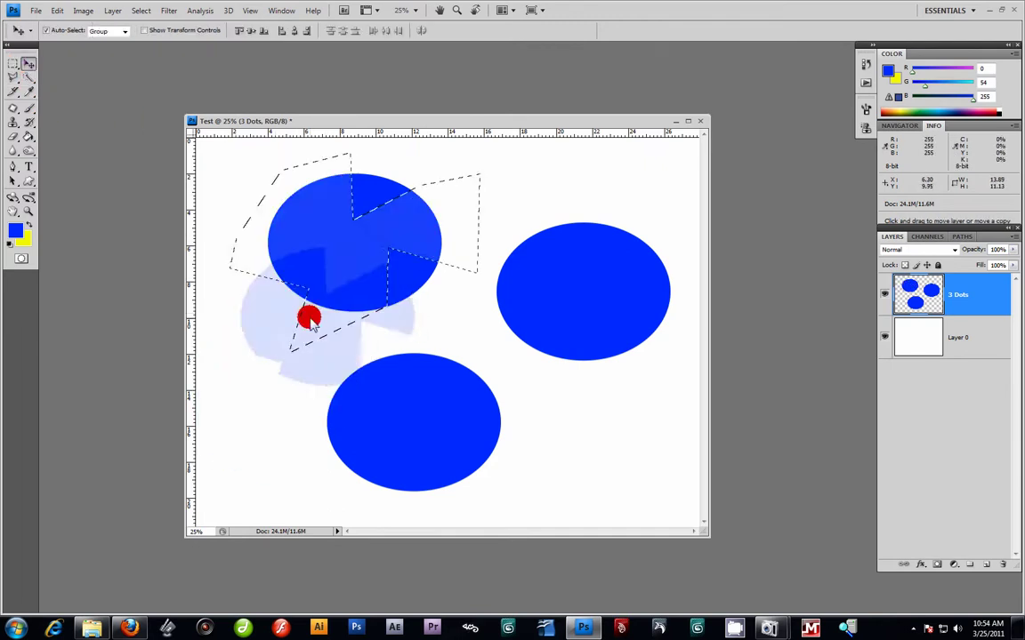
click(13, 77)
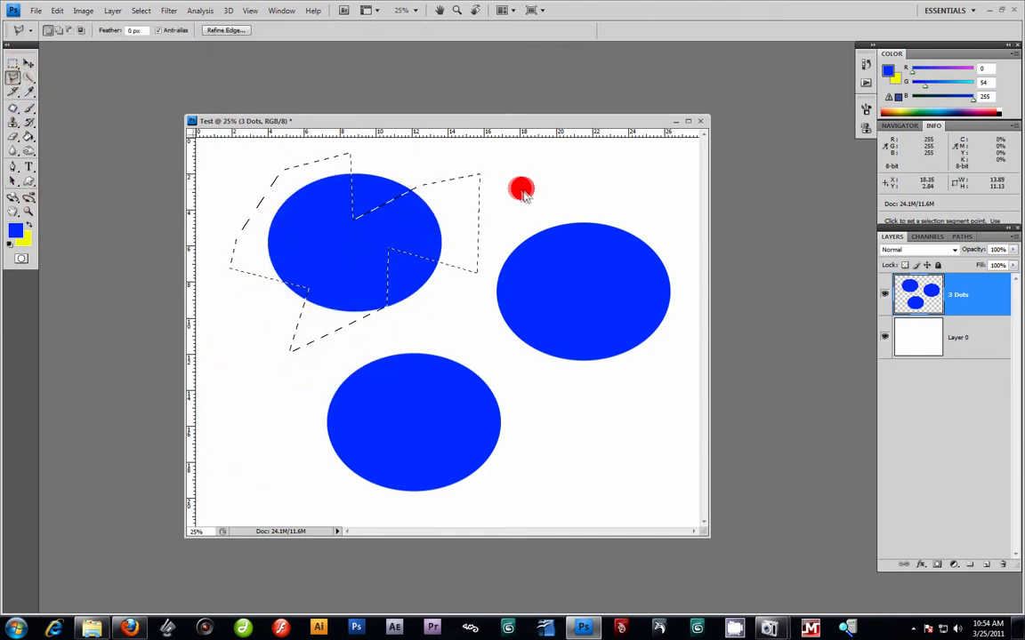
click(476, 258)
click(507, 402)
click(669, 421)
click(698, 253)
click(612, 190)
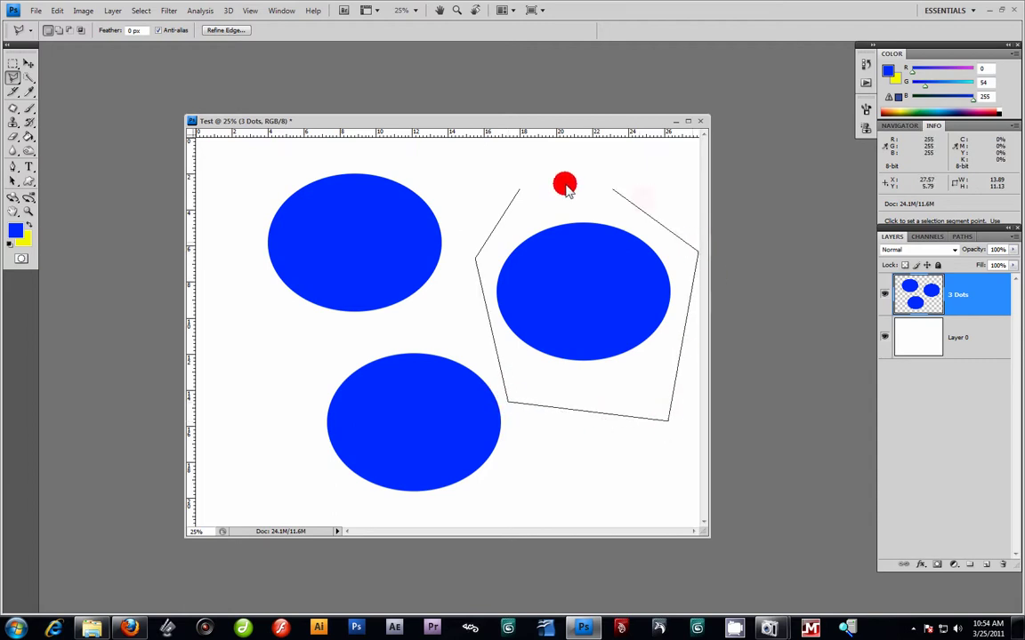
double_click(516, 192)
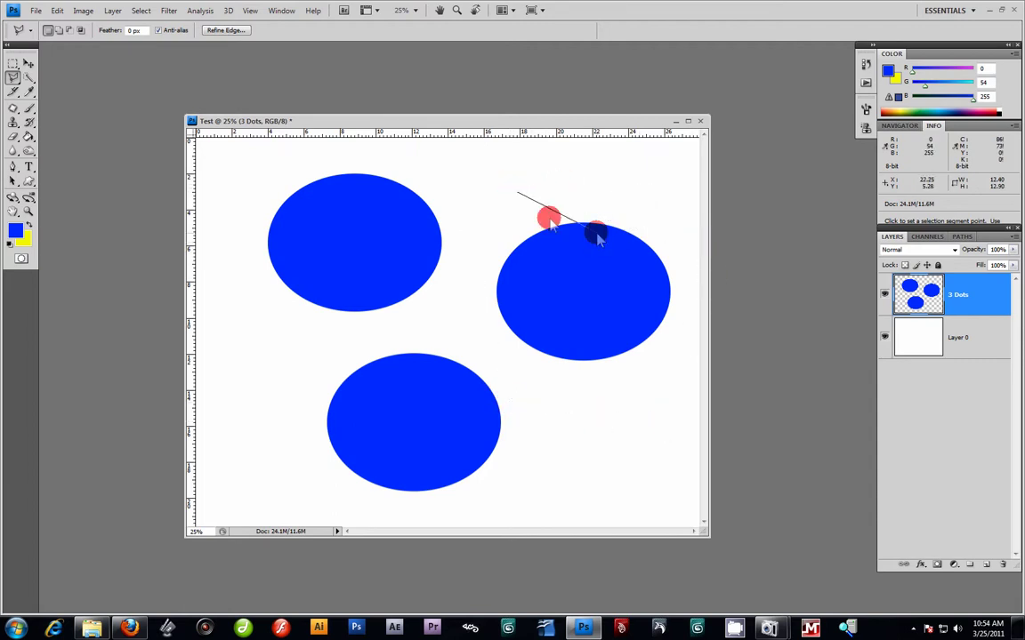
- Outline a new polygonal selection about 13.8 by 11.5 around the right ellipse, try moving its contents slightly right, and undo the move
click(489, 219)
click(449, 329)
click(587, 398)
click(686, 321)
click(696, 196)
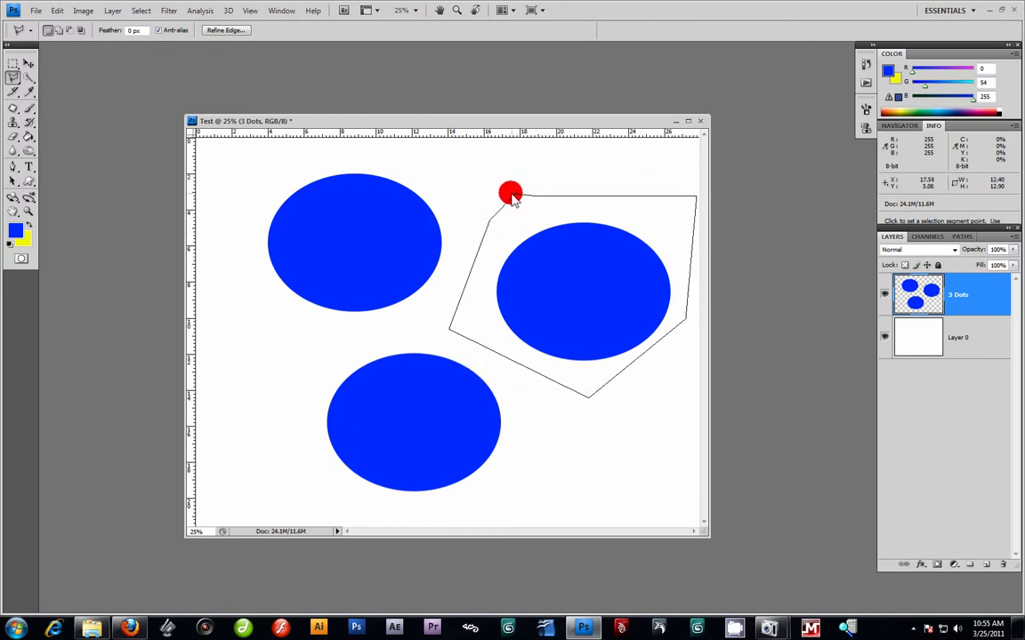
click(513, 194)
click(28, 63)
drag(460, 267, 505, 258)
key(ctrl+z)
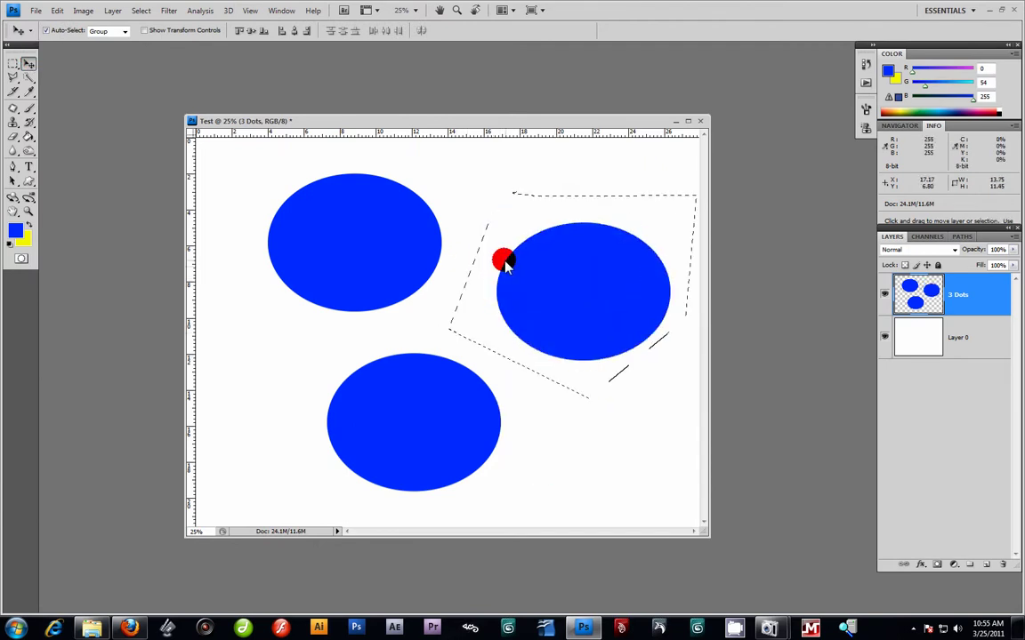
- Trace the upper-left ellipse's edge with the Magnetic Lasso Tool into a selection about 9.8 by 7.7, and clear the selection
click(14, 80)
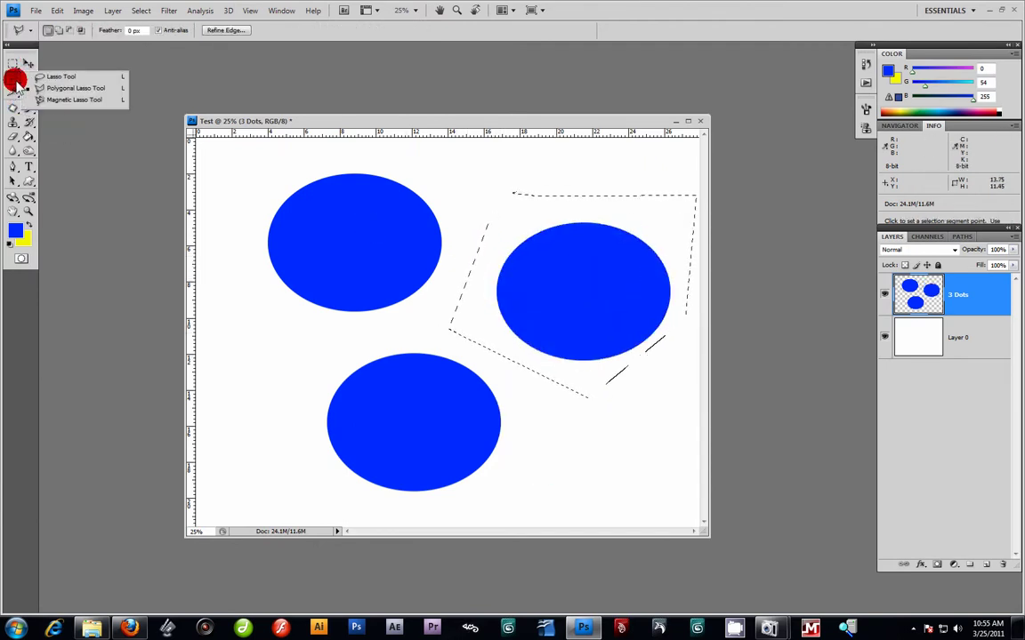
click(53, 100)
click(311, 209)
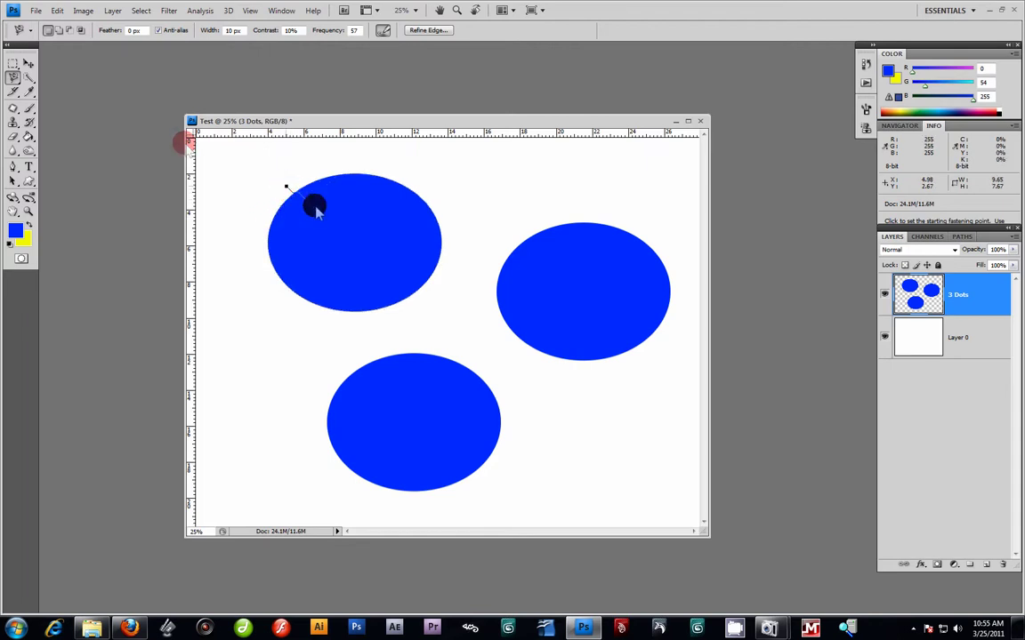
mouse_move(164, 87)
mouse_down()
mouse_move(305, 249)
mouse_move(273, 243)
mouse_move(281, 273)
mouse_move(264, 288)
mouse_move(366, 326)
mouse_move(392, 322)
mouse_move(428, 289)
mouse_move(443, 249)
mouse_move(386, 182)
mouse_move(325, 181)
mouse_up()
double_click(285, 192)
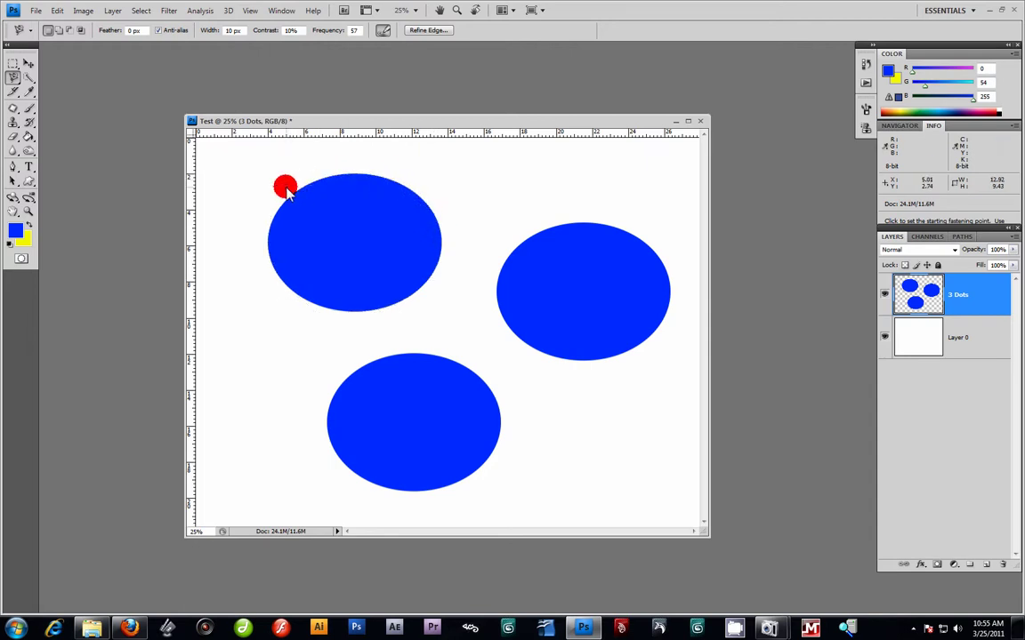
mouse_move(319, 186)
mouse_down()
mouse_move(395, 185)
mouse_move(435, 201)
mouse_move(442, 283)
mouse_move(380, 319)
mouse_move(304, 302)
mouse_move(266, 255)
mouse_move(265, 231)
mouse_move(280, 203)
mouse_up()
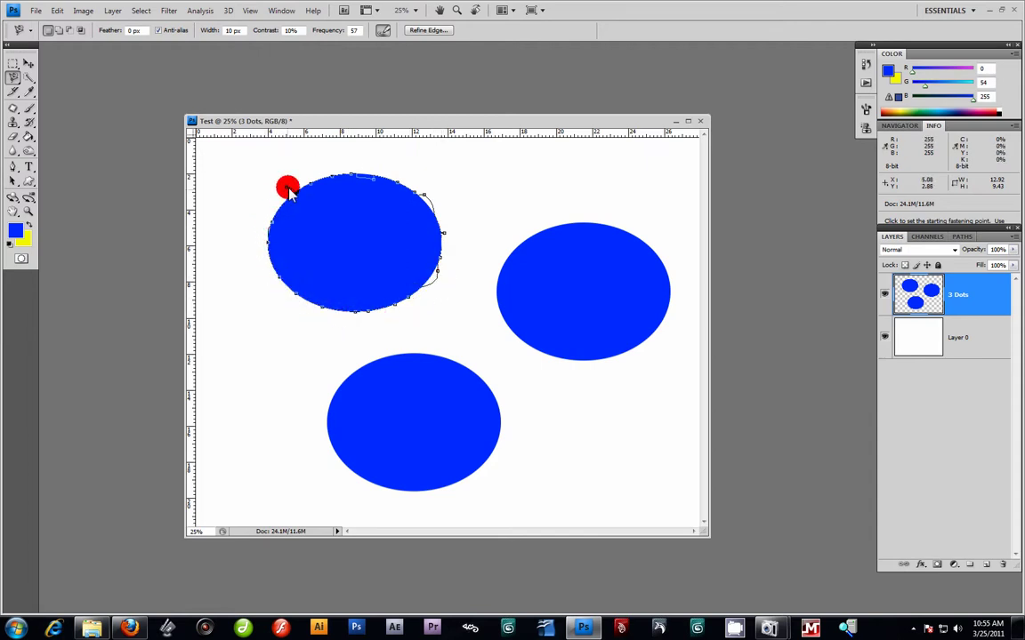
click(288, 189)
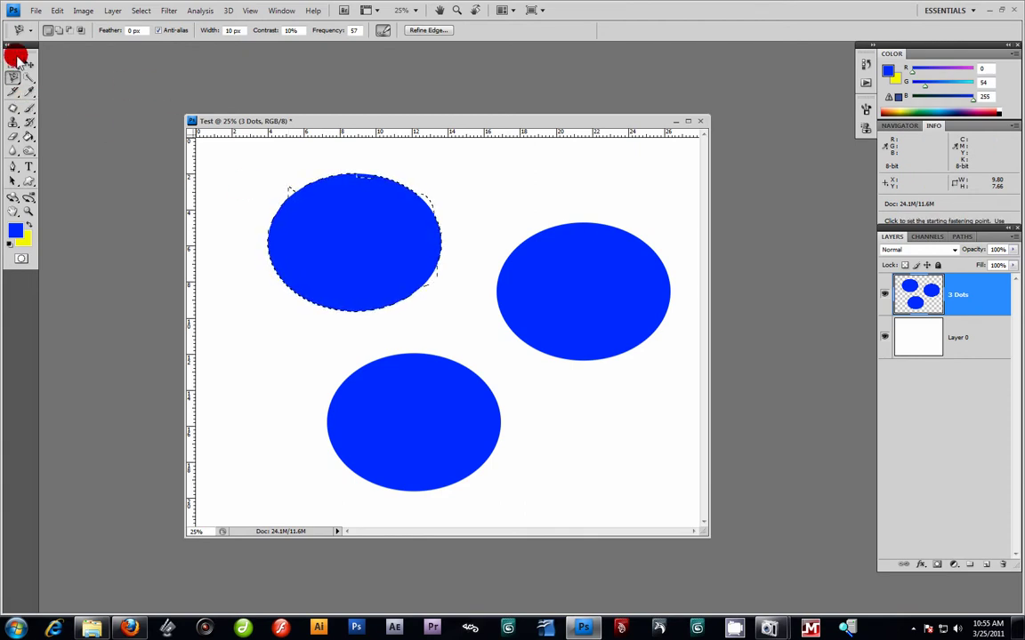
click(14, 64)
click(269, 167)
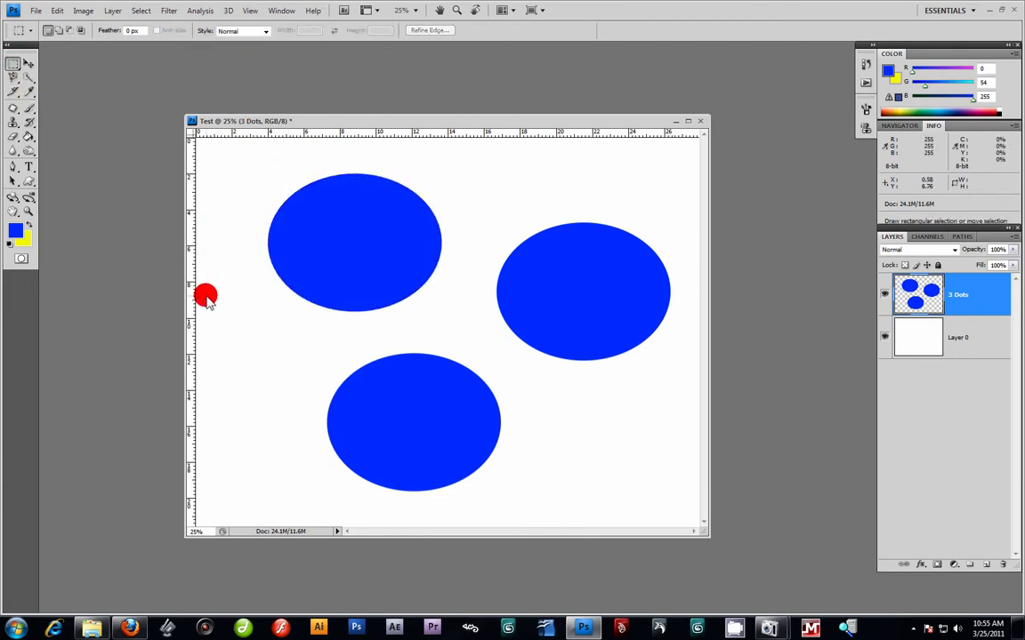
- With the Magic Wand at tolerance 32, select the empty area around the ellipses, and repeatedly select each ellipse in turn, ending with the lower one
mouse_move(27, 80)
mouse_down()
mouse_move(76, 78)
mouse_move(82, 92)
mouse_up()
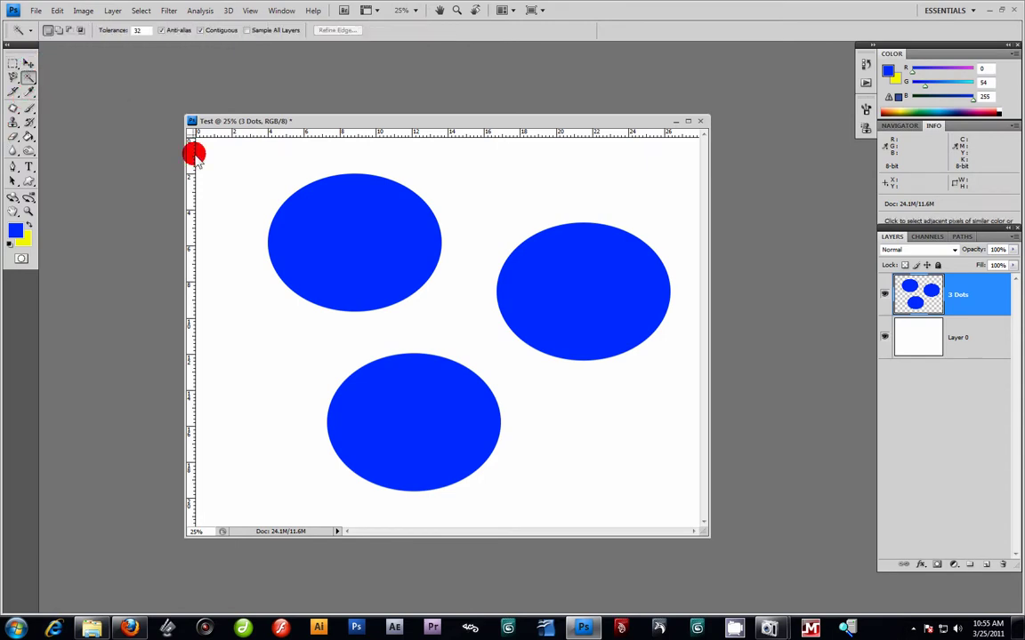
click(202, 196)
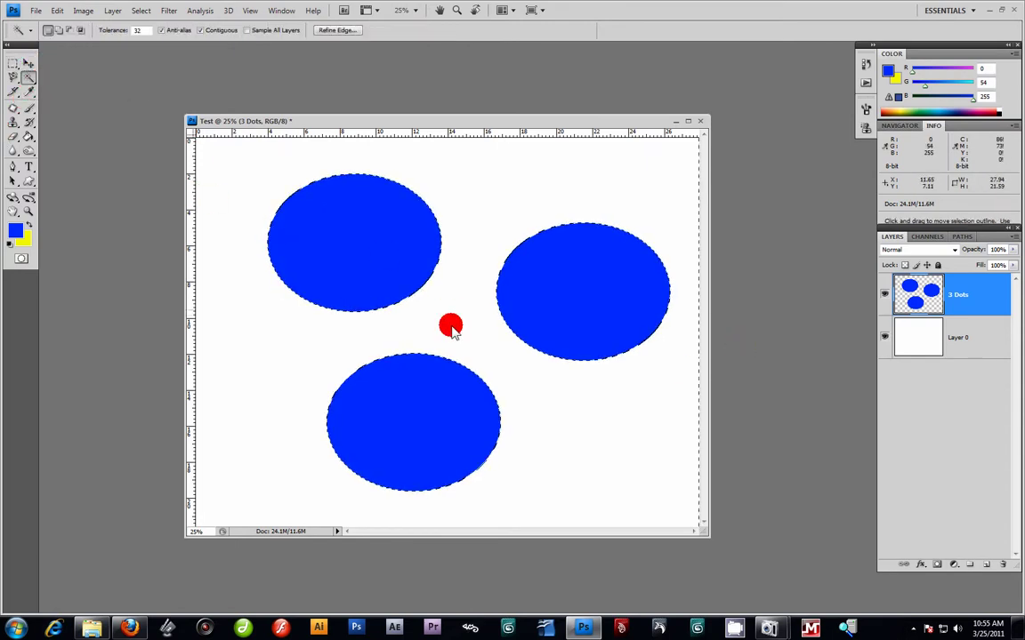
click(522, 279)
click(379, 267)
click(487, 379)
click(584, 301)
click(433, 458)
click(339, 238)
click(565, 295)
click(485, 411)
click(393, 261)
click(516, 293)
click(493, 423)
click(407, 258)
click(534, 293)
click(496, 407)
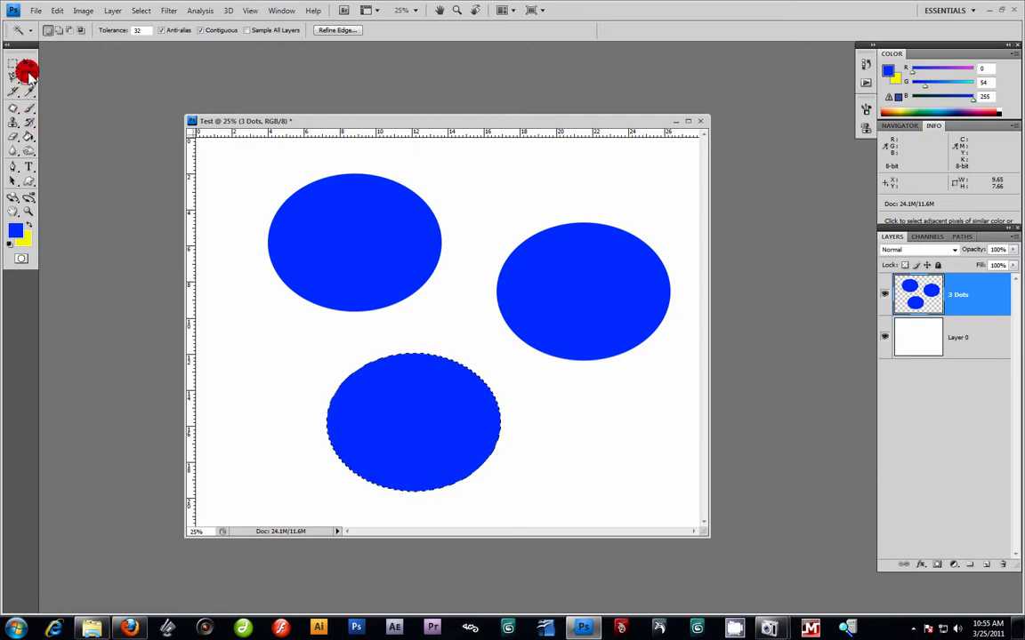
- Brush a selection across the ellipses and the empty area with the Quick Selection Tool, and clear the selection
drag(30, 75, 80, 75)
mouse_move(237, 198)
mouse_down()
mouse_move(274, 281)
mouse_move(325, 315)
mouse_move(365, 325)
mouse_move(449, 317)
mouse_move(459, 268)
mouse_move(515, 204)
mouse_move(589, 257)
mouse_move(503, 388)
mouse_up()
key(ctrl+d)
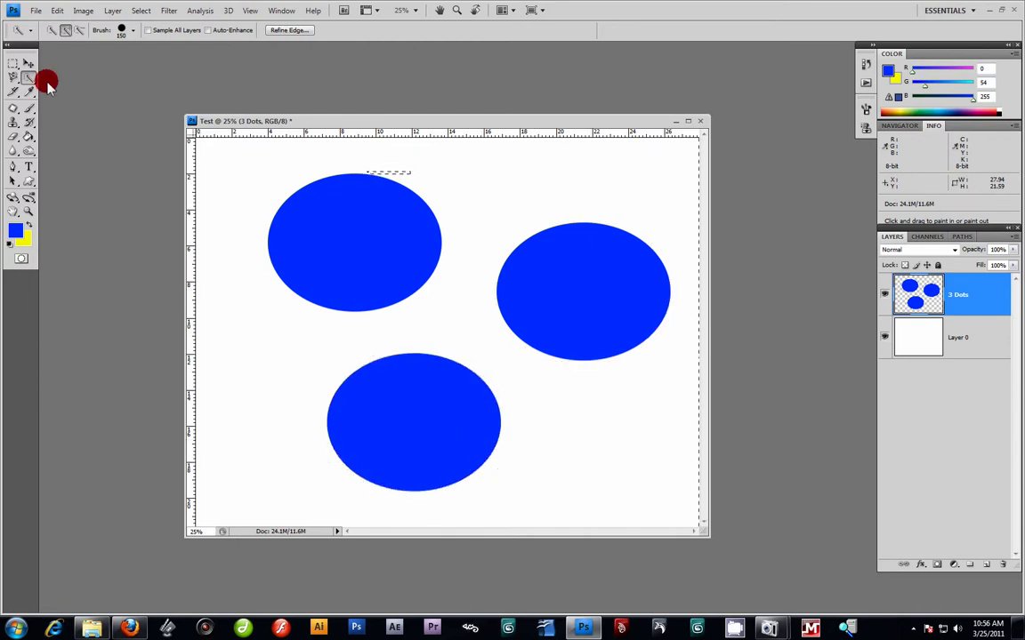
click(16, 63)
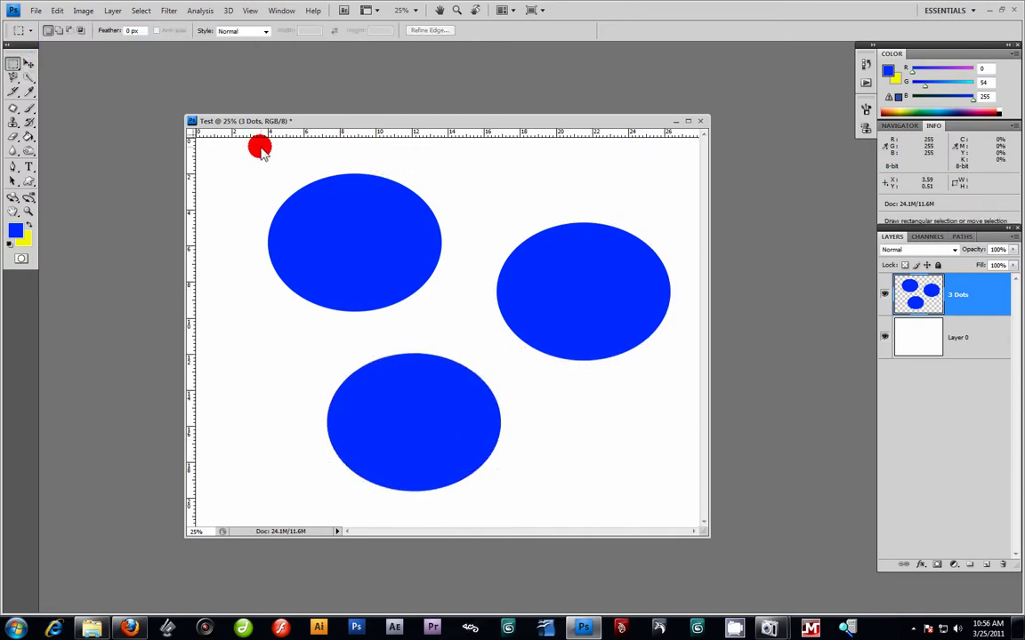
click(28, 91)
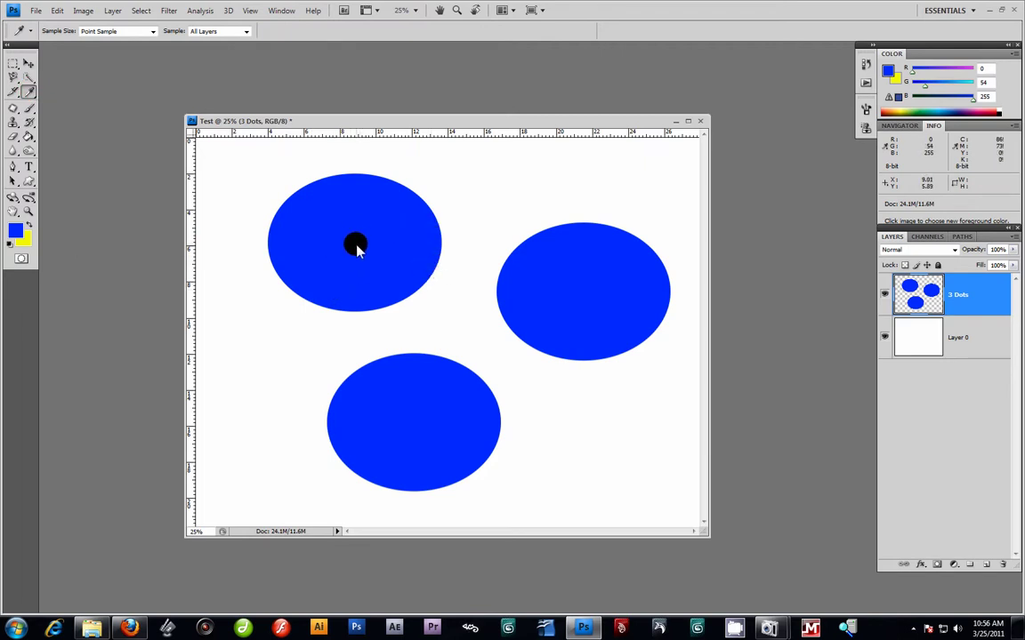
right_click(12, 131)
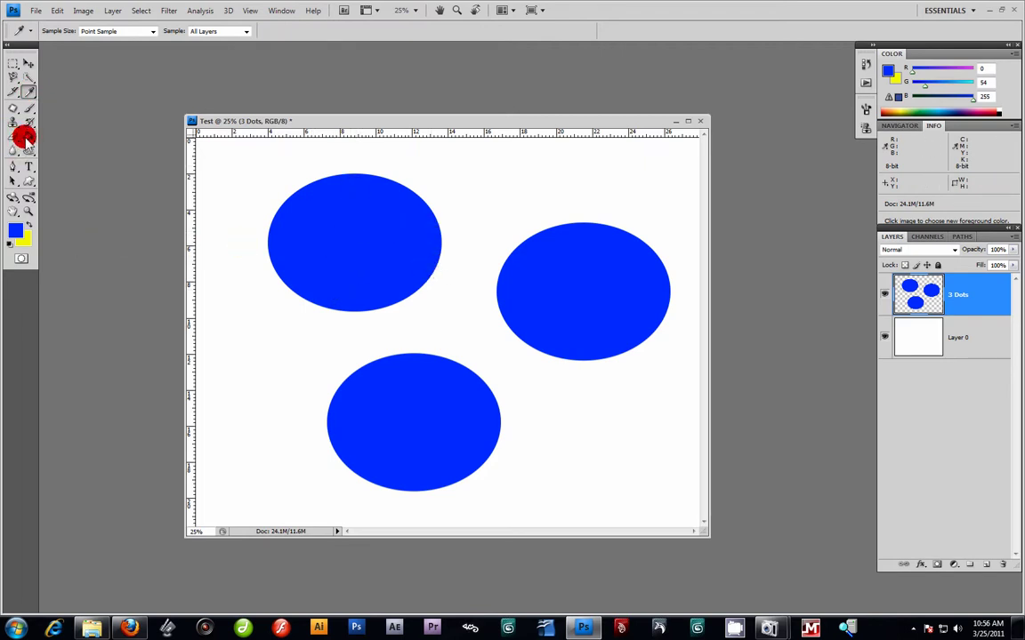
- Select the right ellipse with the Magic Wand, fill it with the swapped-in yellow using the Paint Bucket, and deselect it
drag(29, 79, 69, 85)
click(532, 279)
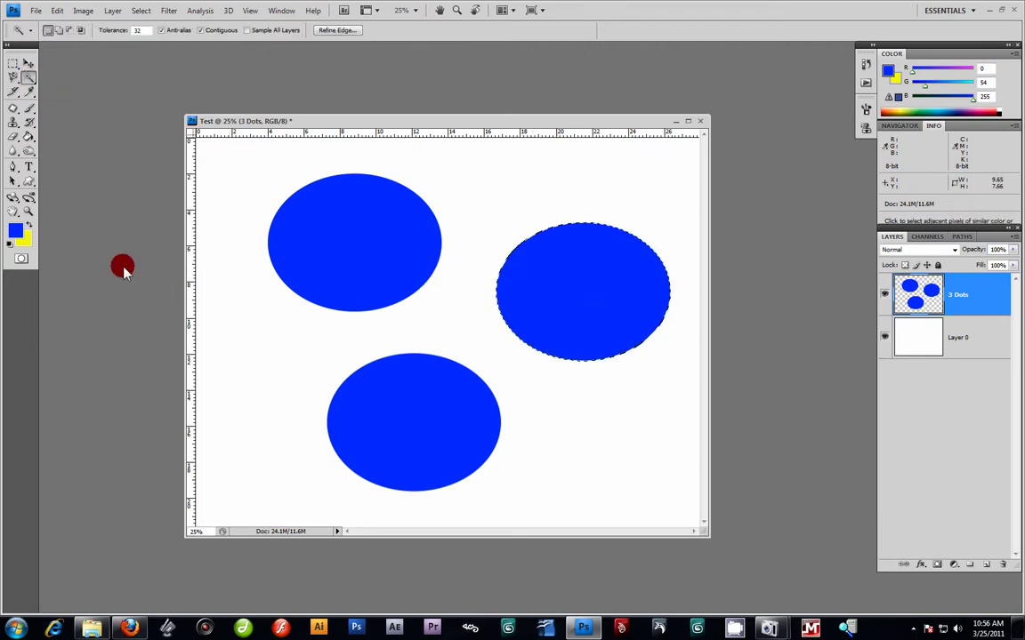
right_click(26, 223)
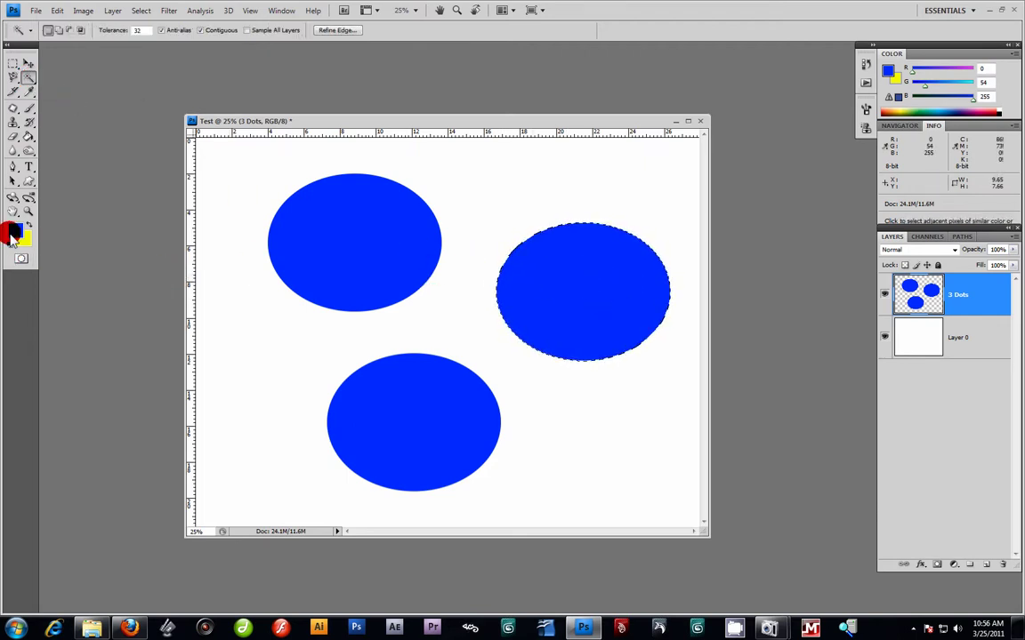
click(17, 229)
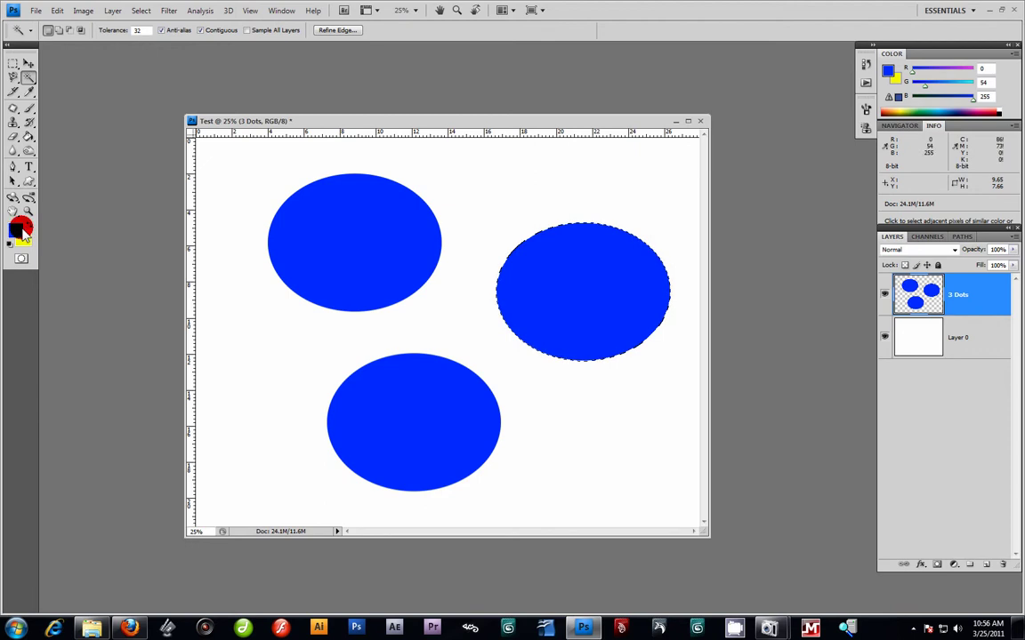
click(28, 222)
click(28, 136)
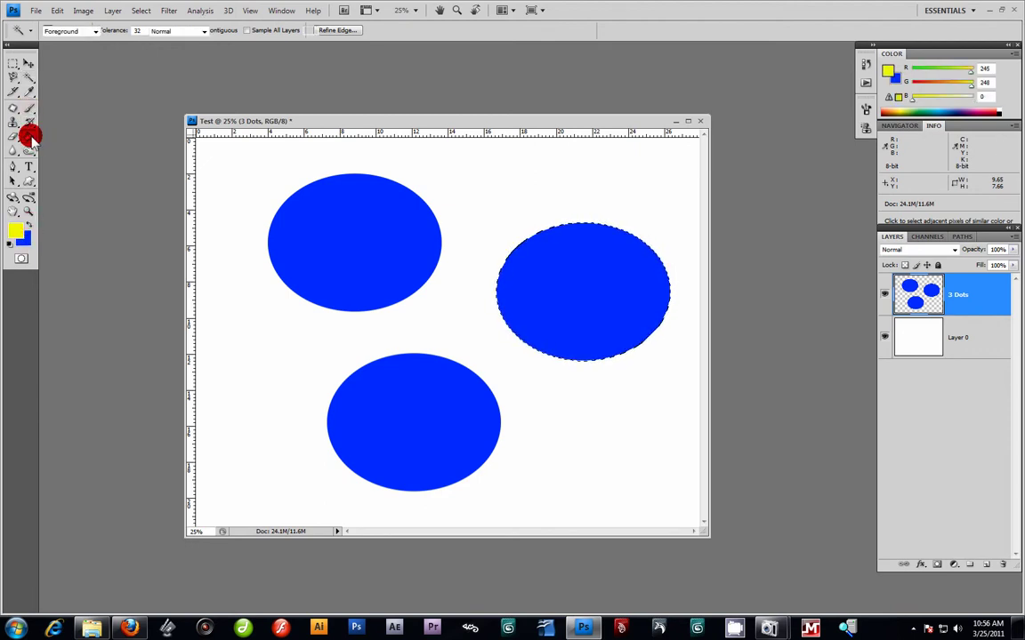
click(535, 281)
click(14, 64)
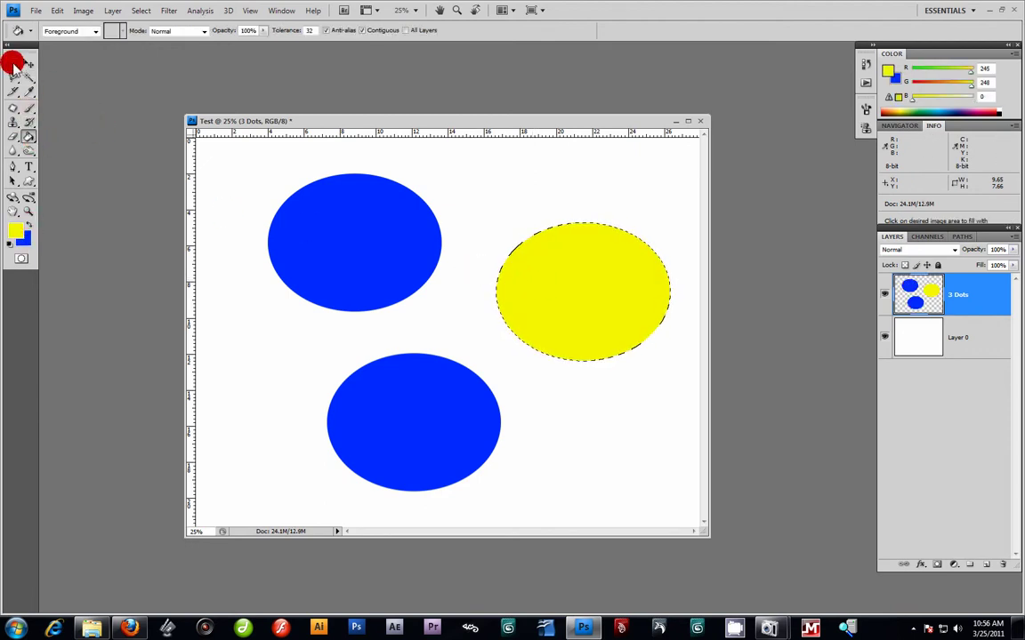
click(196, 149)
- Set the foreground color to a blue of R 8, G 100, B 252, and change it to magenta ff00a8
click(15, 230)
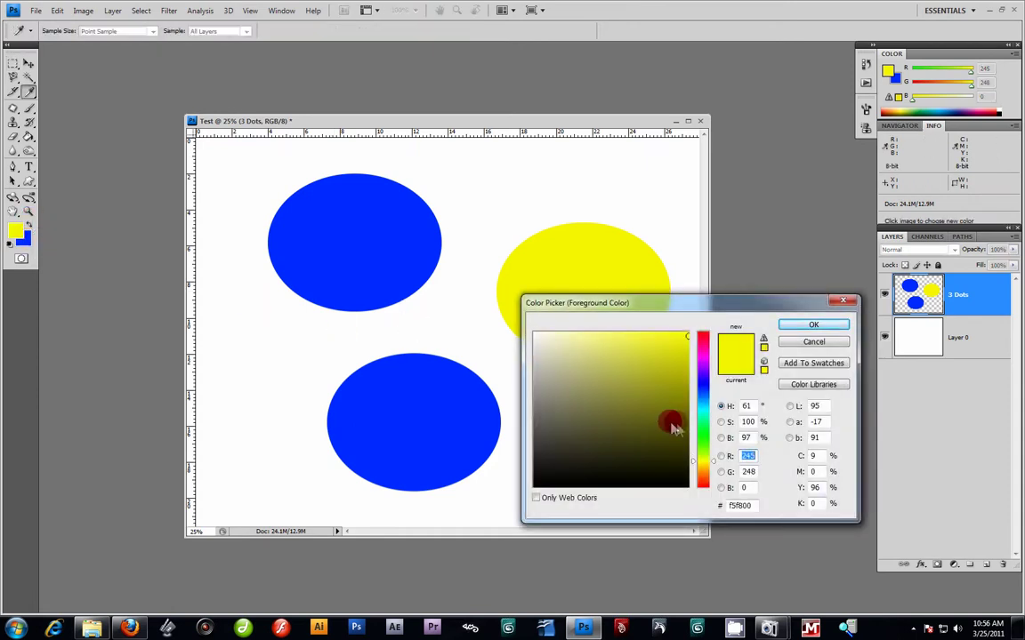
drag(700, 430, 683, 335)
click(815, 326)
click(15, 229)
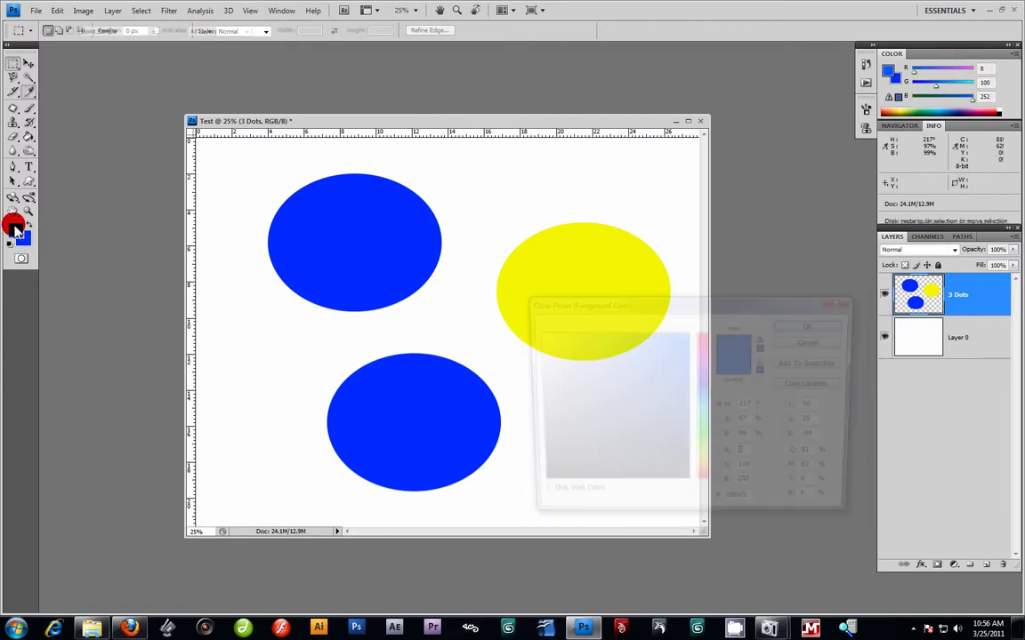
drag(703, 397, 701, 337)
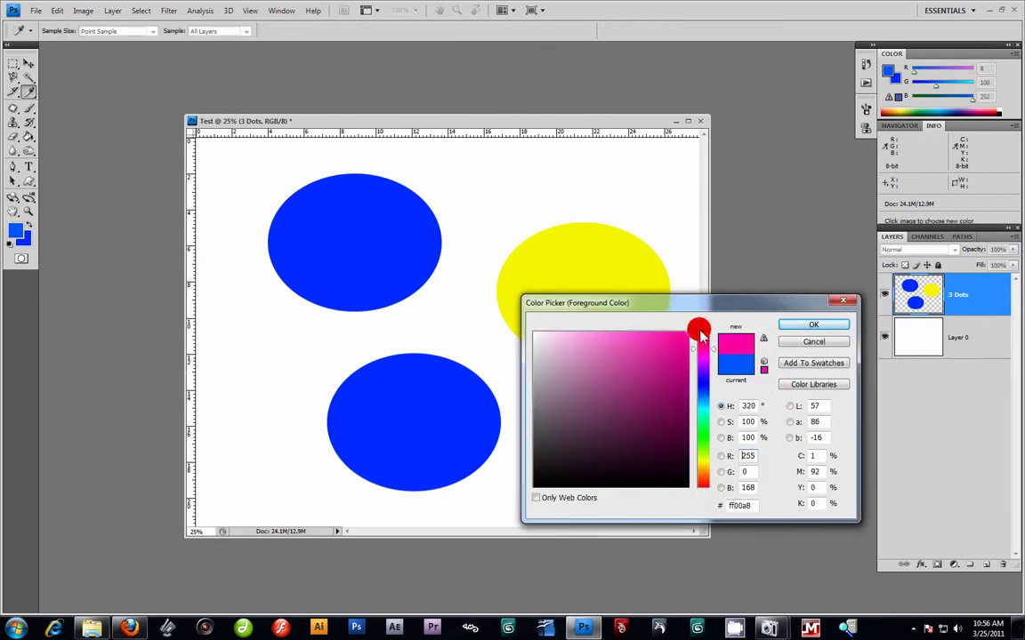
click(815, 329)
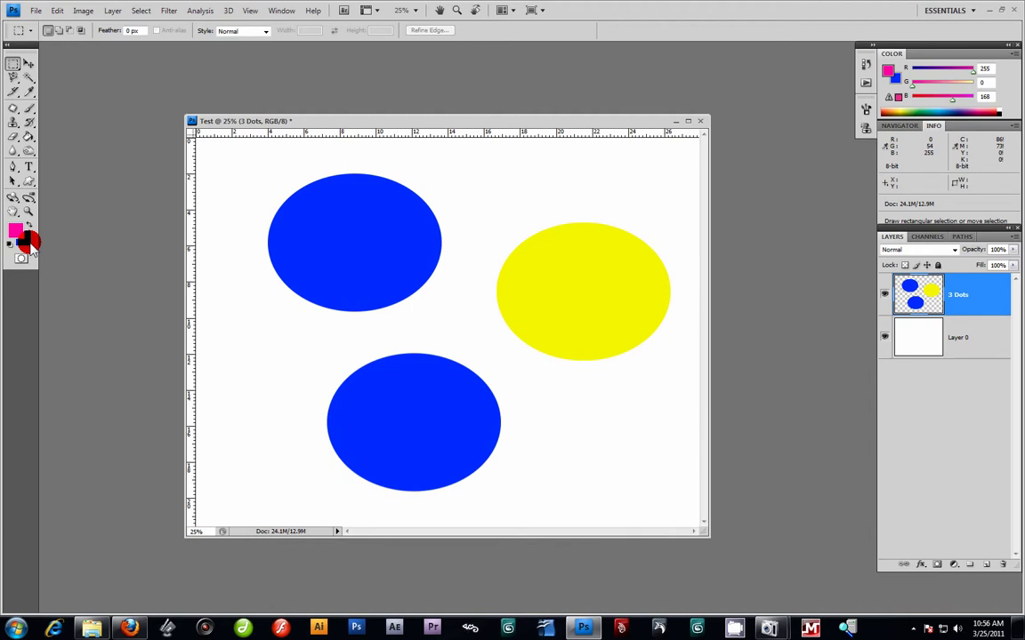
- Set the background color to pure red, ff0000
click(26, 238)
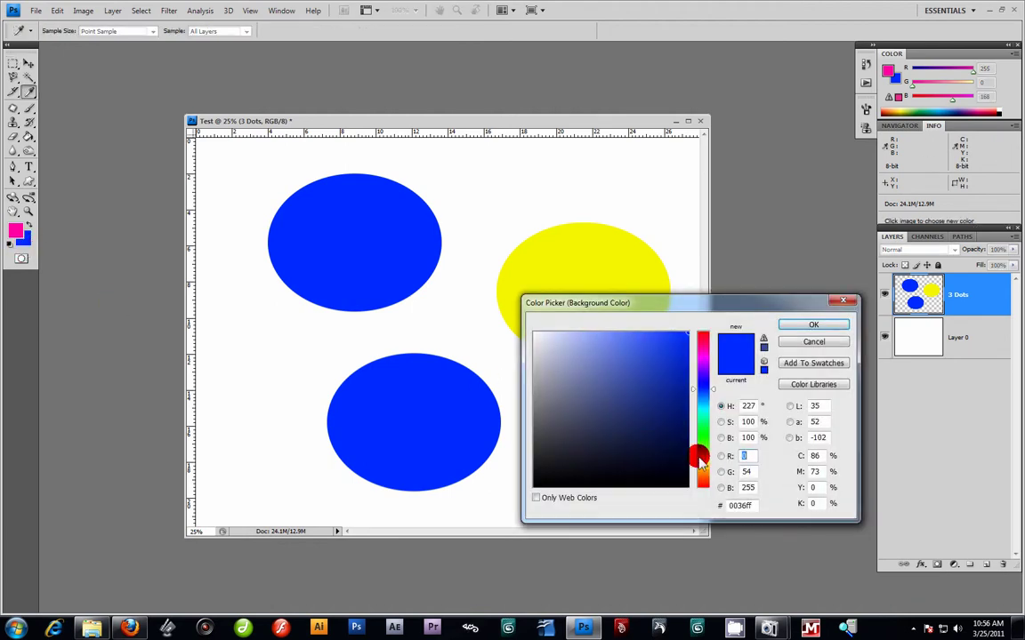
click(703, 480)
click(813, 325)
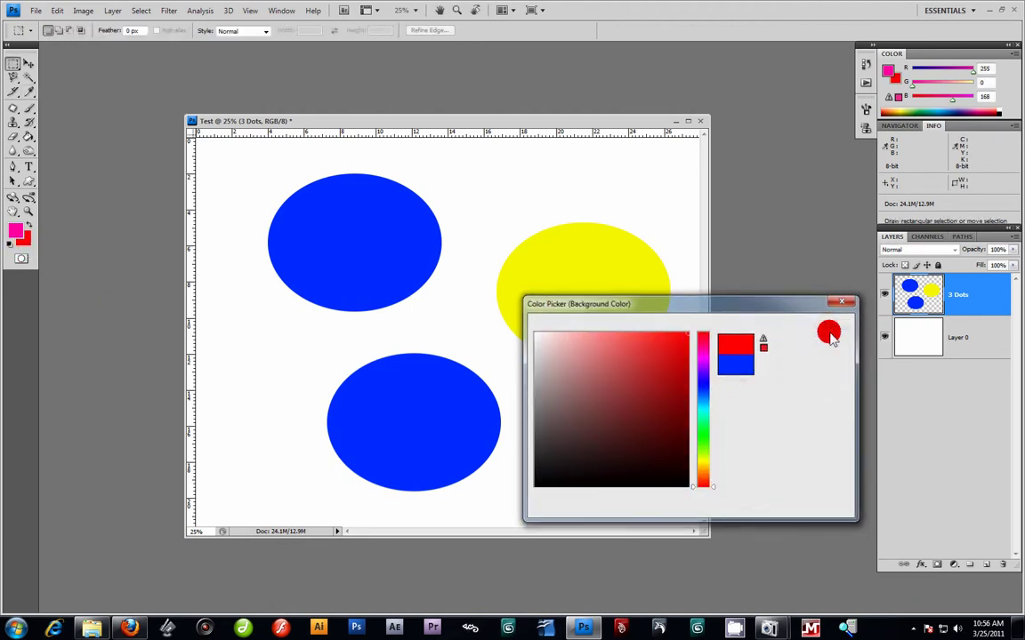
key(m)
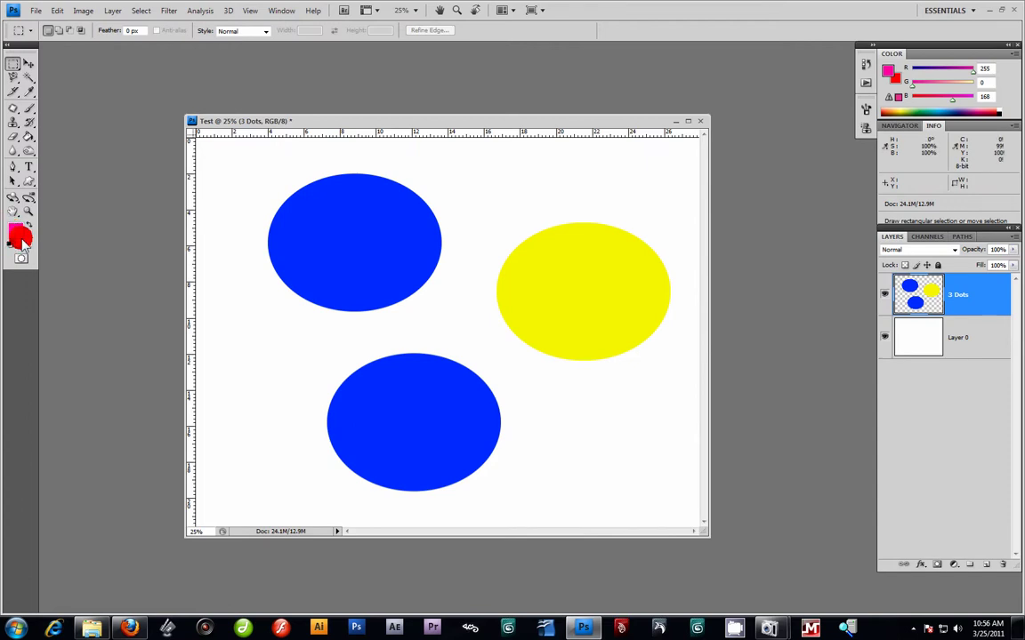
- Sample the right ellipse's yellow as the foreground color with the Eyedropper, and set the background to the upper-left ellipse's blue, 0036ff
click(29, 92)
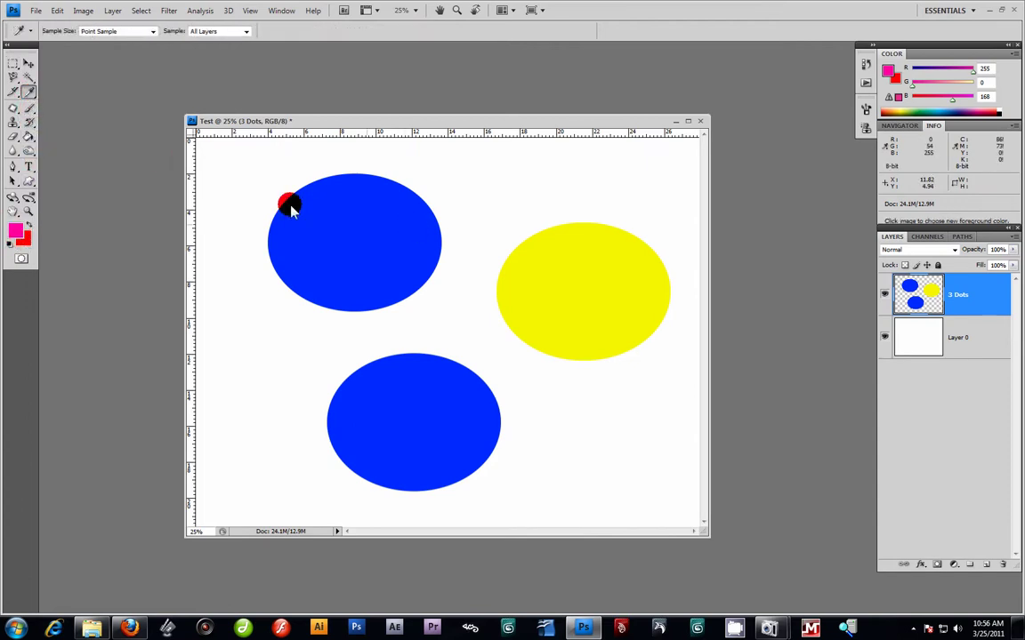
click(590, 270)
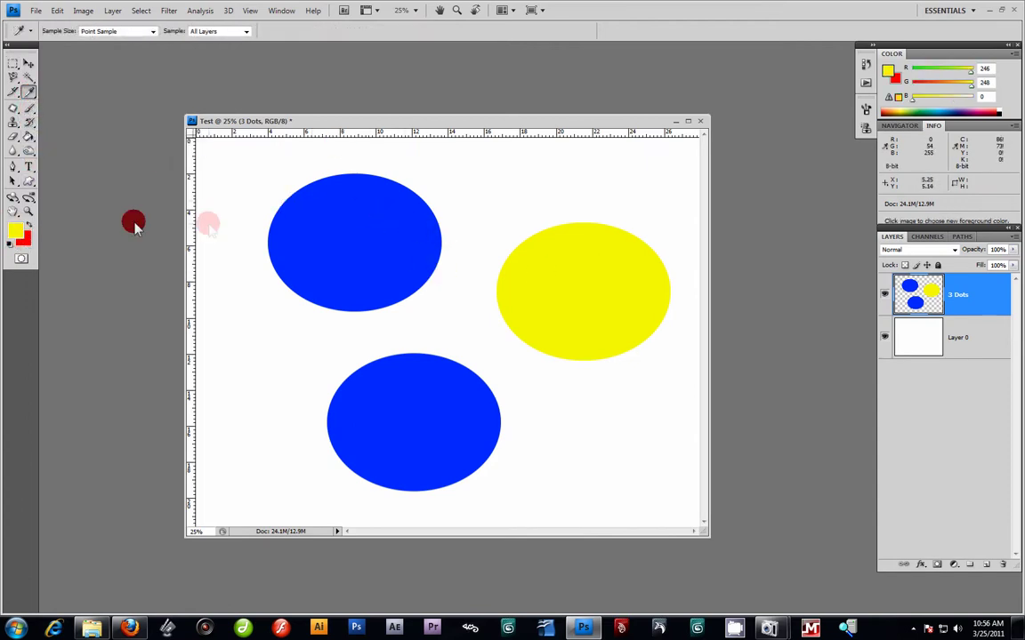
click(22, 240)
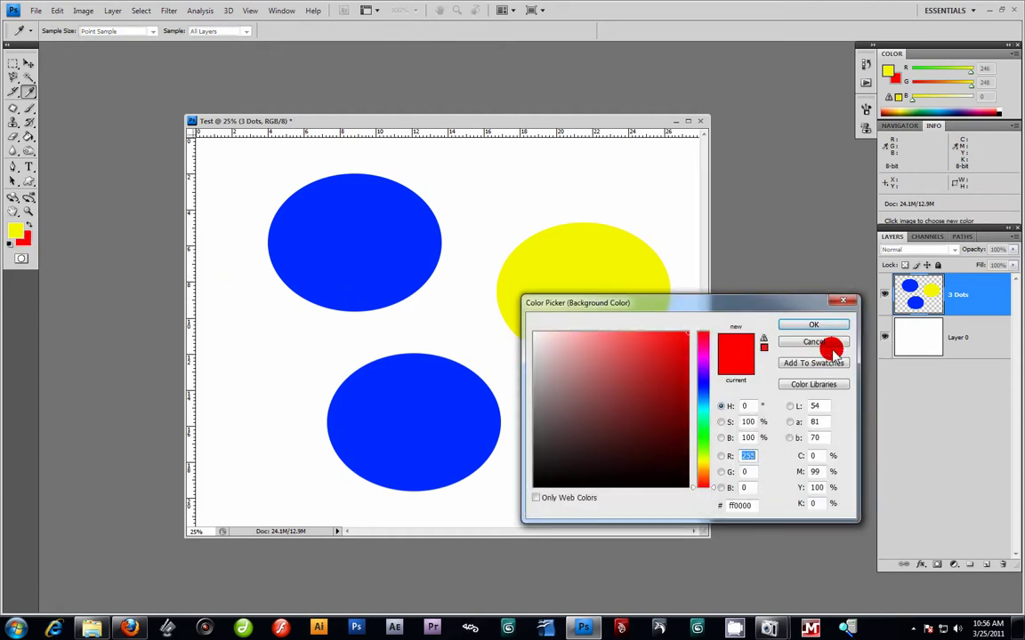
click(844, 325)
click(23, 238)
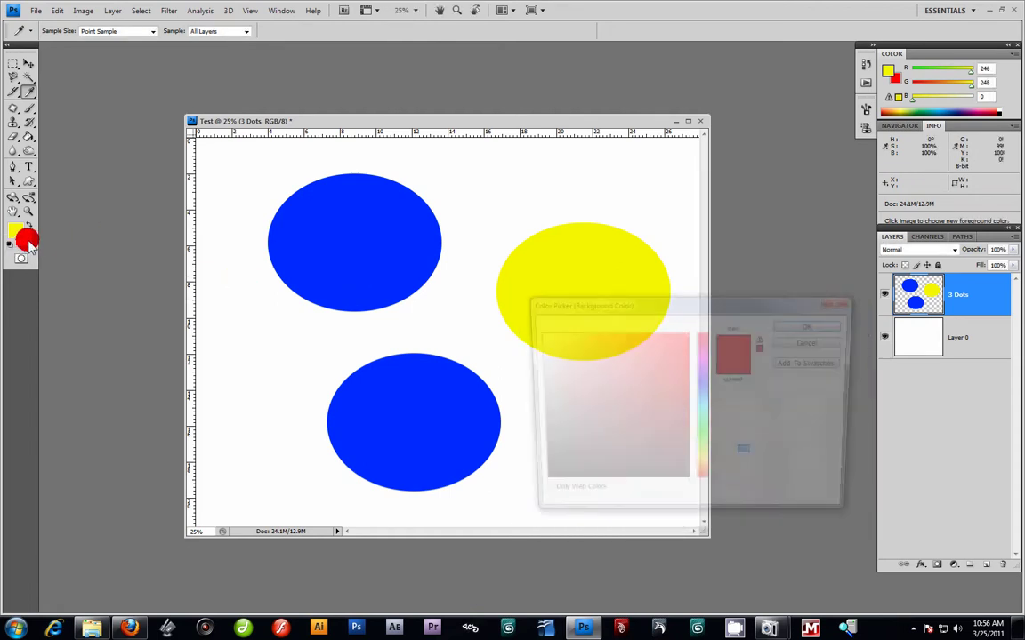
click(334, 256)
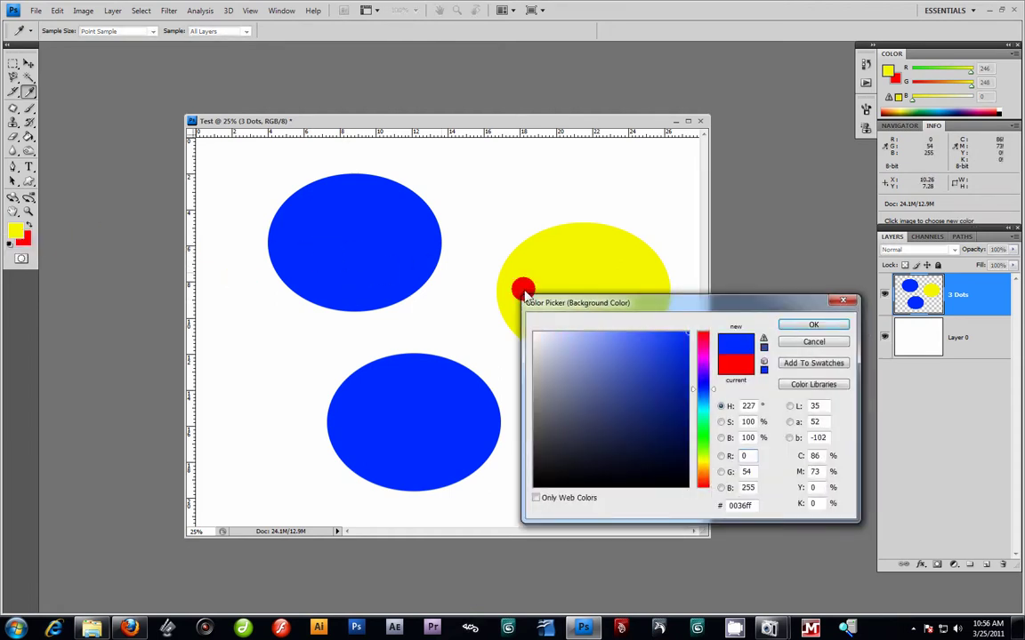
click(813, 324)
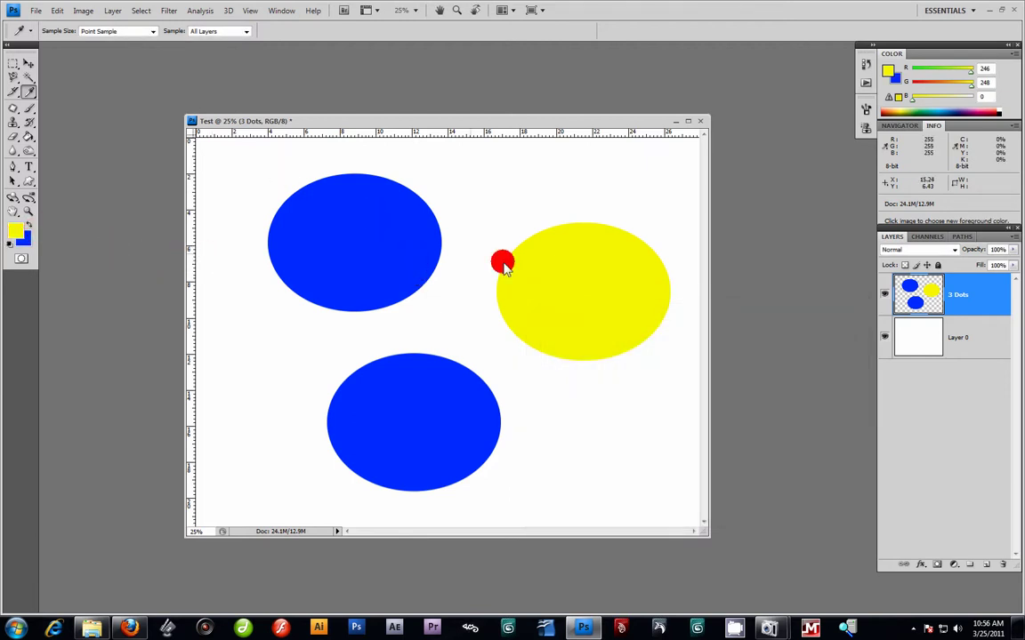
click(13, 91)
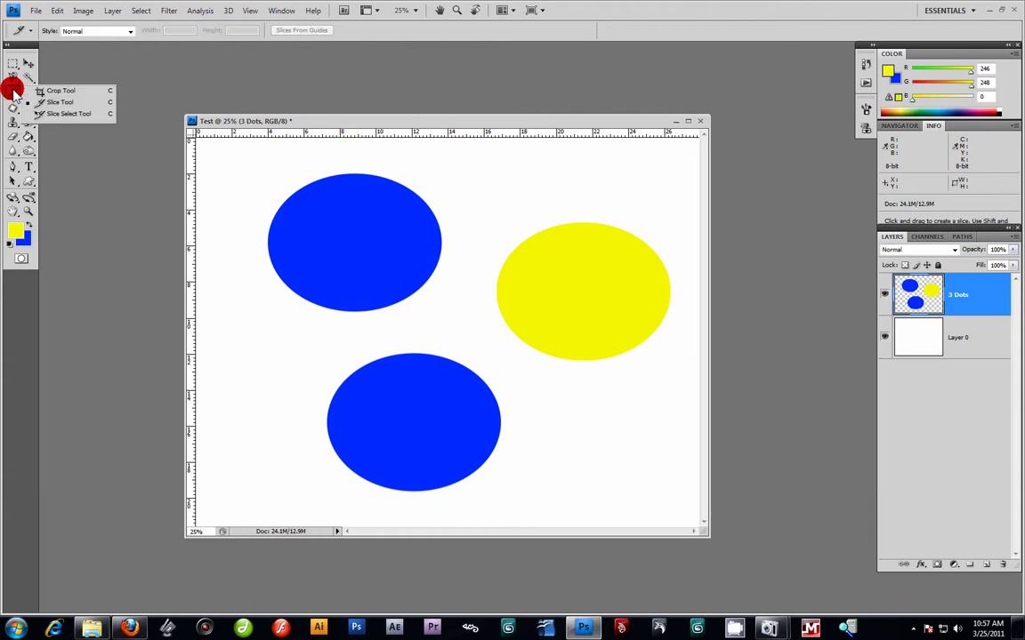
click(9, 92)
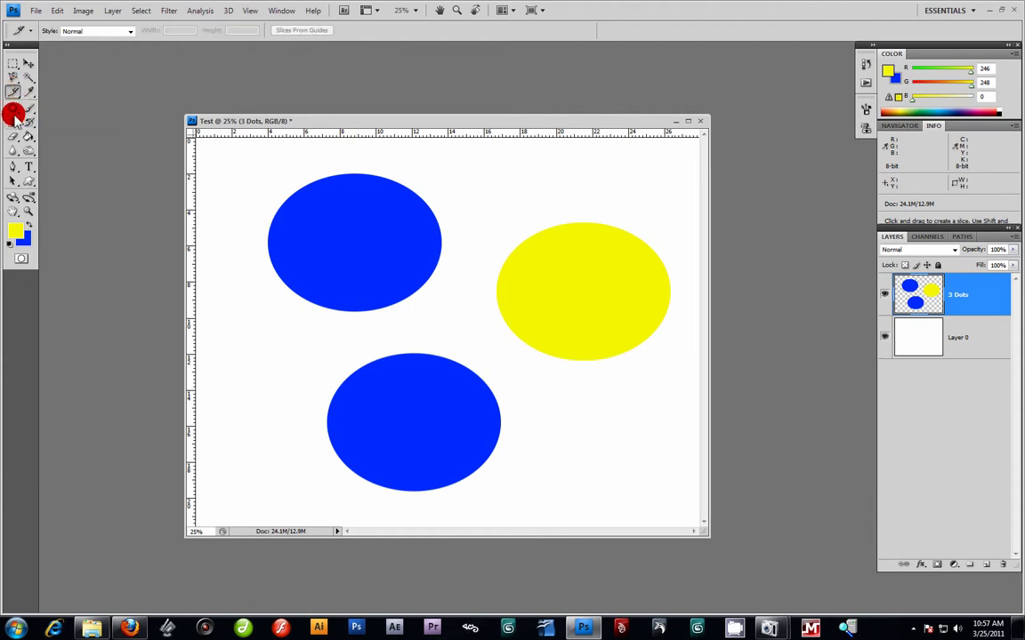
click(15, 110)
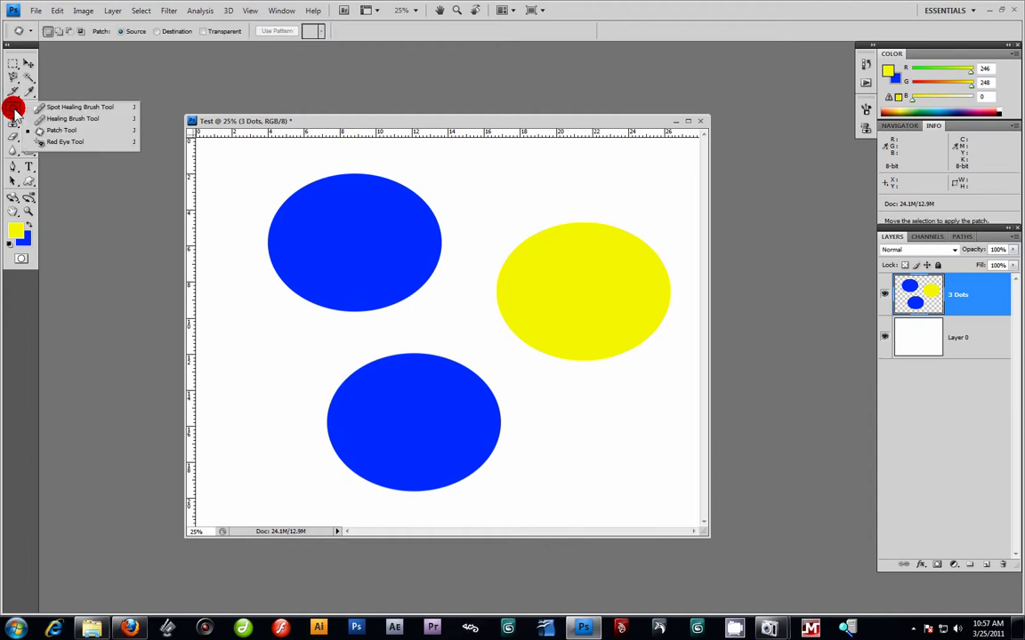
click(12, 113)
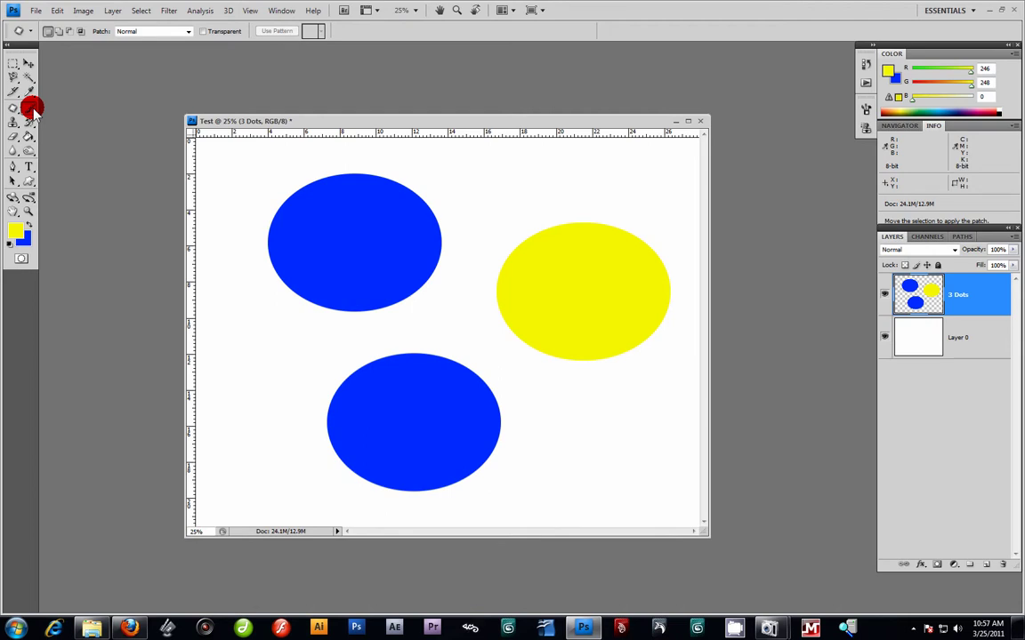
- Activate the Brush Tool and look through its available brush tips
click(32, 109)
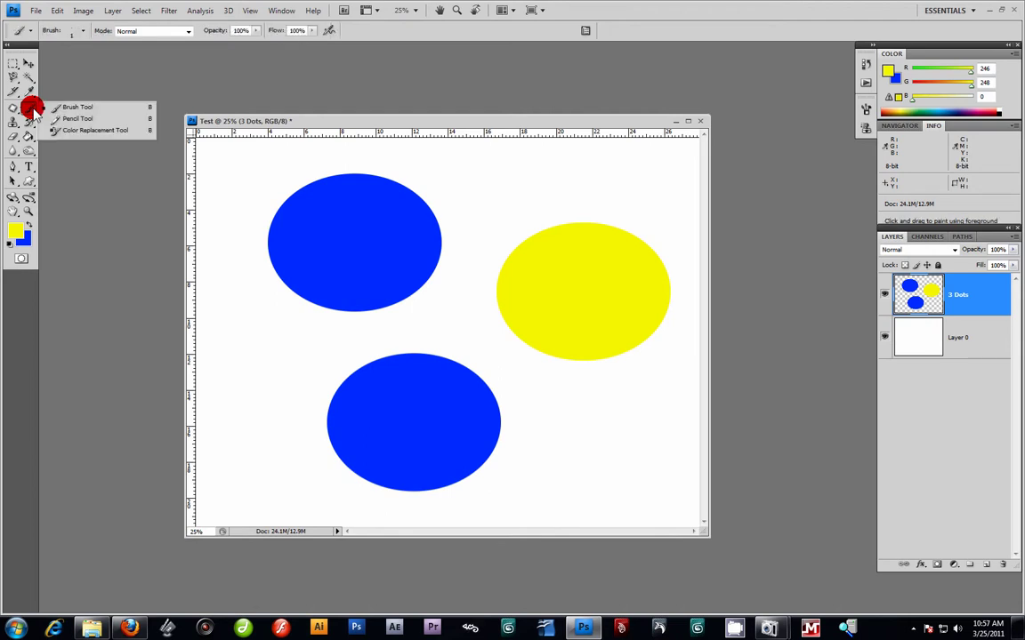
click(81, 111)
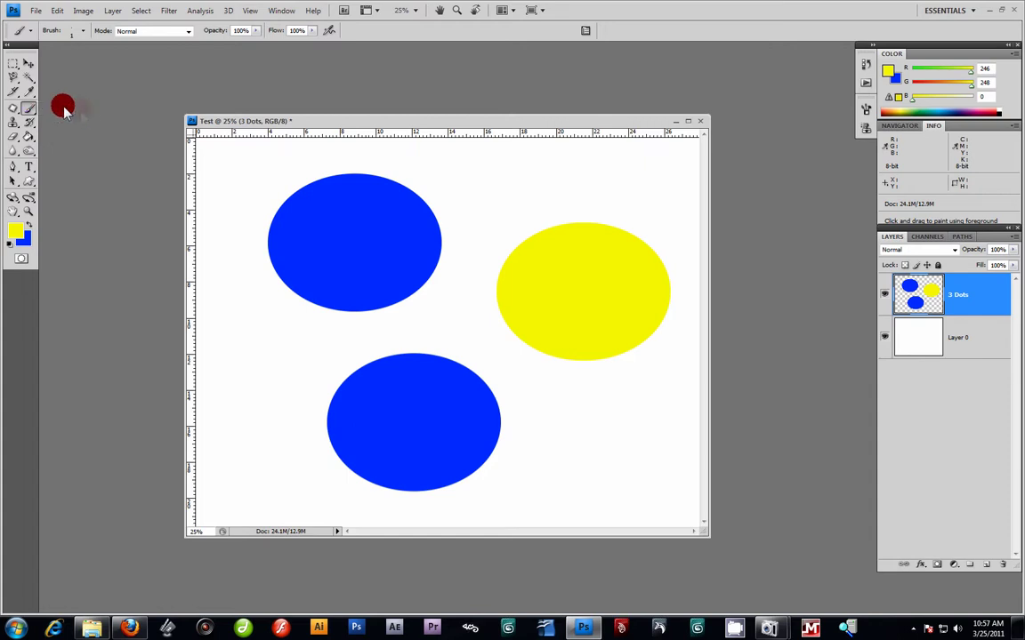
click(82, 31)
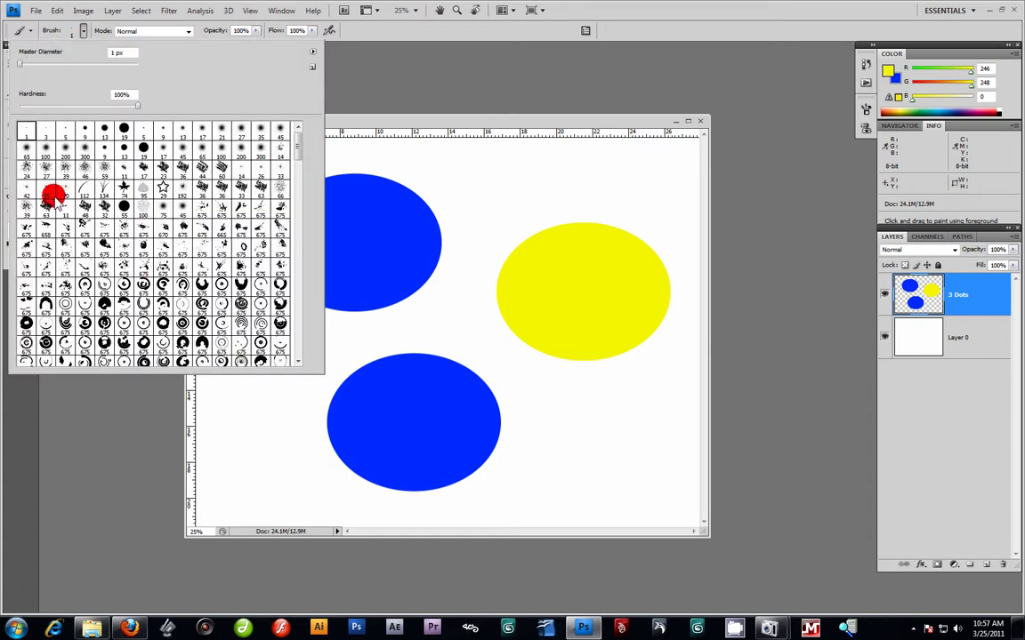
mouse_move(299, 147)
mouse_down()
mouse_move(300, 328)
mouse_move(300, 140)
mouse_up()
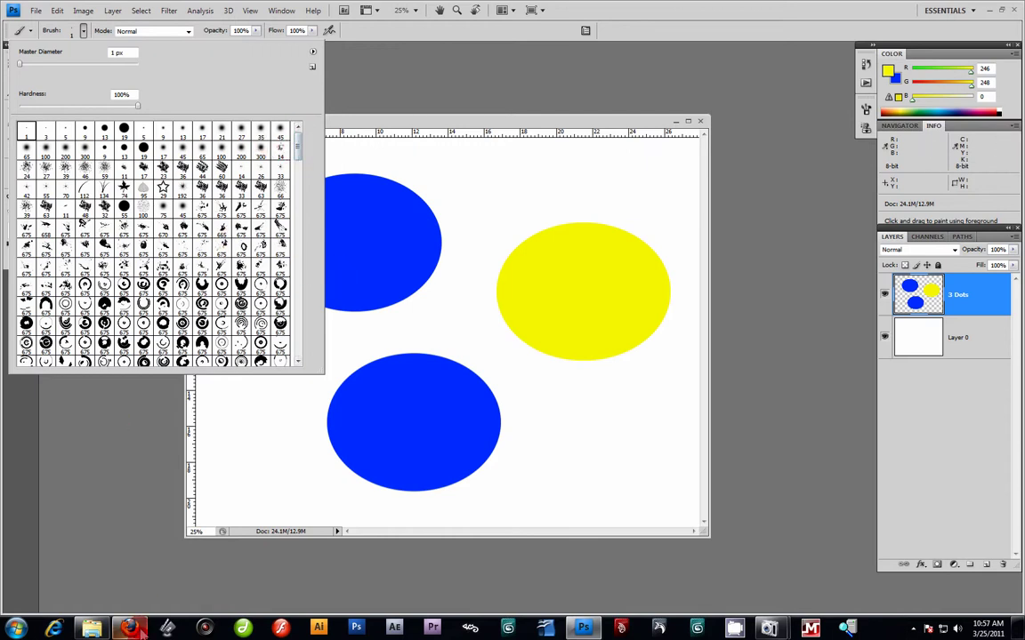
click(528, 477)
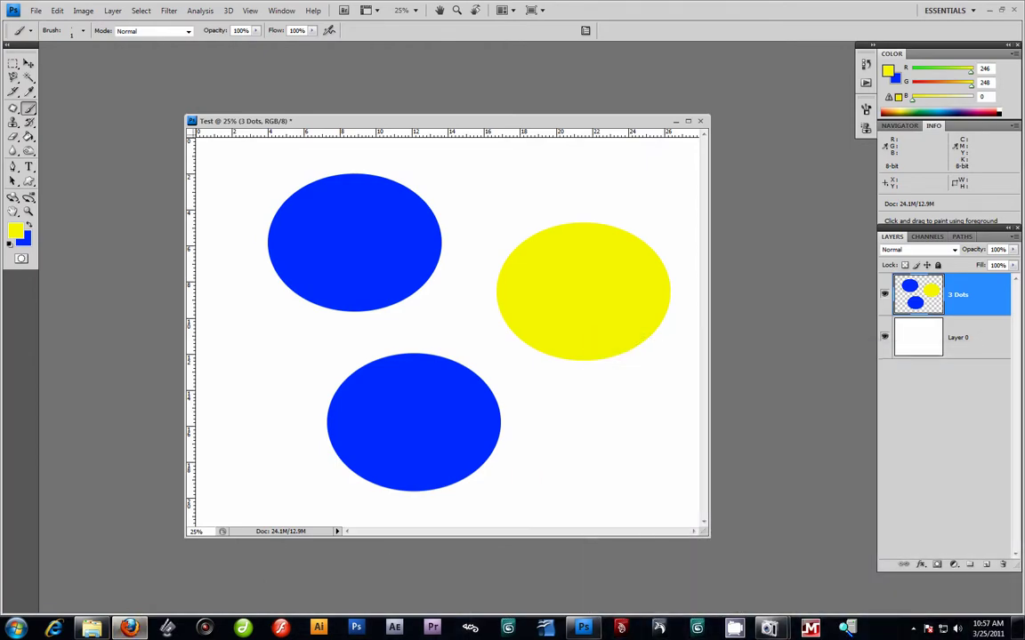
key(alt+Tab)
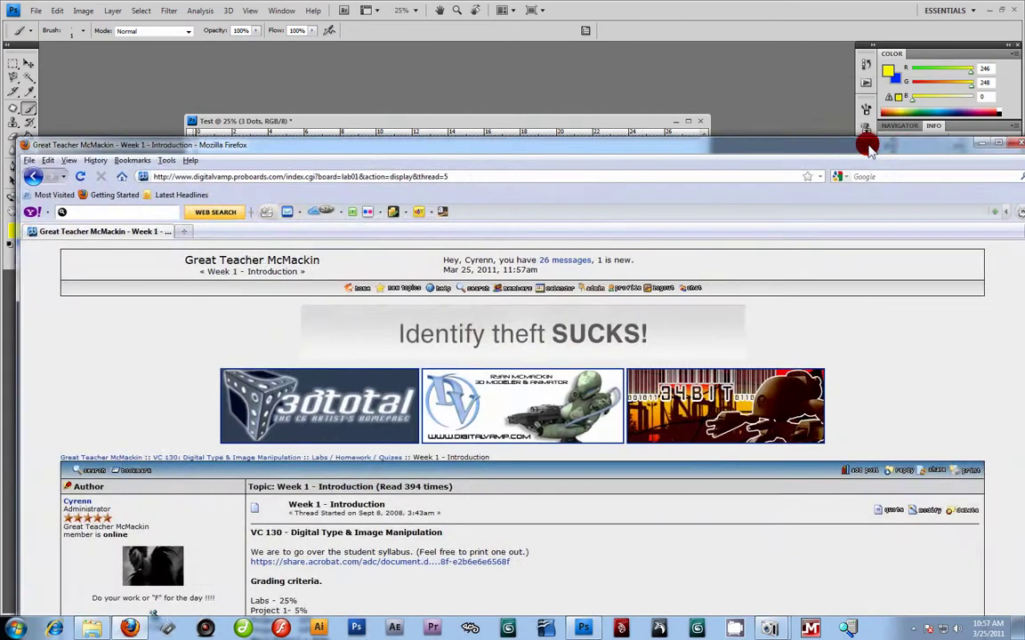
click(869, 147)
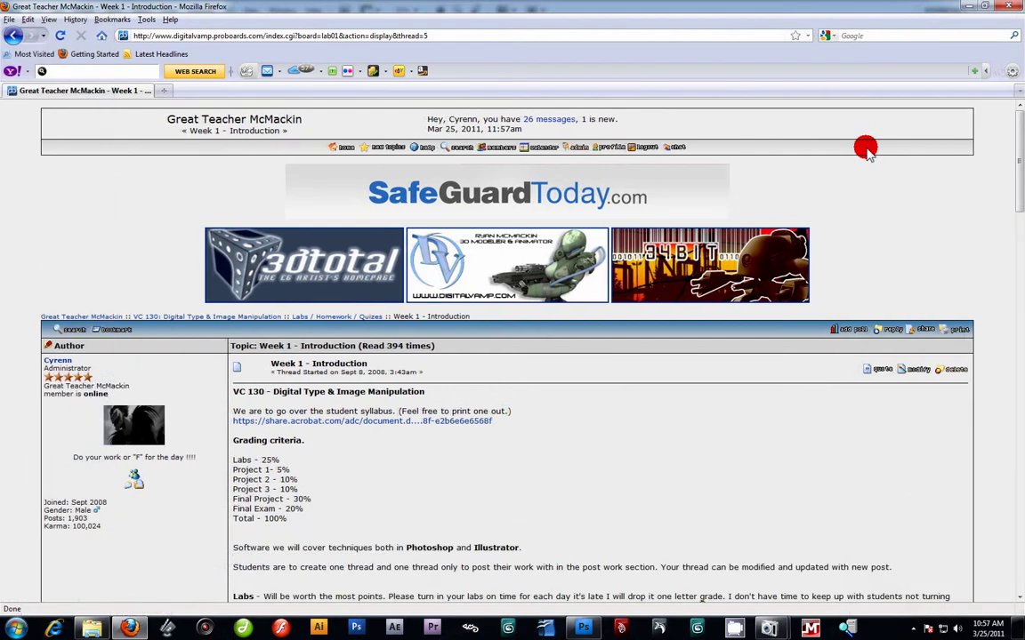
click(394, 36)
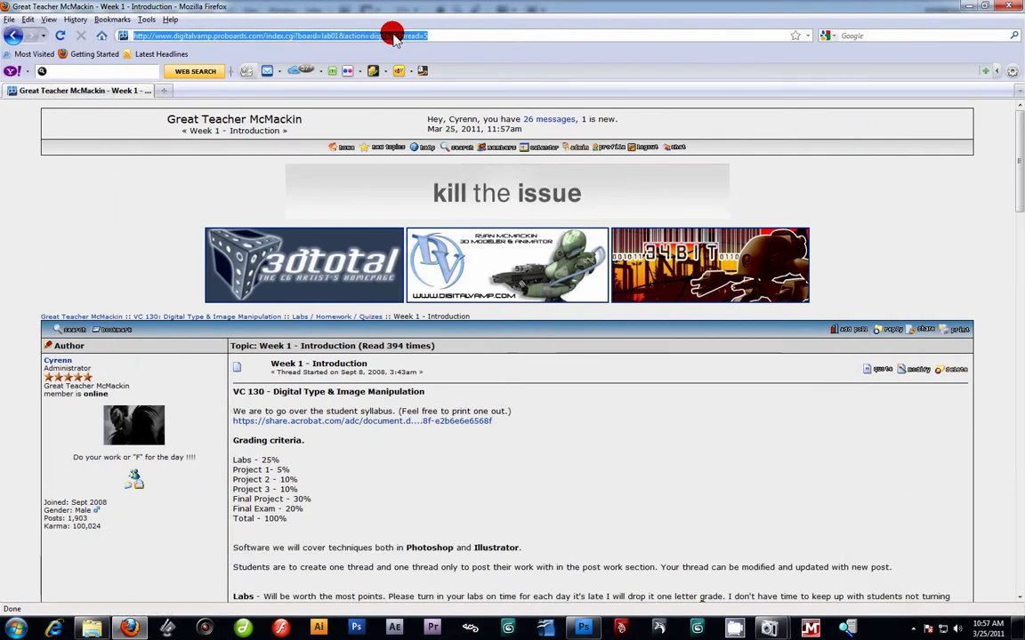
key(BackSpace)
text(www.)
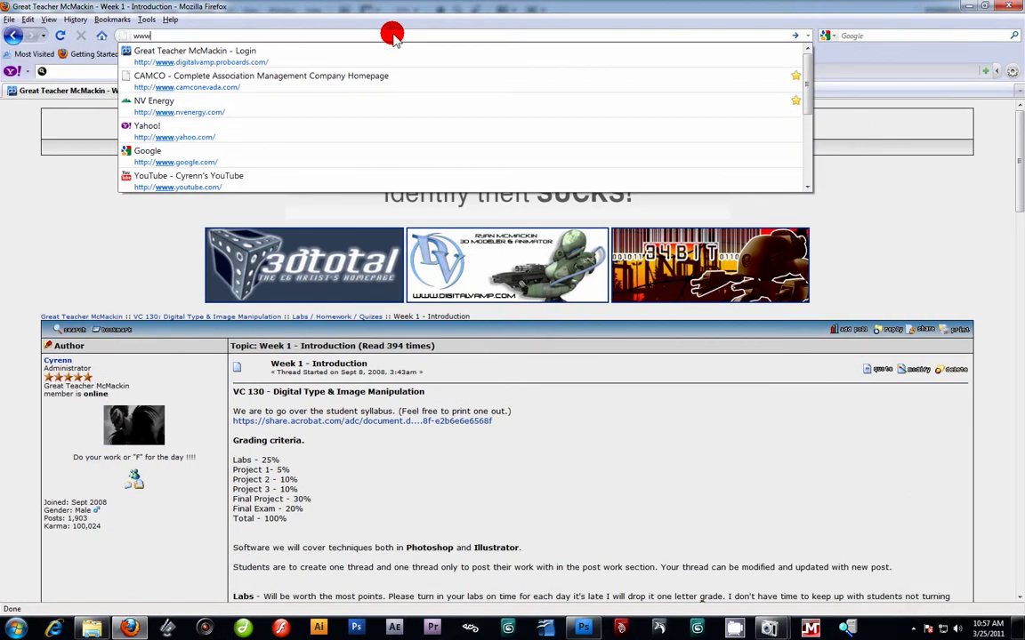
text(myp)
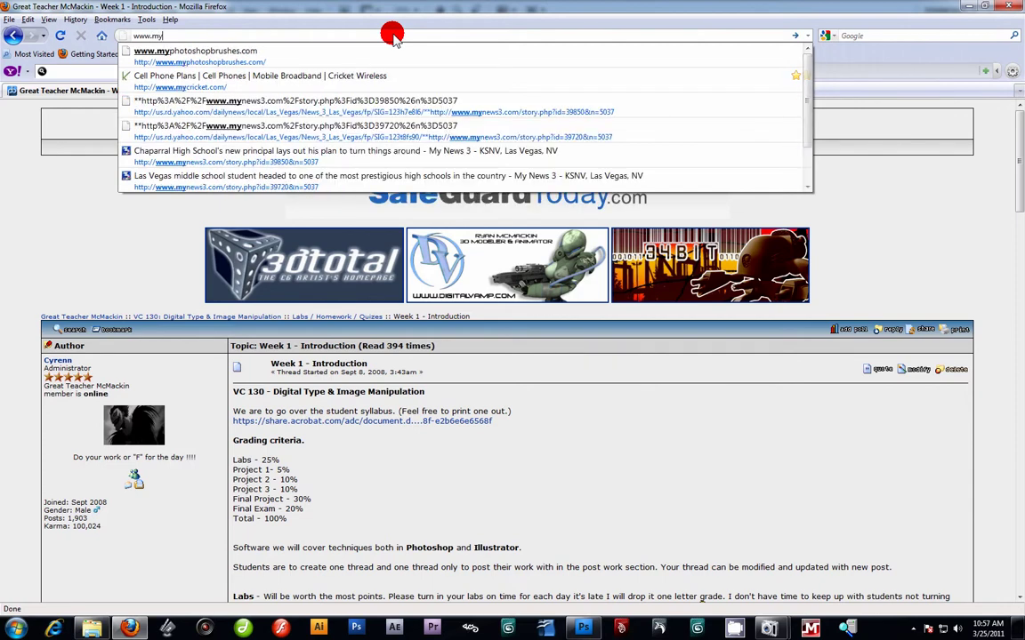
text(hotosh)
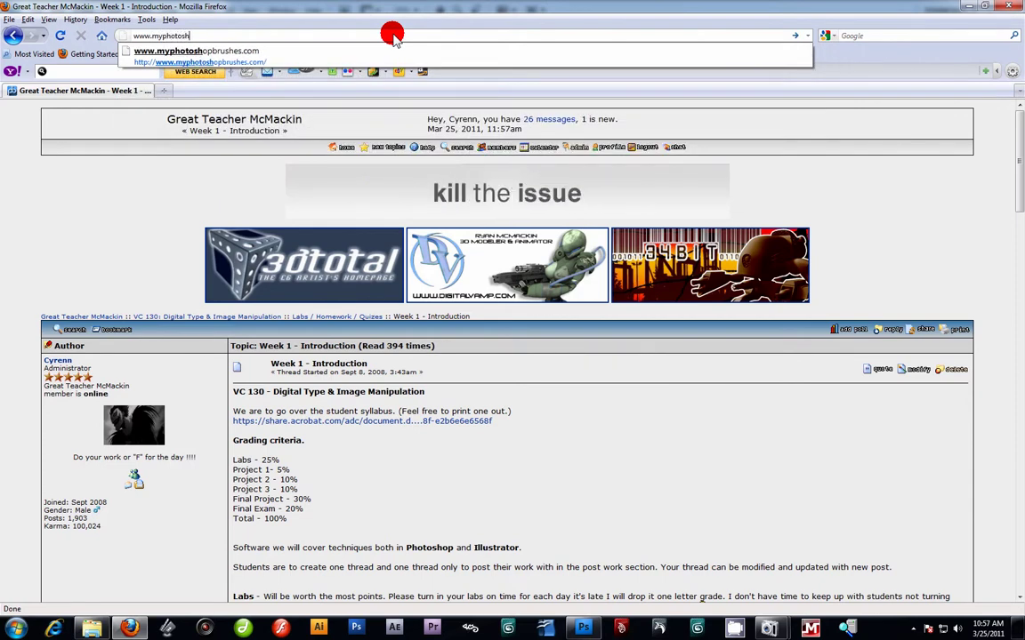
text(opbrushes.com)
key(Return)
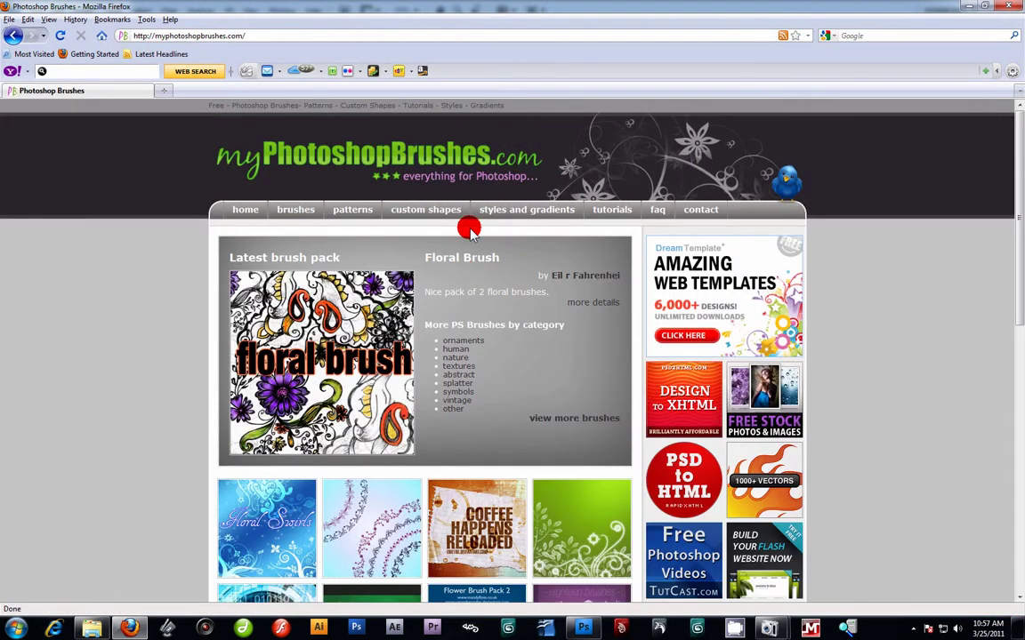
- Open the site's brushes section and look through the first page of brush packs
scroll(471, 227, down, 4)
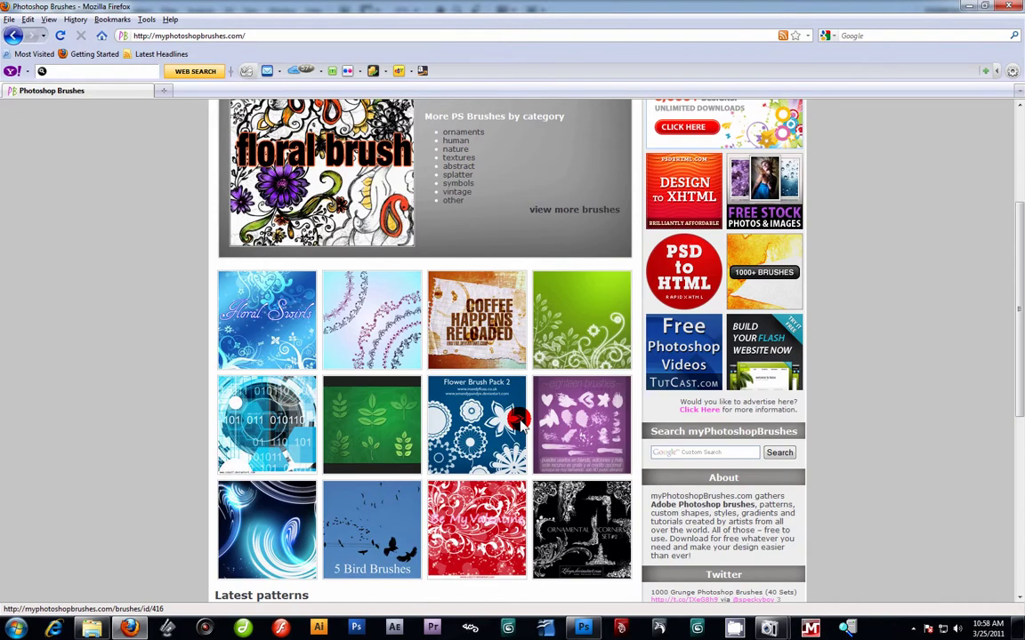
scroll(507, 417, down, 3)
scroll(493, 413, up, 6)
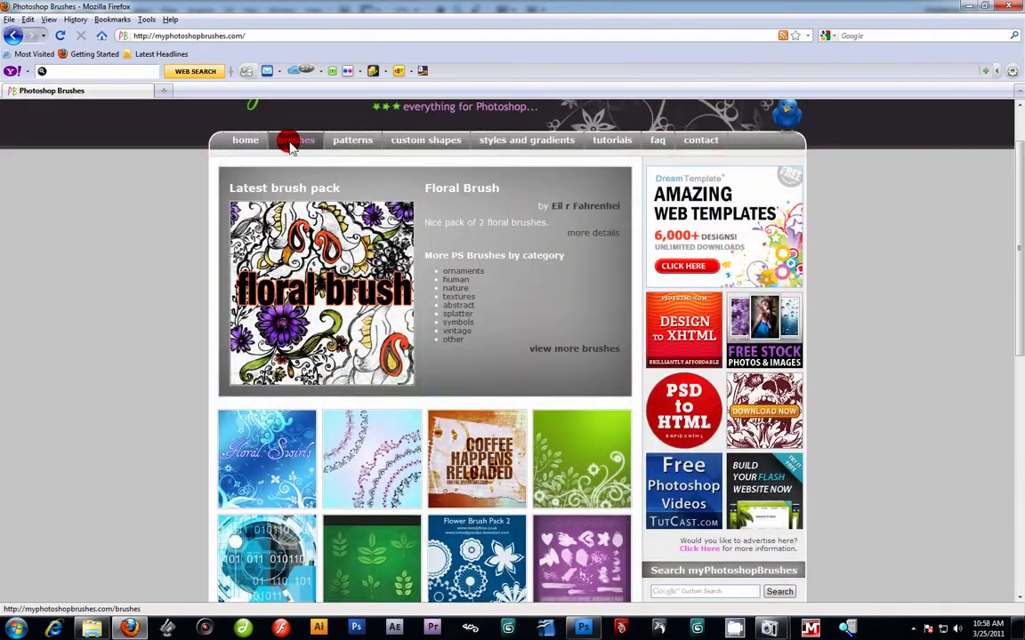
click(290, 145)
scroll(516, 280, down, 3)
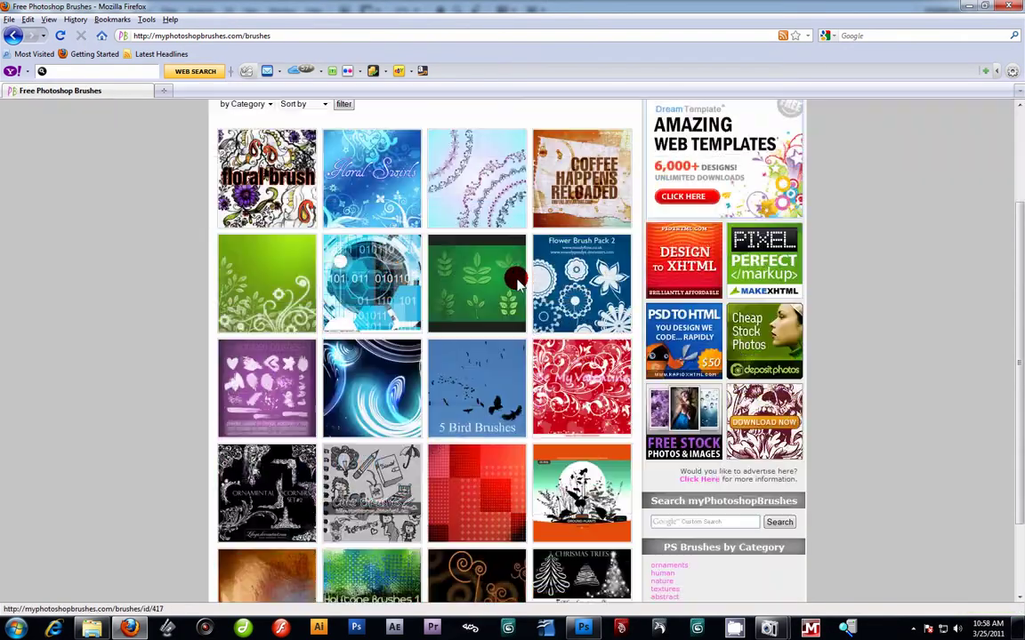
scroll(305, 272, down, 2)
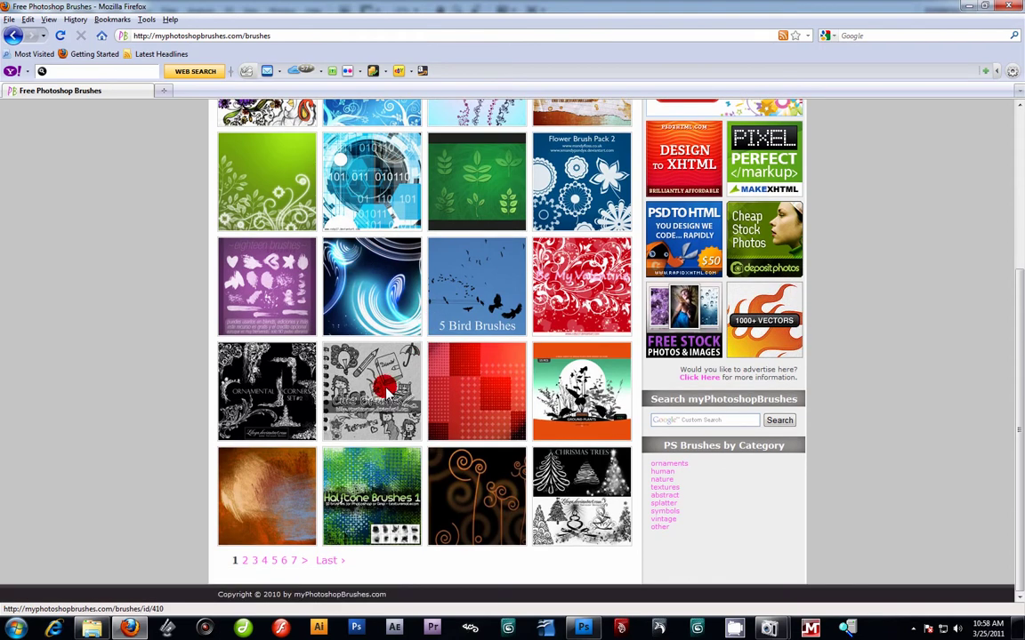
- Go to page 2 of the brush packs and look through the sets offered there
click(244, 561)
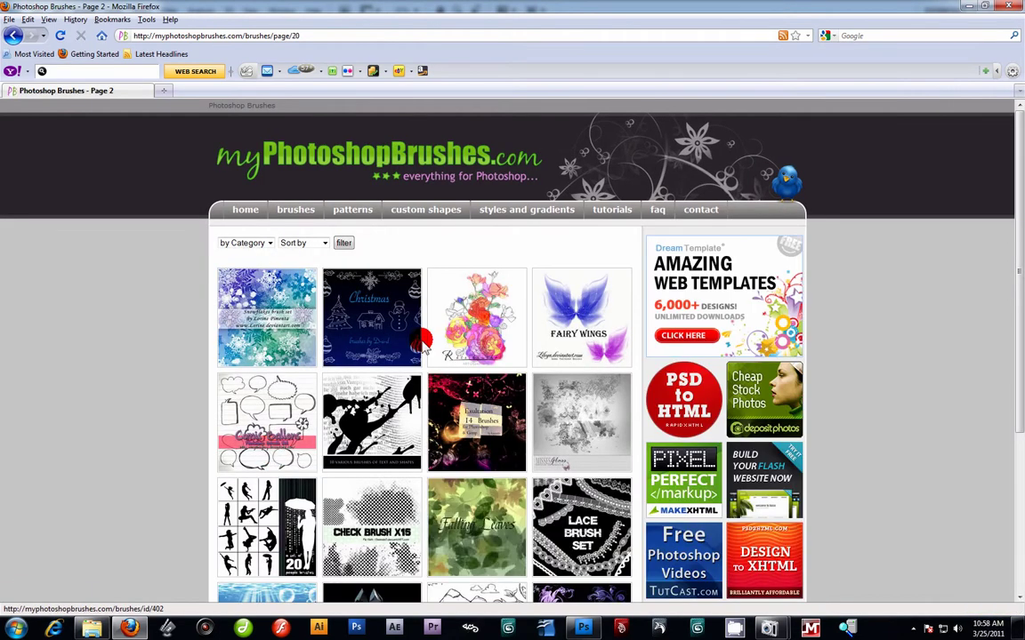
scroll(552, 351, down, 3)
scroll(552, 351, down, 3)
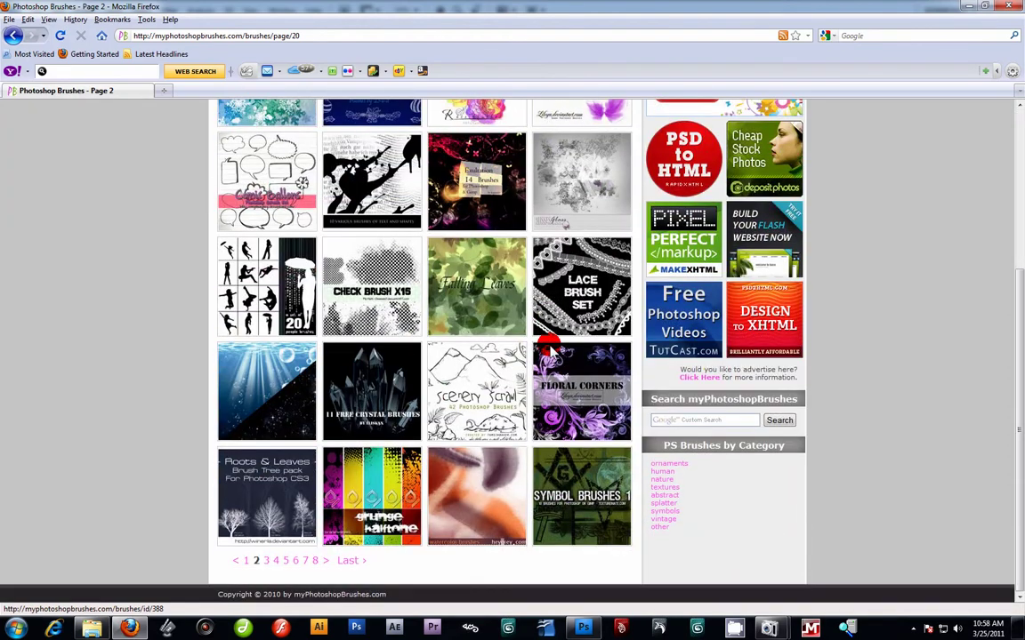
scroll(540, 350, up, 5)
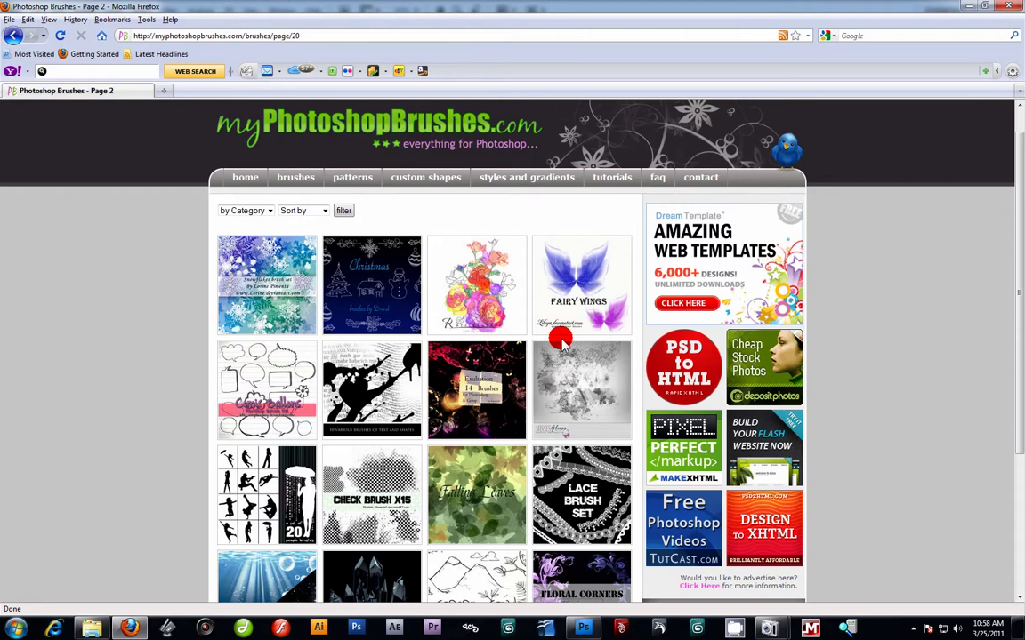
scroll(560, 342, down, 5)
scroll(578, 325, up, 5)
scroll(583, 320, down, 5)
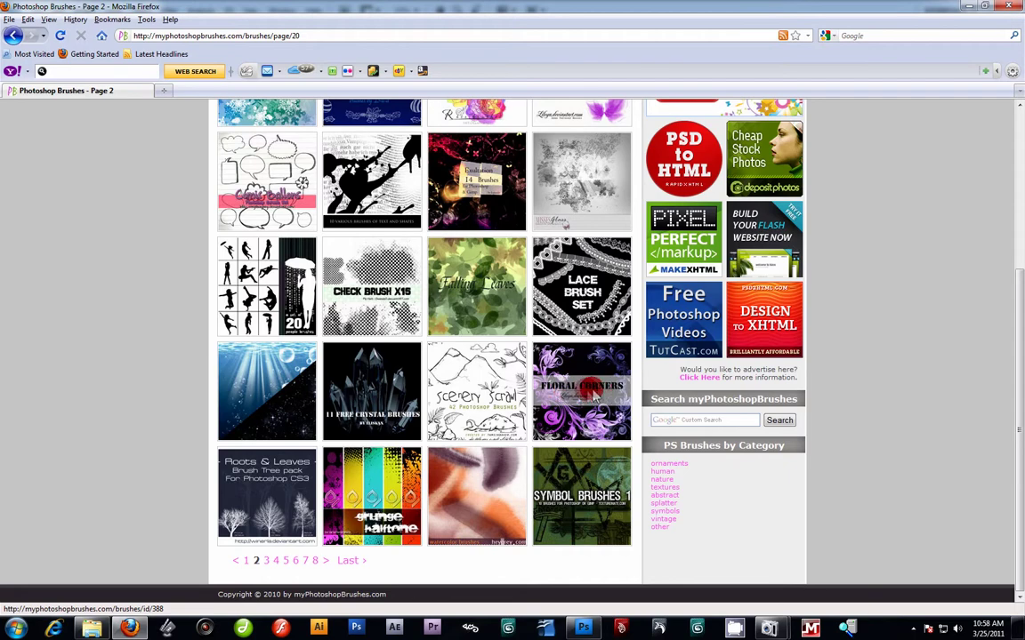
- Open the Floral Corners brush pack, download and save its zip file, and minimize Firefox and Photoshop to show the desktop
click(577, 397)
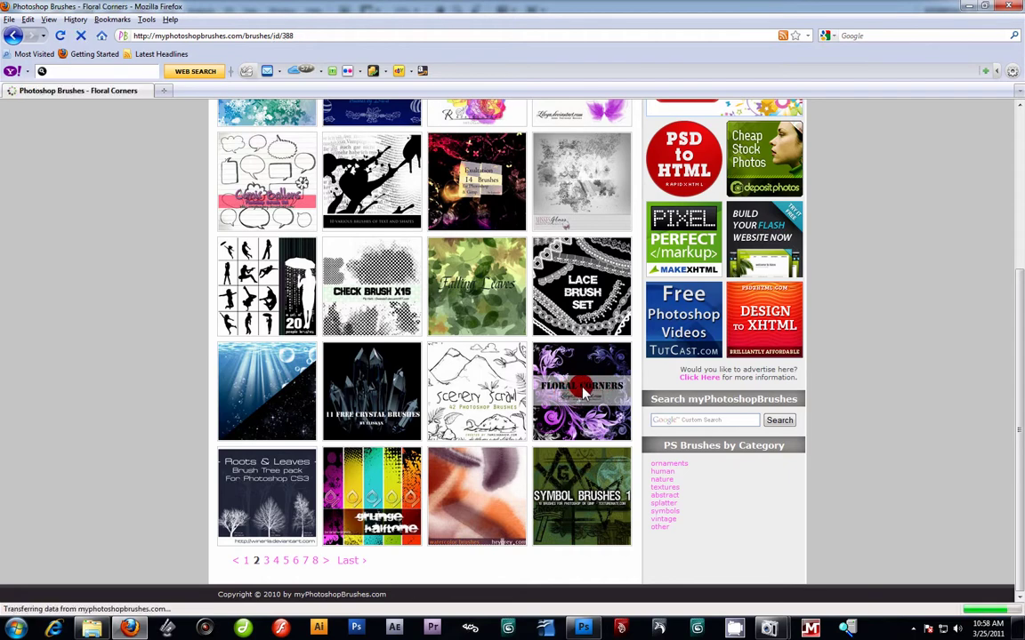
scroll(533, 382, down, 1)
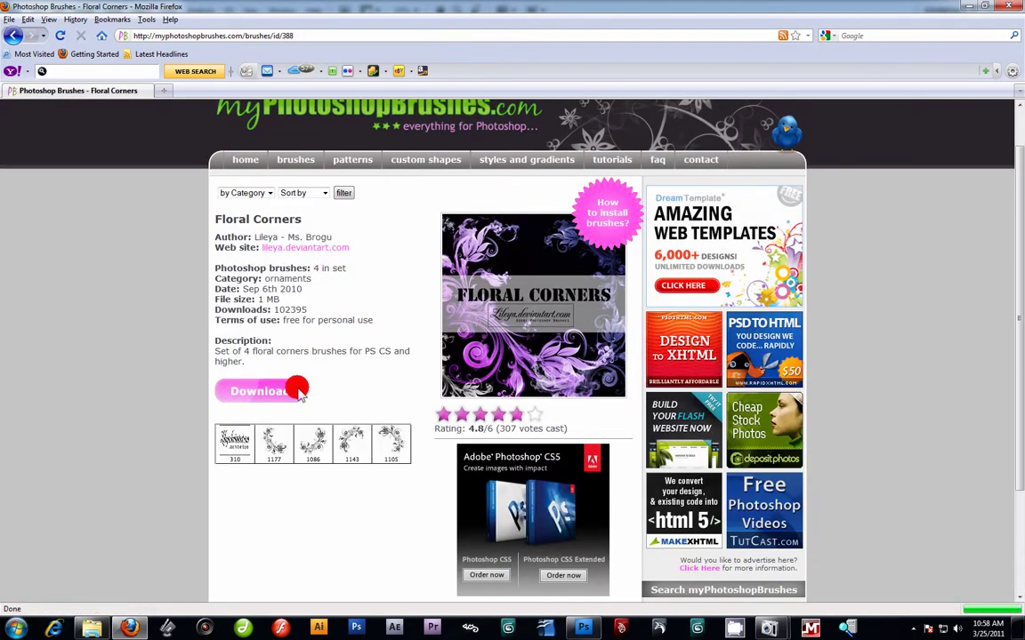
click(269, 392)
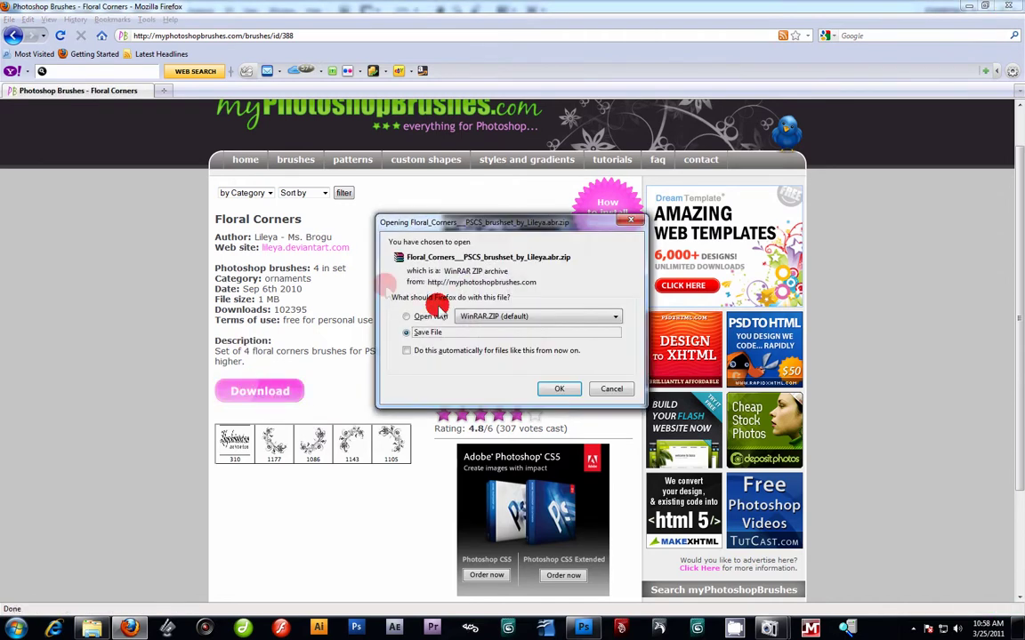
click(559, 389)
click(564, 227)
click(969, 6)
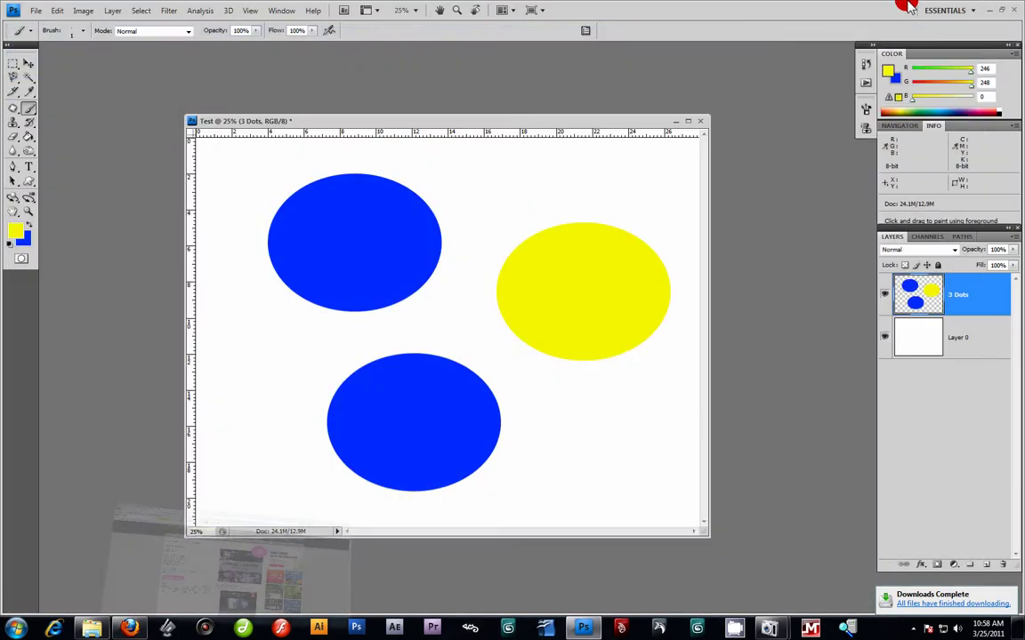
click(984, 14)
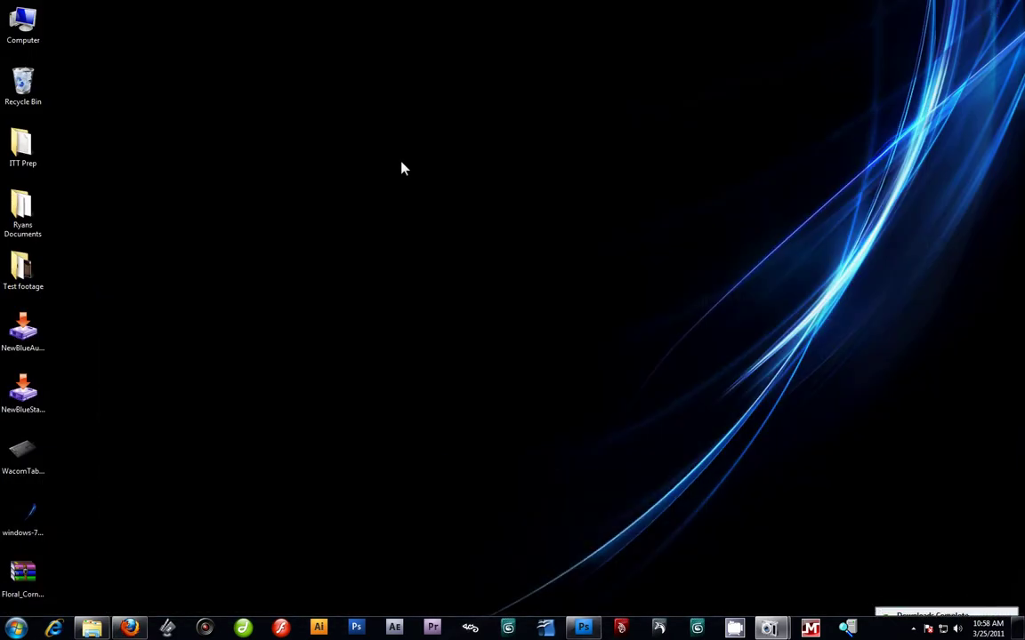
- Extract the Floral Corners .abr brush file from the downloaded zip onto an empty area of the desktop
drag(43, 582, 458, 153)
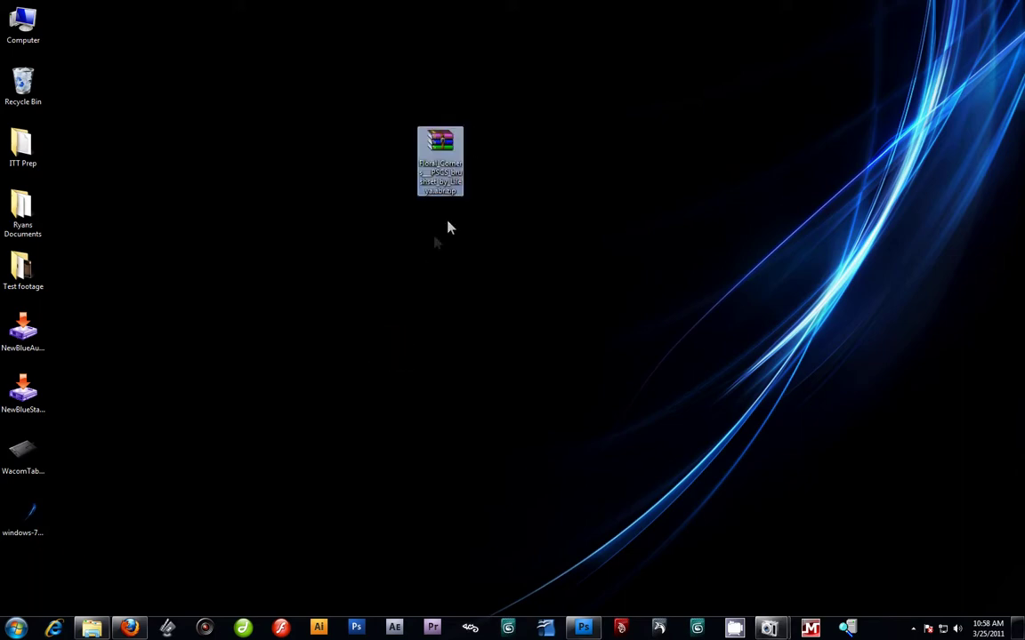
double_click(452, 149)
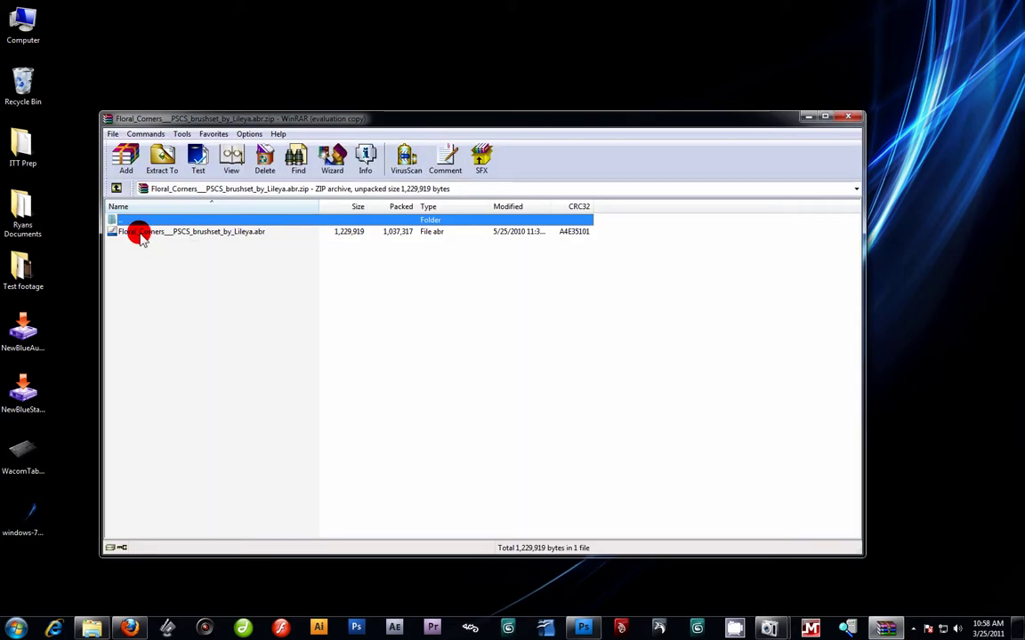
click(137, 228)
drag(356, 191, 565, 63)
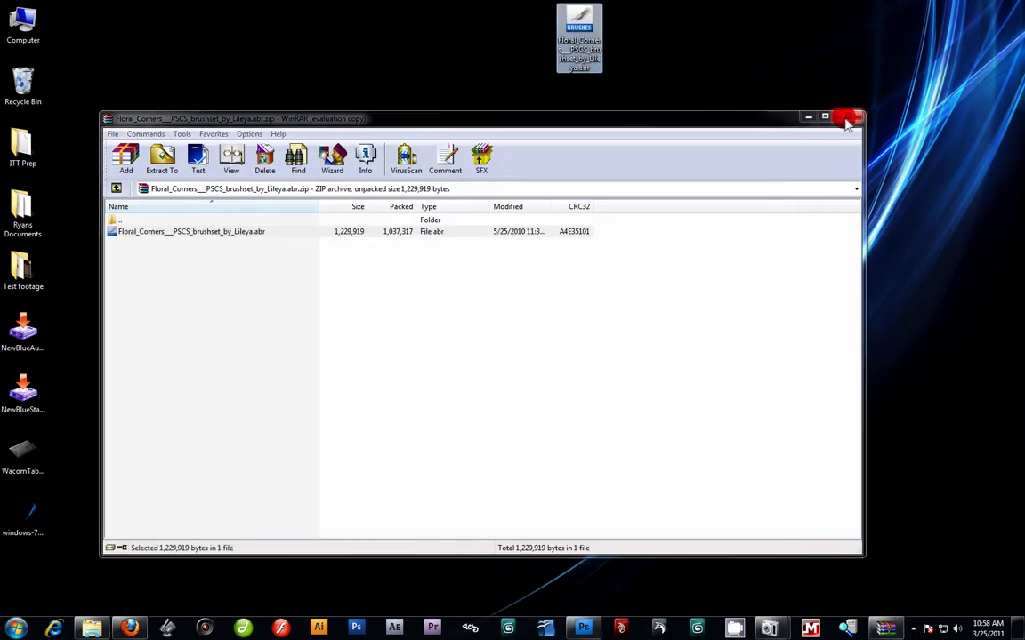
click(848, 120)
drag(574, 22, 570, 138)
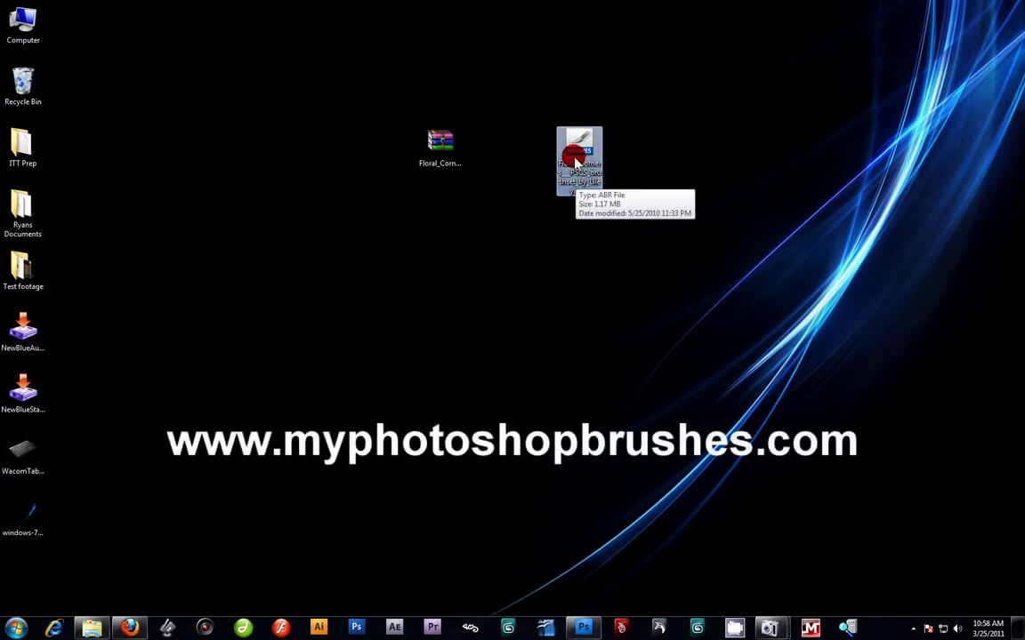
- Create a desktop folder named Custom Brushes and move the Floral Corners .abr file into it
right_click(705, 130)
click(614, 264)
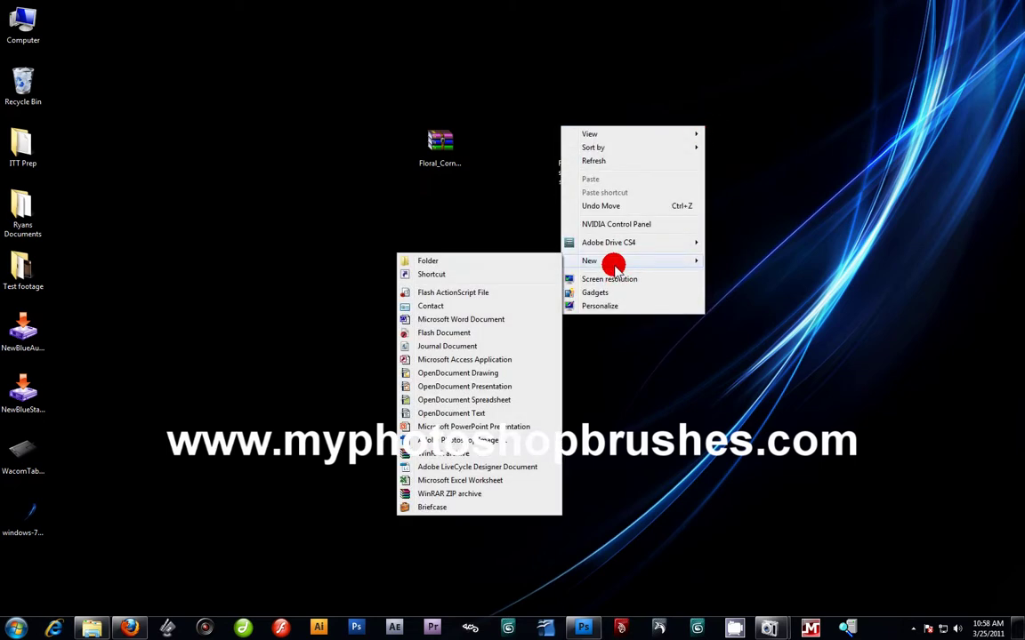
click(450, 261)
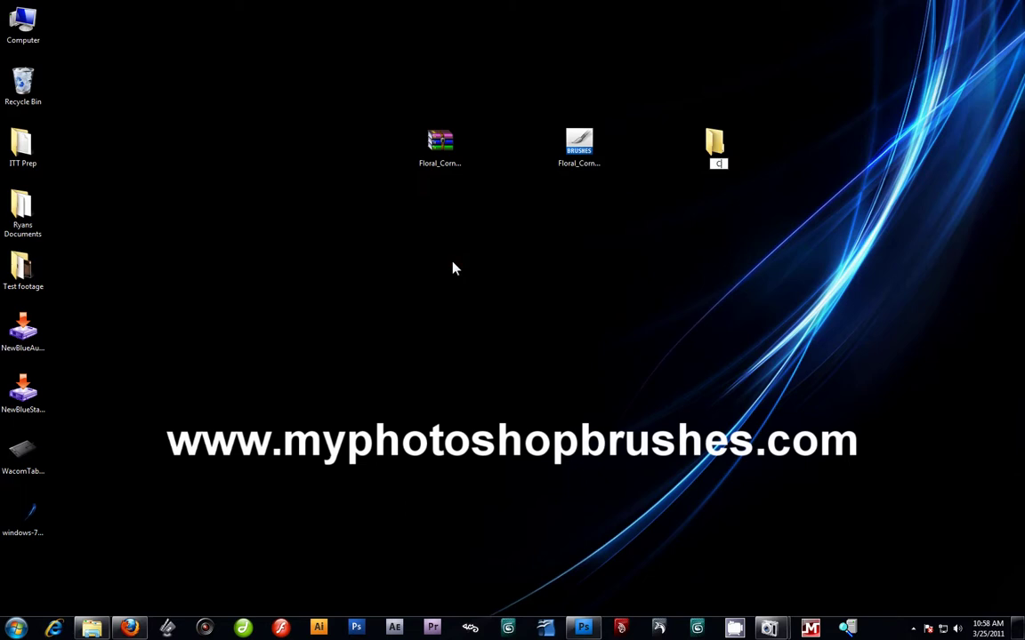
text(Custom Brushe)
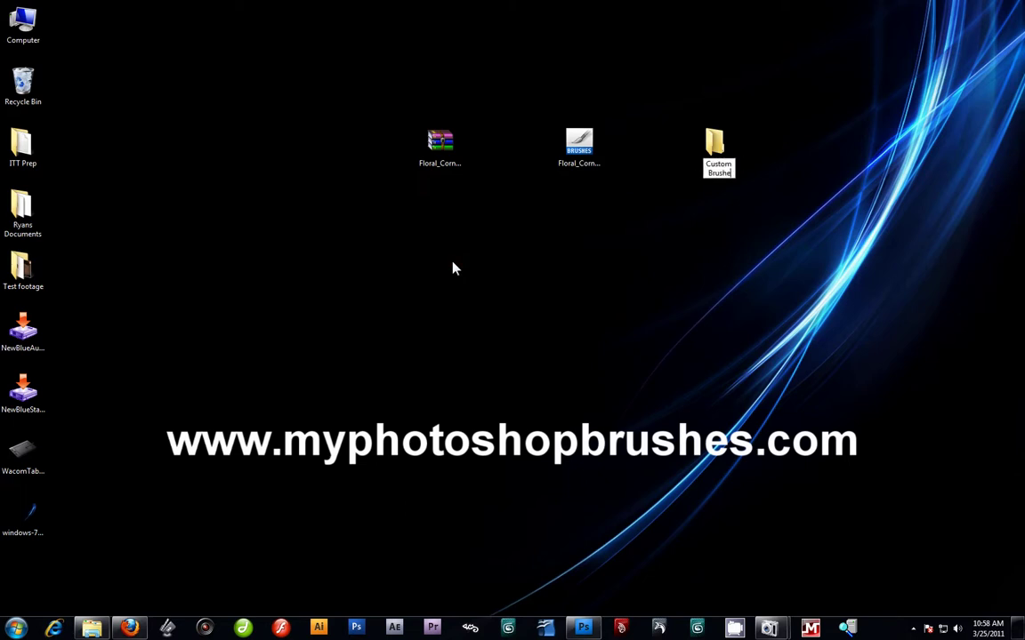
text(s)
key(Return)
drag(578, 147, 716, 151)
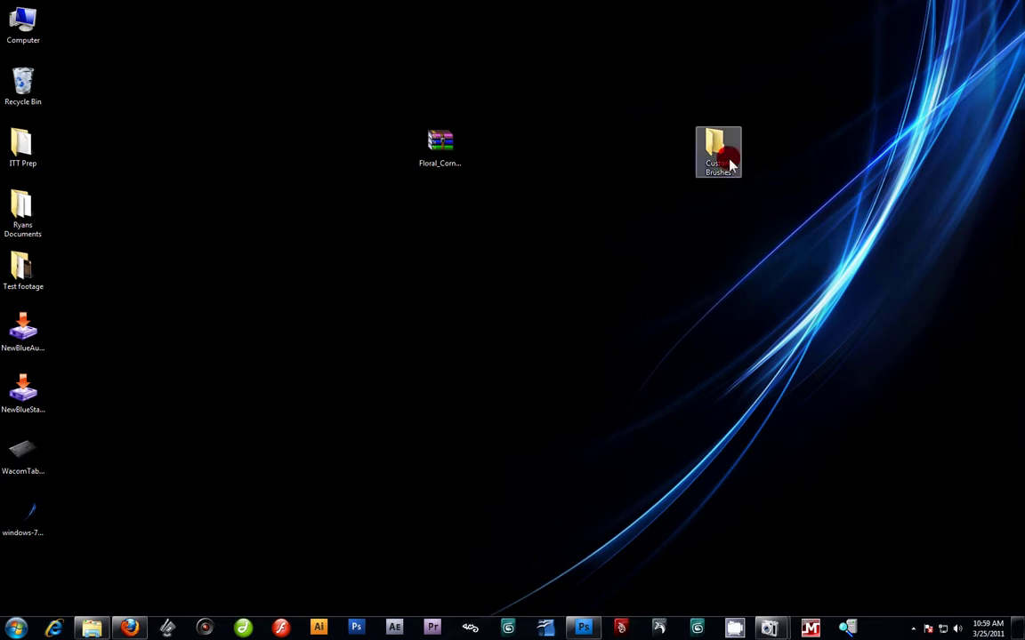
- Switch to Photoshop and, with the Brush Tool, load the Floral Corners .abr set from the desktop's Custom Brushes folder
click(580, 629)
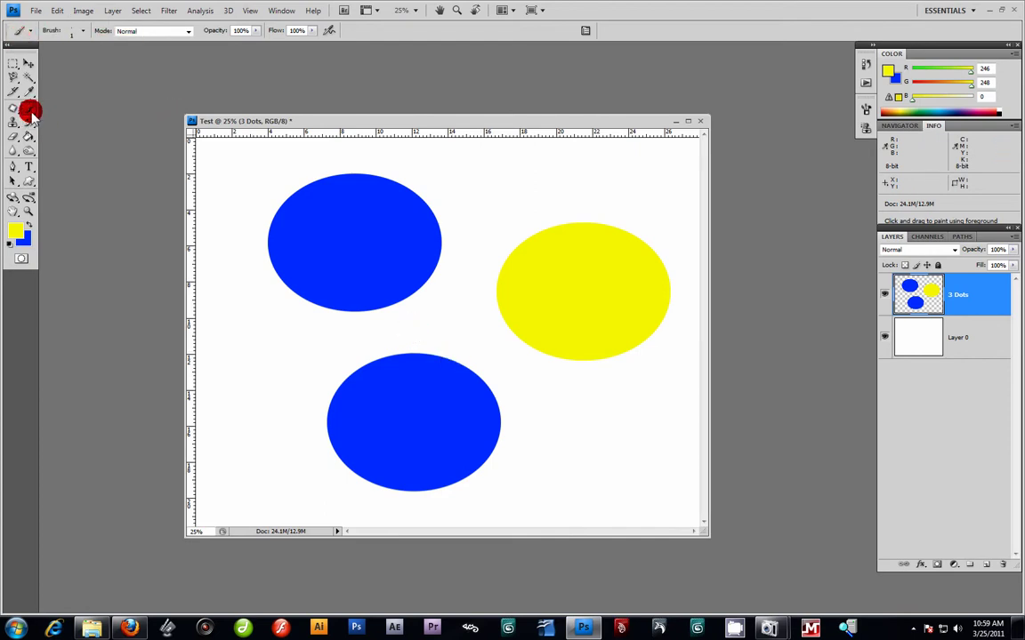
click(33, 70)
click(31, 109)
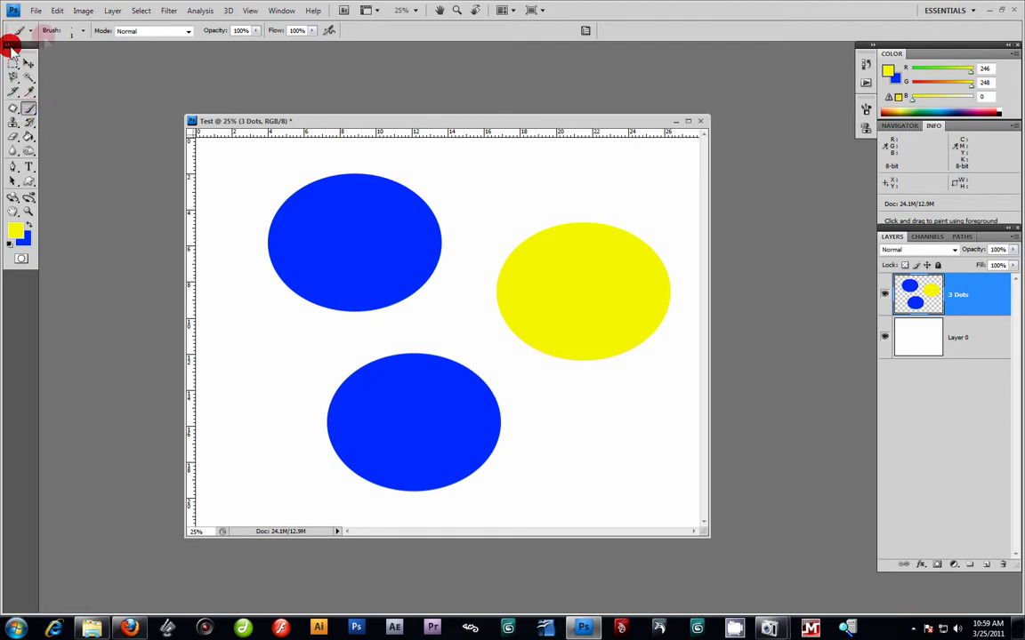
click(82, 30)
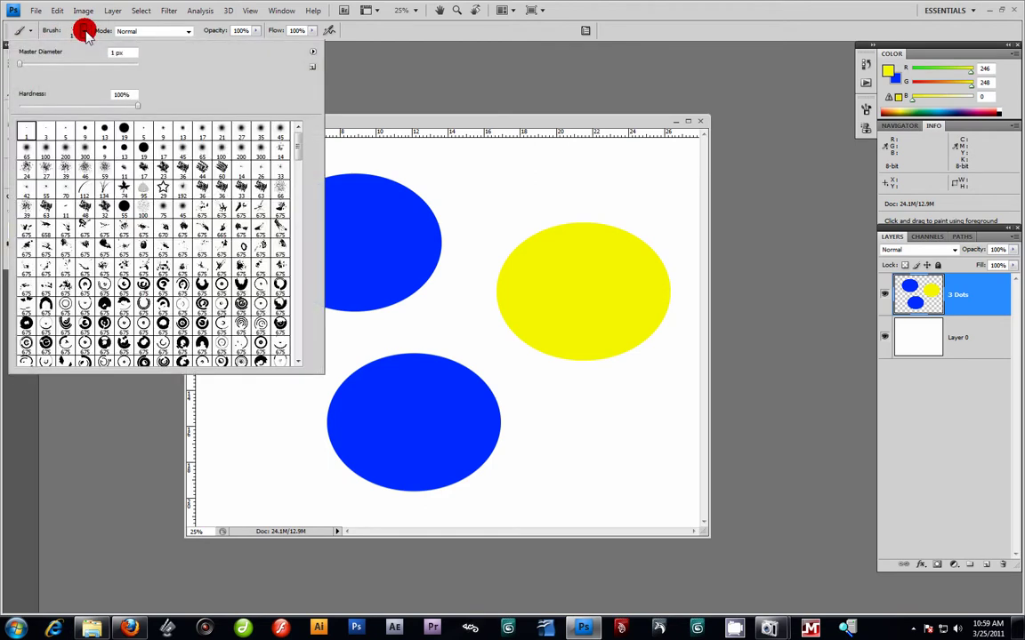
click(312, 53)
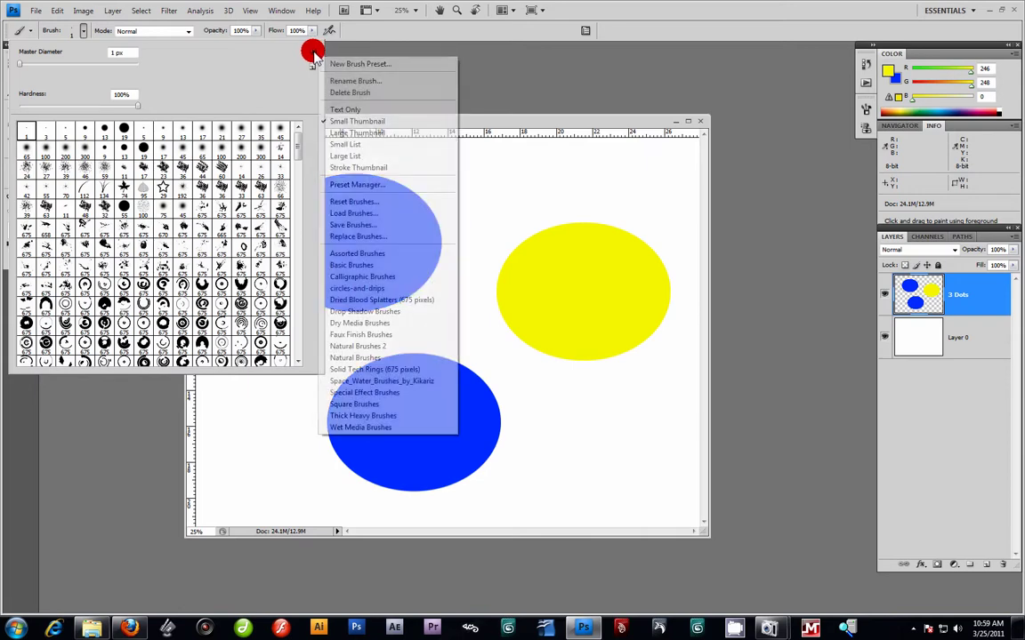
click(355, 213)
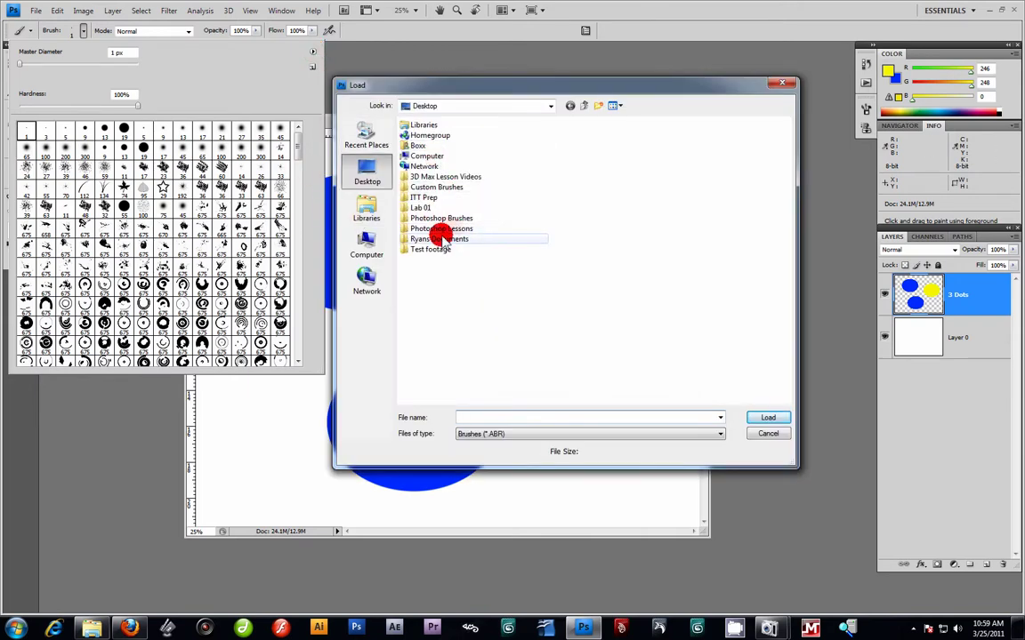
double_click(425, 186)
click(414, 141)
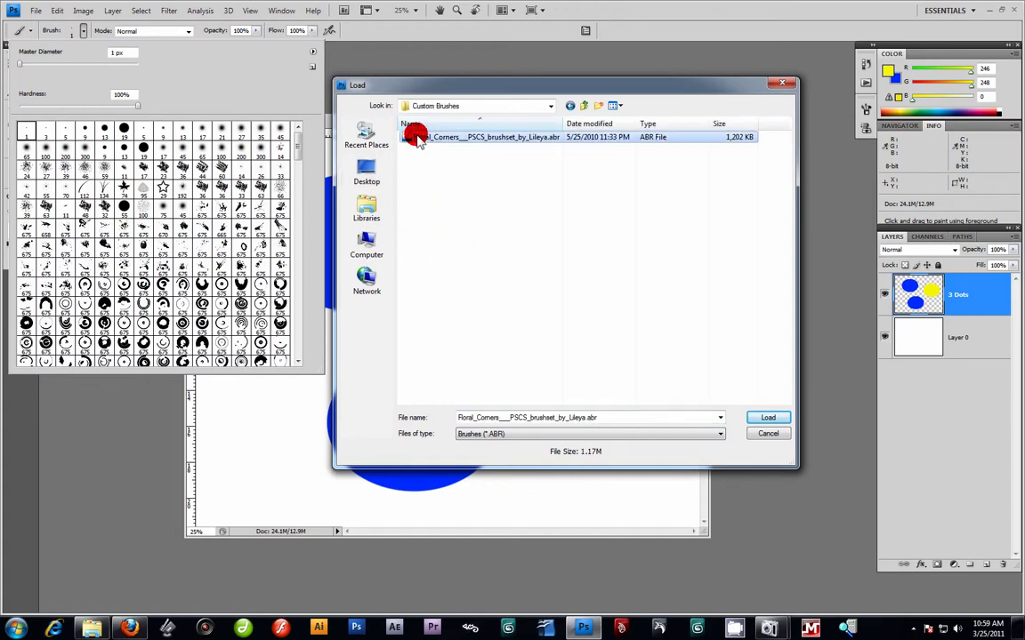
click(768, 417)
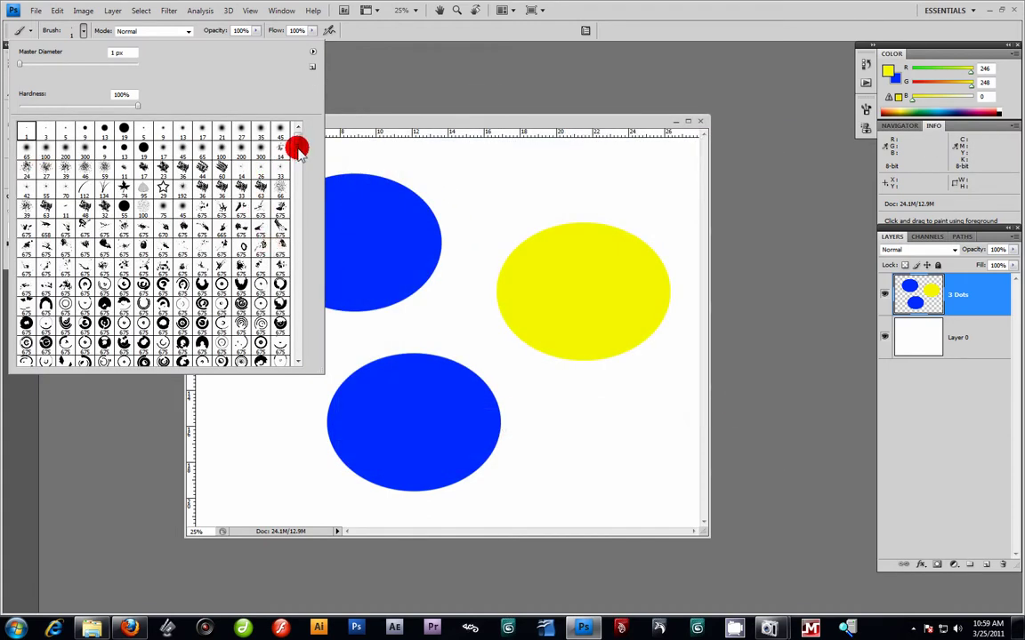
- Choose the last floral brush of the loaded set, the 1105 px one, for the Brush Tool
drag(296, 143, 288, 343)
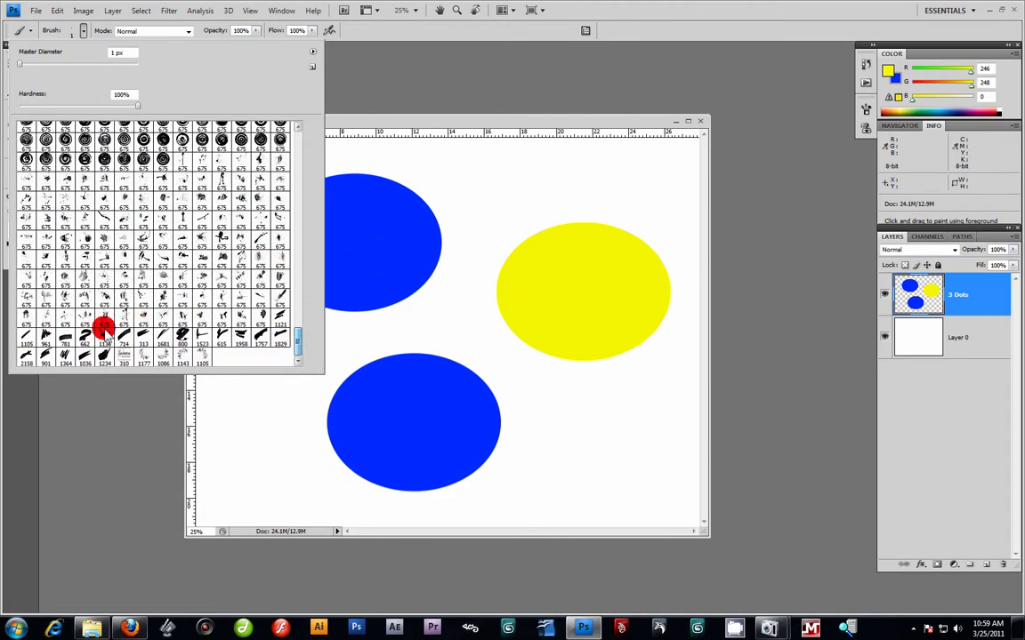
click(201, 356)
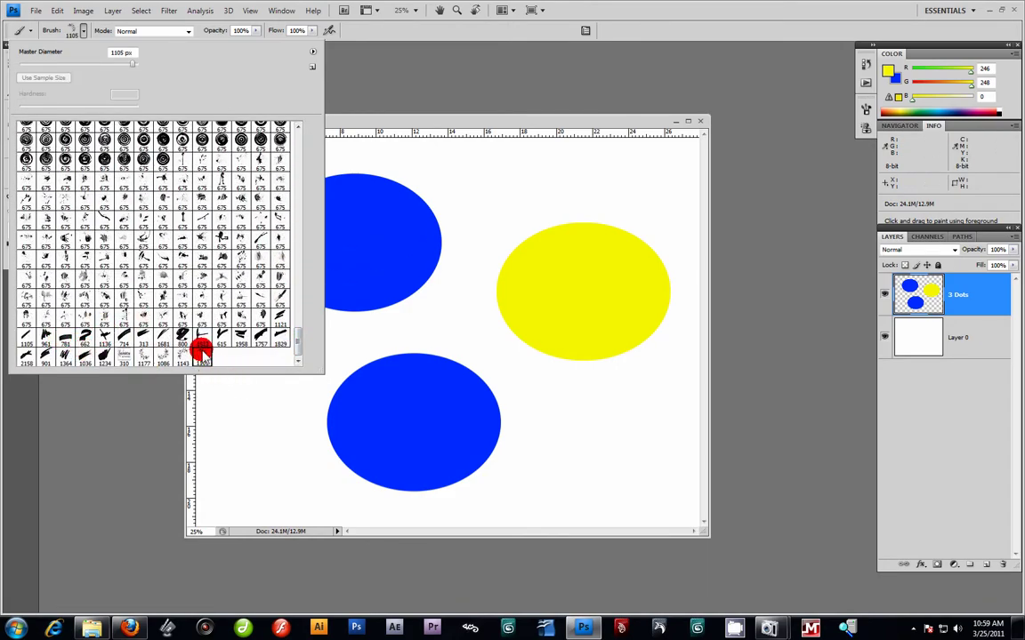
click(385, 122)
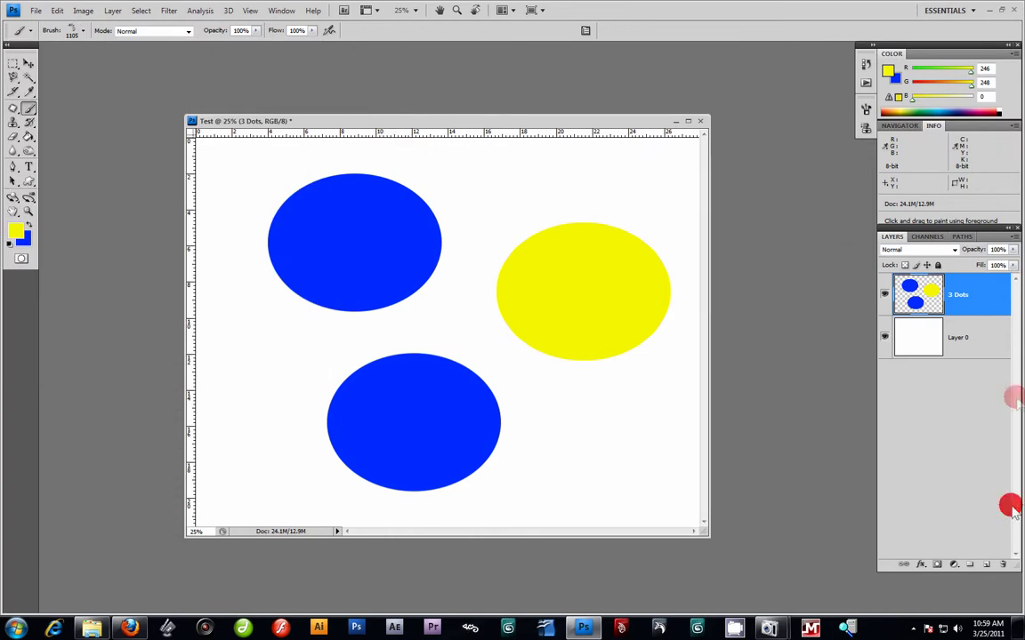
- Add a new layer above 3 Dots and set the foreground color to bright green (RGB 0, 255, 96)
click(991, 570)
click(15, 230)
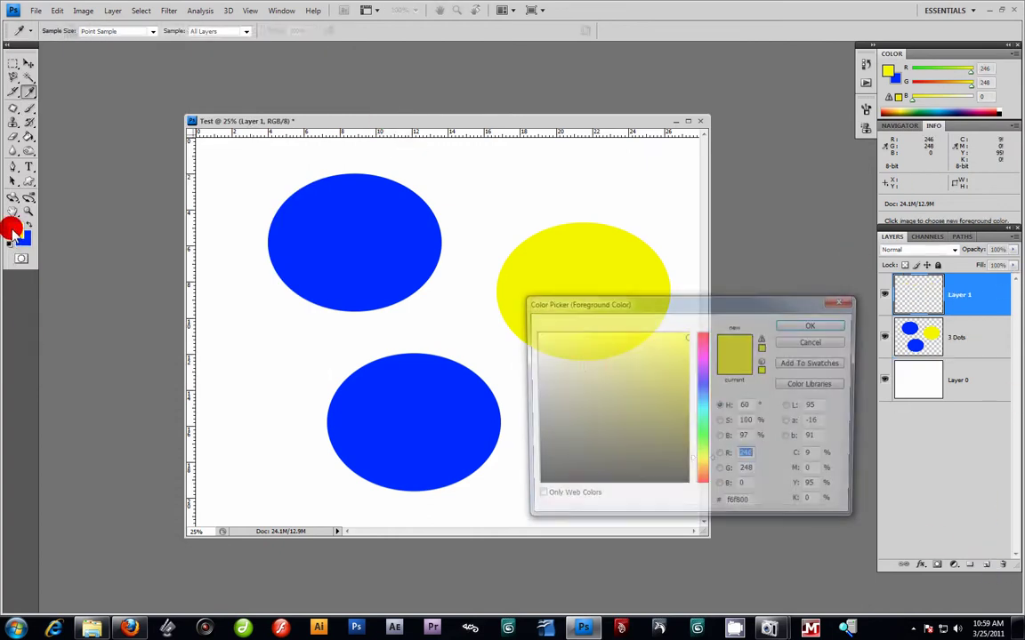
drag(711, 434, 700, 425)
click(686, 331)
click(815, 326)
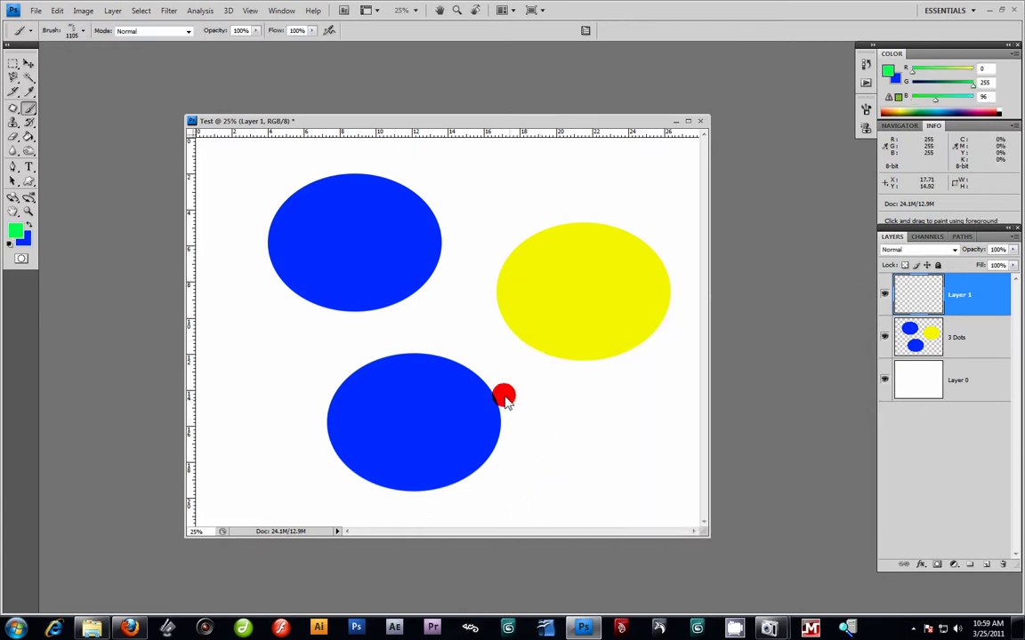
- Stamp green floral corners over and around the dots on the new layer, and undo the last stamp
click(477, 337)
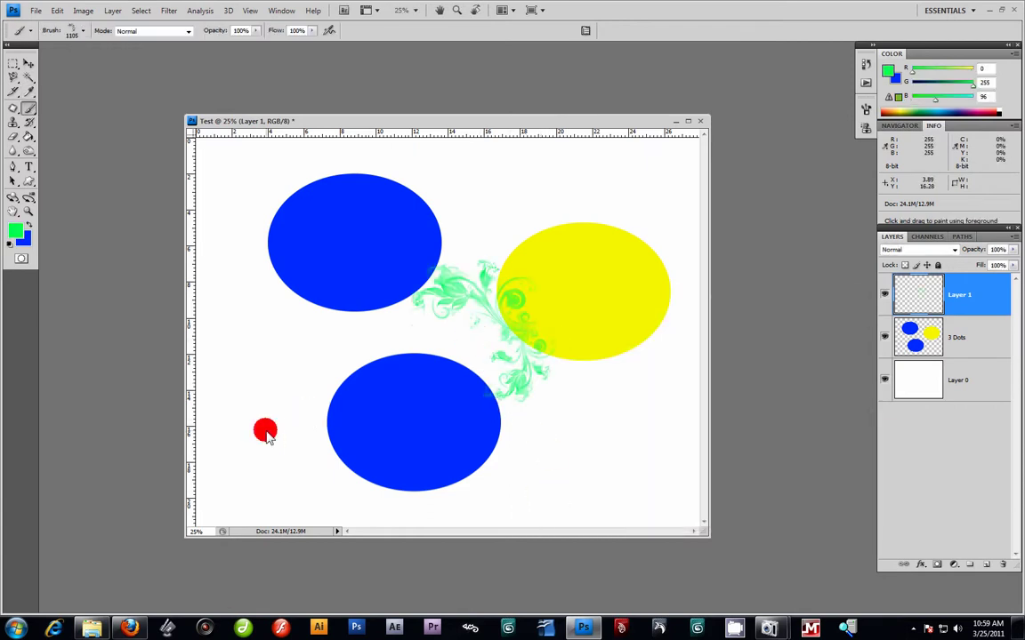
click(264, 271)
click(467, 209)
click(541, 336)
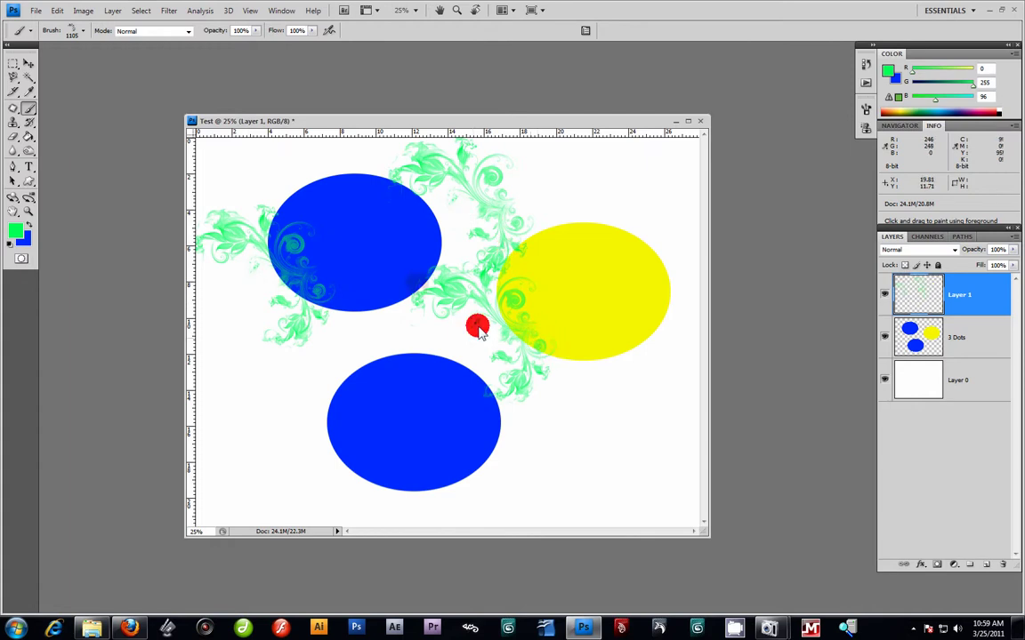
key(ctrl+z)
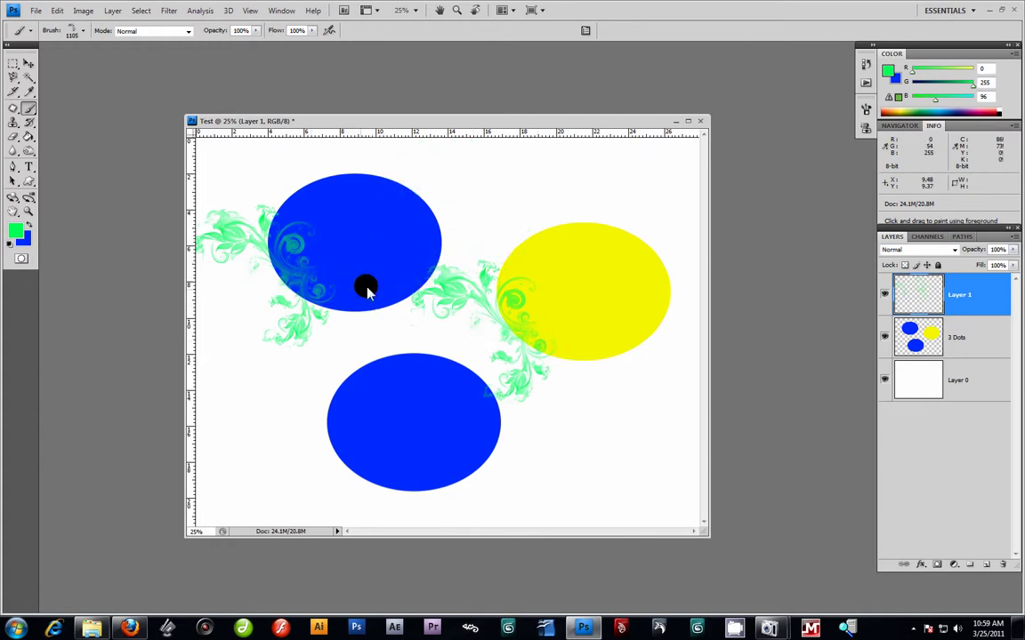
- Activate the Clone Stamp Tool and hide Layer 1 with the green floral stamps
click(25, 196)
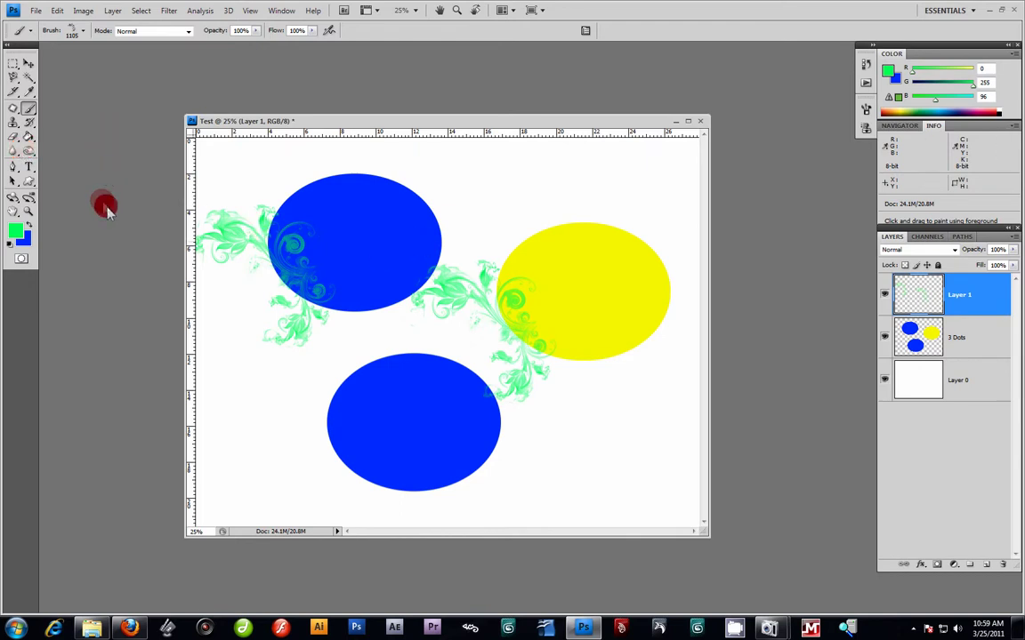
click(13, 122)
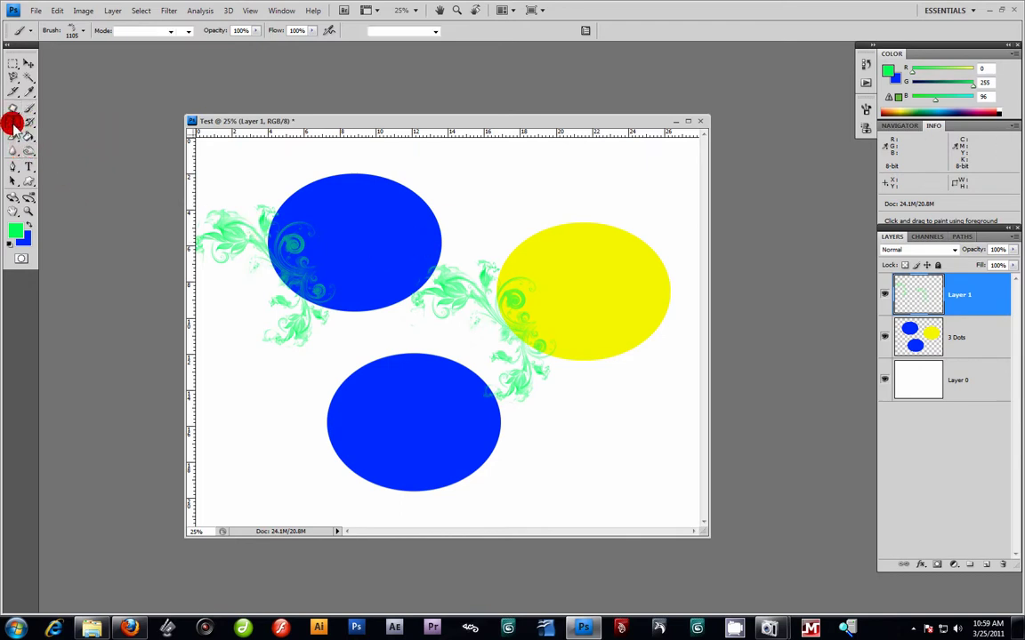
click(72, 125)
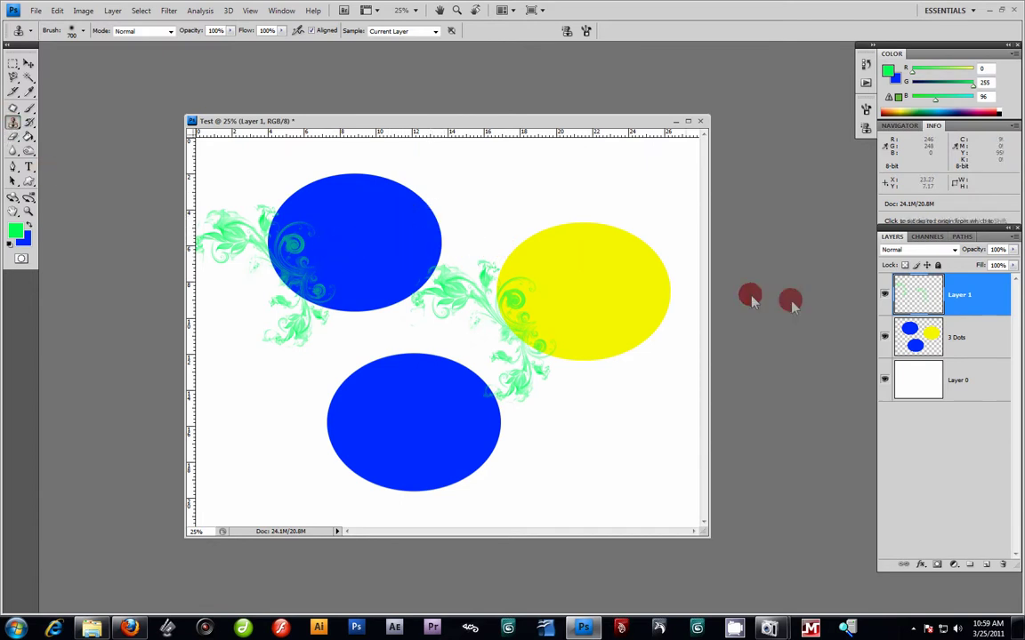
click(884, 295)
click(884, 295)
click(884, 295)
- On the 3 Dots layer, clone the upper blue dot into the empty area below the yellow dot
click(963, 338)
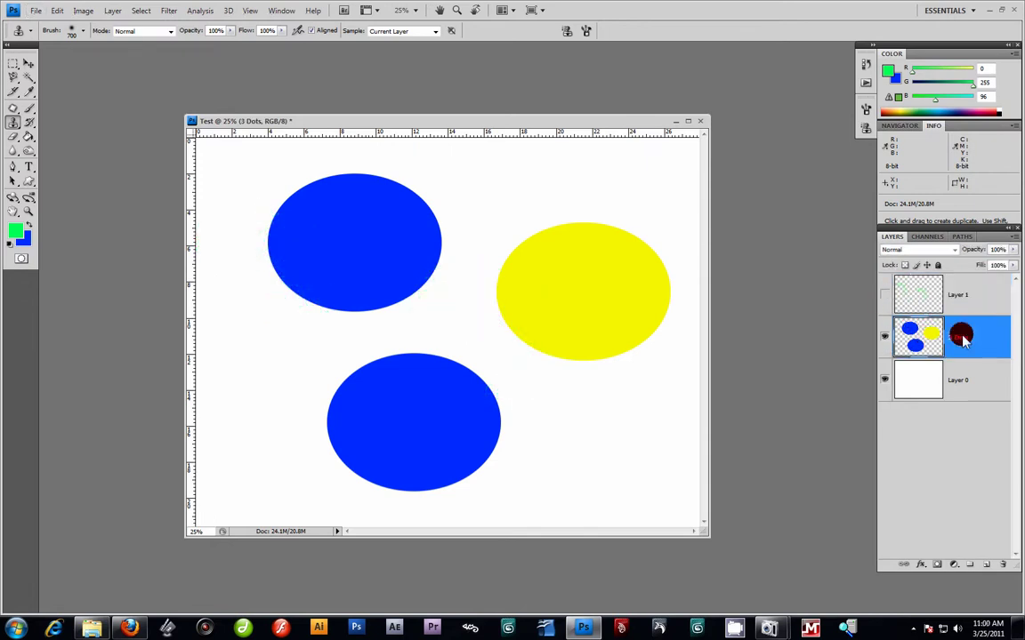
alt+click(405, 256)
mouse_move(609, 460)
mouse_down()
mouse_move(606, 435)
mouse_move(576, 418)
mouse_move(622, 441)
mouse_move(584, 418)
mouse_move(588, 453)
mouse_move(578, 394)
mouse_move(612, 481)
mouse_move(516, 427)
mouse_up()
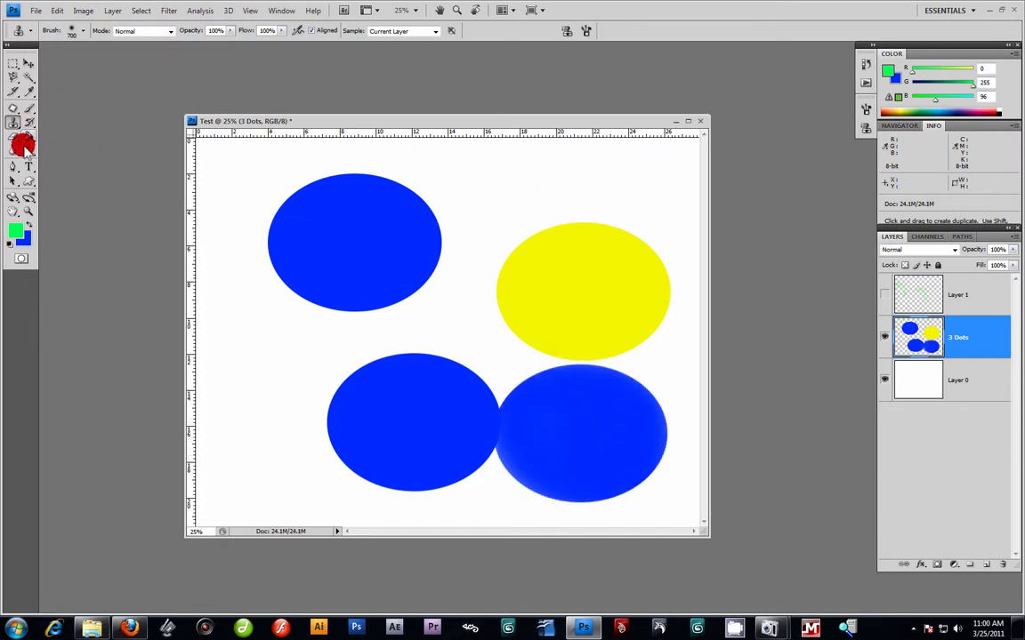
- Choose a hard round brush tip for the Clone Stamp and set its size to 1000 px
click(82, 32)
click(296, 345)
drag(296, 345, 304, 96)
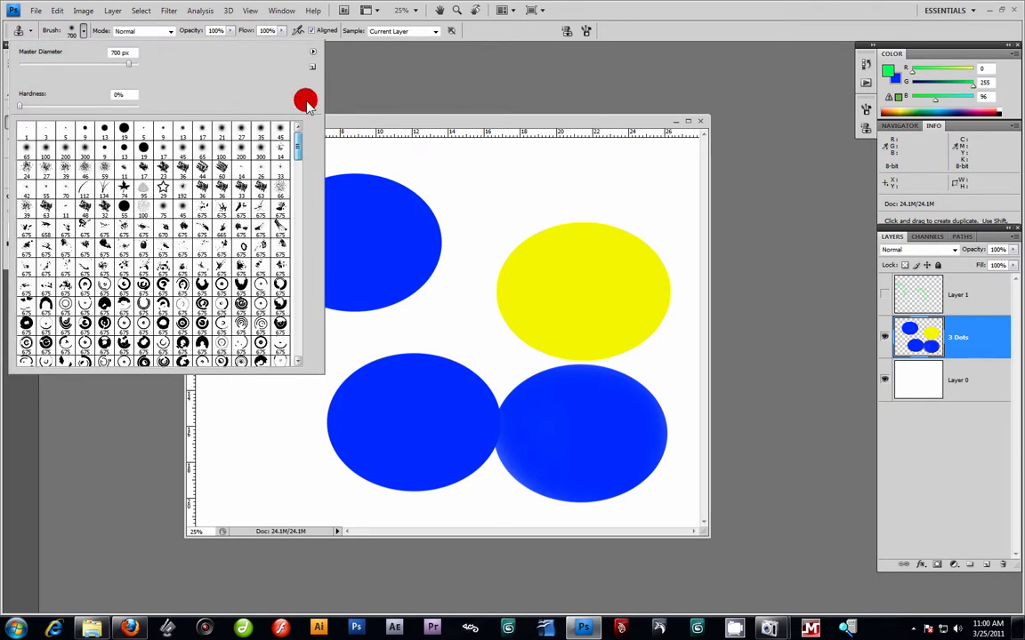
click(147, 132)
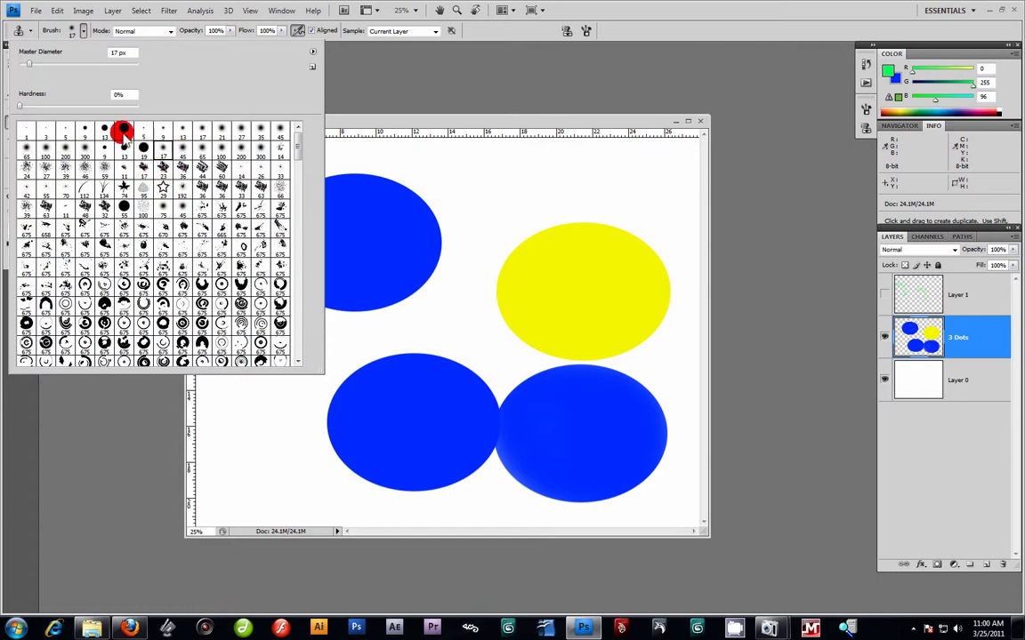
click(505, 111)
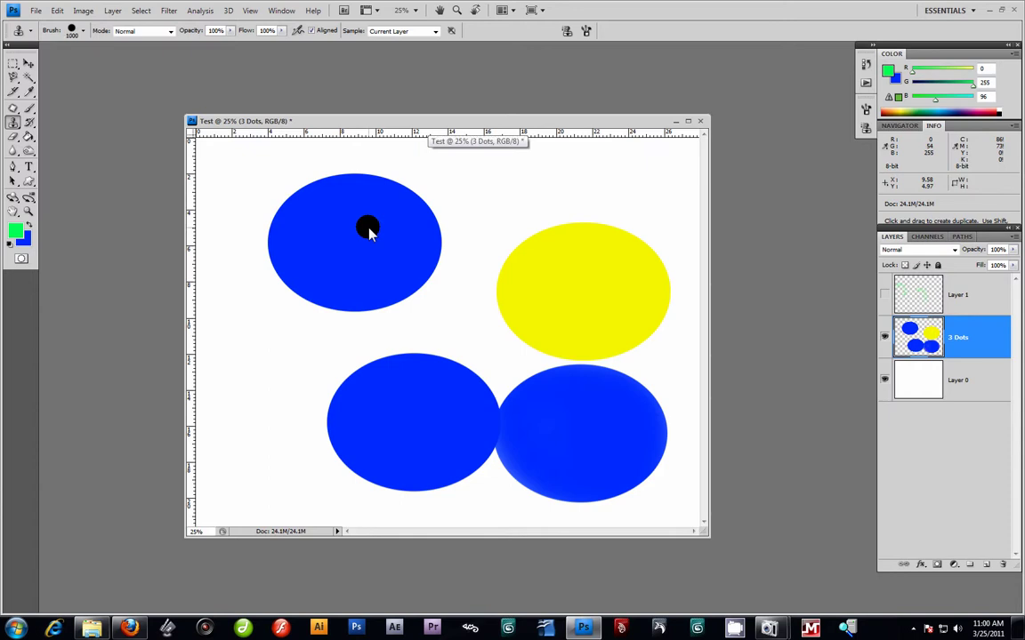
key(bracketright)
key(bracketright)
key(bracketright)
key(bracketright)
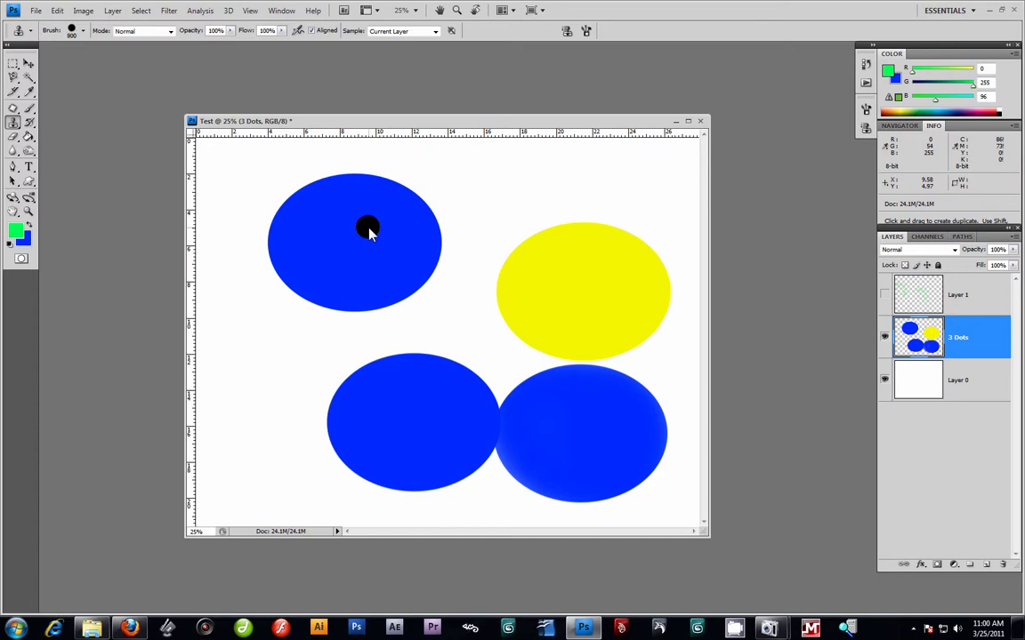
key(bracketright)
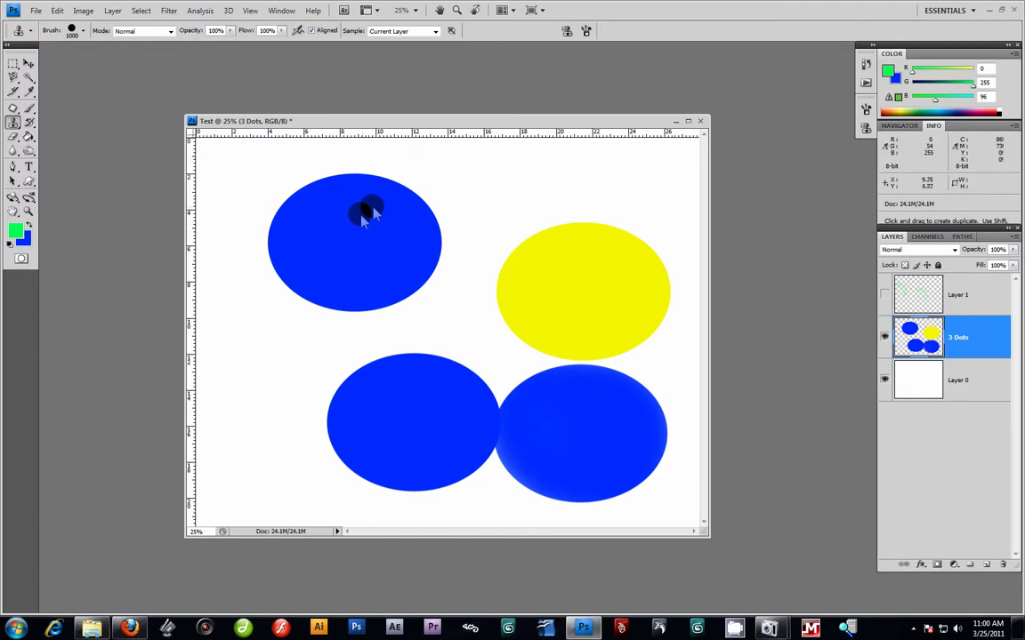
- Sample the yellow dot with the Clone Stamp and clone part of it over the lower edge of the upper blue dot
alt+click(570, 291)
drag(579, 275, 625, 265)
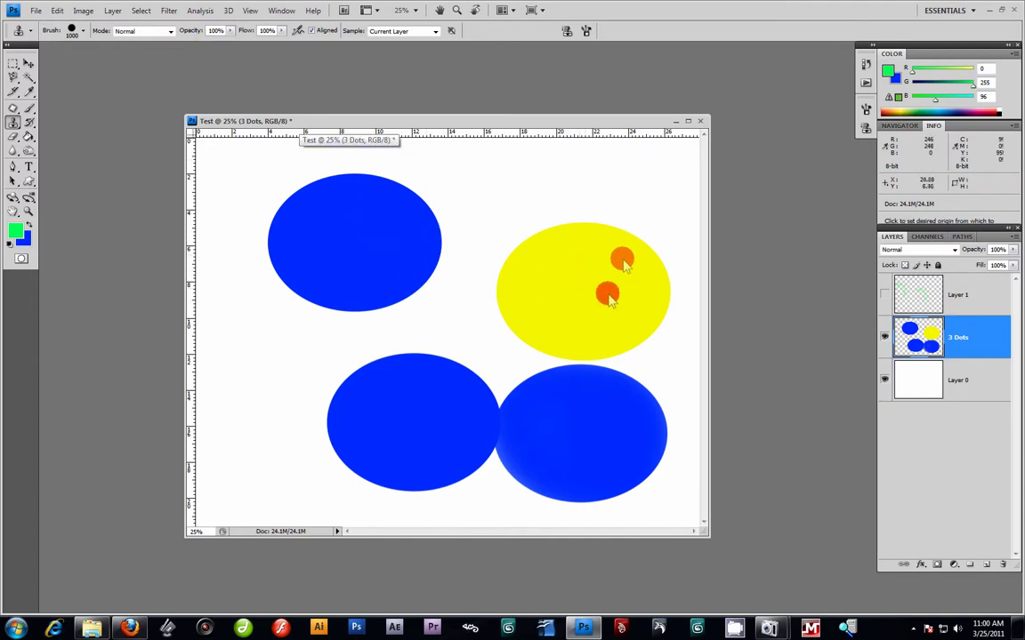
drag(549, 284, 566, 282)
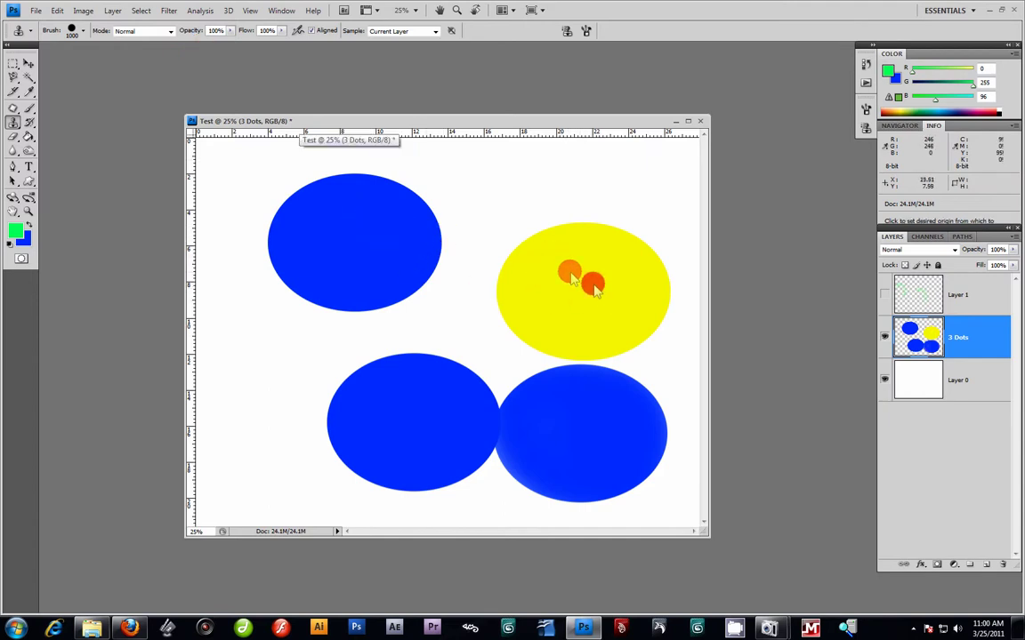
mouse_move(611, 322)
mouse_down()
mouse_move(558, 279)
mouse_move(594, 232)
mouse_move(461, 195)
mouse_move(497, 173)
mouse_move(455, 180)
mouse_move(534, 200)
mouse_up()
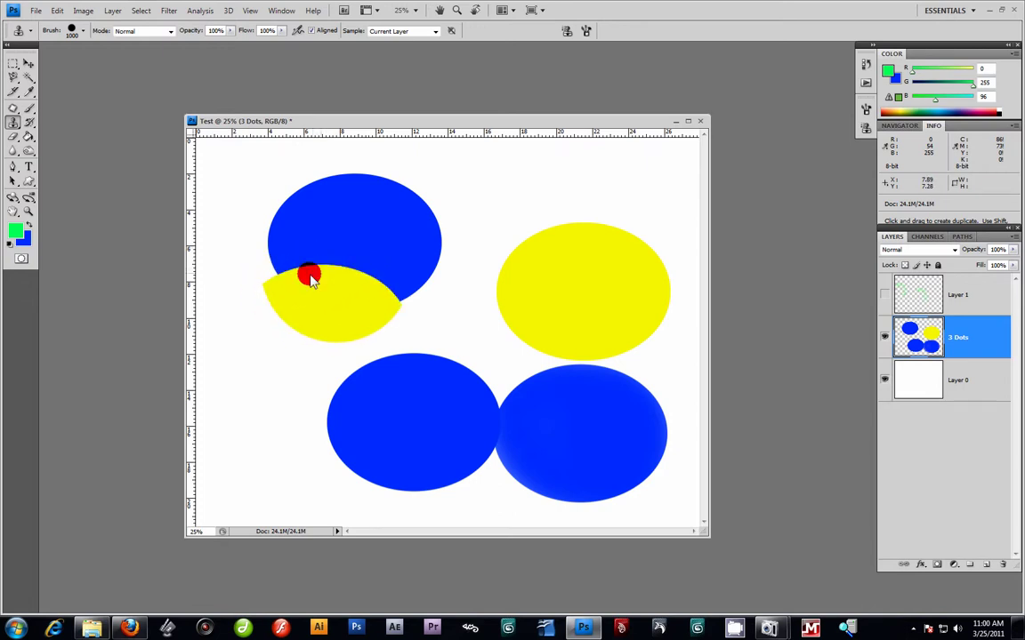
drag(178, 212, 323, 286)
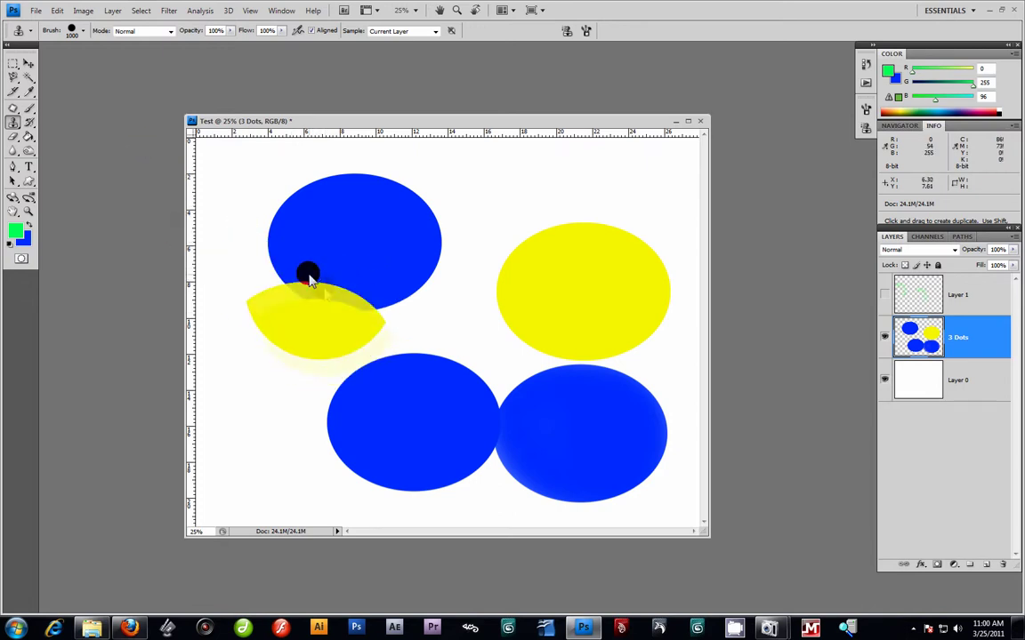
- Resample the blue and yellow dots in turn and clone overlapping pieces of them between and above the dots
alt+click(446, 393)
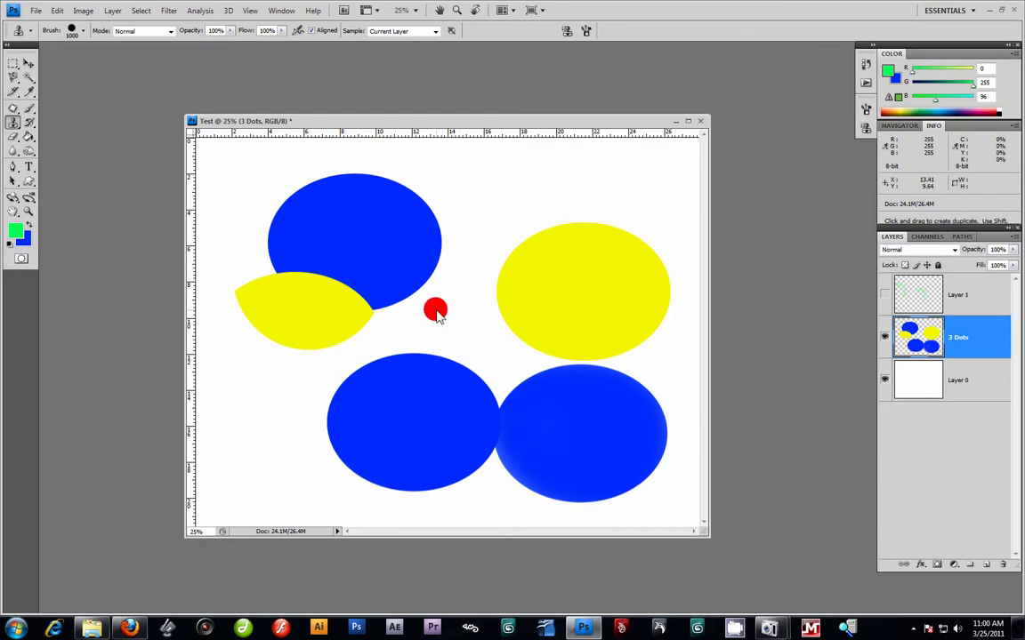
drag(435, 311, 544, 441)
alt+click(562, 252)
drag(436, 203, 463, 233)
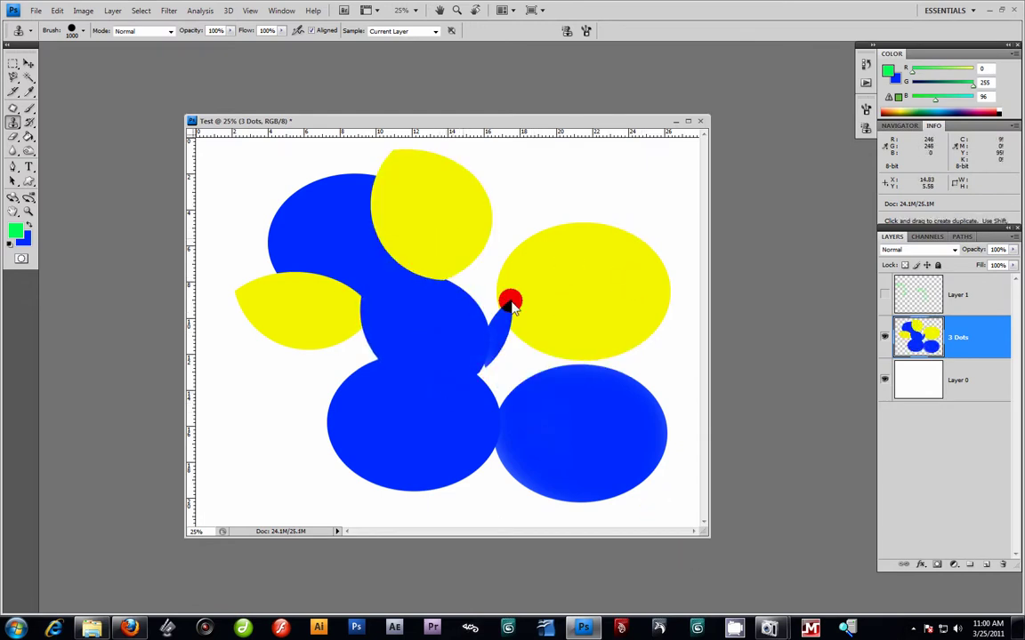
alt+click(391, 394)
mouse_move(517, 354)
mouse_down()
mouse_move(534, 293)
mouse_move(454, 321)
mouse_up()
alt+click(386, 414)
drag(439, 231, 350, 247)
- Switch from the Clone Stamp to the Brush Tool with a soft round 17 px tip and enlarge it to 500 px
click(27, 128)
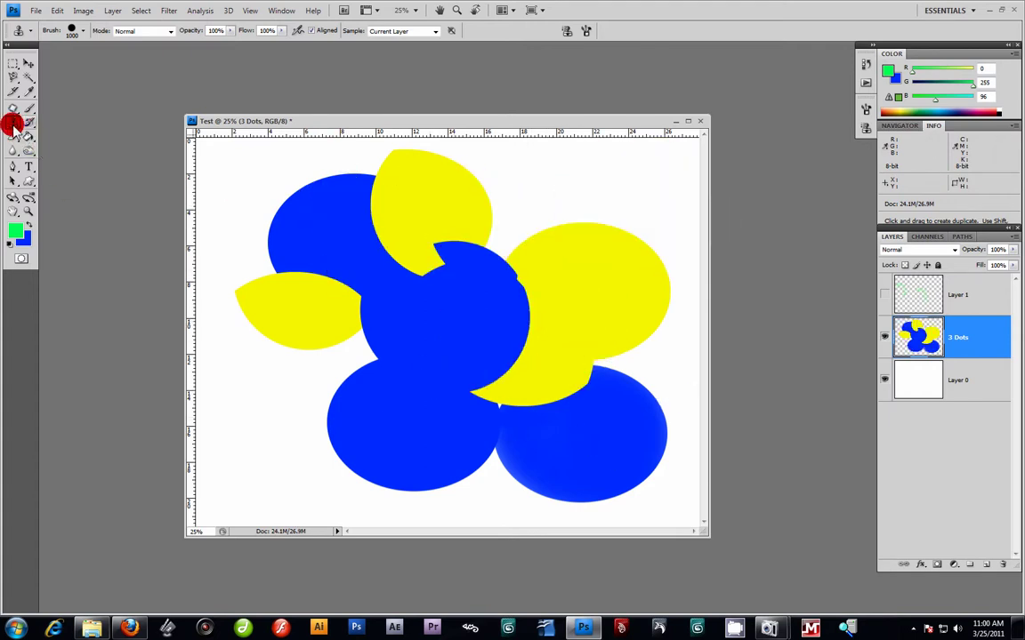
click(13, 125)
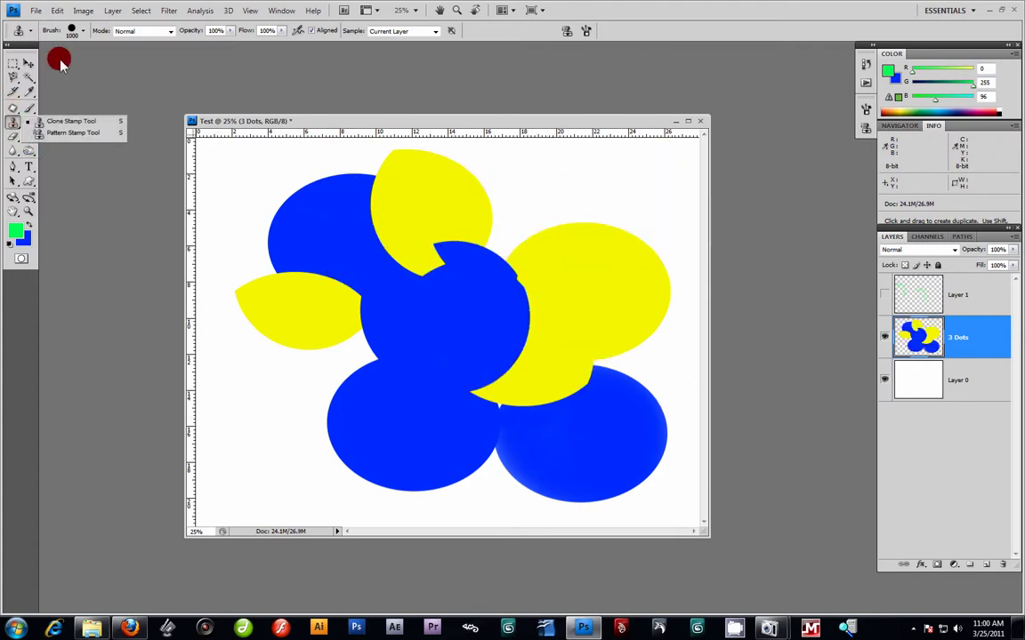
click(79, 30)
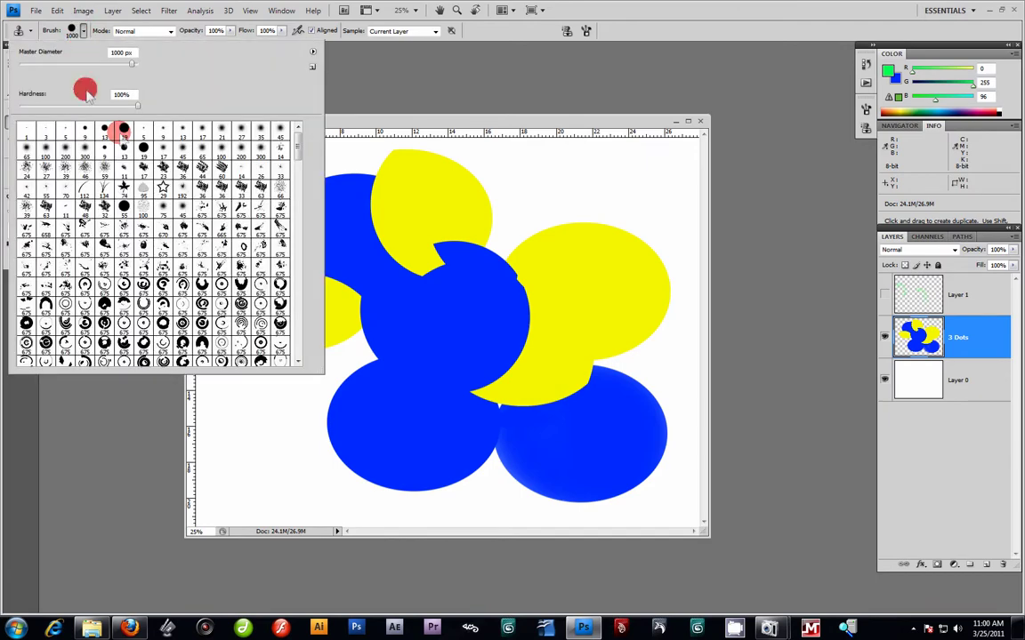
click(140, 148)
click(665, 6)
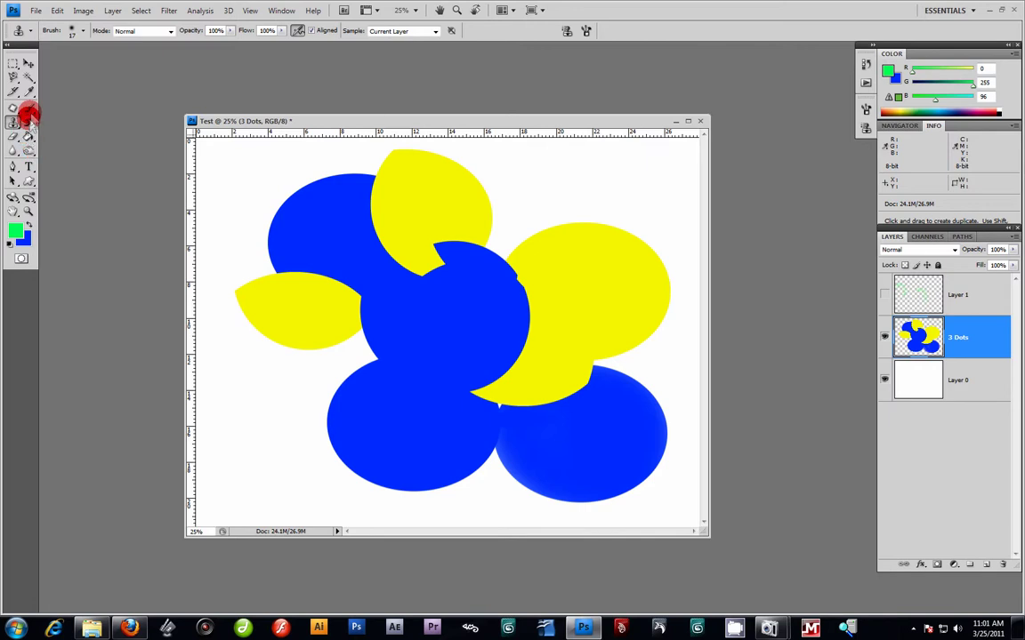
click(78, 29)
click(169, 142)
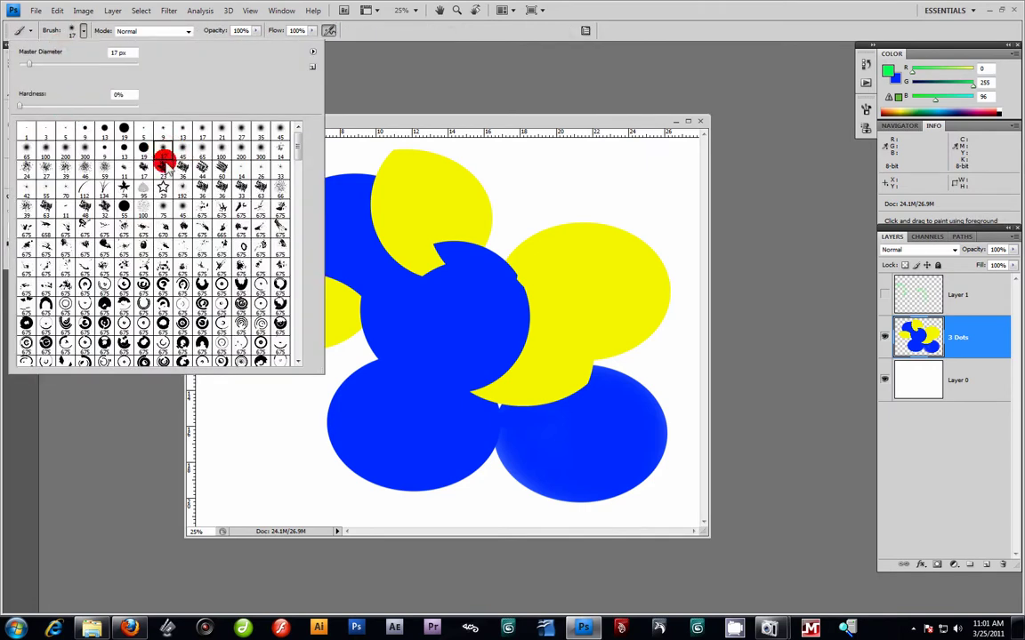
click(640, 55)
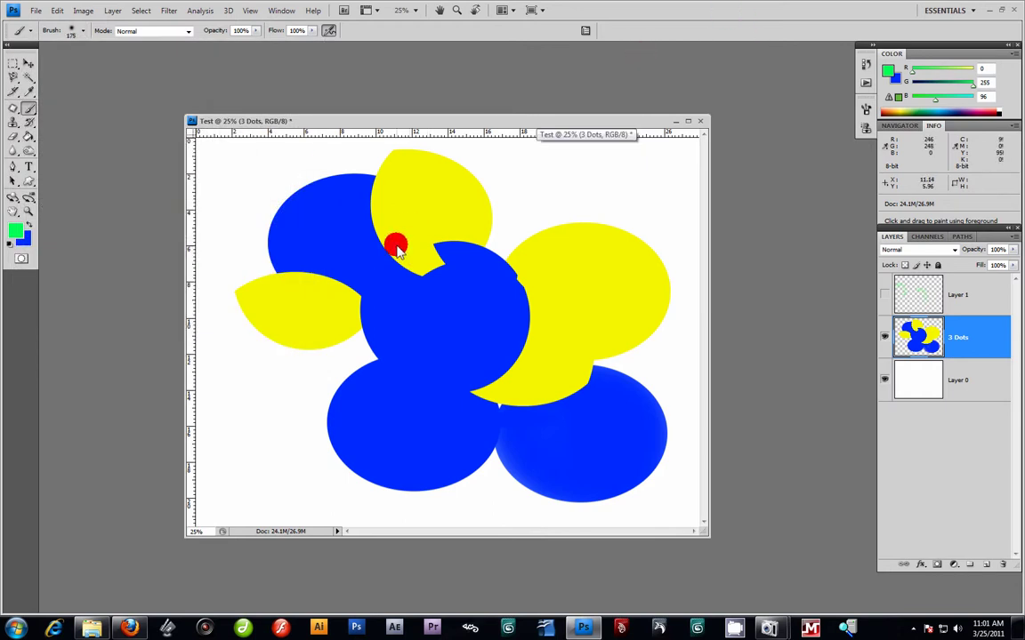
- Hide the 3 Dots layer and add a new empty layer above Layer 1
click(885, 337)
click(983, 303)
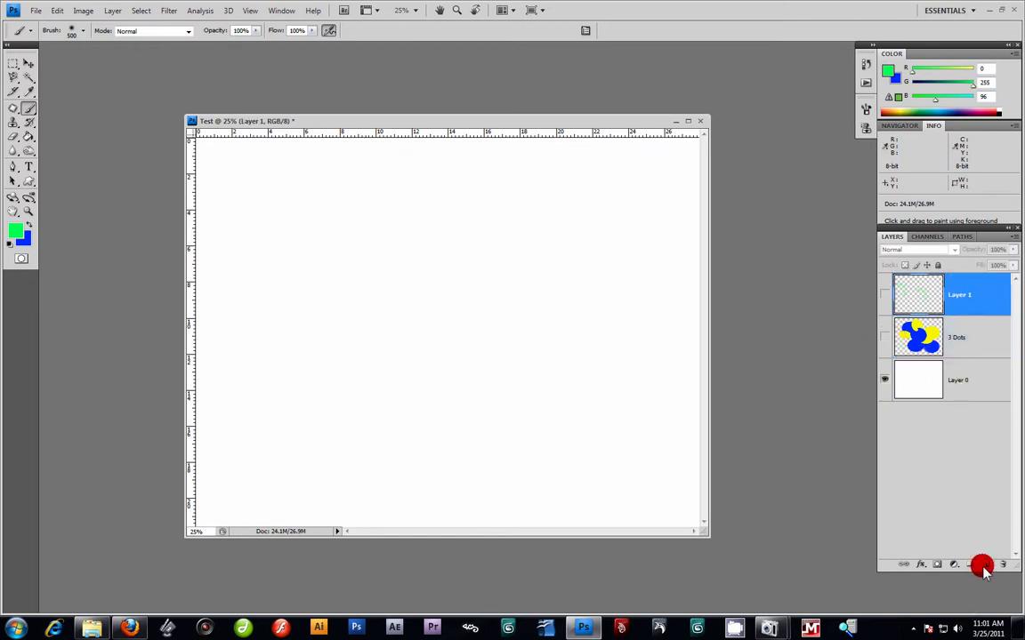
click(984, 564)
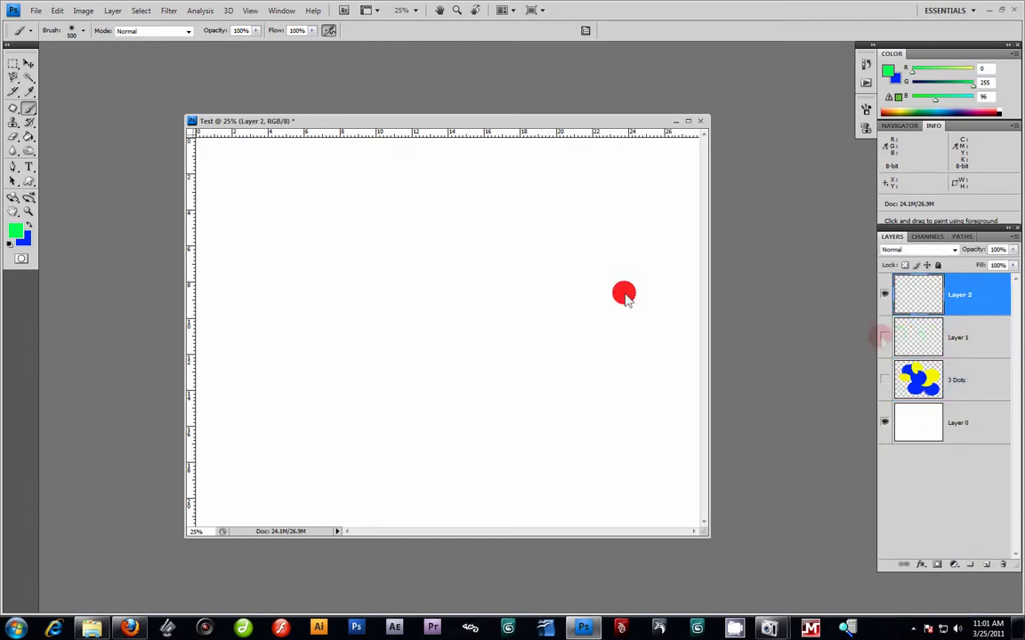
- Set the foreground color to cyan (R 0, G 255, B 252) and return to the Brush Tool
click(16, 233)
drag(691, 435, 702, 418)
click(811, 325)
key(b)
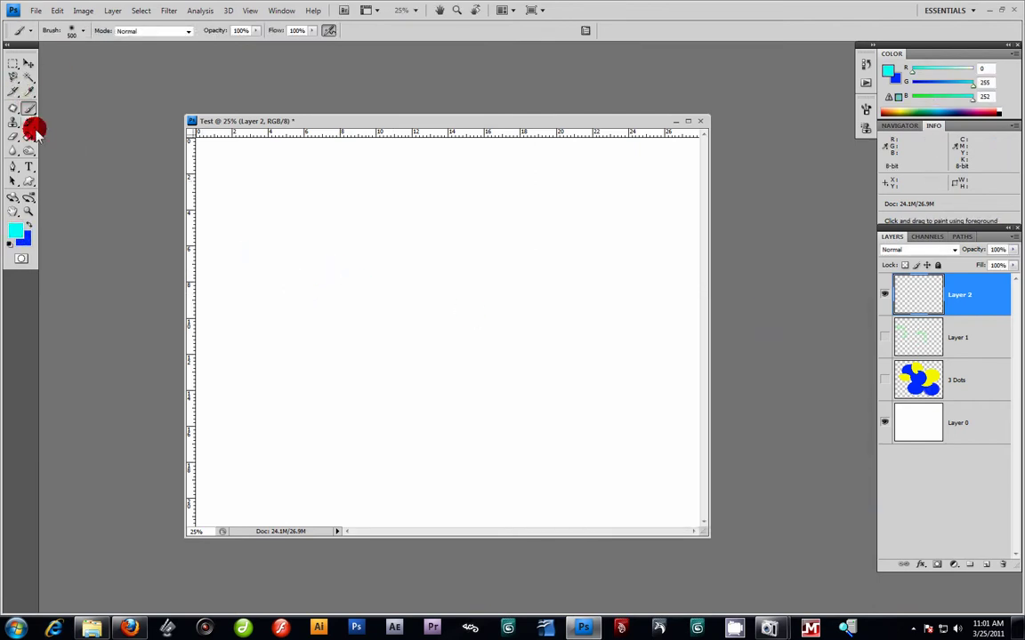
- Paint broad, soft cyan strokes across the middle of the canvas on the new layer with the 500 px brush
click(86, 32)
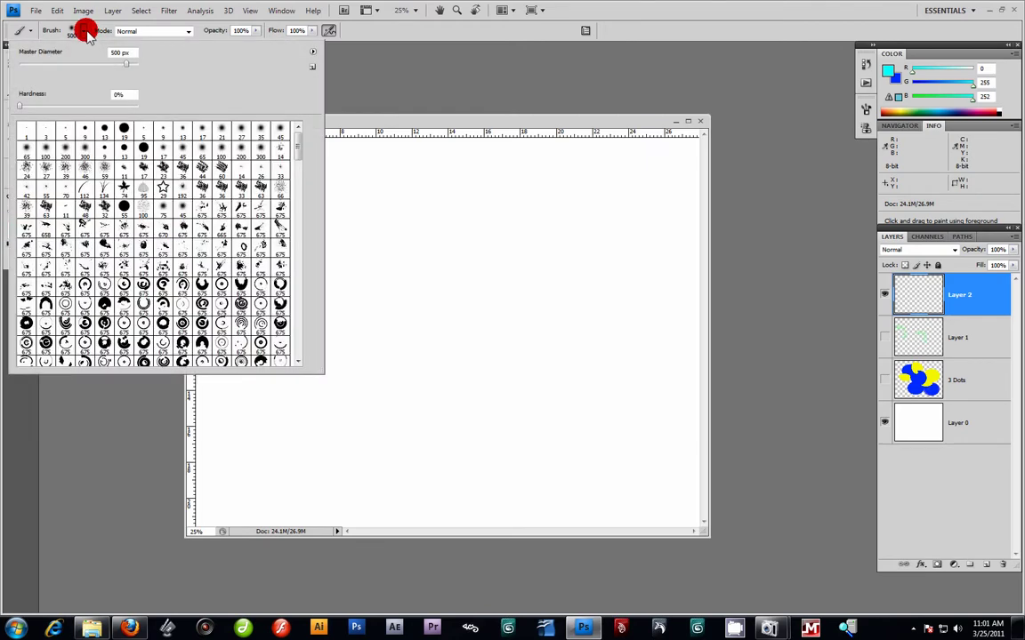
click(398, 27)
click(86, 32)
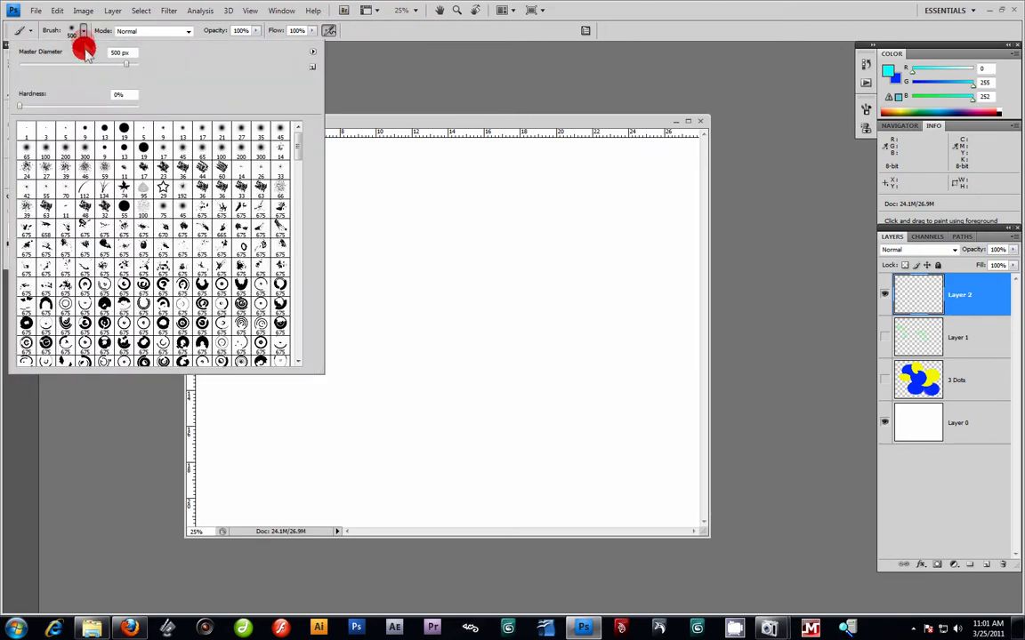
click(681, 29)
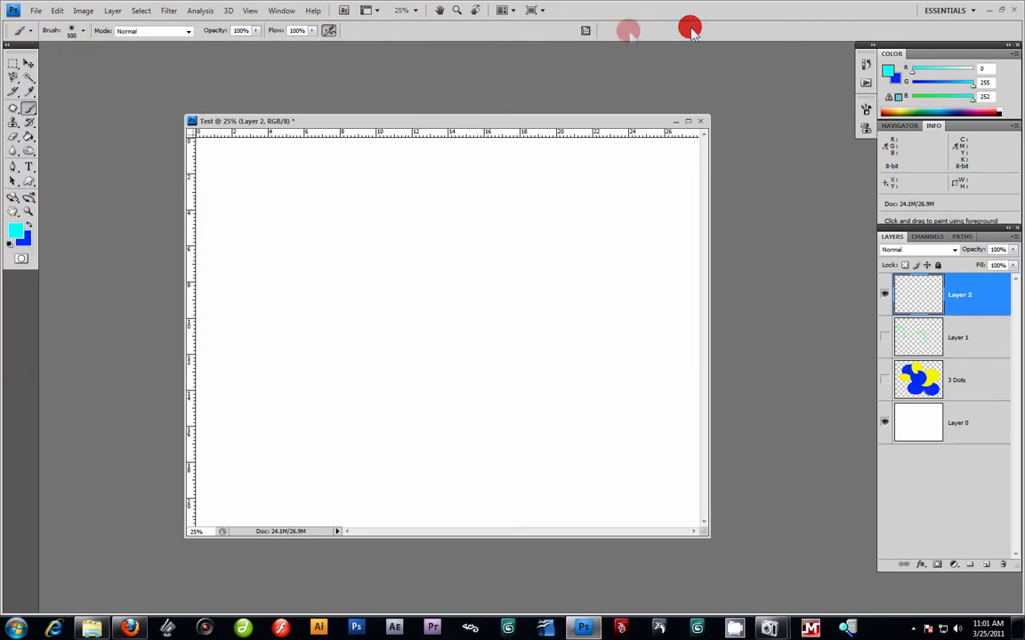
mouse_move(372, 308)
mouse_down()
mouse_move(318, 331)
mouse_move(498, 252)
mouse_move(542, 424)
mouse_move(431, 260)
mouse_move(346, 380)
mouse_move(456, 283)
mouse_move(493, 340)
mouse_move(513, 273)
mouse_move(572, 286)
mouse_move(349, 288)
mouse_move(467, 292)
mouse_up()
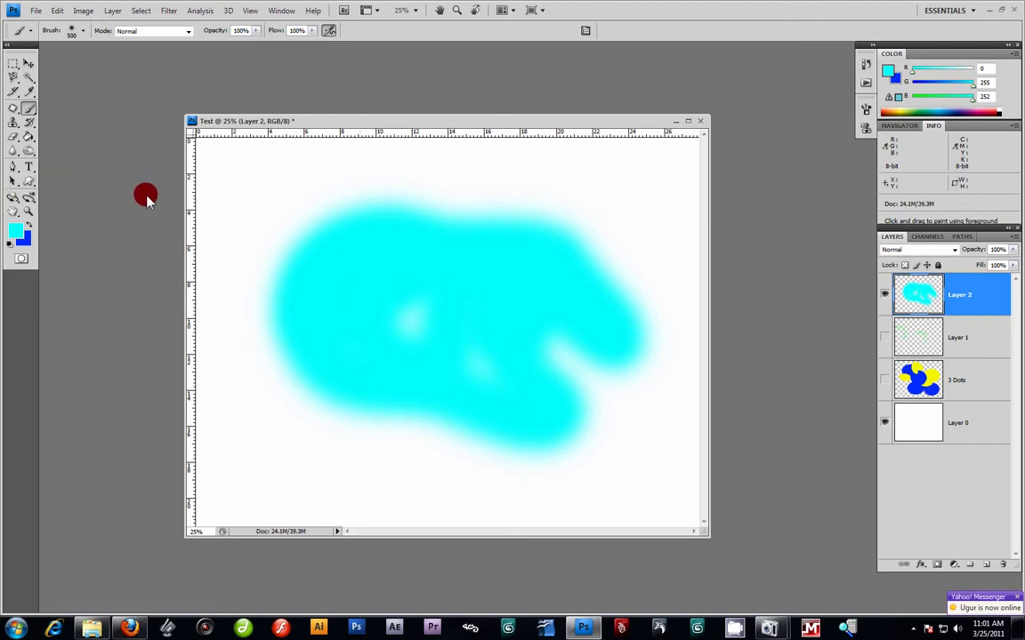
- Choose the hard round 13 px brush tip and enlarge it to 150 px
click(82, 30)
click(126, 150)
click(566, 18)
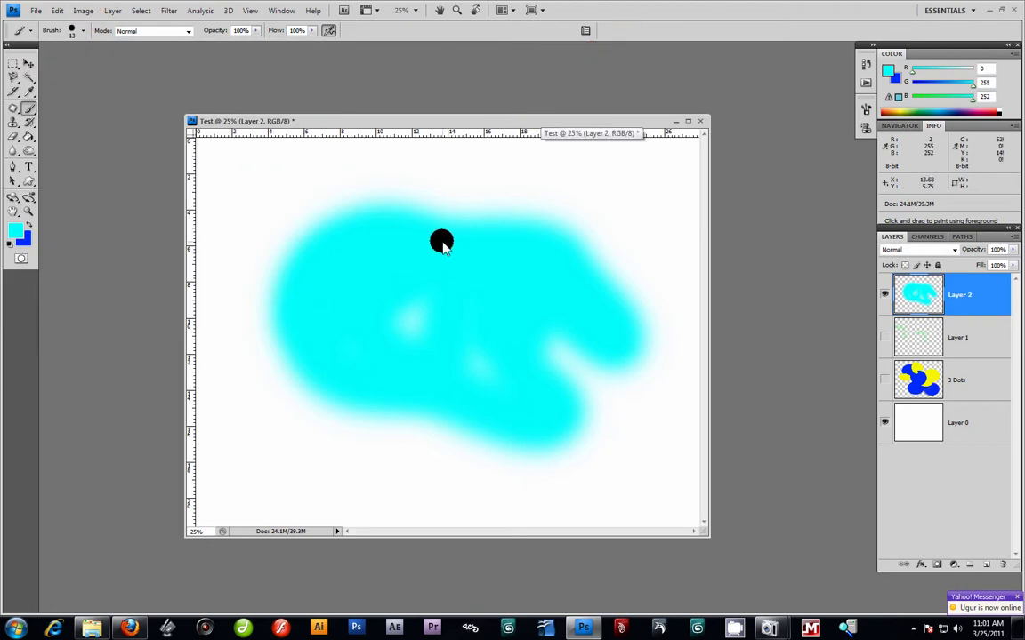
key(bracketright)
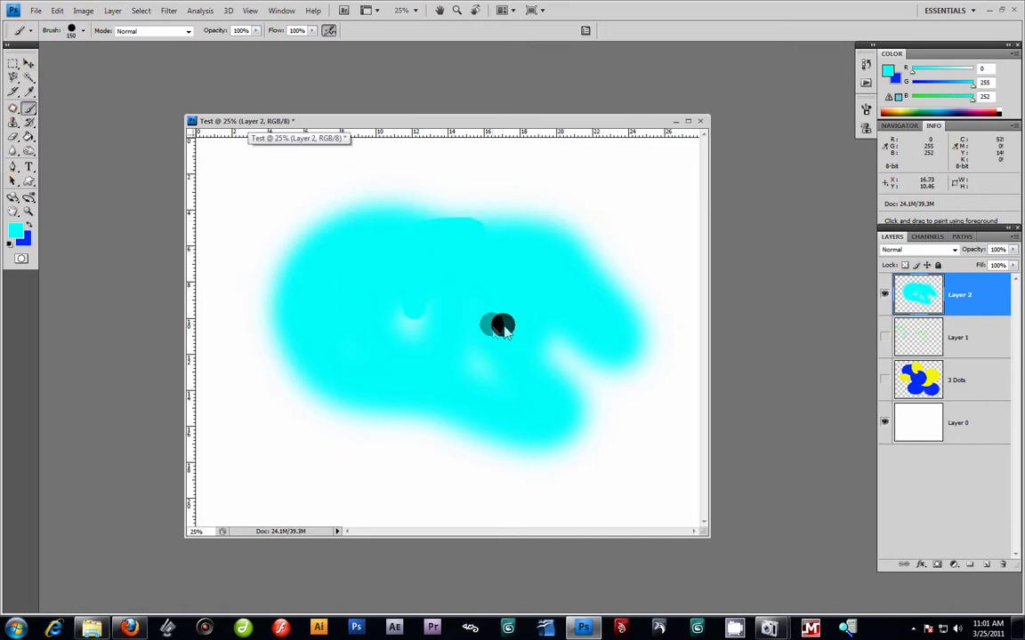
- Swap the foreground and background colors and paint a winding blue line over the cyan area
click(28, 225)
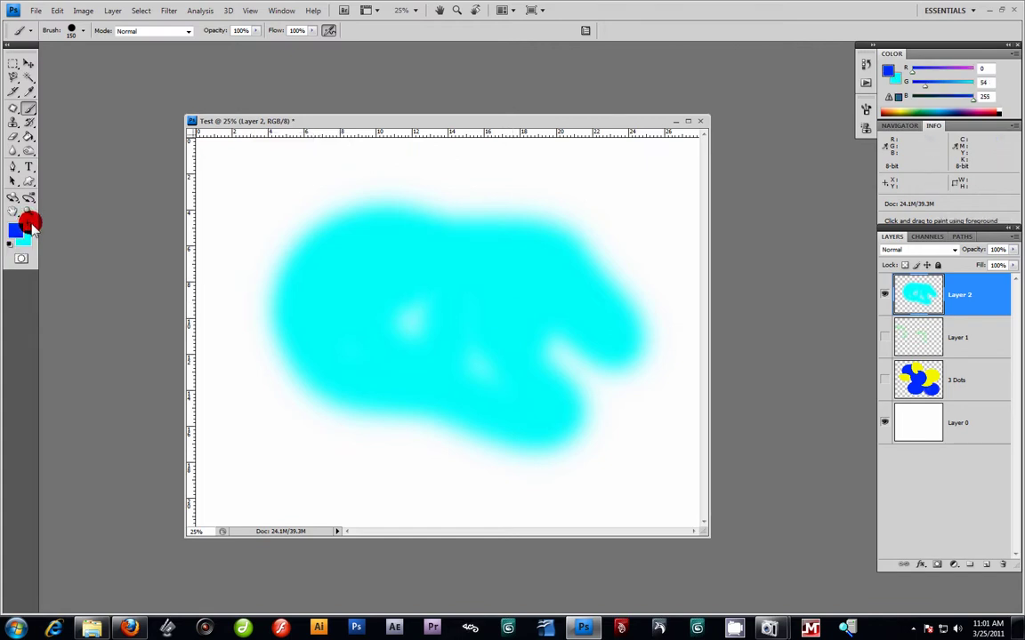
mouse_move(392, 353)
mouse_down()
mouse_move(450, 281)
mouse_move(552, 348)
mouse_move(457, 483)
mouse_move(263, 338)
mouse_up()
drag(279, 291, 277, 218)
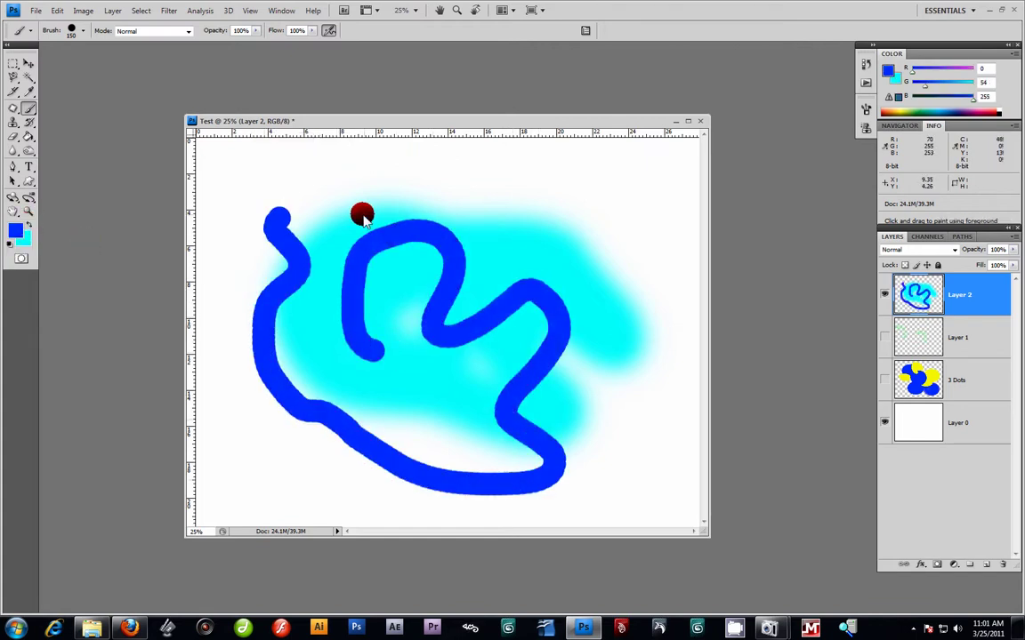
- Activate the History Brush Tool and open the History panel
click(32, 125)
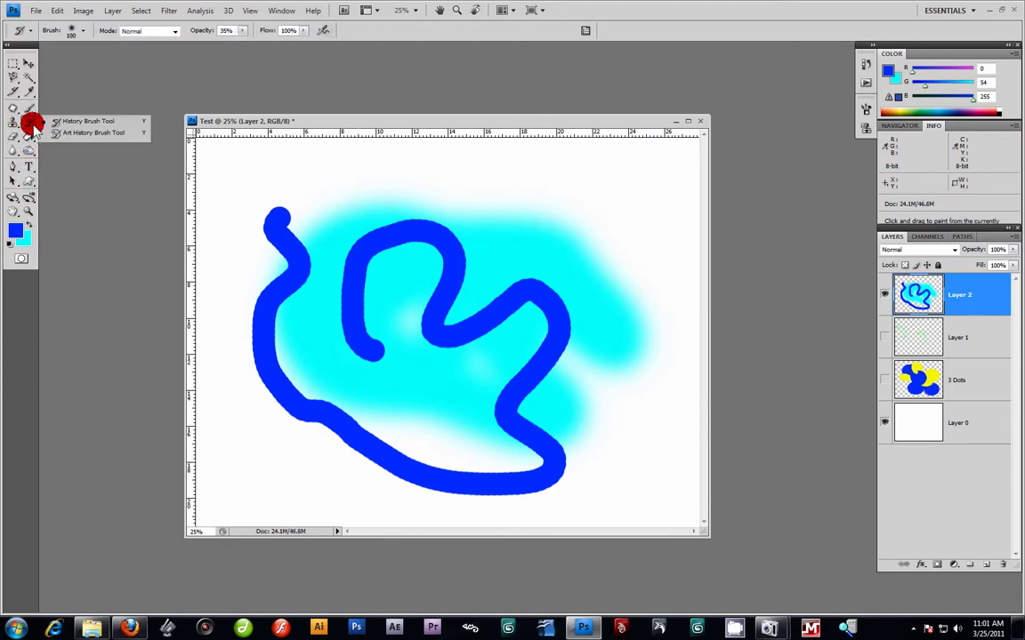
mouse_move(32, 126)
mouse_down()
mouse_move(65, 119)
mouse_move(82, 129)
mouse_up()
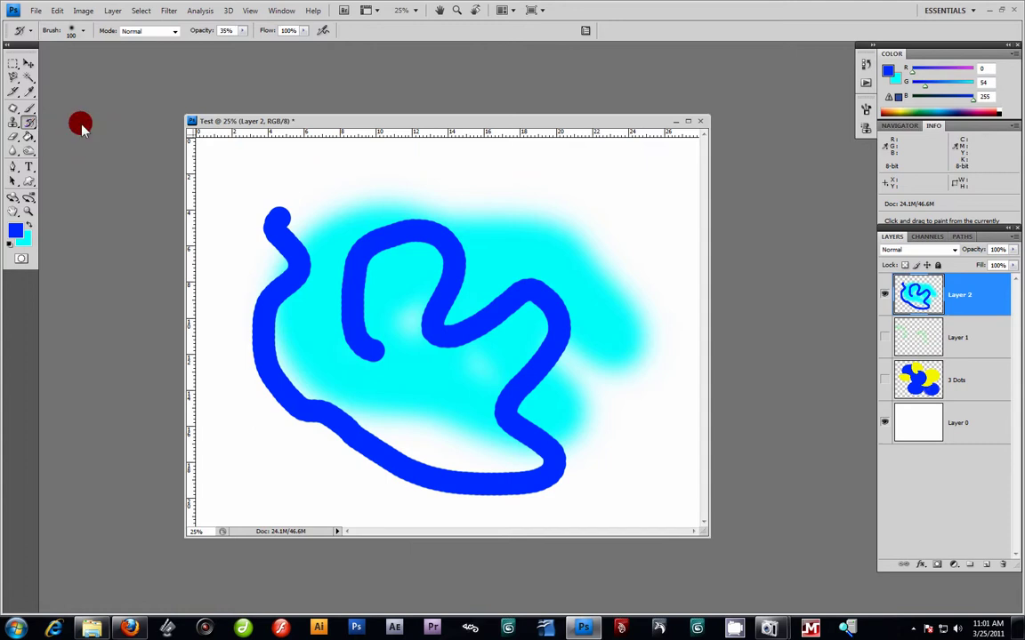
click(277, 11)
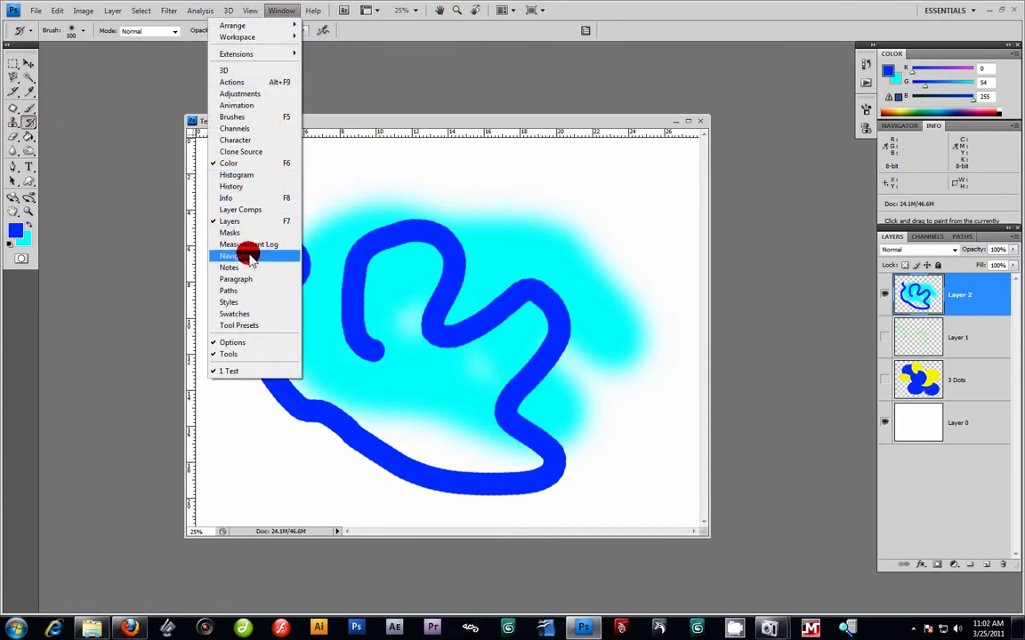
click(234, 176)
drag(846, 187, 859, 130)
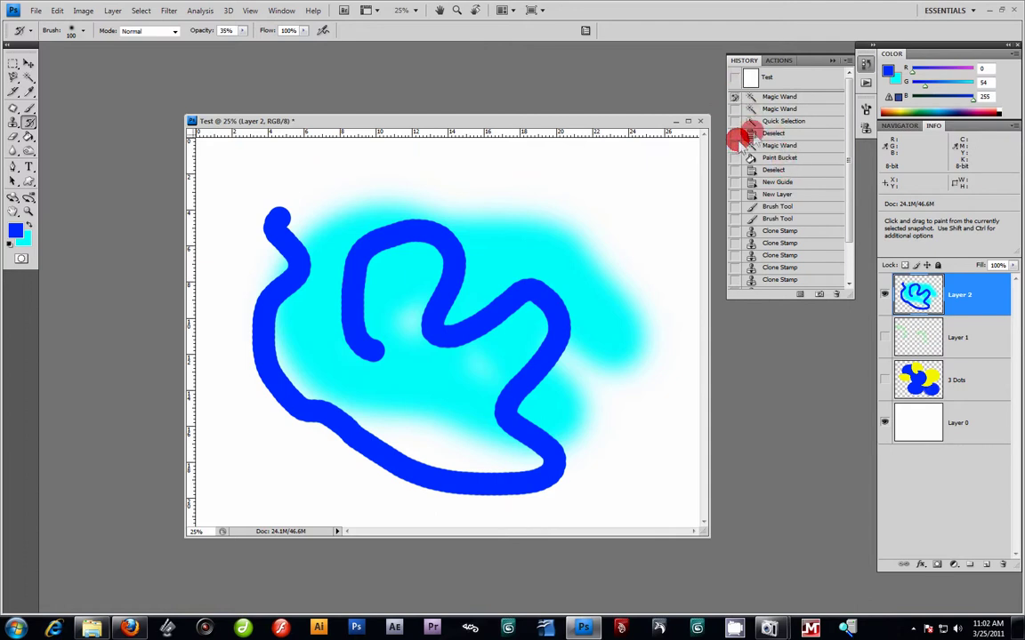
- Step through the recorded history states, from the first Magic Wand through Quick Selection, New Layer and Clone Stamp, and back
click(793, 97)
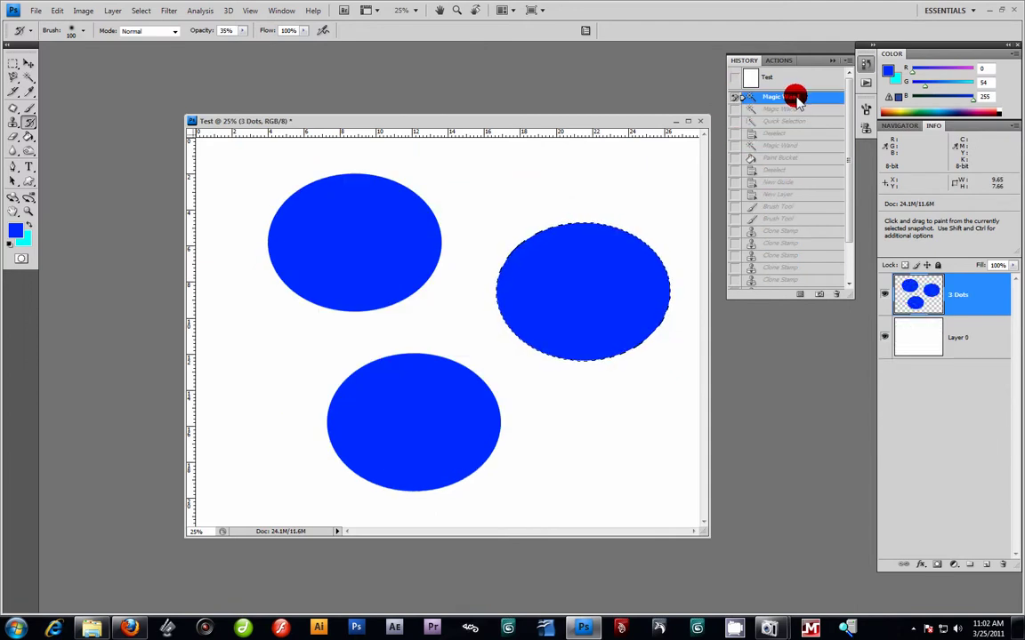
click(779, 121)
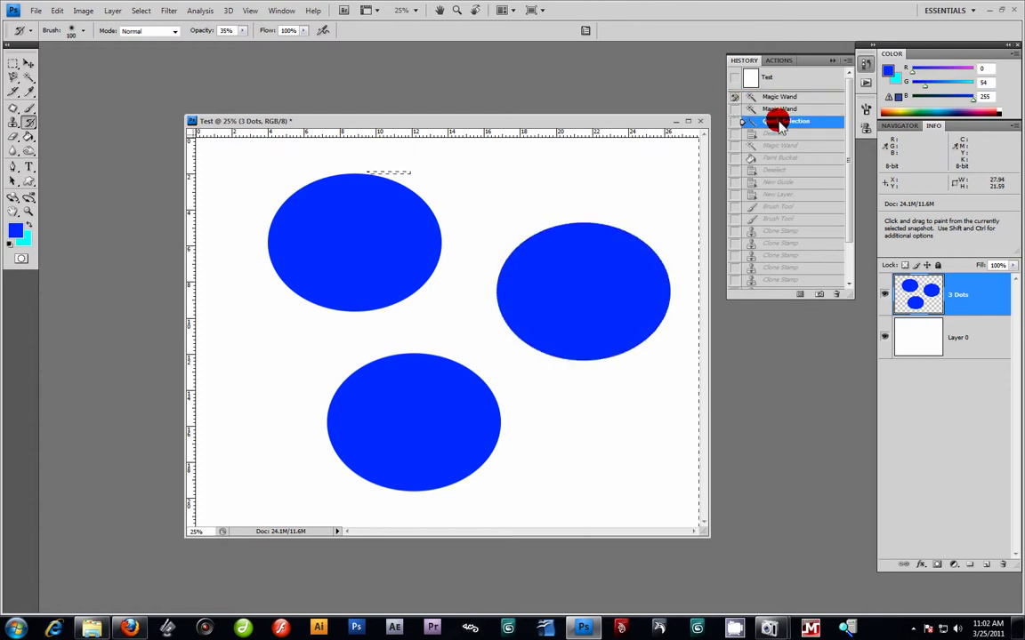
click(776, 144)
click(795, 194)
click(792, 231)
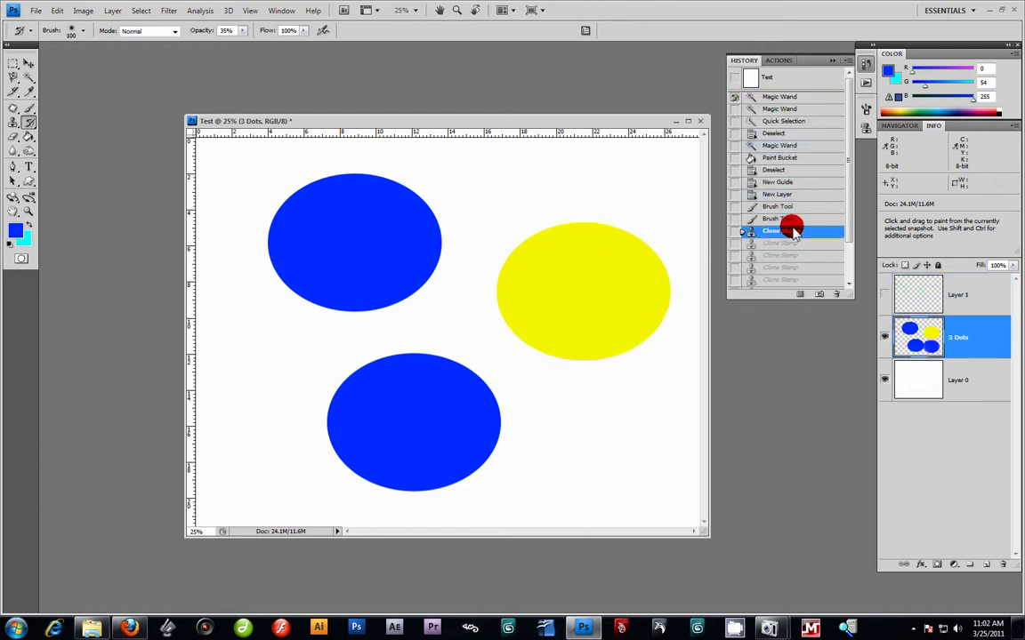
click(790, 255)
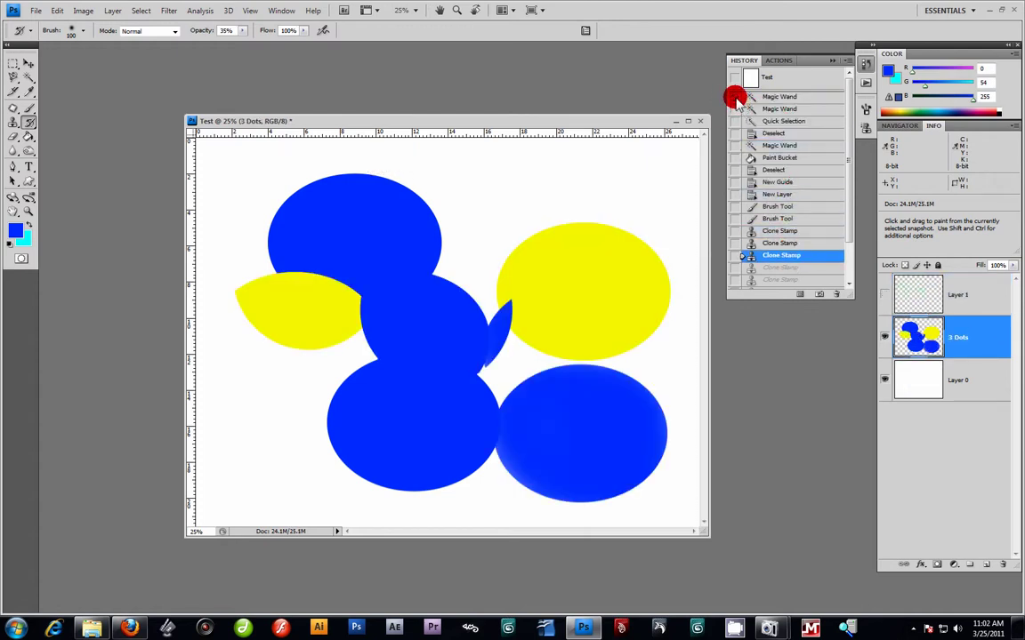
click(798, 96)
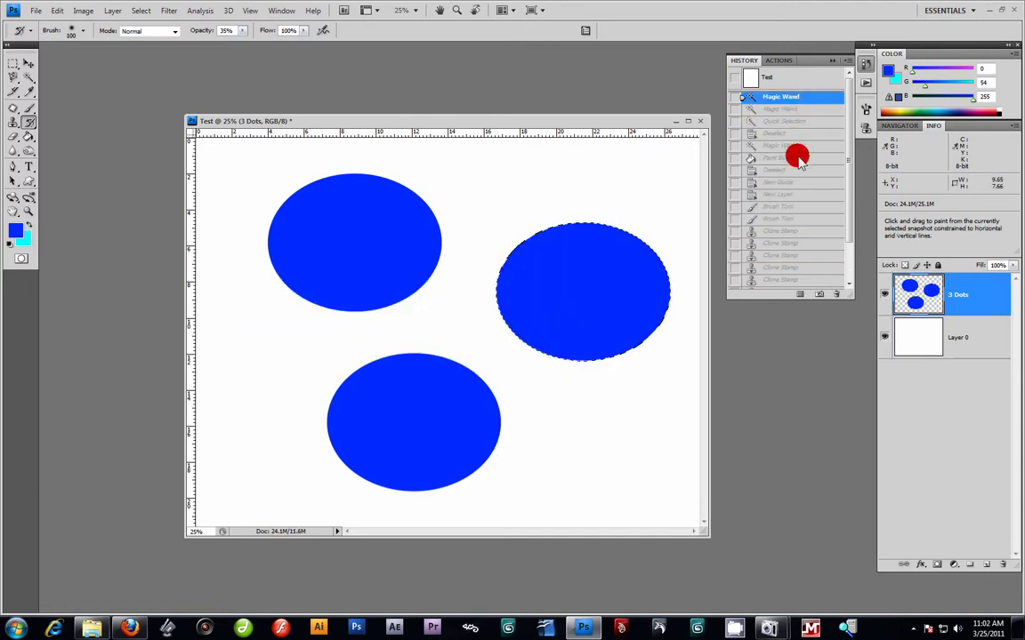
- Delete the Paint Bucket state from the history and return the document to the first Magic Wand state
click(798, 158)
click(836, 293)
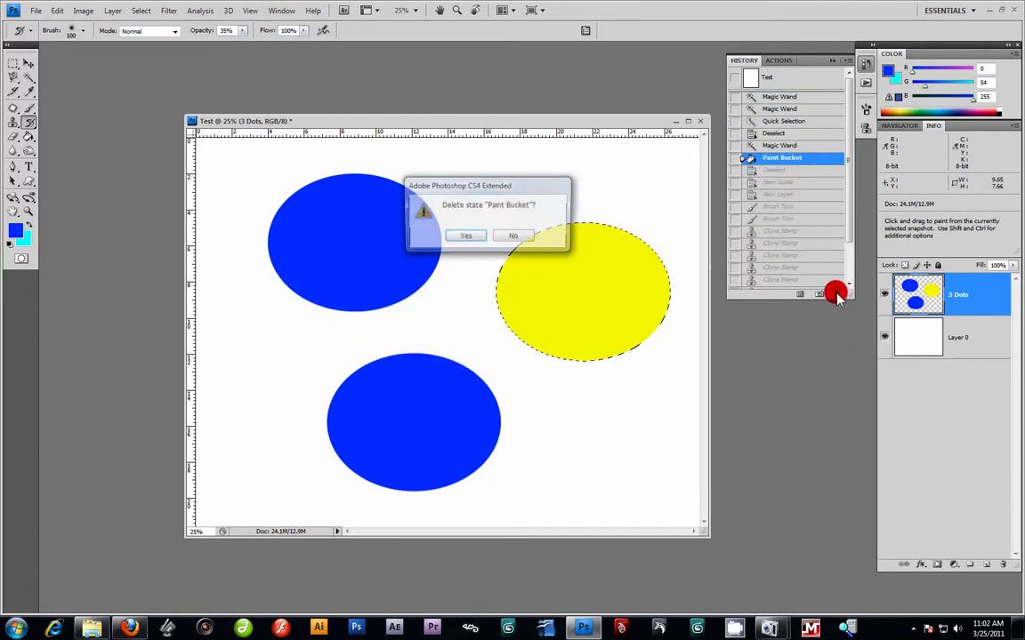
click(472, 236)
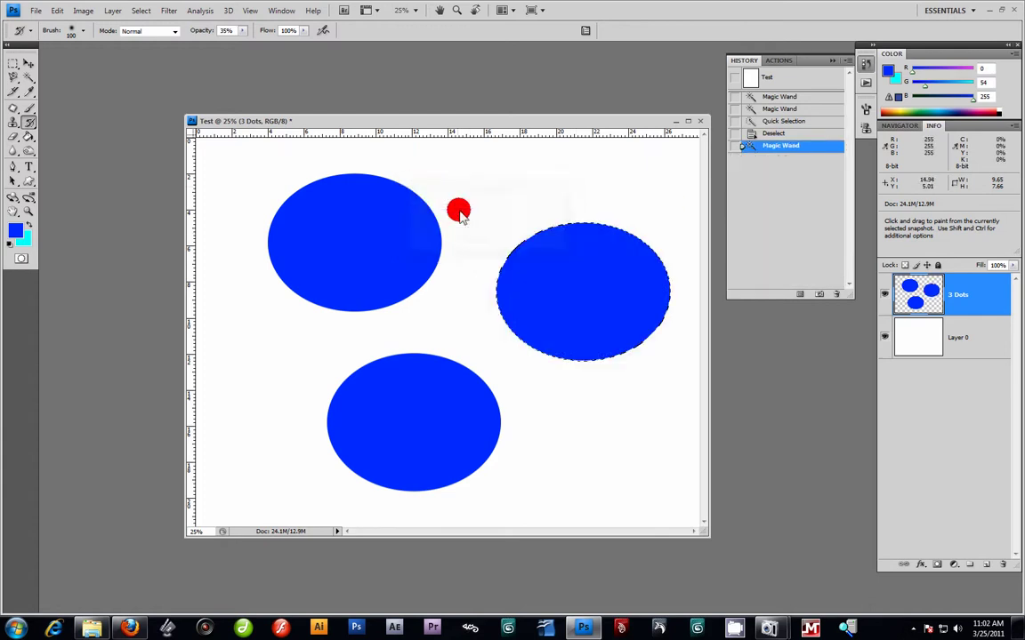
click(778, 104)
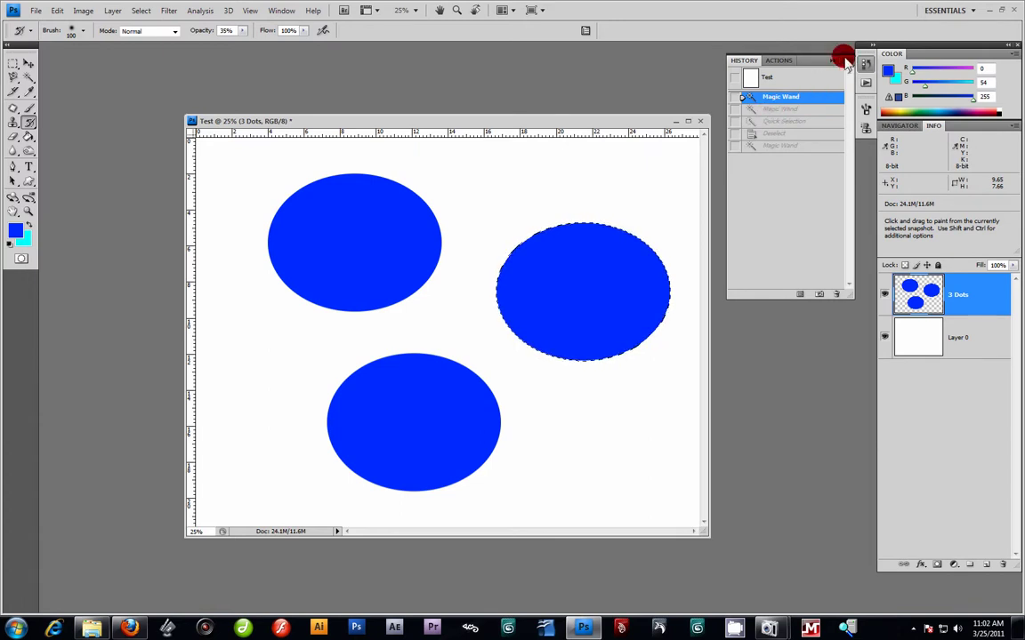
- Collapse the History panel and deselect the right-hand ellipse with the Rectangular Marquee Tool
click(833, 62)
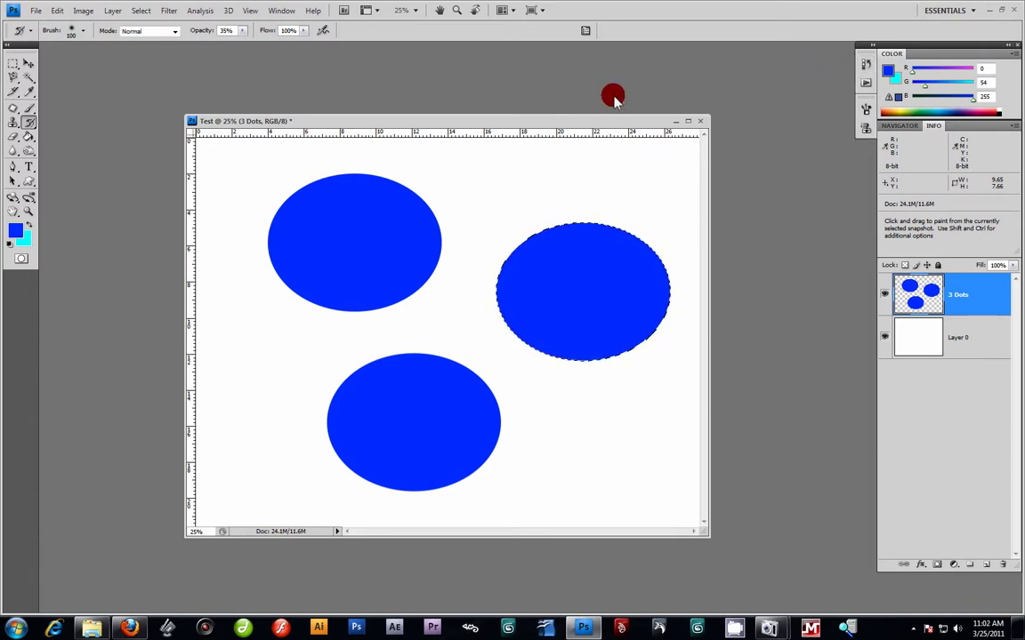
click(14, 65)
click(682, 297)
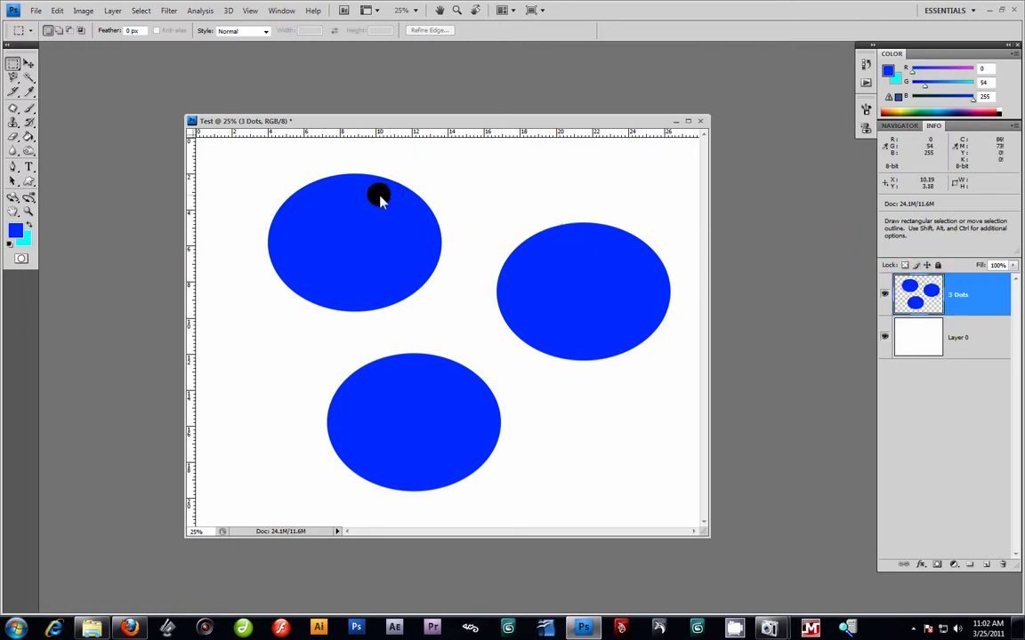
- Activate the Eraser Tool, compare it with the Brush Tool and look through the Eraser's brush presets
click(12, 137)
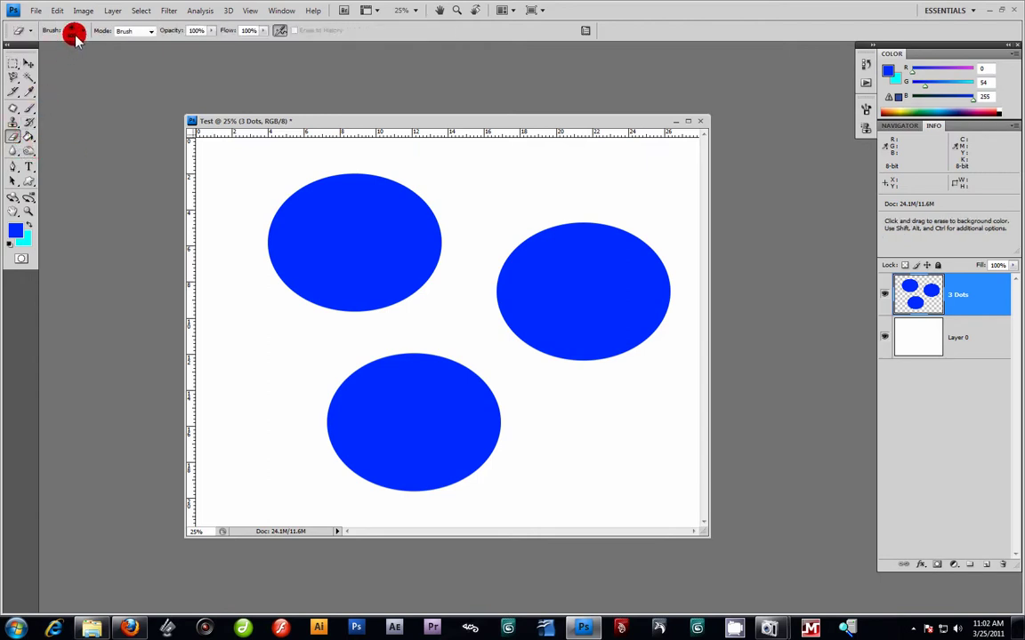
click(29, 107)
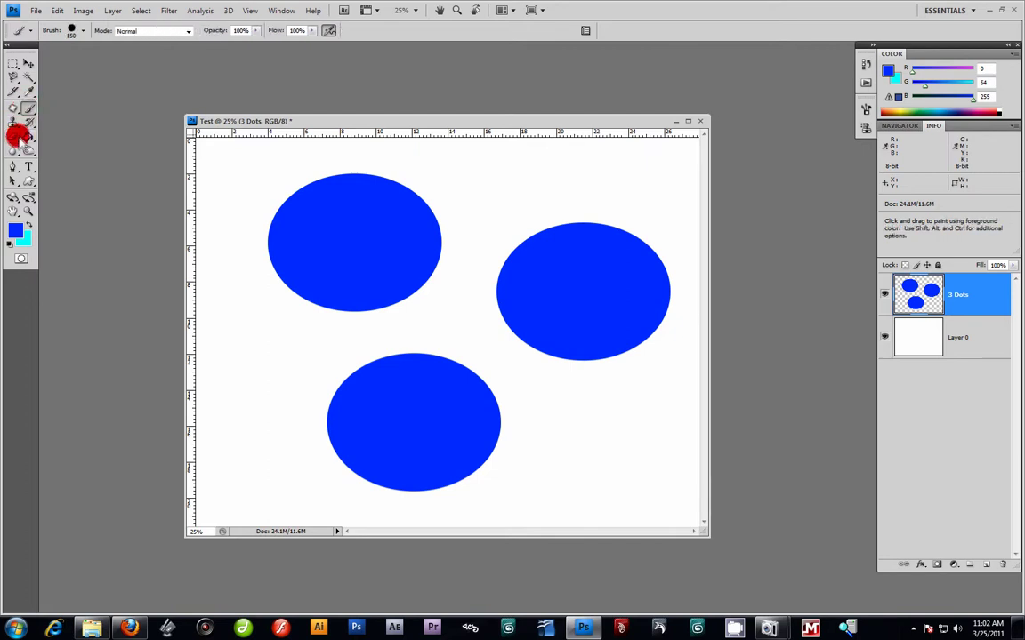
click(13, 140)
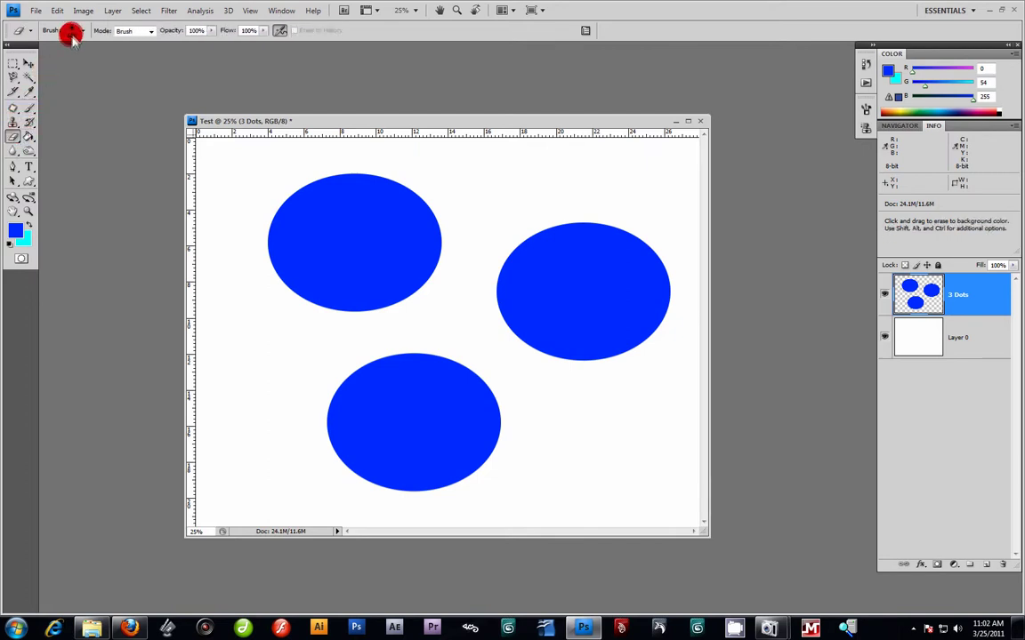
click(79, 30)
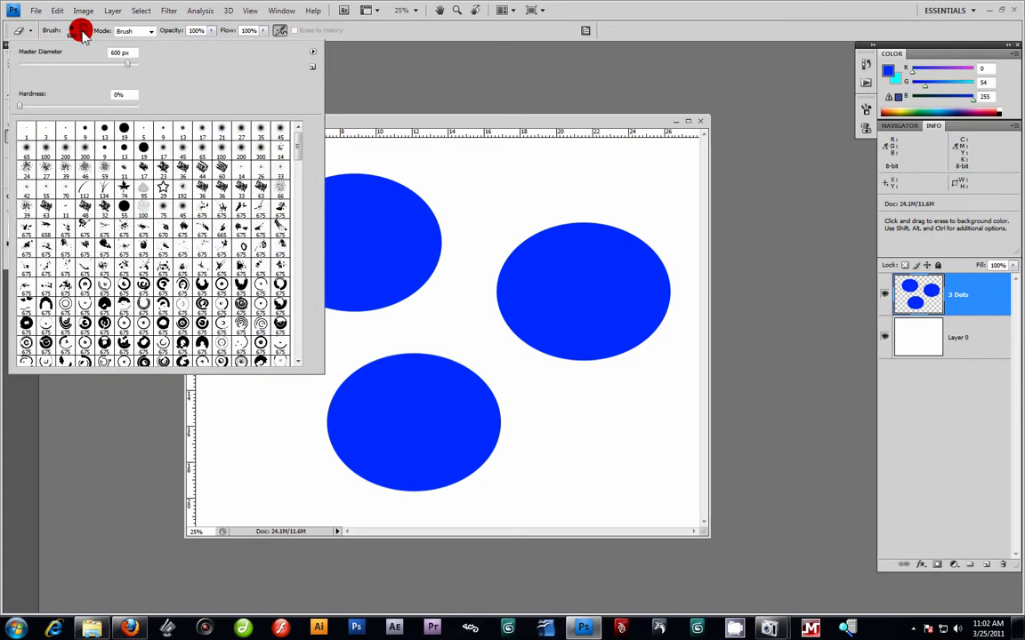
click(605, 13)
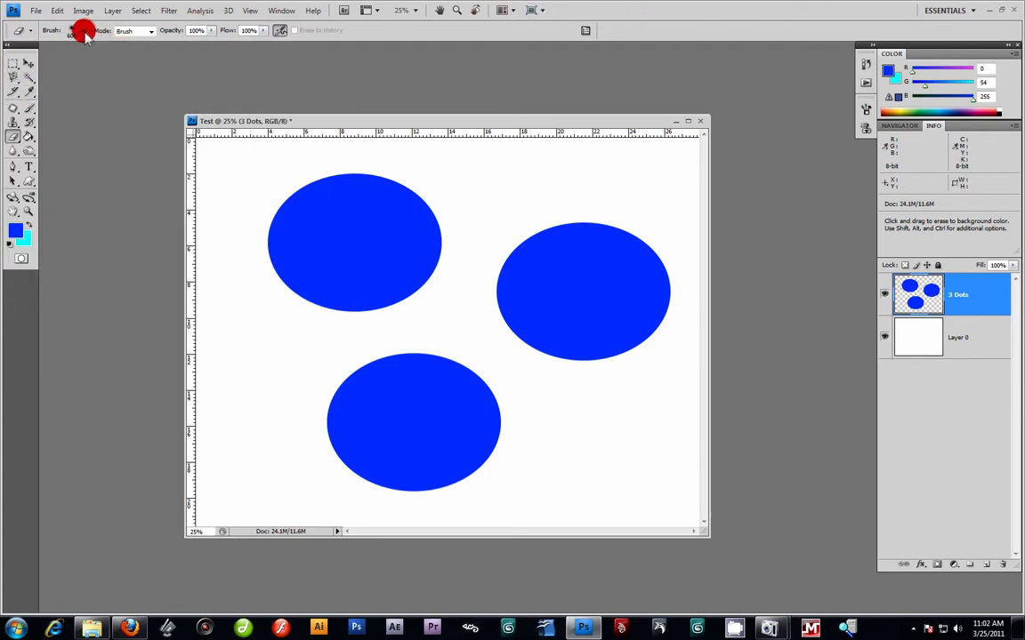
- Switch the Eraser to a fully hard round brush of 600 px and erase the upper-left part of the right-hand ellipse
mouse_move(276, 227)
mouse_down()
mouse_move(327, 301)
mouse_move(440, 305)
mouse_up()
key(ctrl+z)
click(76, 30)
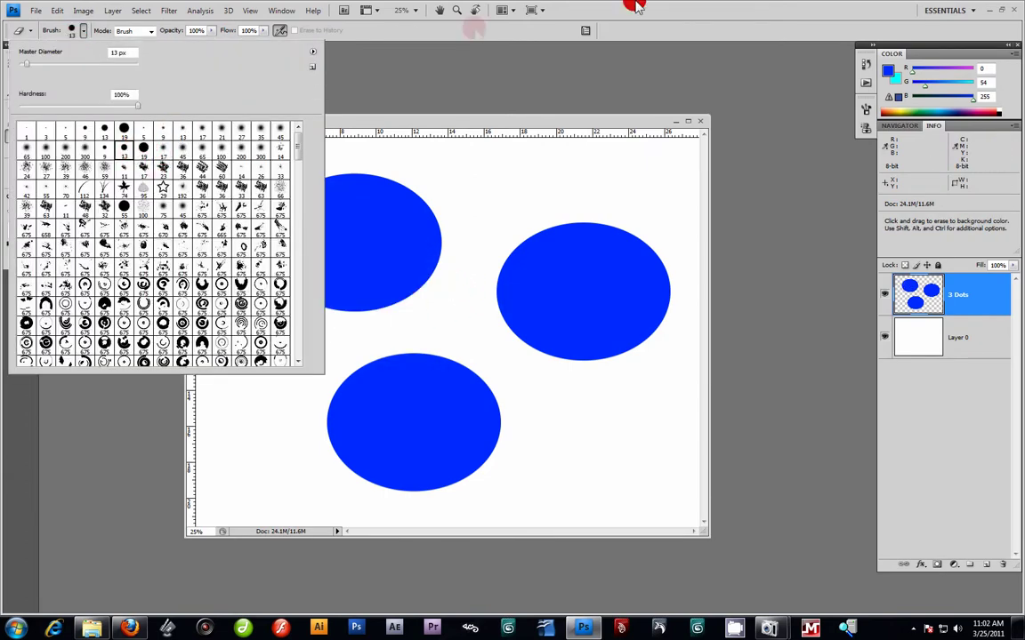
click(475, 30)
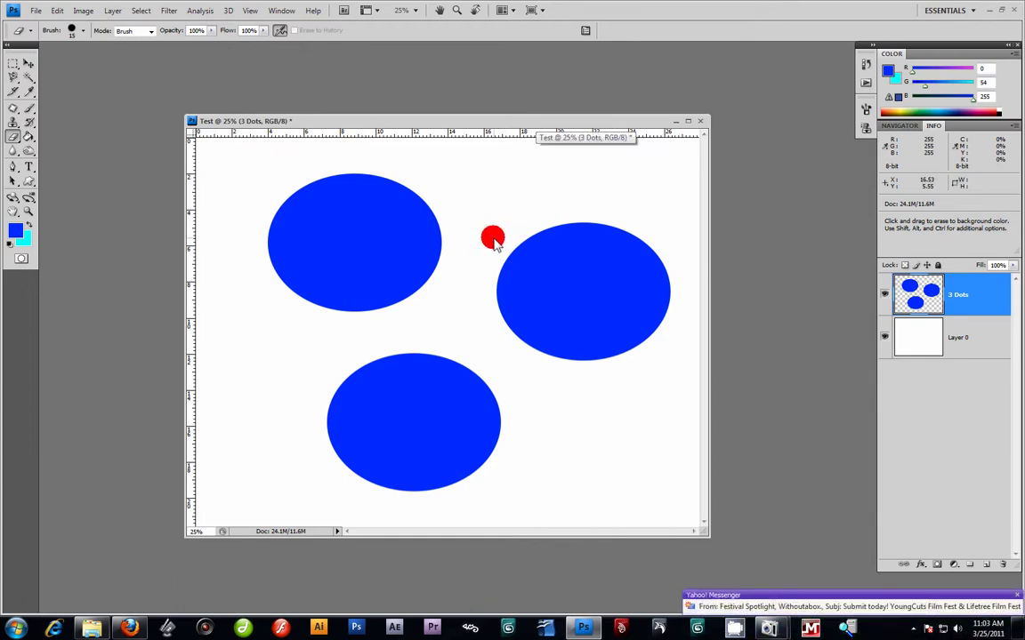
mouse_move(508, 249)
mouse_down()
mouse_move(534, 284)
mouse_move(540, 252)
mouse_up()
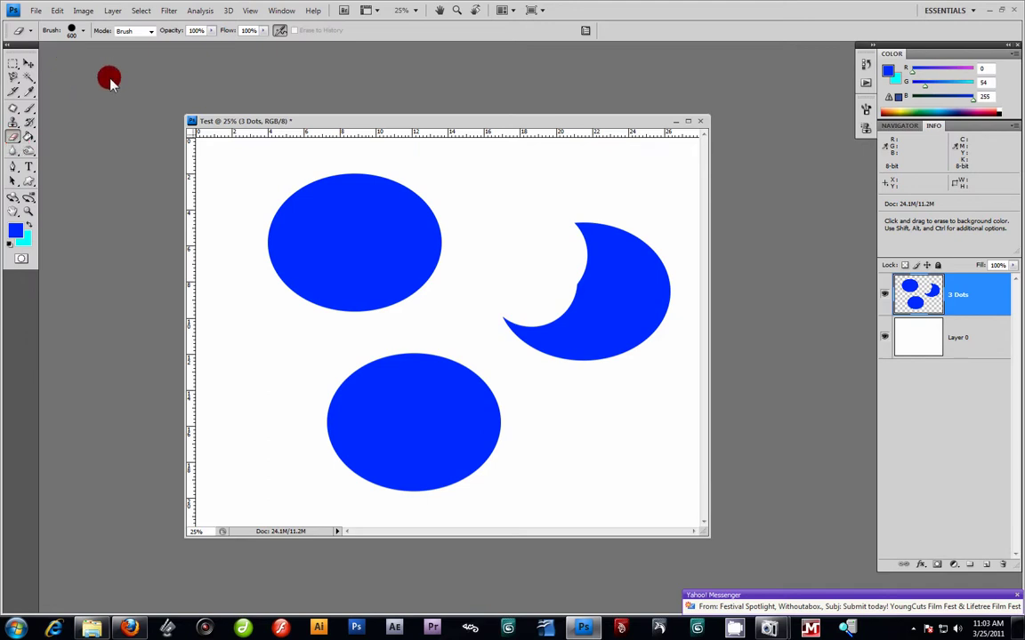
- Erase floral patterns out of both full ellipses and the crescent using the 1086 px floral brush
click(80, 32)
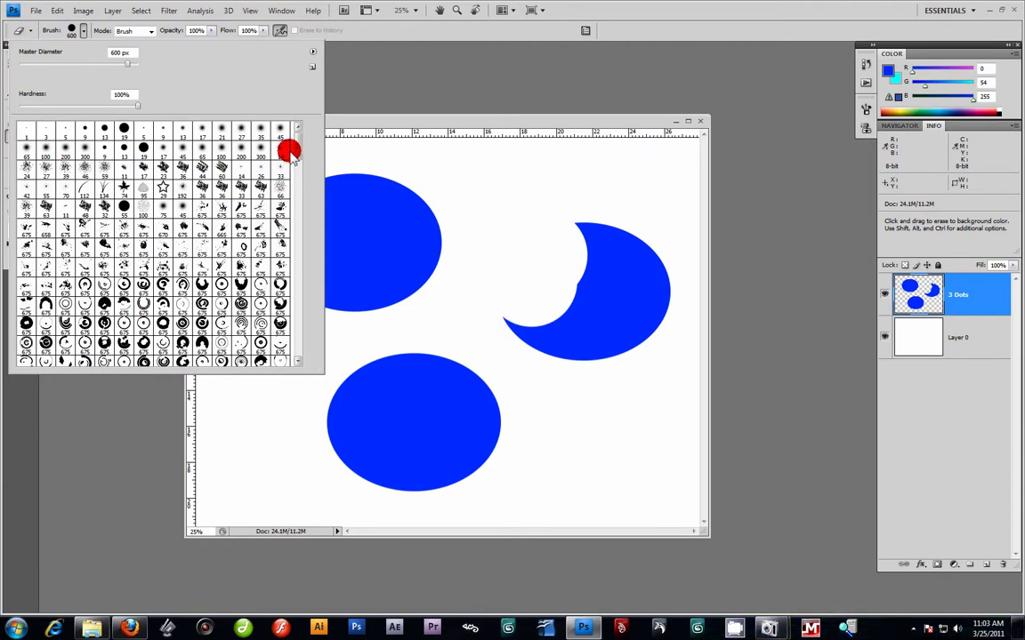
drag(298, 151, 293, 360)
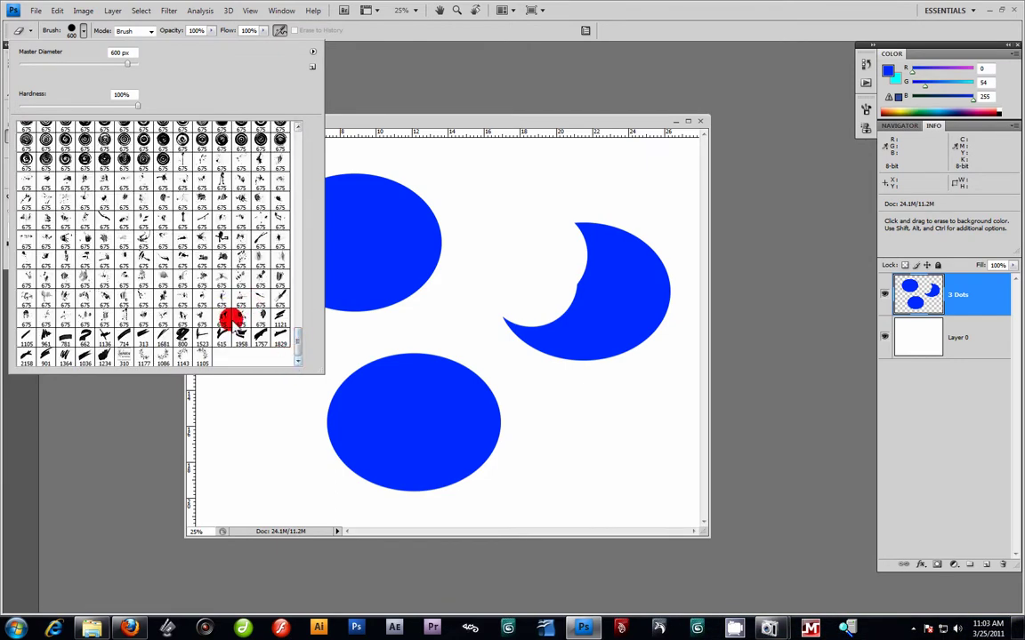
click(163, 354)
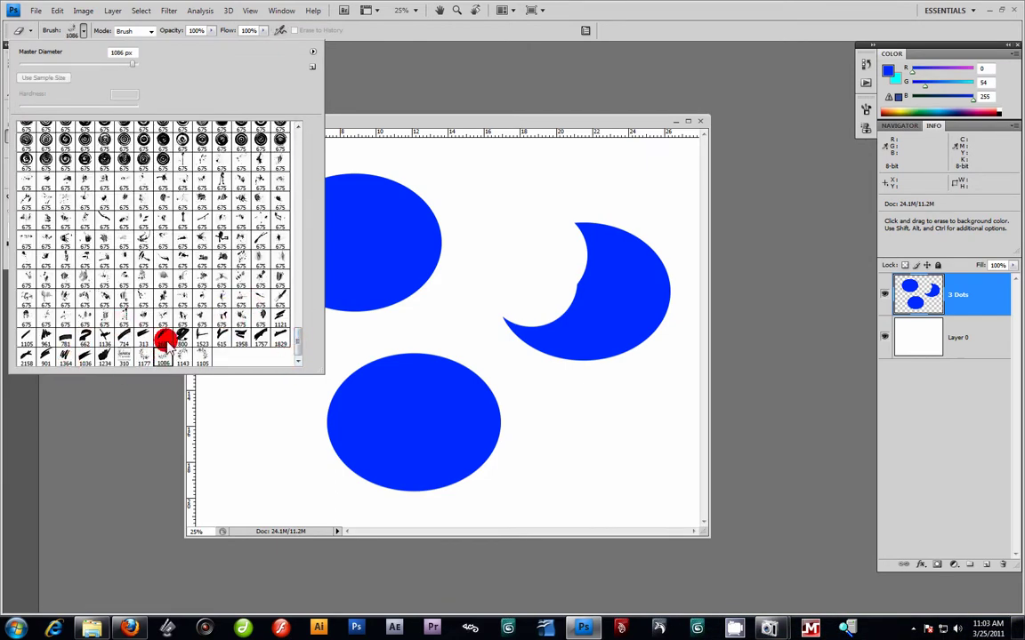
click(427, 120)
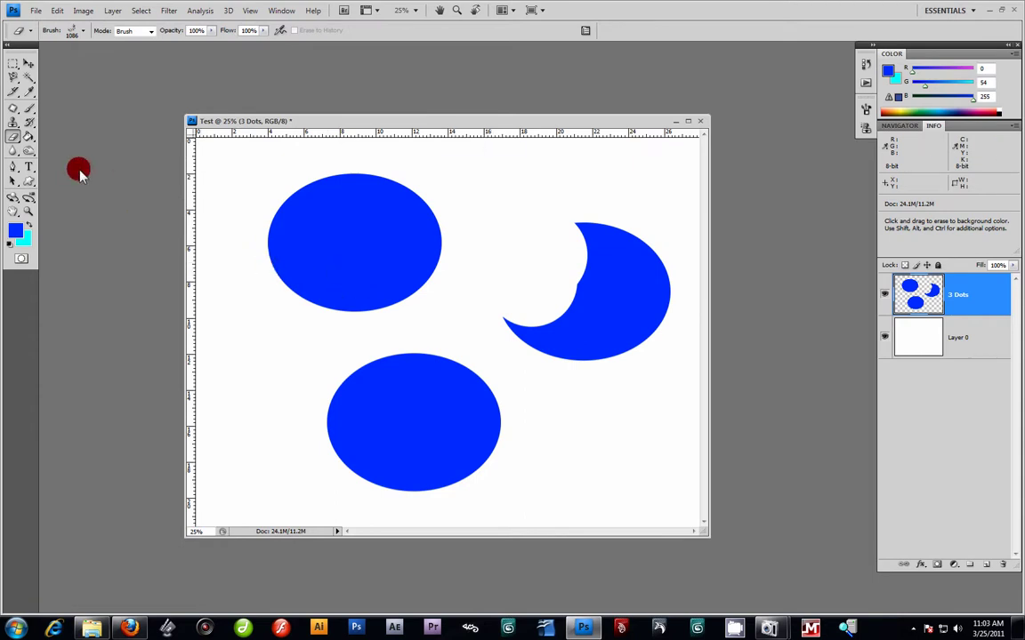
click(339, 258)
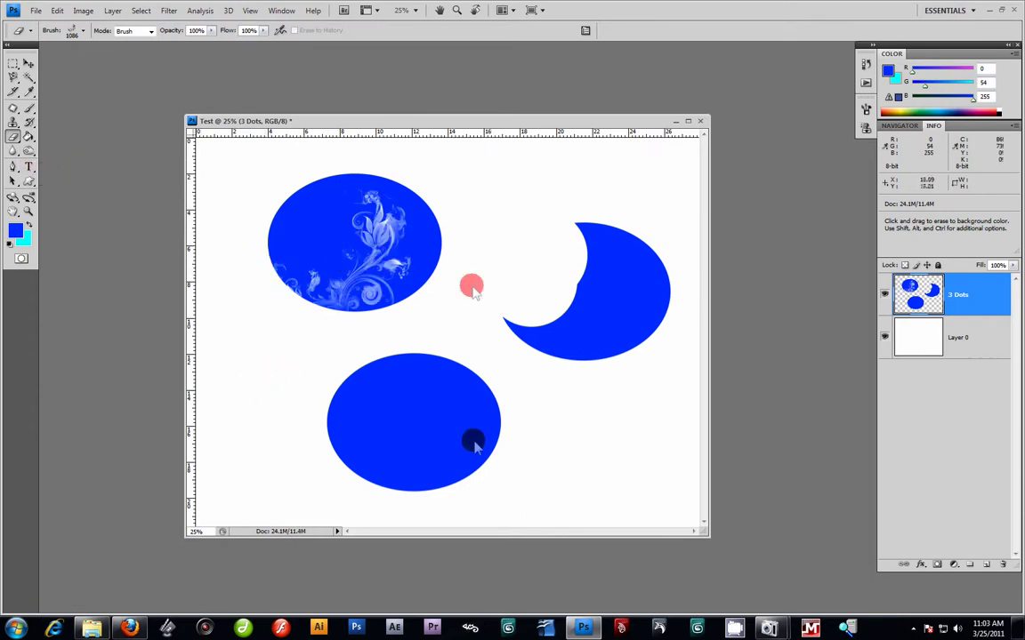
click(359, 421)
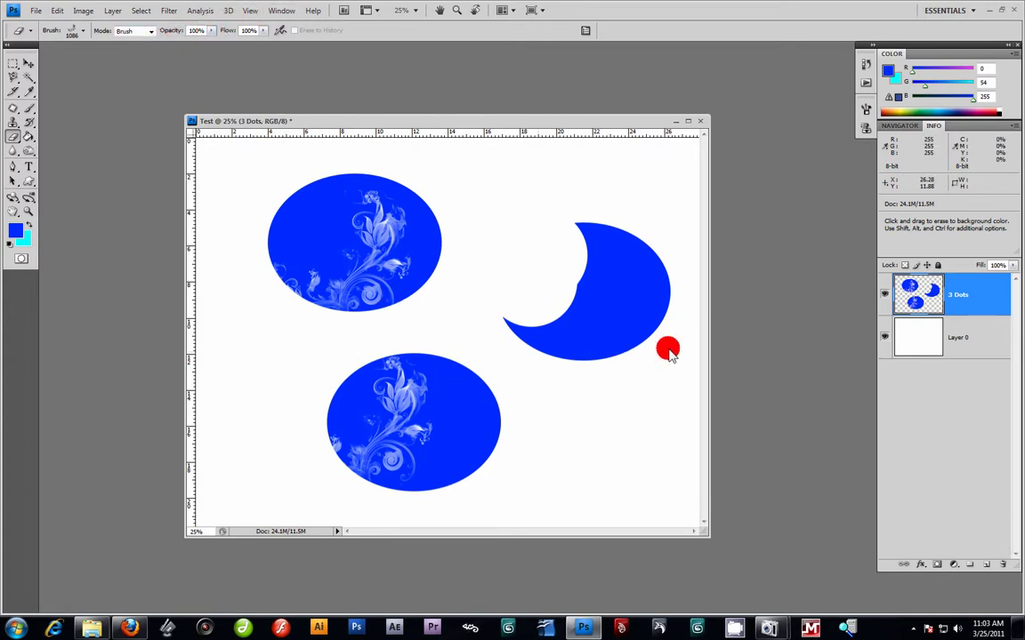
drag(593, 334, 595, 334)
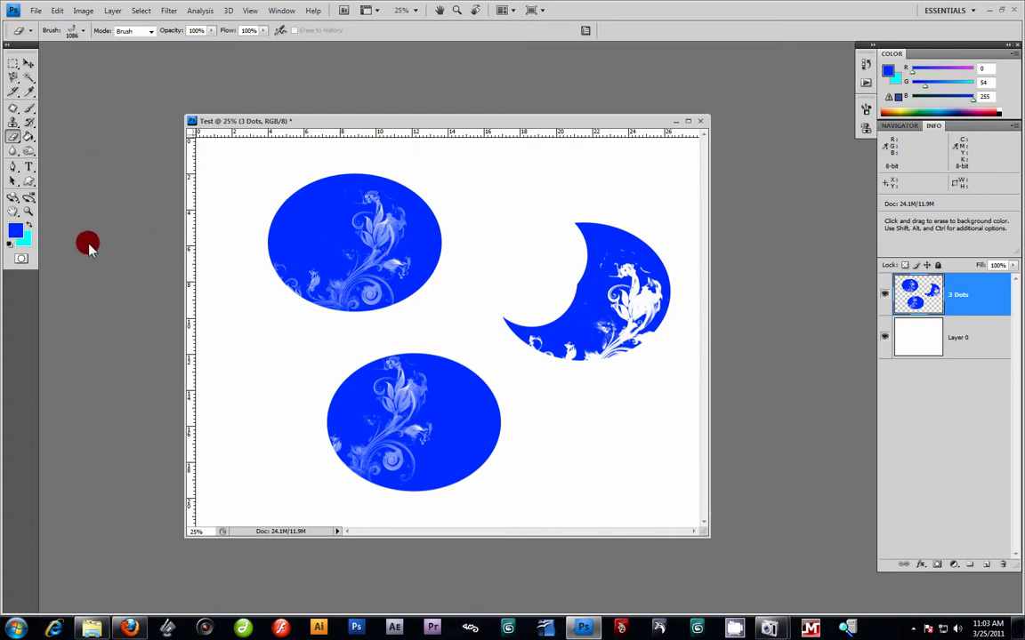
- Look at the Gradient and Paint Bucket tool group and activate the Sponge Tool
mouse_move(21, 136)
mouse_down()
mouse_move(64, 131)
mouse_move(69, 150)
mouse_move(32, 138)
mouse_up()
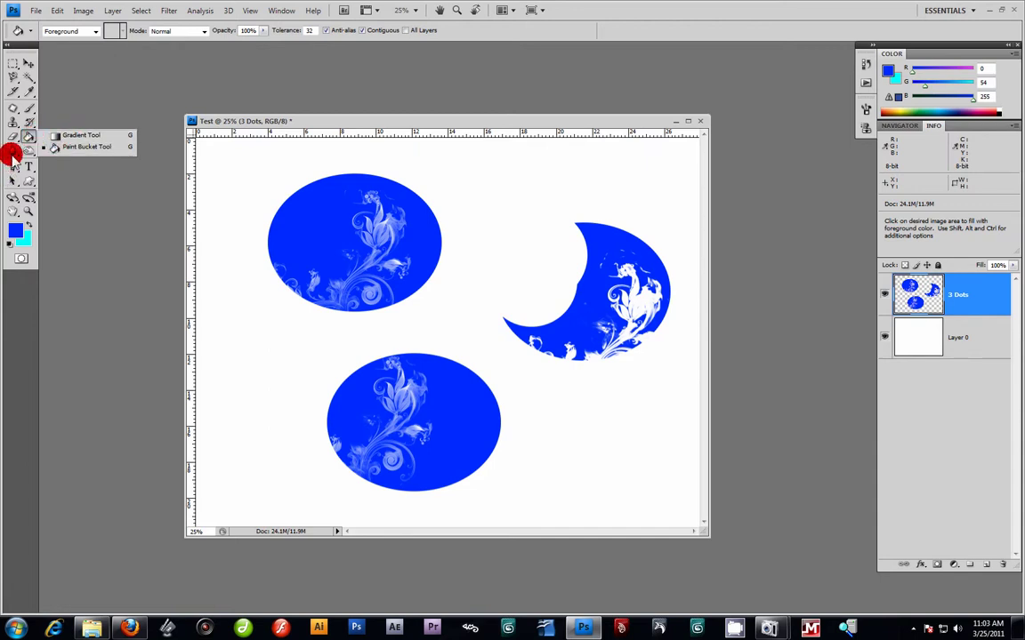
click(12, 156)
mouse_move(12, 156)
mouse_down()
mouse_move(64, 171)
mouse_move(25, 148)
mouse_move(59, 156)
mouse_move(62, 178)
mouse_up()
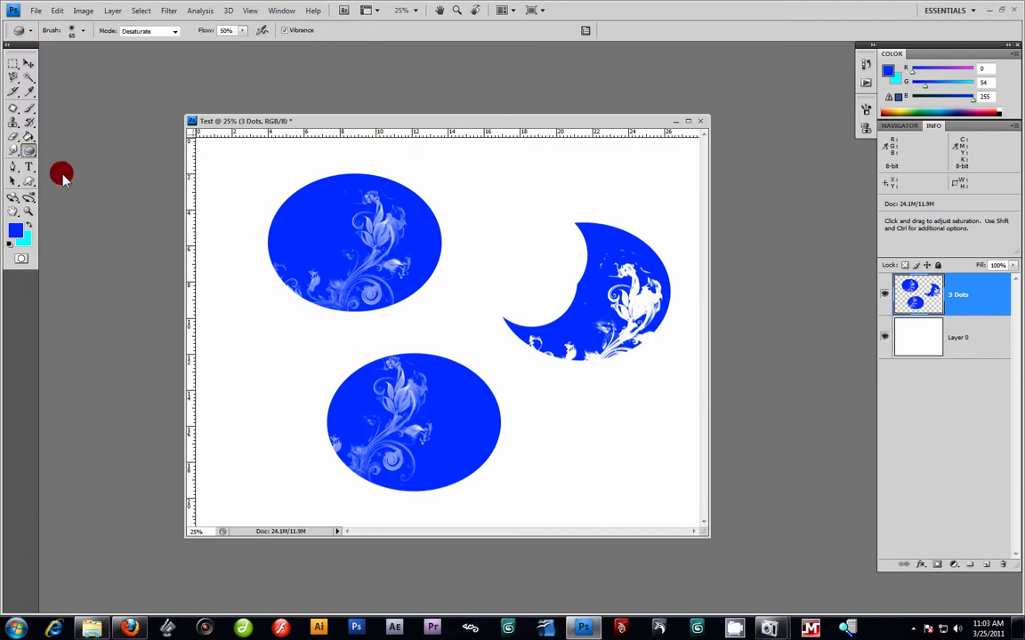
- Zoom in to 100% on the floral pattern at the lower edge of the upper-left ellipse
click(13, 210)
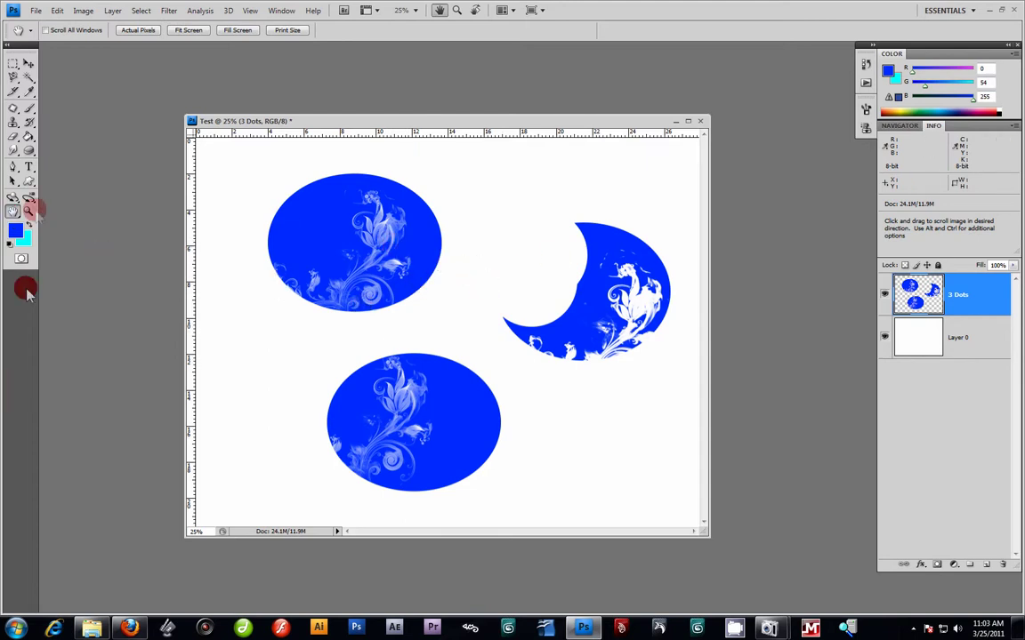
click(29, 211)
click(401, 286)
drag(402, 286, 367, 271)
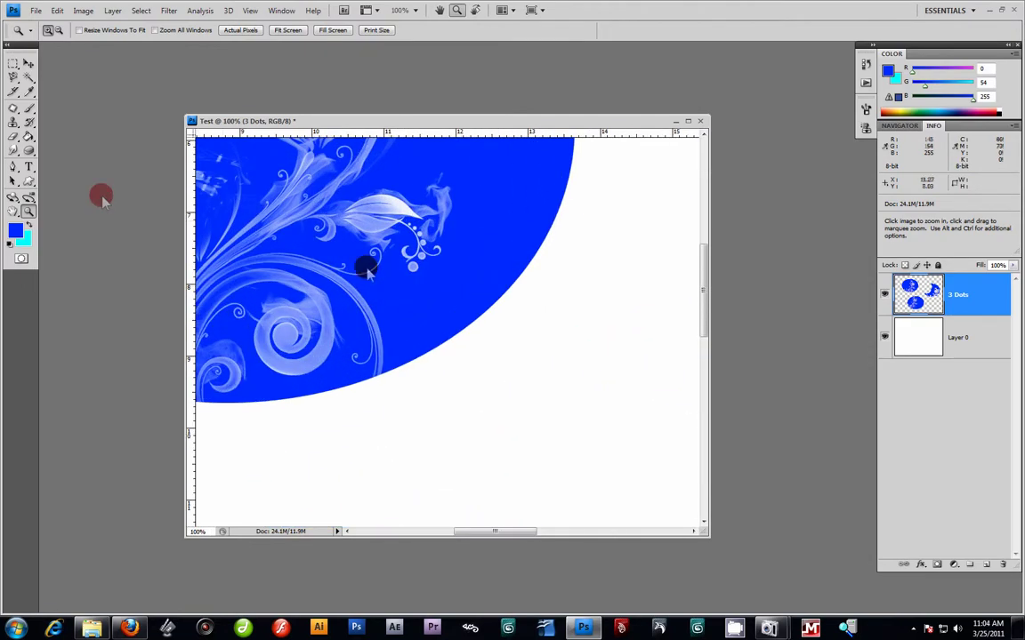
- Pan across the magnified floral pattern with the Hand Tool, and again temporarily while the Move Tool is active
click(14, 211)
drag(381, 283, 618, 271)
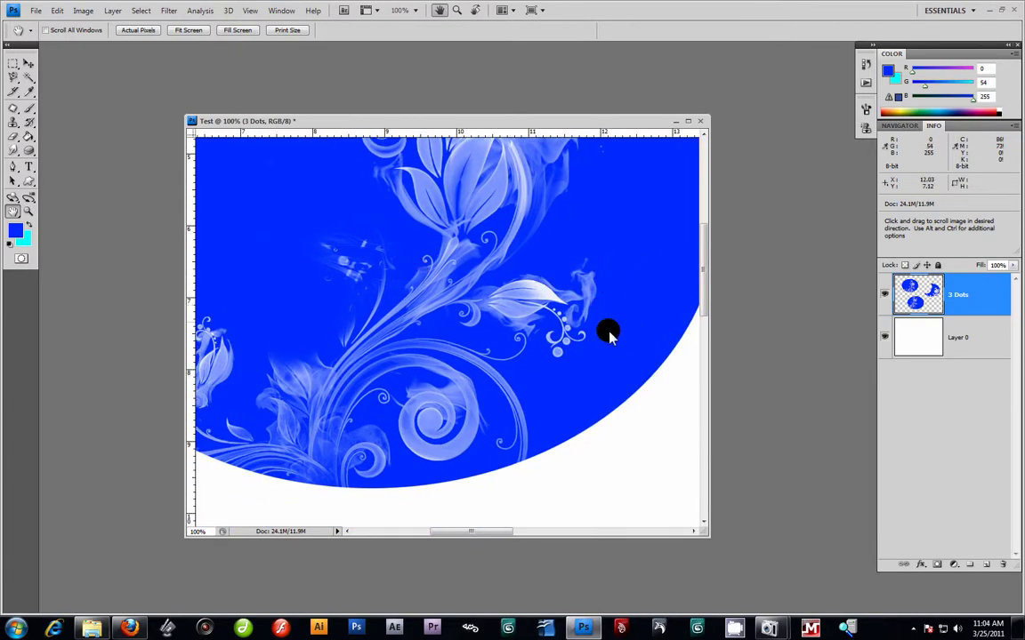
click(28, 64)
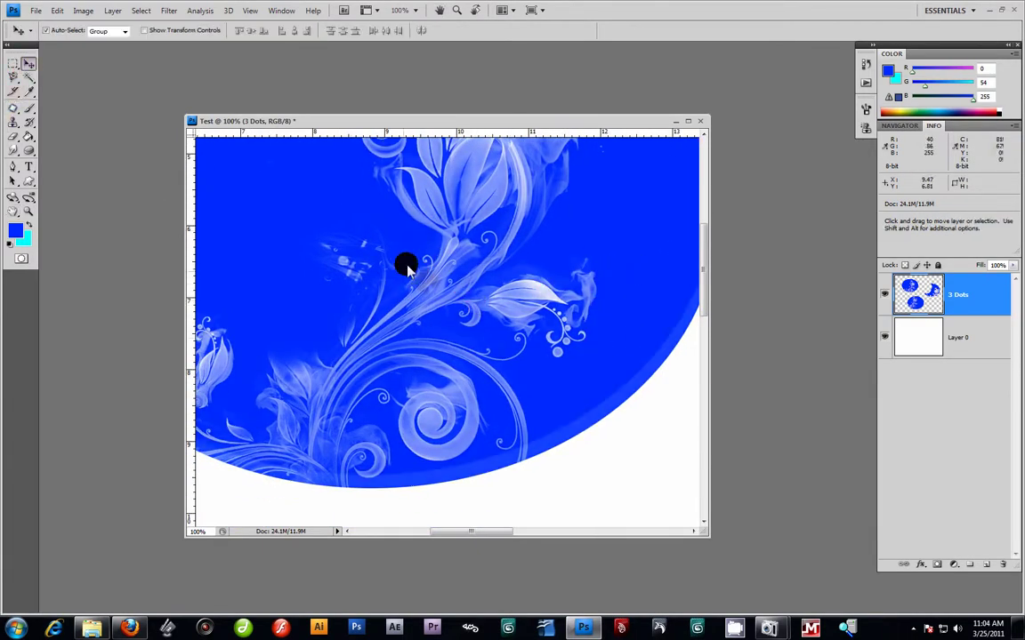
key(space)
mouse_move(520, 345)
mouse_down()
mouse_move(274, 249)
mouse_move(613, 521)
mouse_move(633, 503)
mouse_move(623, 503)
mouse_up()
- Show the Navigator panel and use it to move the view to the gap between the two full ellipses
click(367, 11)
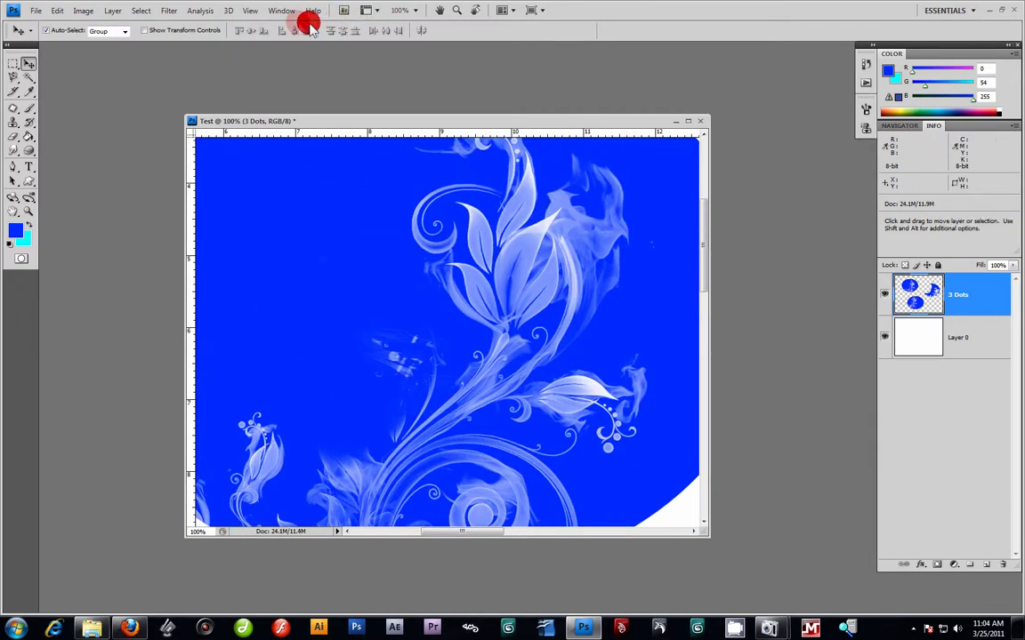
click(286, 11)
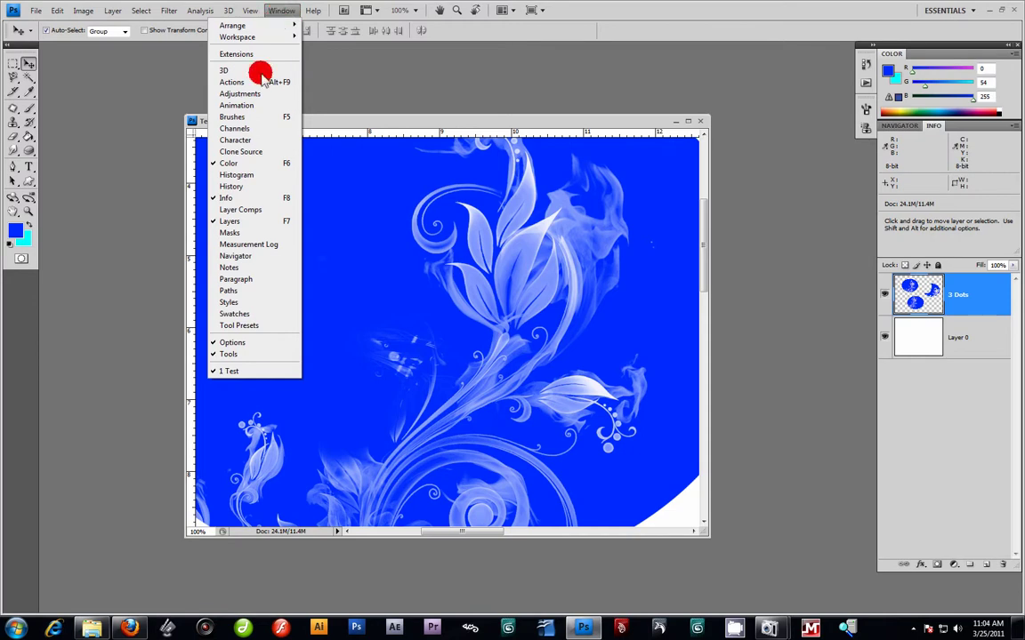
click(281, 11)
click(287, 10)
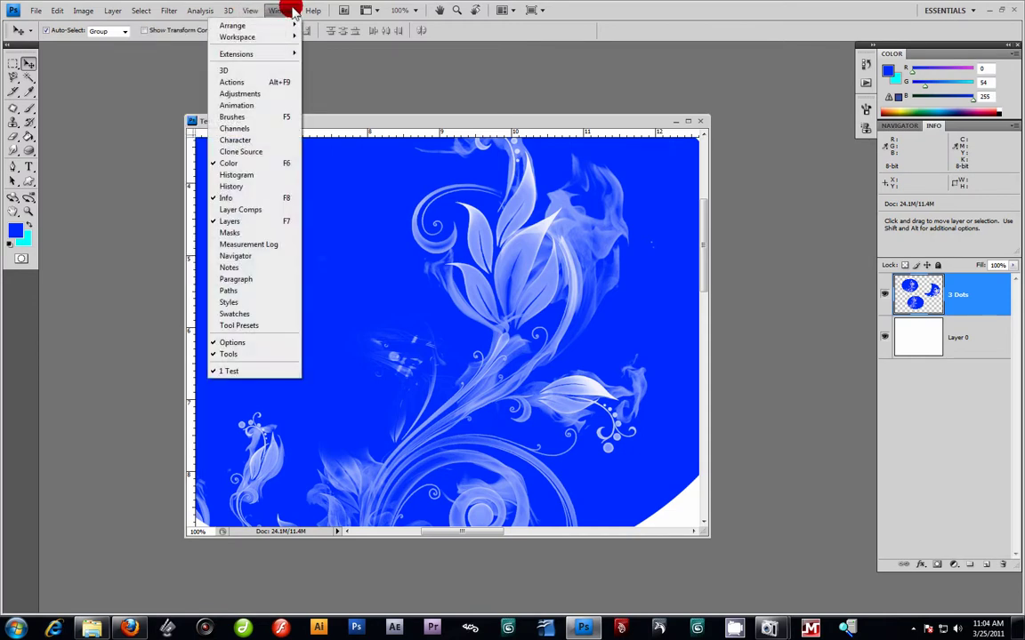
click(295, 260)
mouse_move(925, 165)
mouse_down()
mouse_move(930, 177)
mouse_move(940, 164)
mouse_move(921, 169)
mouse_move(936, 211)
mouse_move(931, 165)
mouse_up()
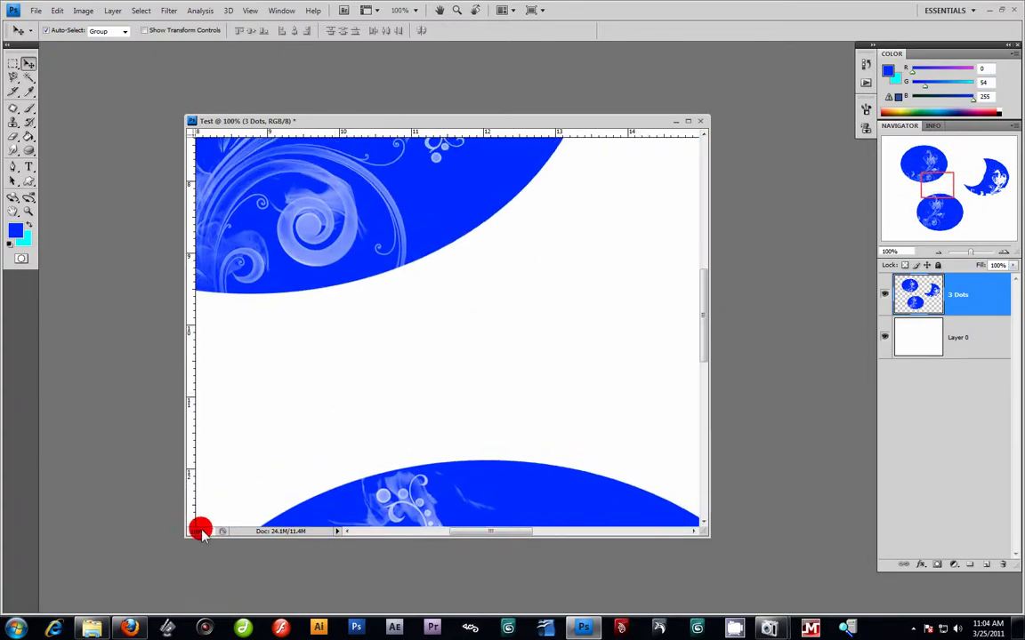
- Maximize the Test document window and restore it to its floating size
click(685, 122)
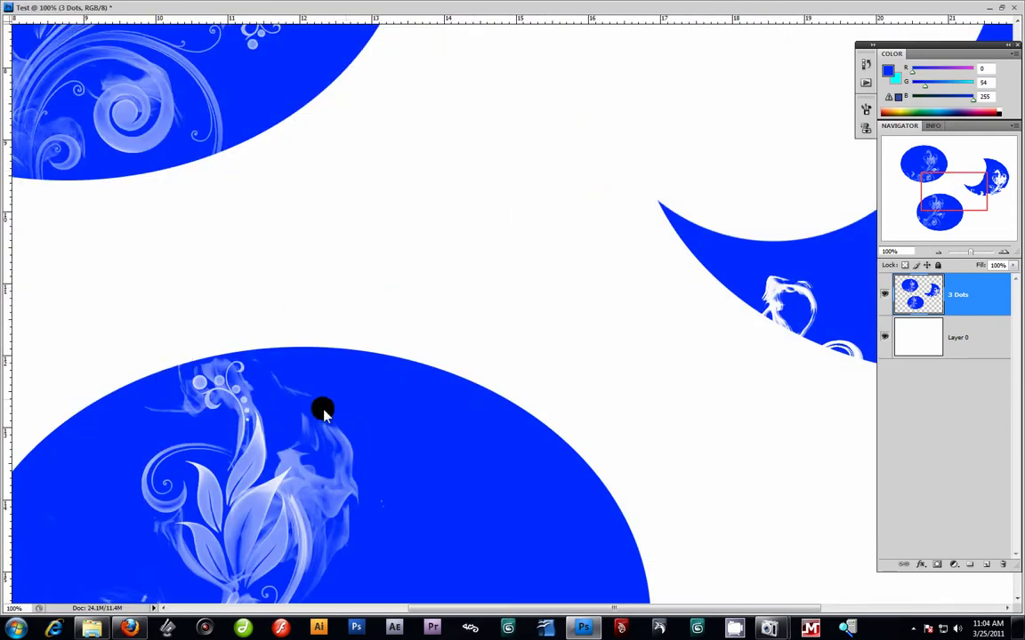
click(987, 11)
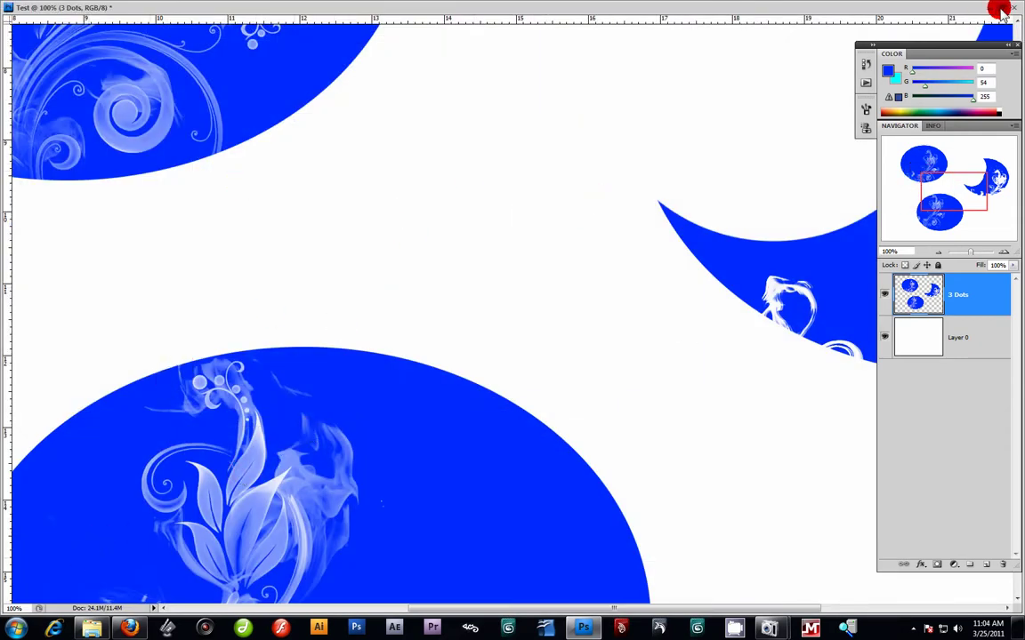
click(1001, 9)
- Set the document's zoom level to 25%
click(211, 534)
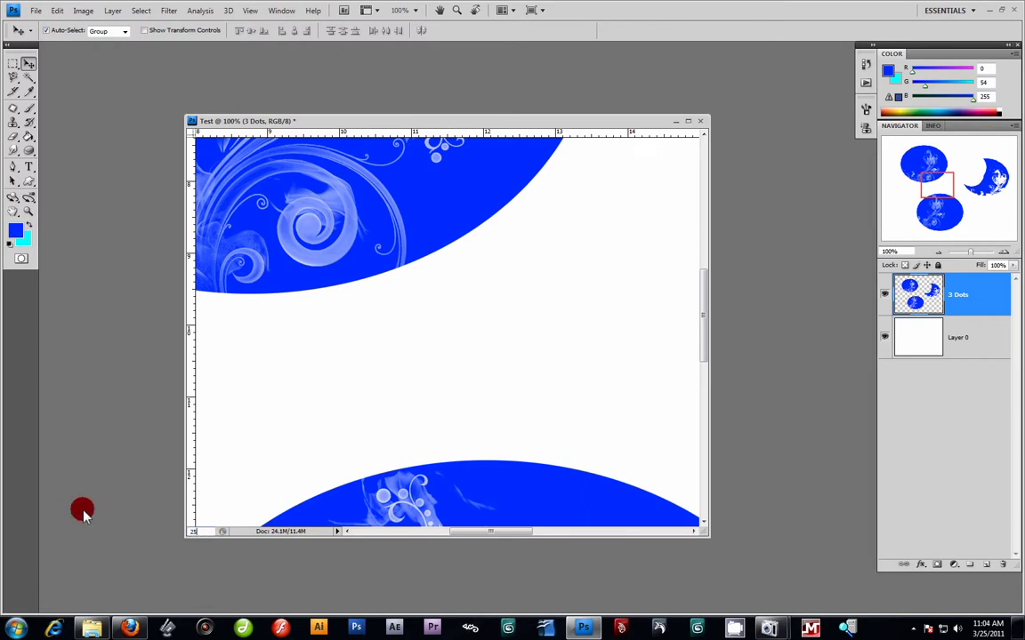
text(25)
key(Return)
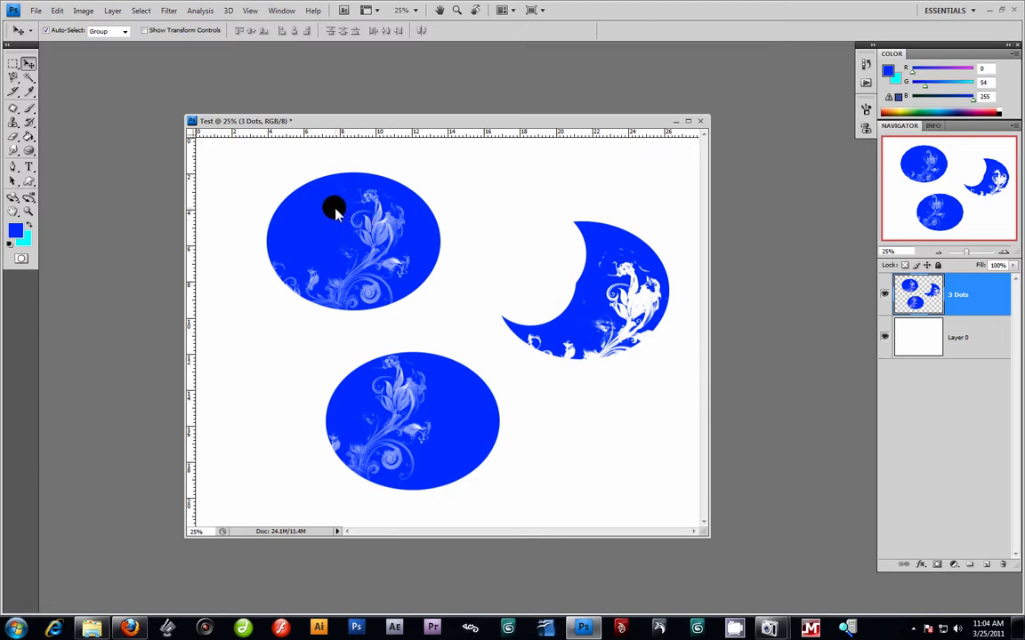
click(17, 233)
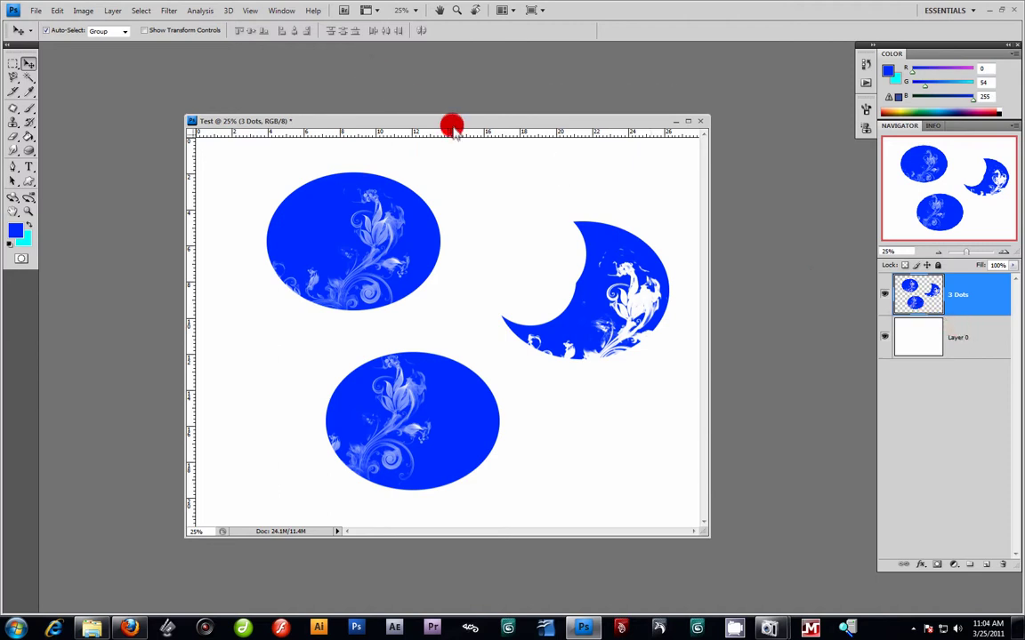
drag(449, 124, 459, 117)
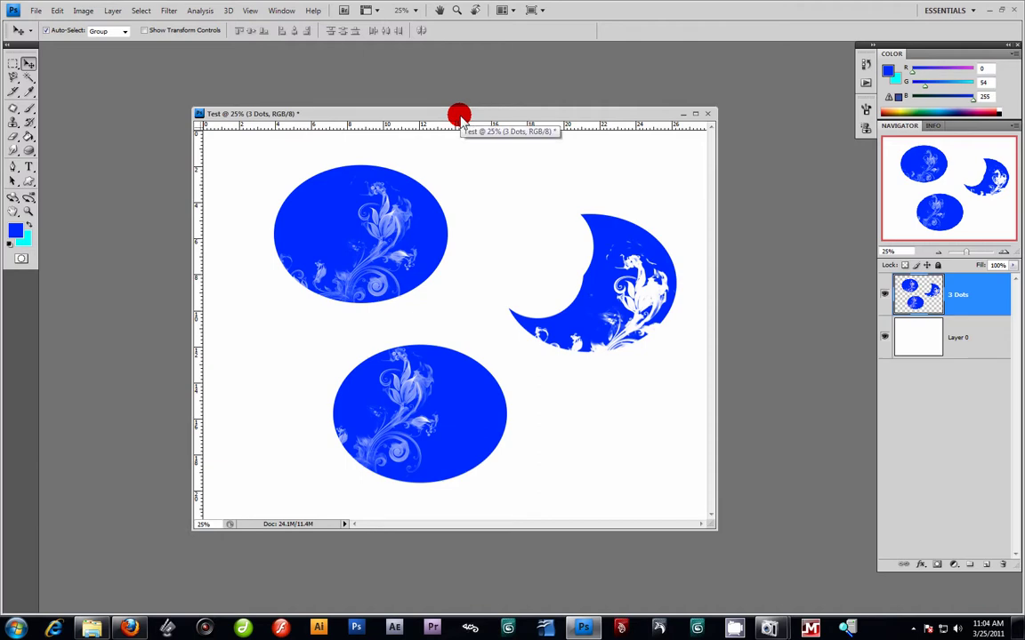
mouse_move(471, 111)
mouse_down()
mouse_move(469, 103)
mouse_move(482, 121)
mouse_move(462, 108)
mouse_move(468, 104)
mouse_move(444, 103)
mouse_move(481, 108)
mouse_move(462, 112)
mouse_move(455, 99)
mouse_move(468, 106)
mouse_up()
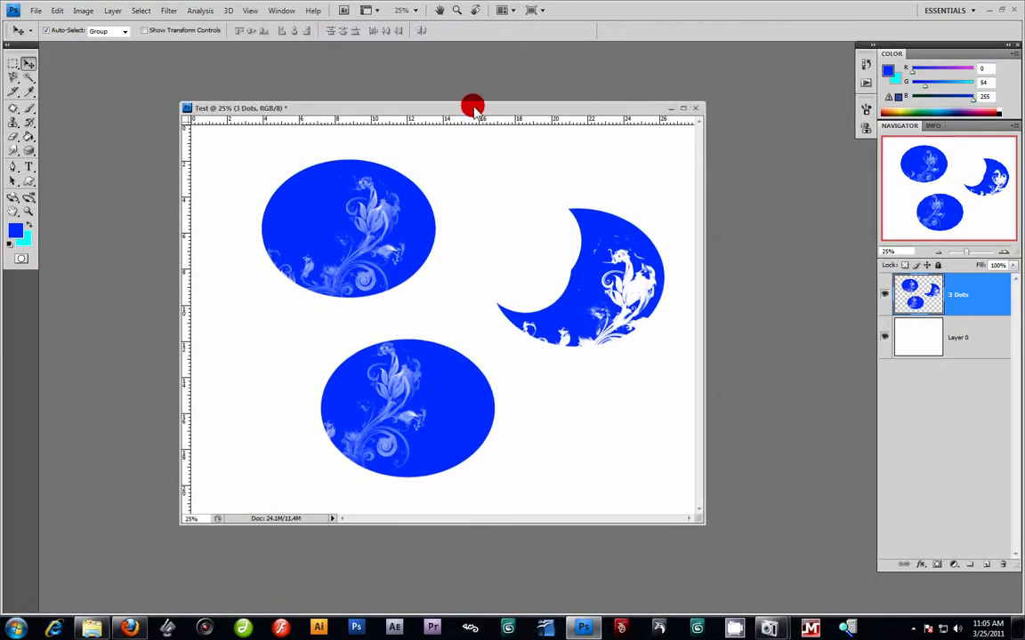
drag(440, 105, 465, 115)
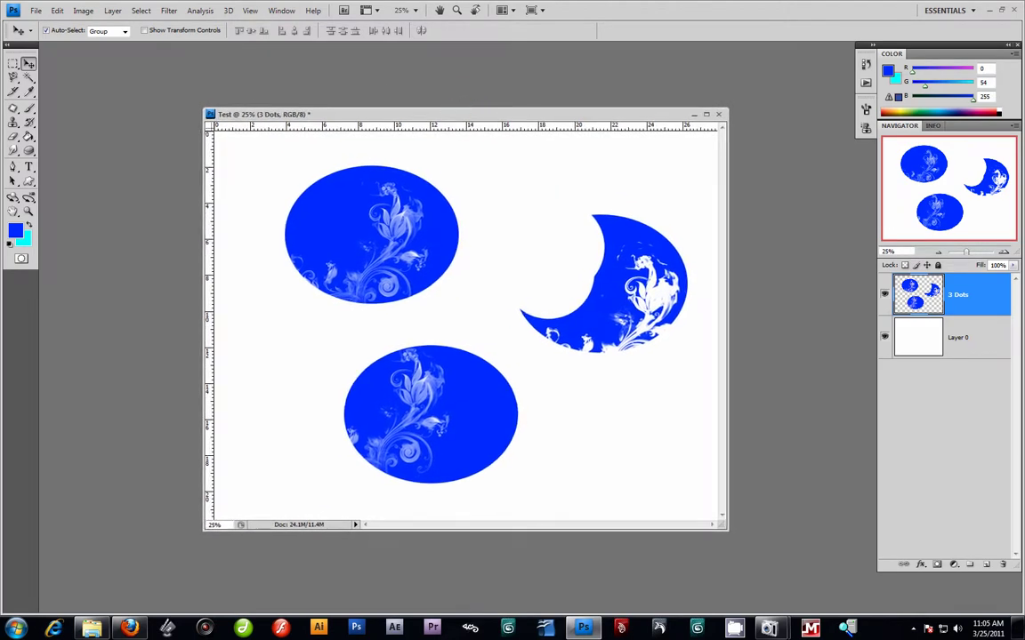